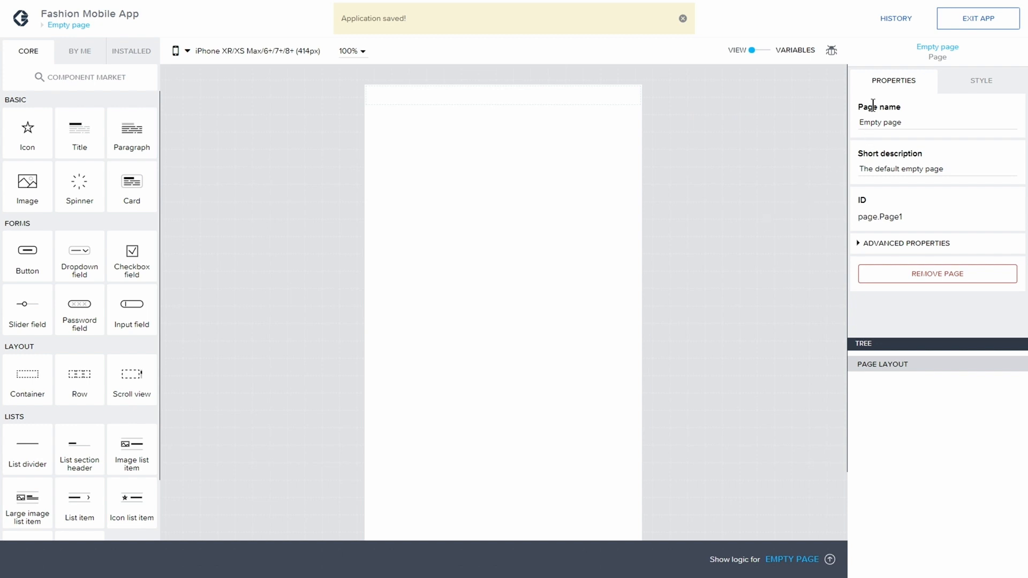
# Disable the navigation header bar in the app's navigation settings.
pyautogui.click(682, 18)
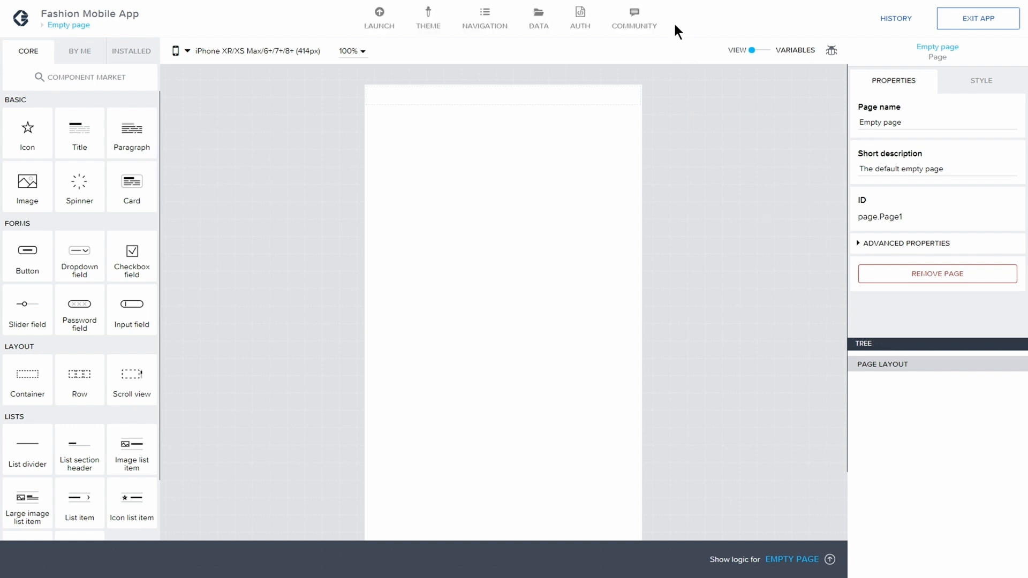
pyautogui.click(484, 19)
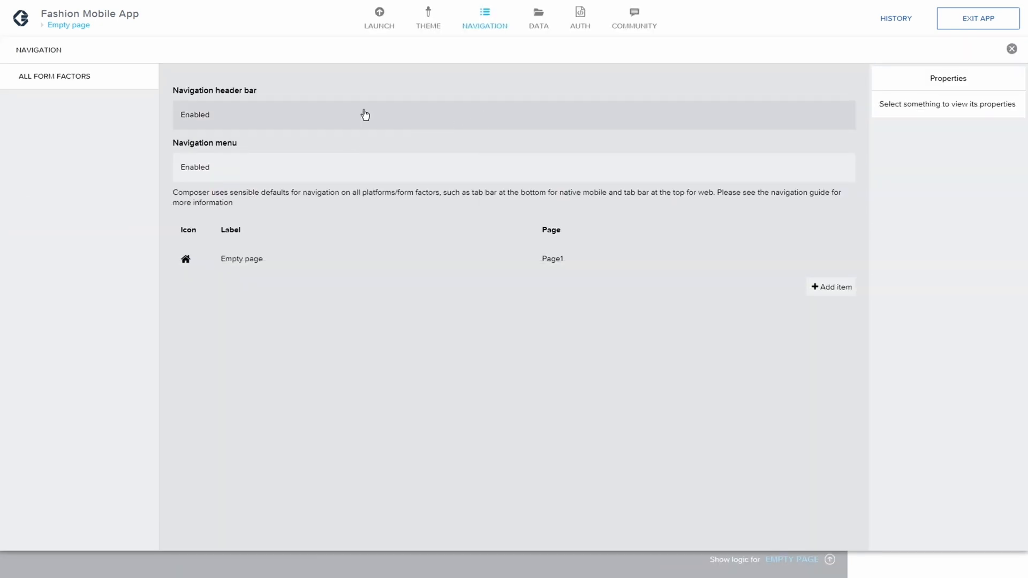
pyautogui.click(363, 115)
pyautogui.click(943, 123)
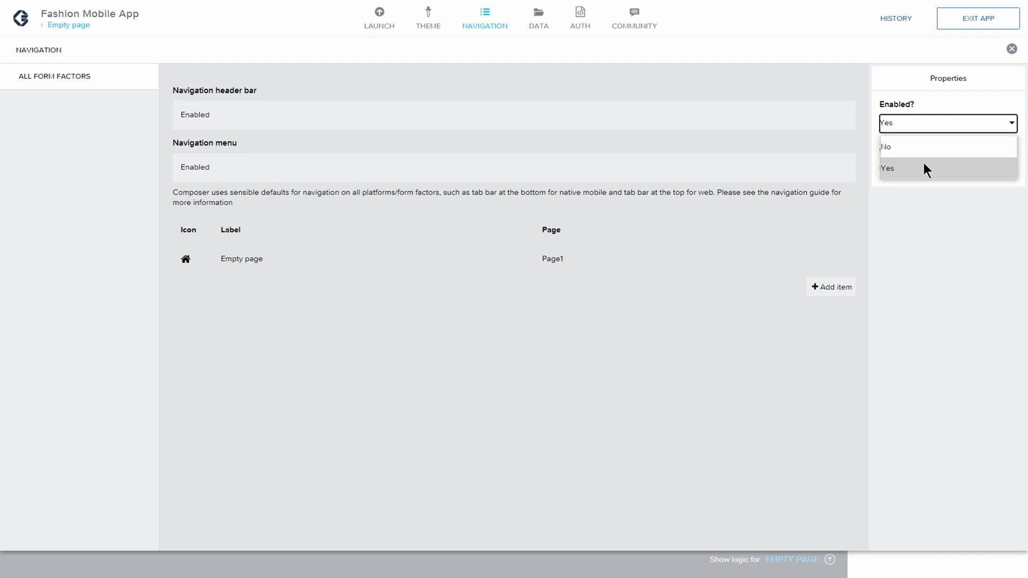
pyautogui.click(917, 146)
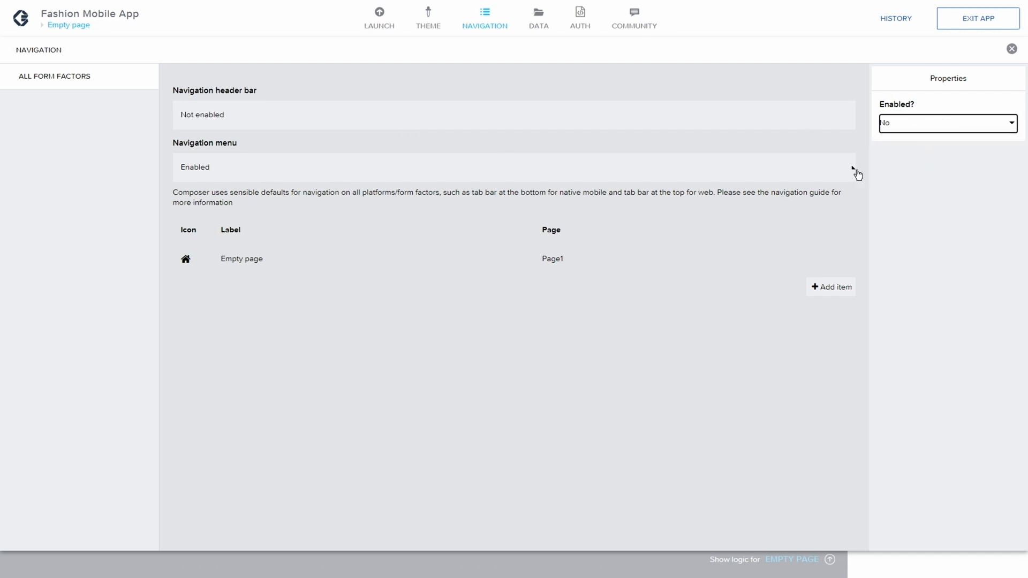
# Disable the navigation menu, save the application and close the navigation settings.
pyautogui.click(497, 171)
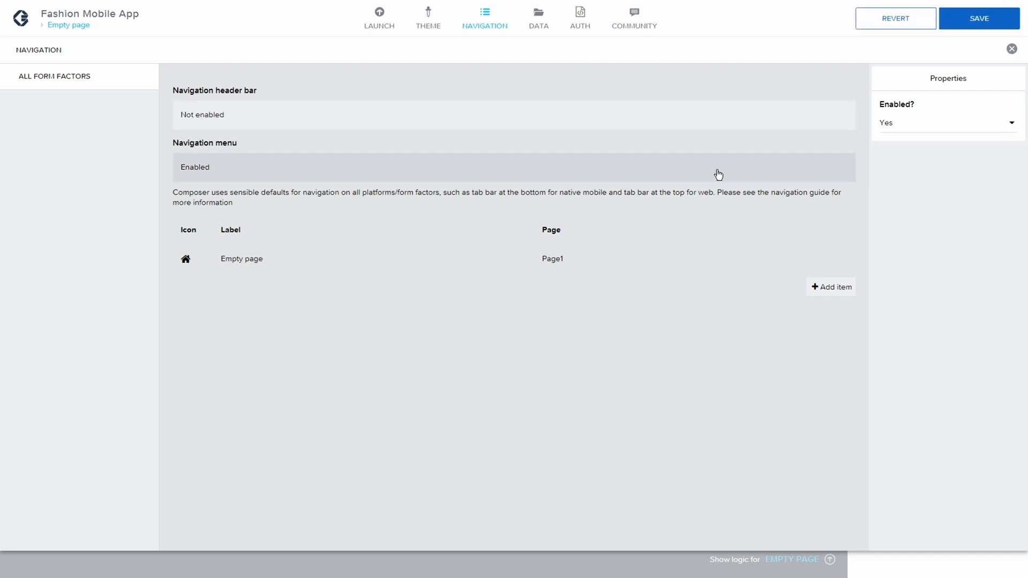
pyautogui.click(934, 123)
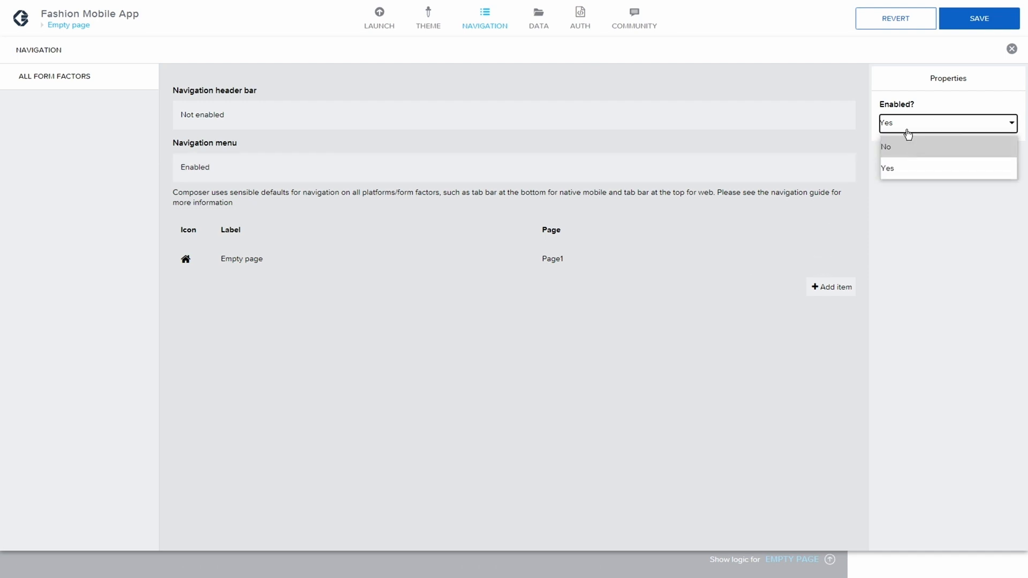
pyautogui.click(905, 145)
pyautogui.click(988, 26)
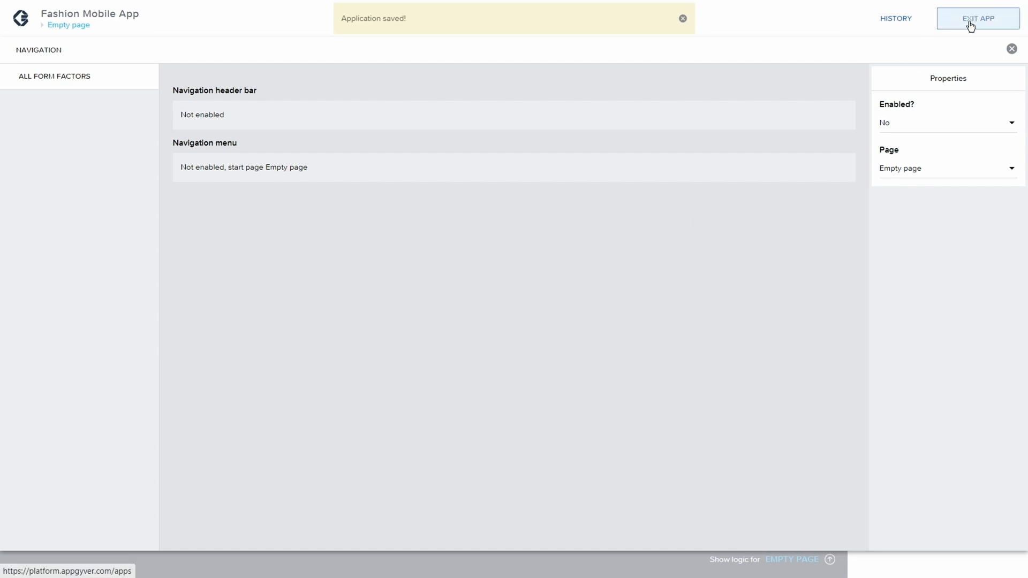
pyautogui.click(1011, 49)
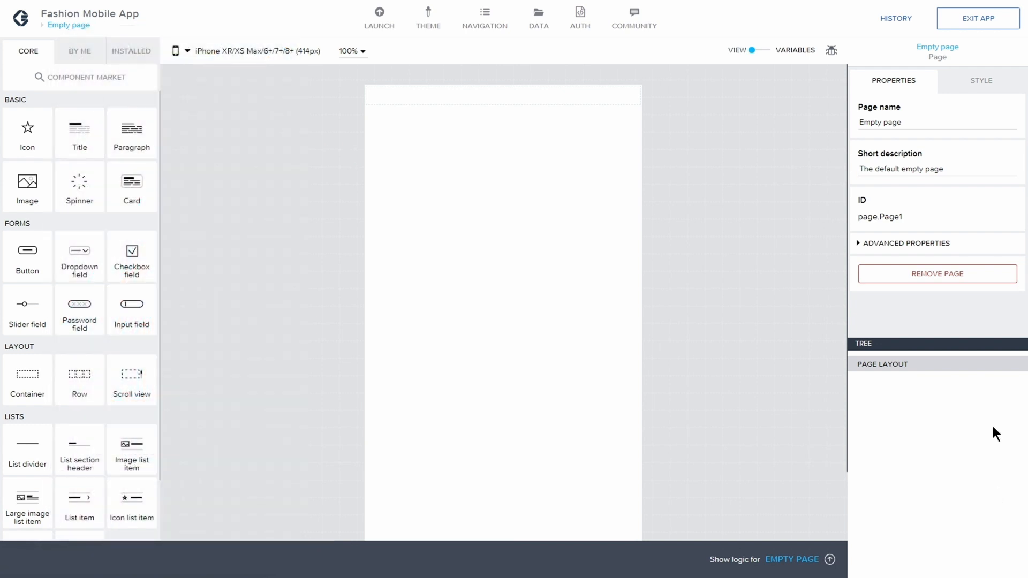
# Add a container to the empty page's layout and set its component display name to Background.
pyautogui.click(979, 87)
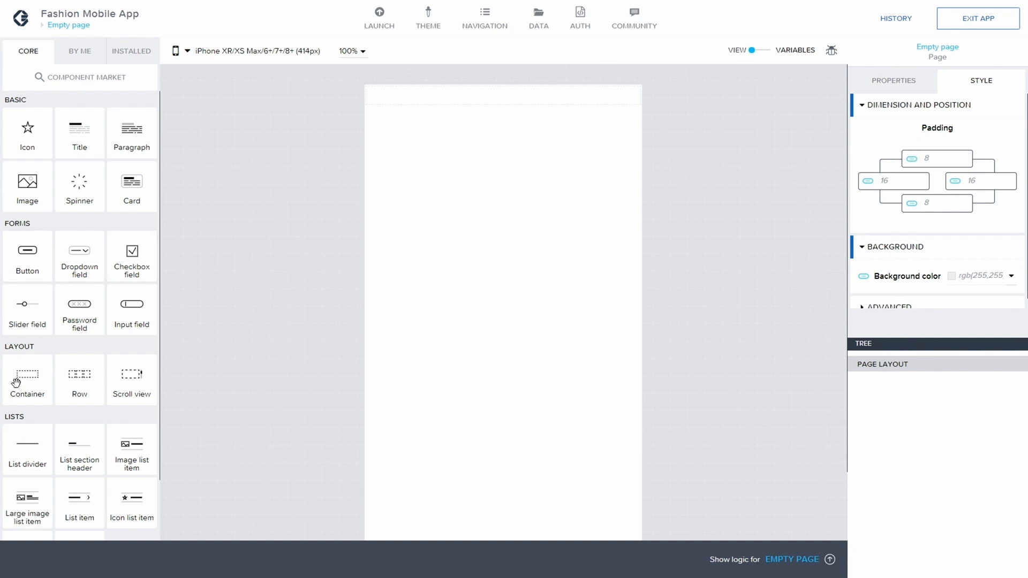
pyautogui.moveTo(16, 381); pyautogui.dragTo(915, 375)
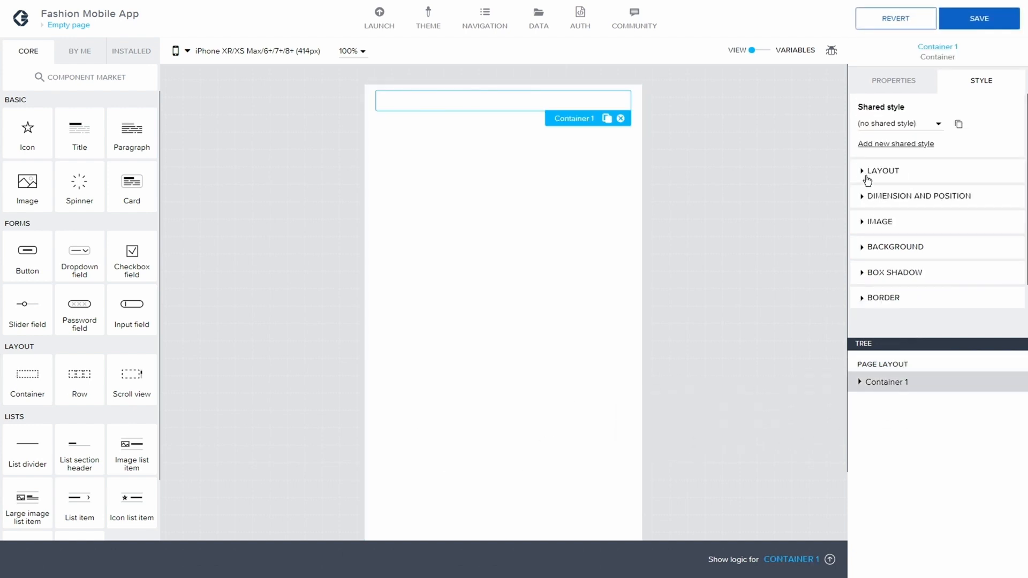
pyautogui.click(894, 81)
pyautogui.click(863, 206)
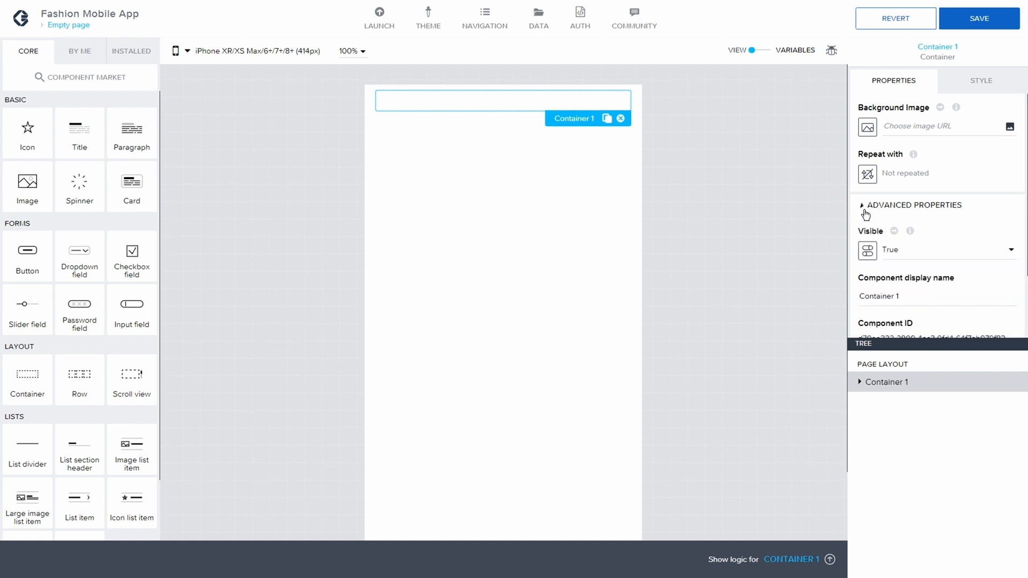
pyautogui.click(914, 296)
pyautogui.press('BackSpace')
pyautogui.press('BackSpace')
pyautogui.press('BackSpace')
pyautogui.press('BackSpace')
pyautogui.press('BackSpace')
pyautogui.press('BackSpace')
pyautogui.press('BackSpace')
pyautogui.press('BackSpace')
pyautogui.press('BackSpace')
pyautogui.press('BackSpace')
pyautogui.press('BackSpace')
pyautogui.write('B')
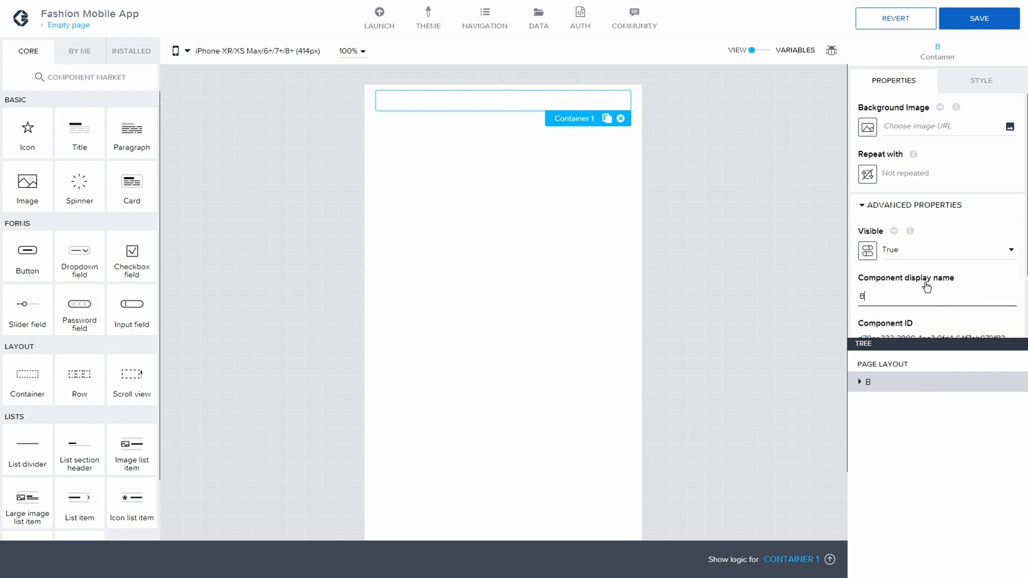
pyautogui.write('ackground')
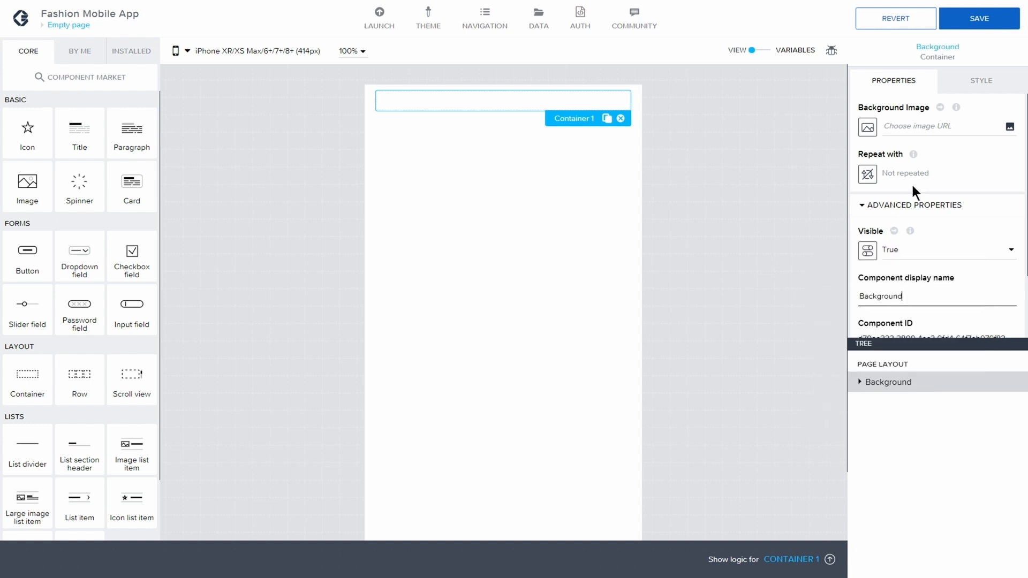
# Use background.png from the image assets as the Background container's background image and save the application.
pyautogui.click(1010, 126)
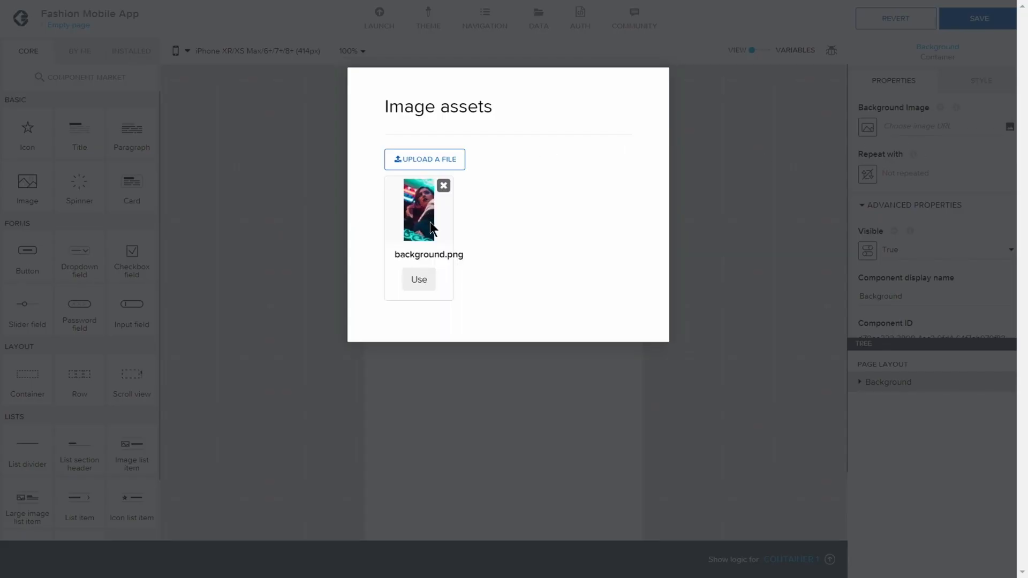
pyautogui.click(417, 281)
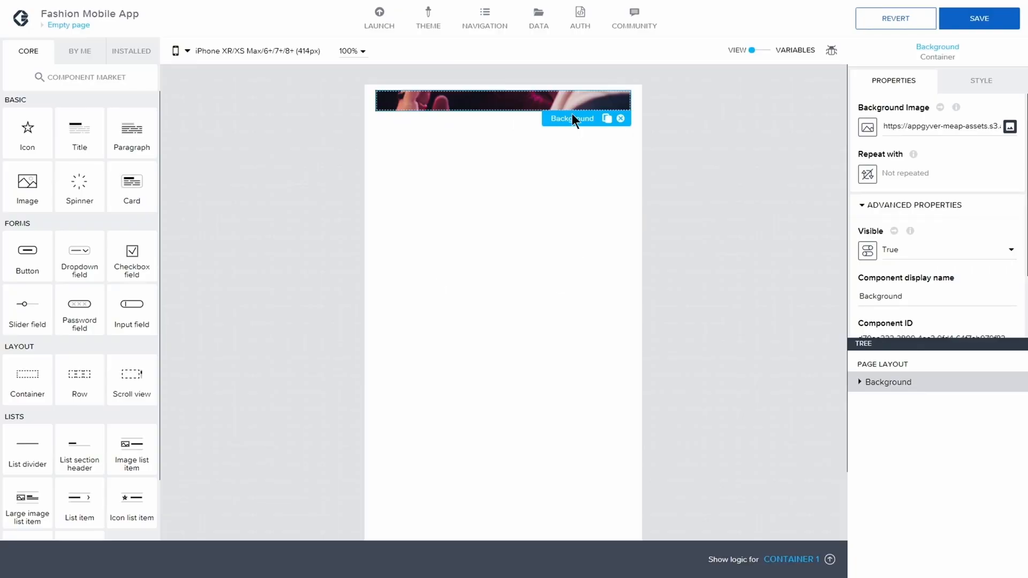
pyautogui.click(960, 15)
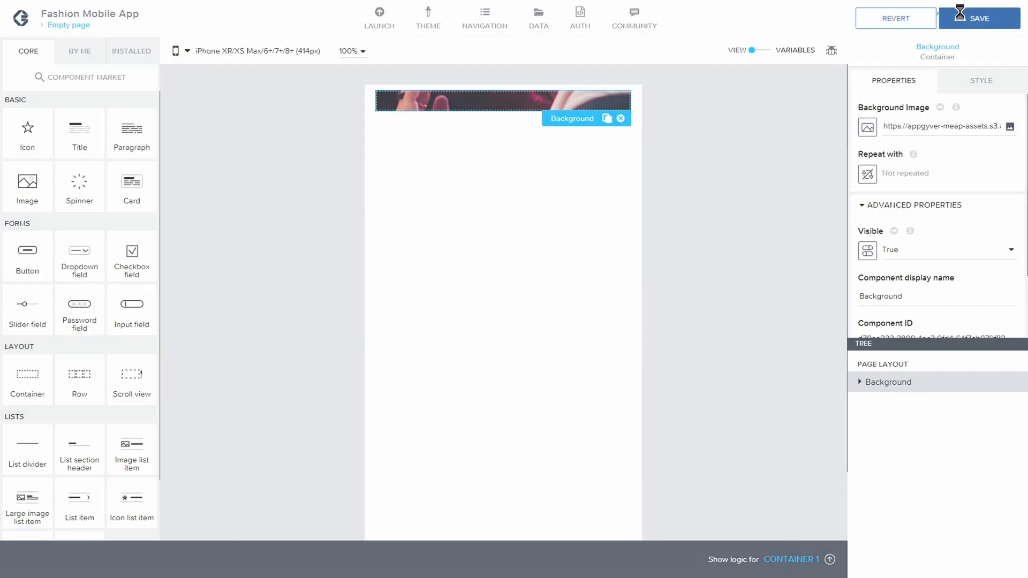
pyautogui.click(756, 159)
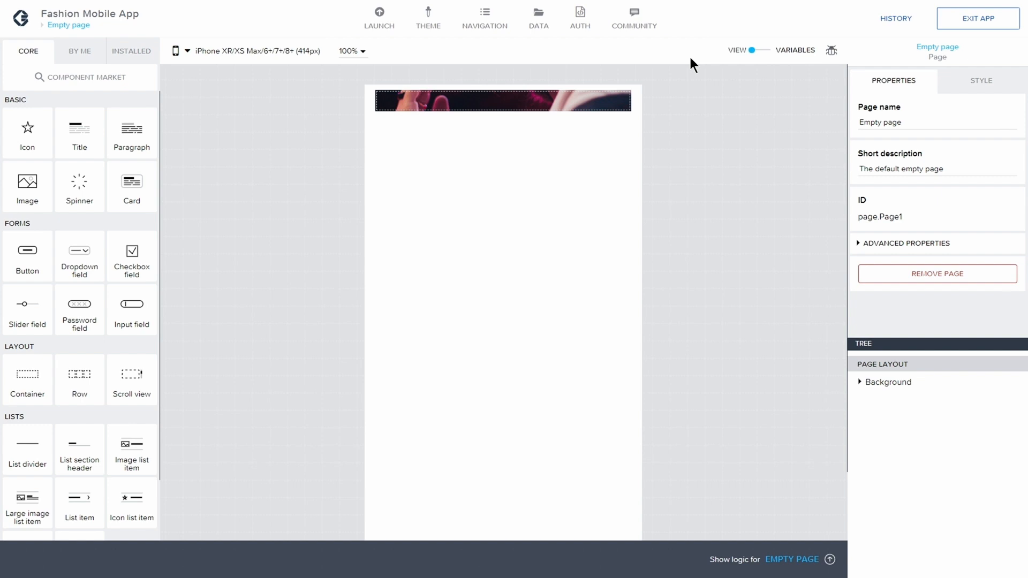
# Set the Background container's flex grow to 1 in its advanced growing and shrinking options and save the application.
pyautogui.click(878, 381)
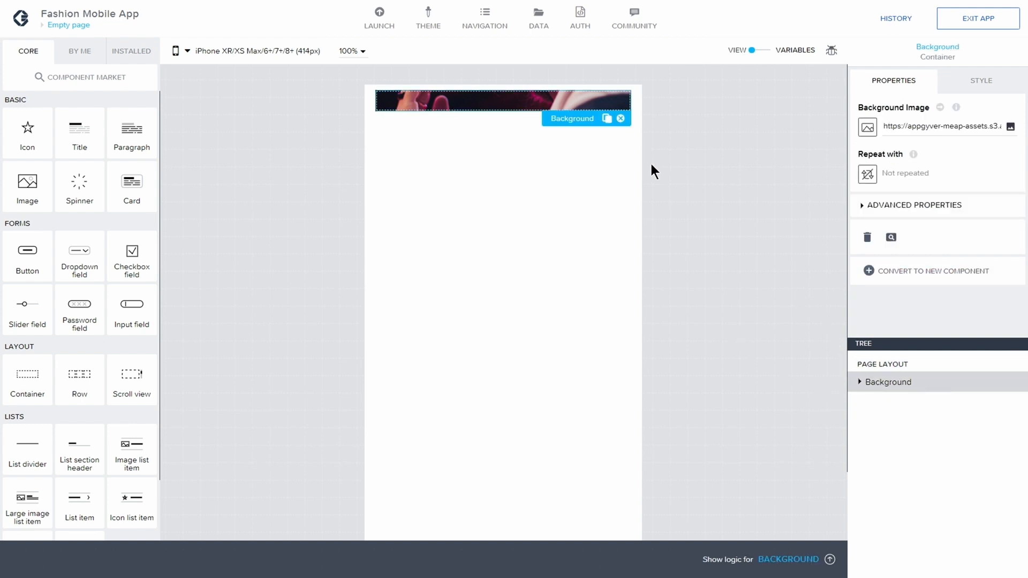
pyautogui.click(973, 85)
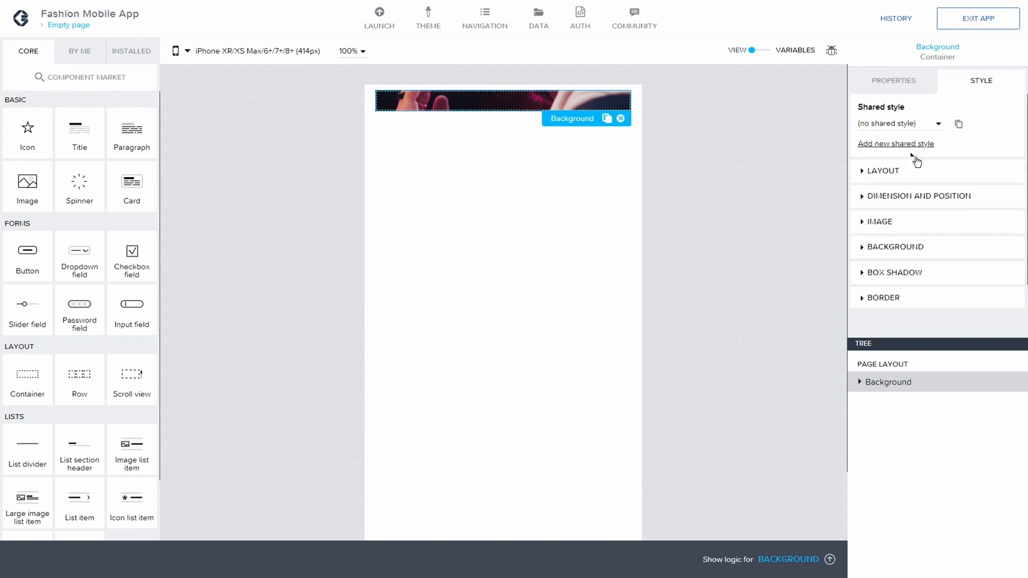
pyautogui.click(863, 172)
pyautogui.scroll(-2, 892, 265)
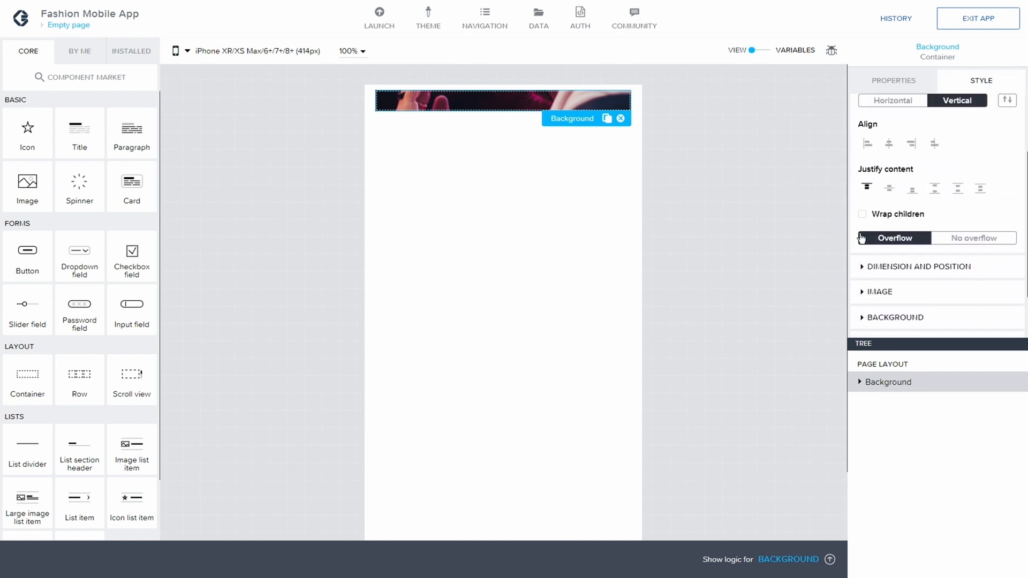
pyautogui.scroll(-1, 877, 279)
pyautogui.scroll(3, 872, 256)
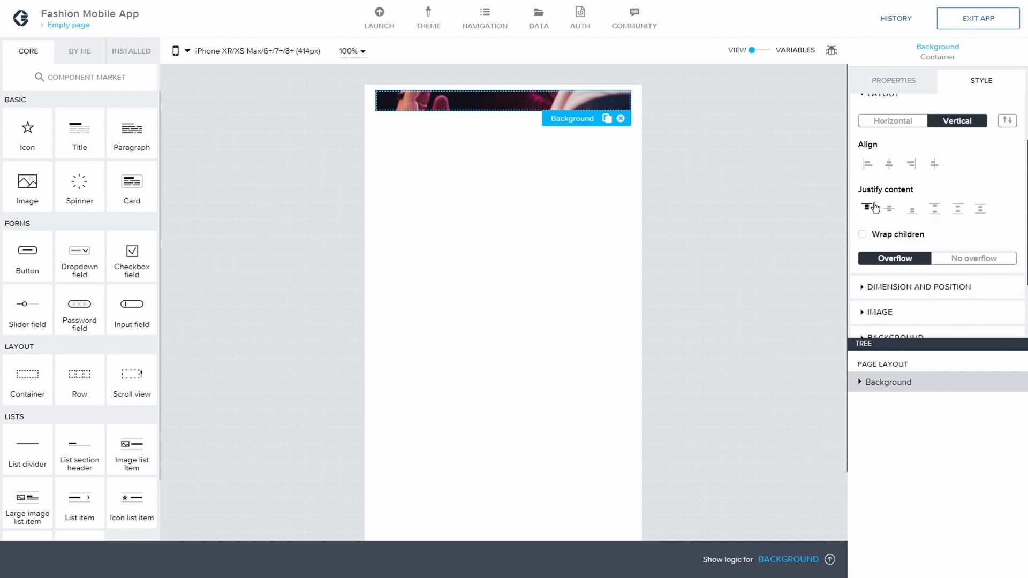
pyautogui.scroll(-2, 889, 220)
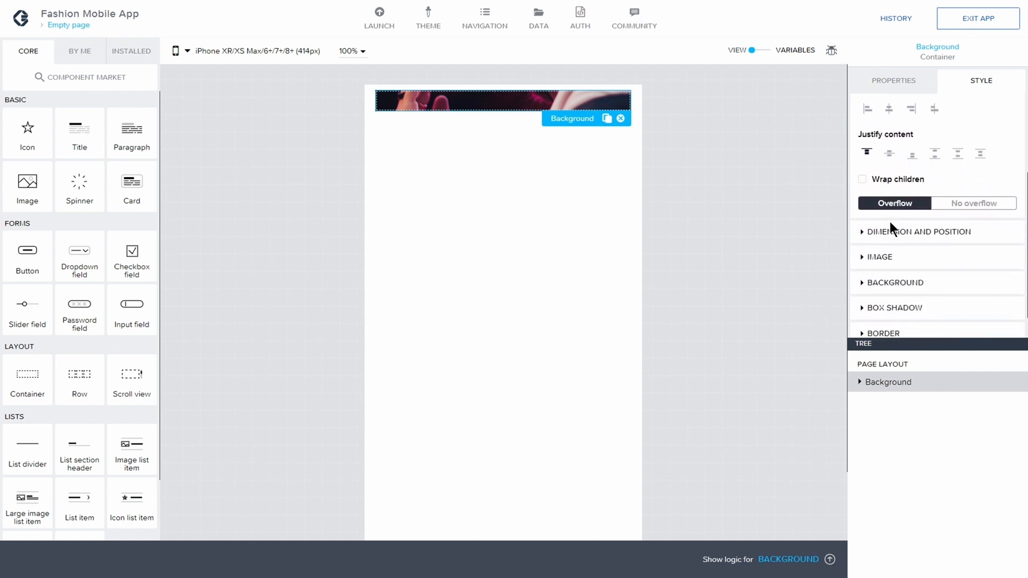
pyautogui.click(878, 219)
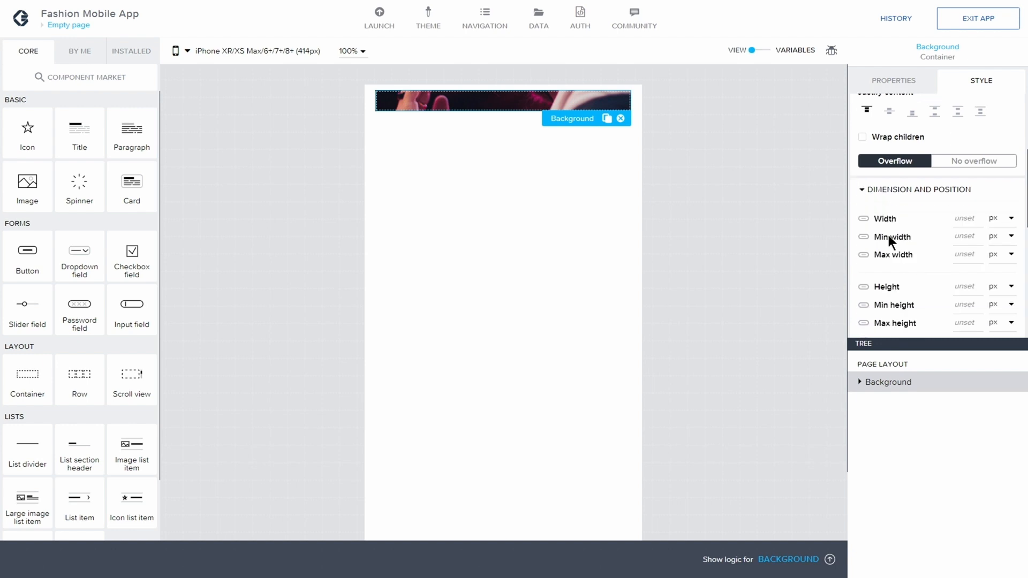
pyautogui.scroll(-5, 888, 233)
pyautogui.click(878, 220)
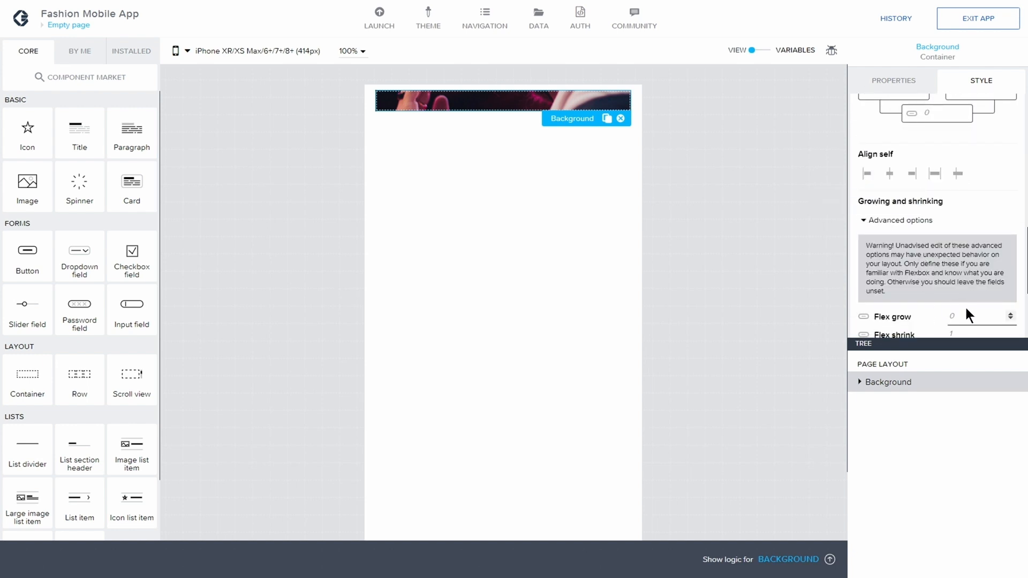
pyautogui.click(978, 19)
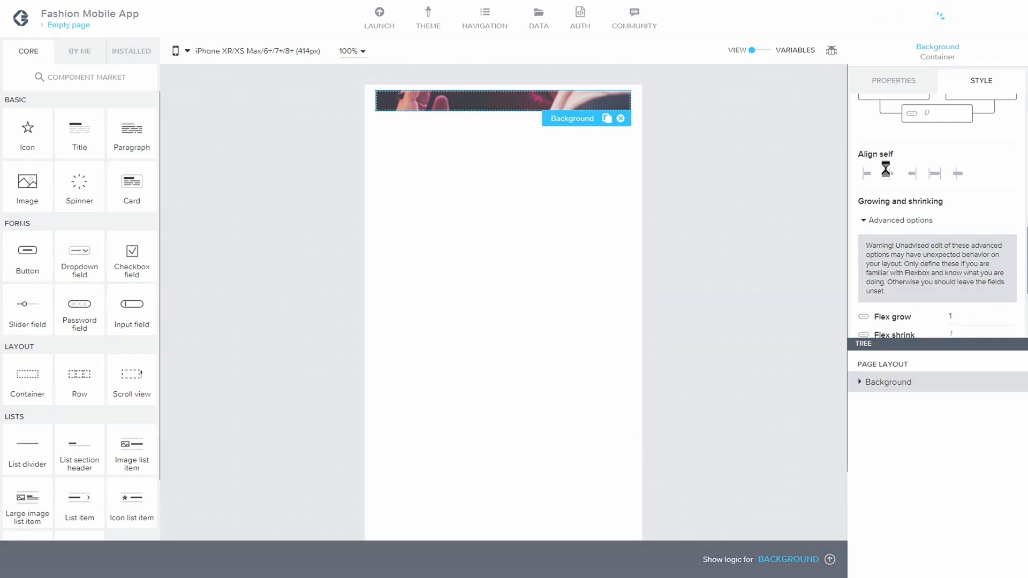
# Enable Stretch to the viewport height and Disable safe area for the page layout, and save the application.
pyautogui.scroll(8, 889, 161)
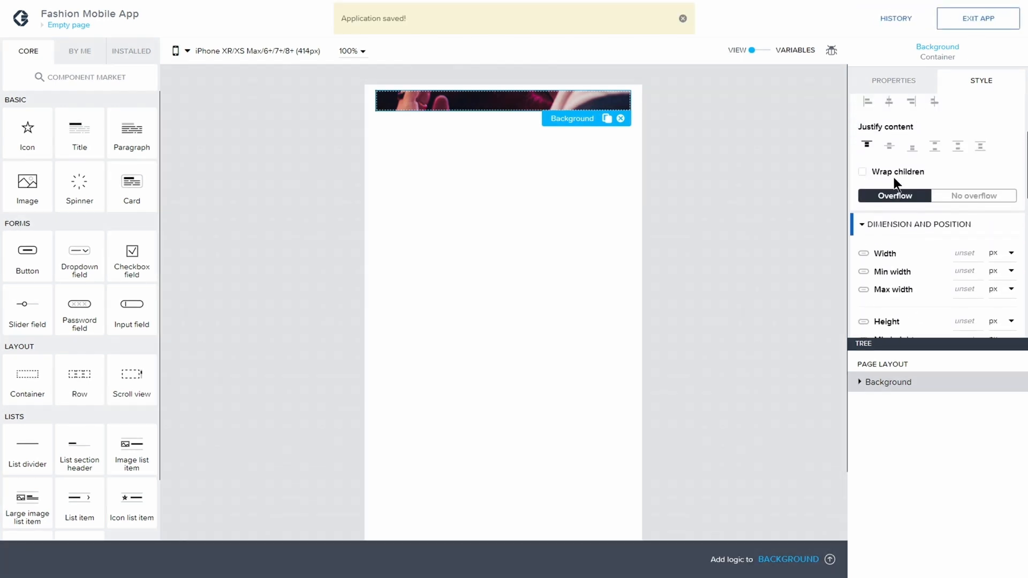
pyautogui.click(895, 364)
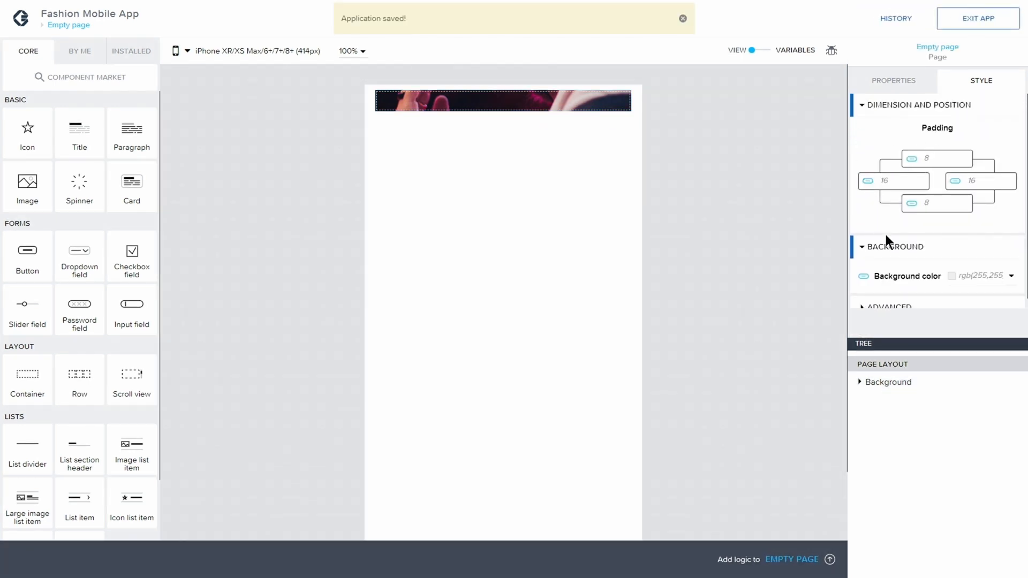
pyautogui.scroll(-1, 885, 234)
pyautogui.click(865, 298)
pyautogui.scroll(-1, 868, 289)
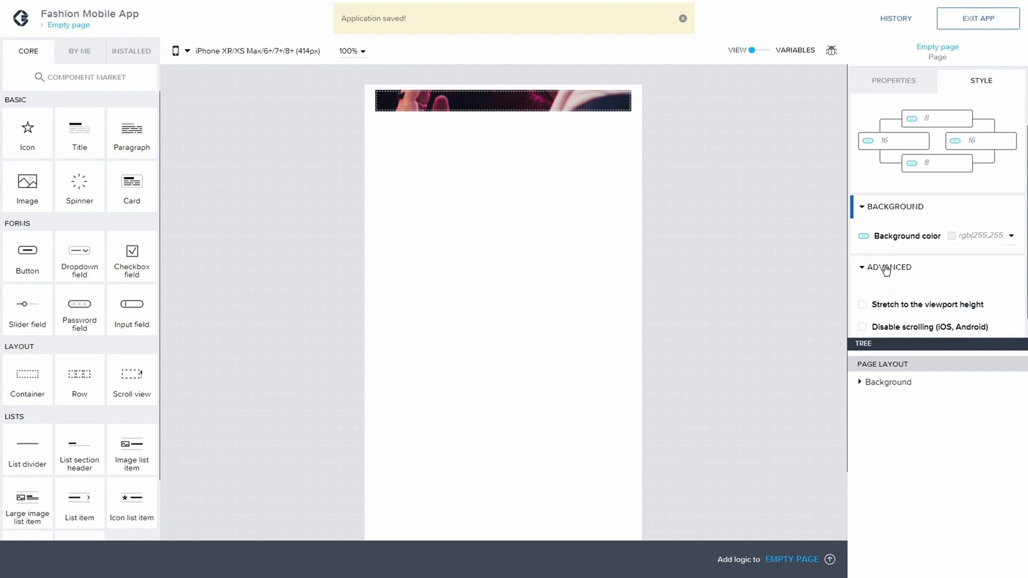
pyautogui.click(863, 281)
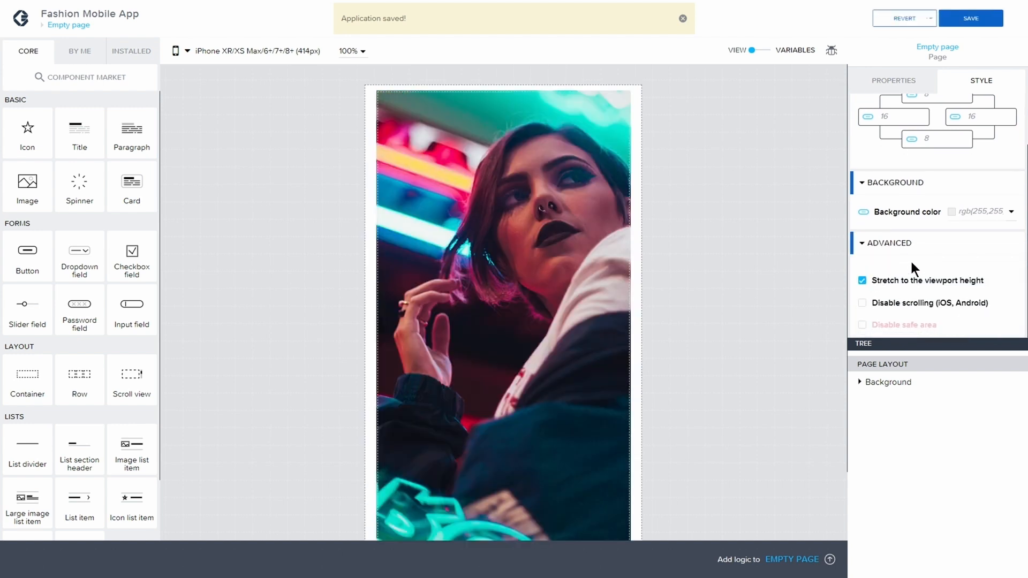
pyautogui.click(862, 325)
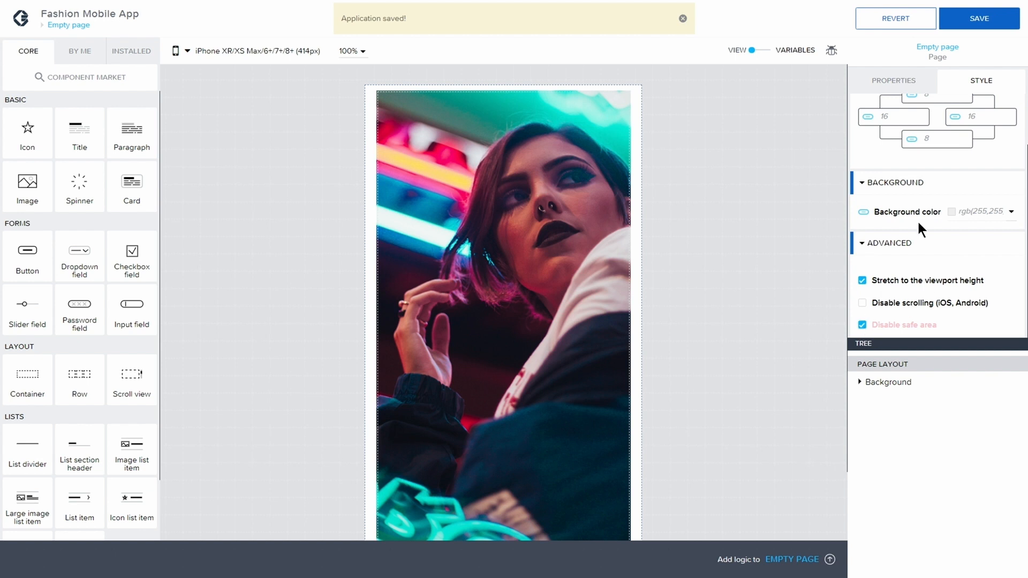
pyautogui.click(983, 20)
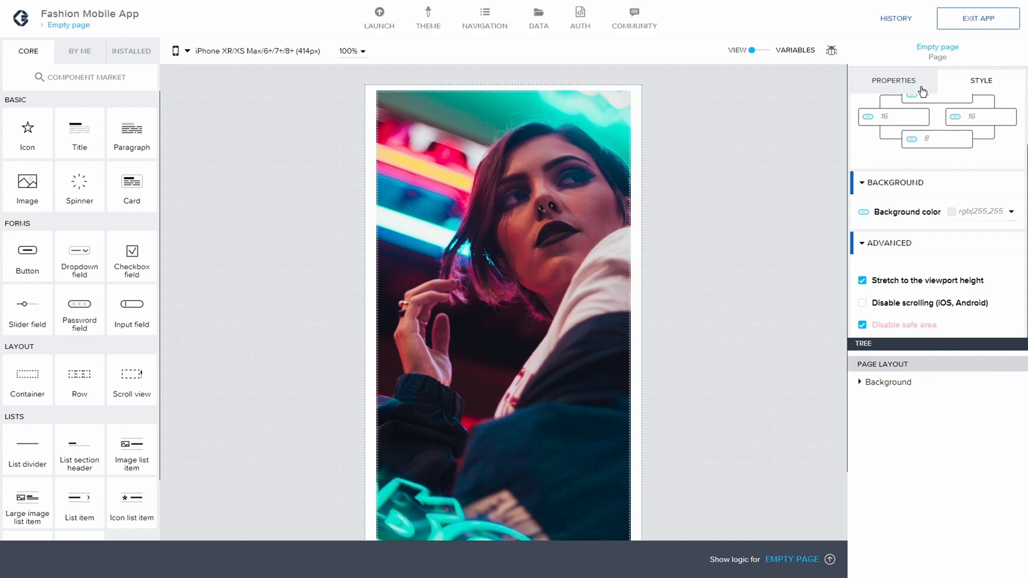
# Set the page layout's left and top padding to a custom value of 0.
pyautogui.click(868, 116)
pyautogui.moveTo(1005, 343); pyautogui.dragTo(998, 143)
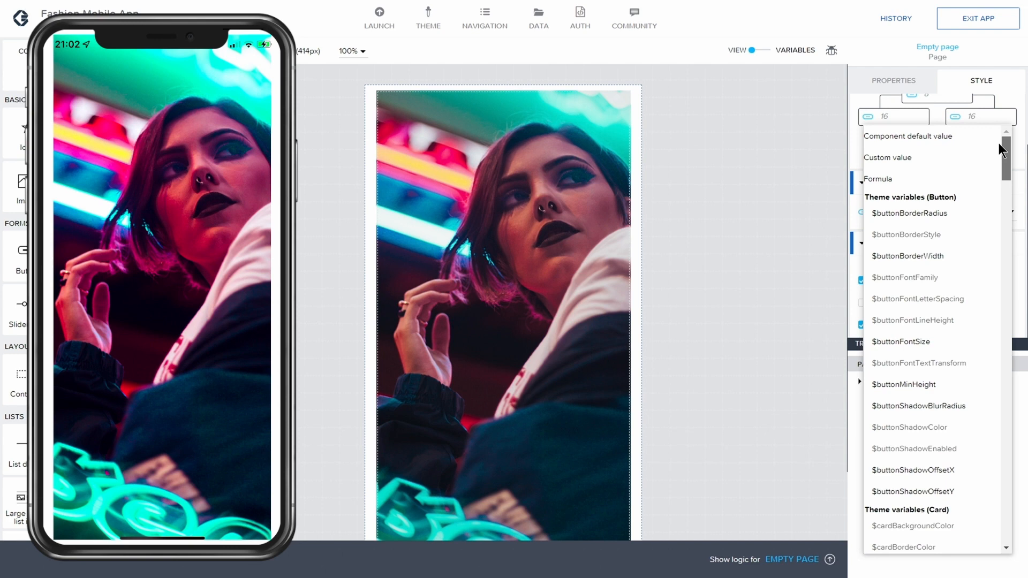
pyautogui.click(901, 159)
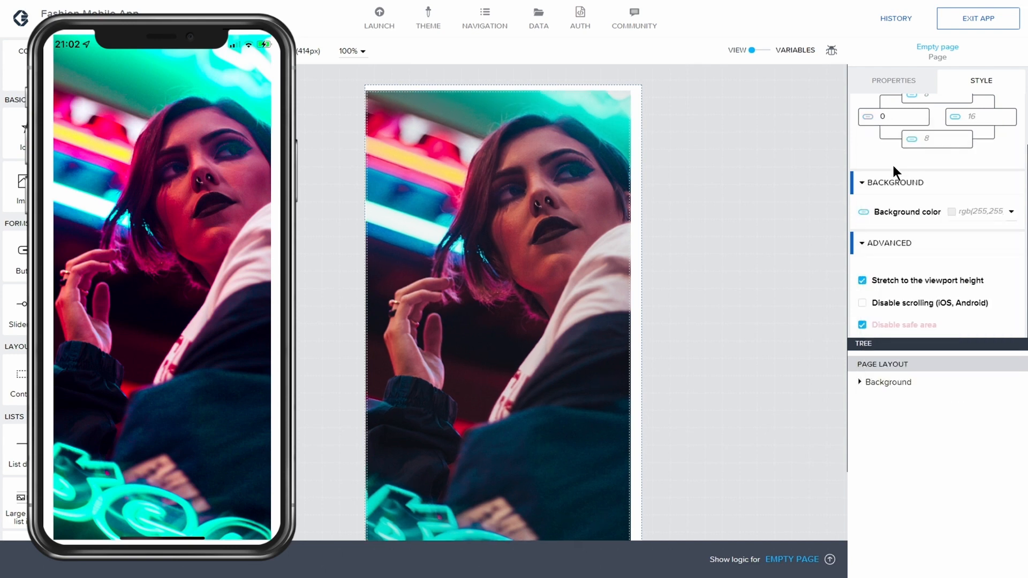
pyautogui.click(915, 103)
pyautogui.moveTo(902, 327); pyautogui.dragTo(912, 122)
pyautogui.click(834, 140)
# Set the page layout's right and bottom padding to the component default value of 0 and save the application.
pyautogui.click(954, 121)
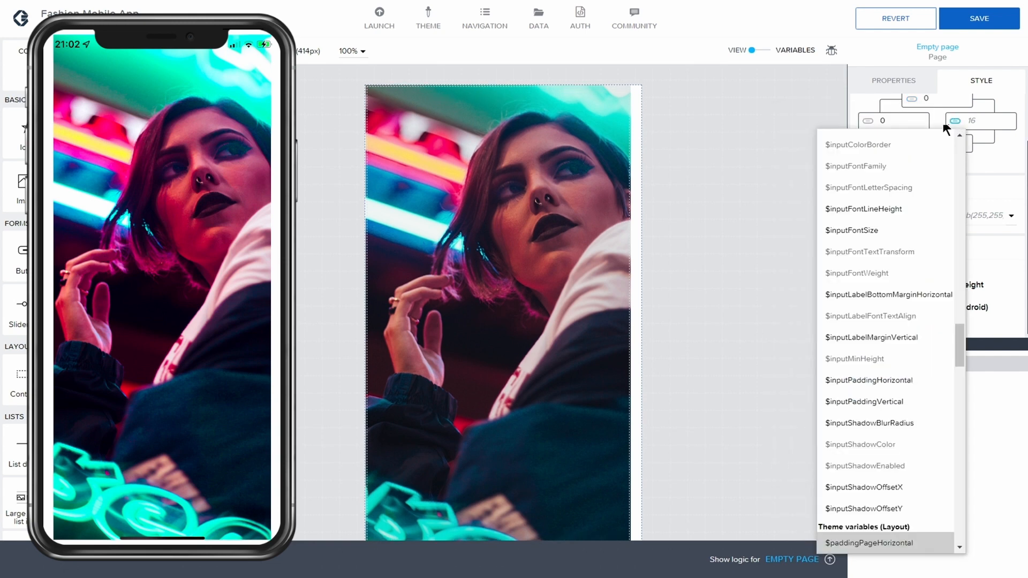
pyautogui.moveTo(960, 337); pyautogui.dragTo(961, 137)
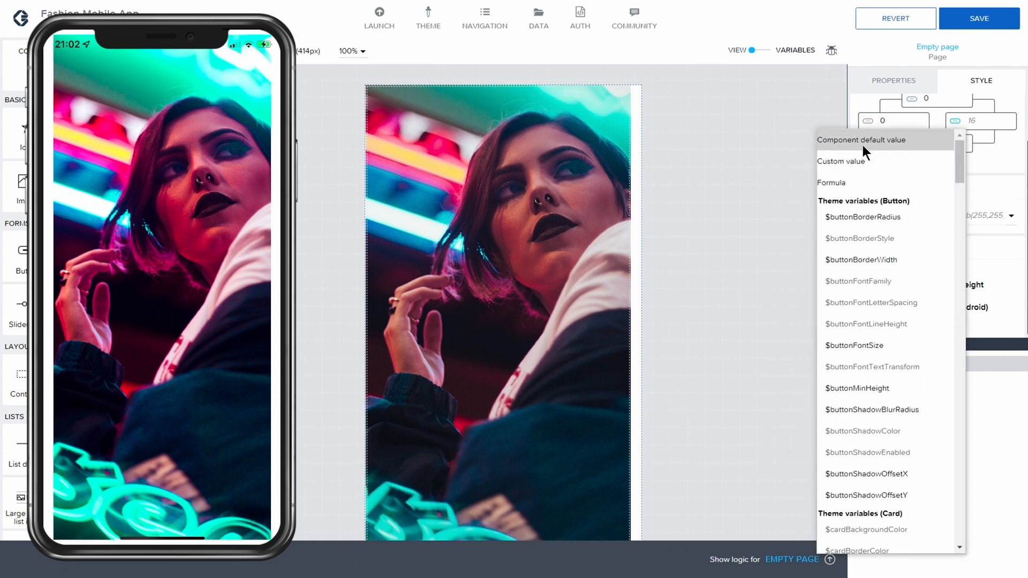
pyautogui.click(853, 143)
pyautogui.click(912, 143)
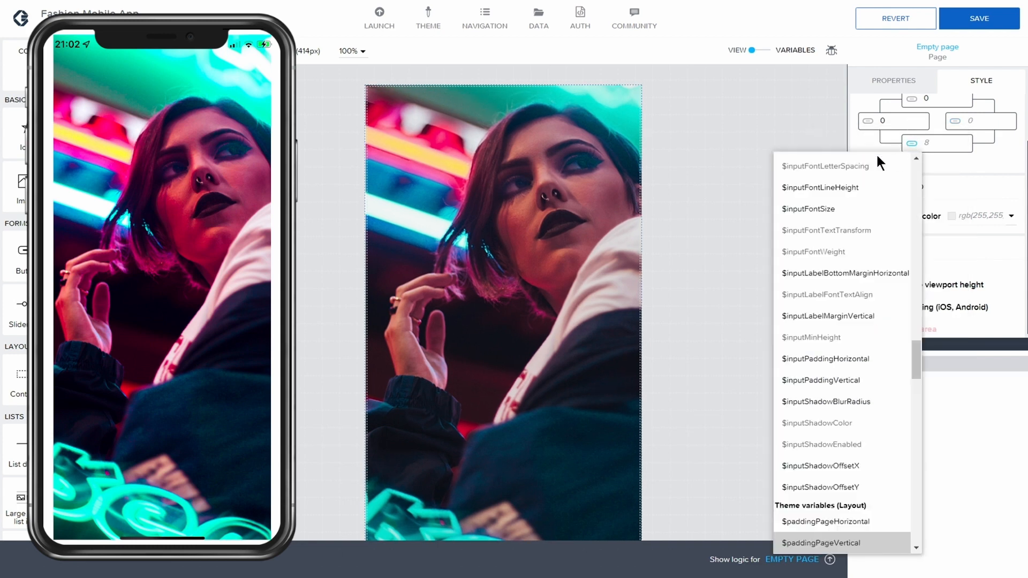
pyautogui.moveTo(911, 345); pyautogui.dragTo(914, 161)
pyautogui.click(868, 164)
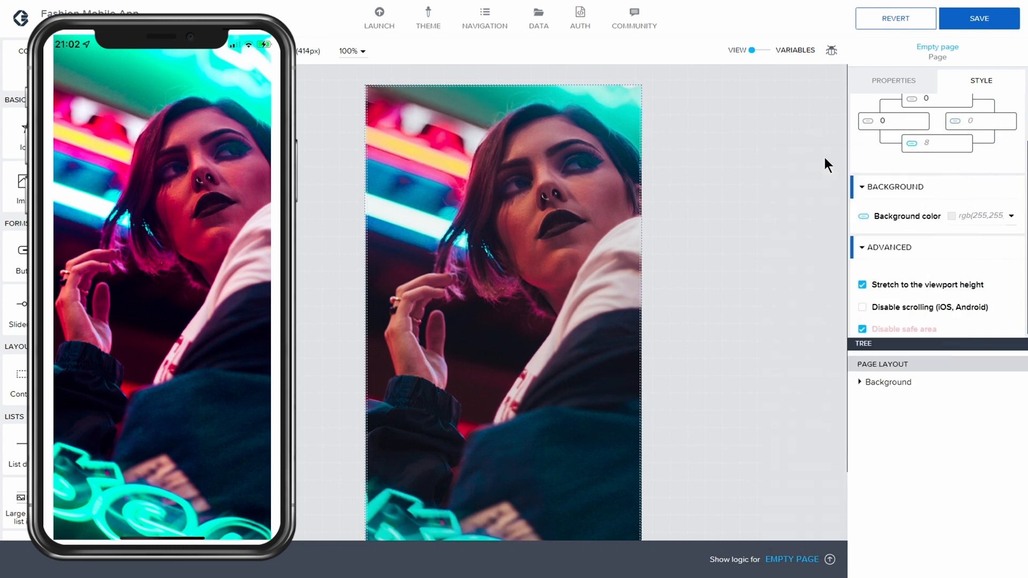
pyautogui.click(971, 20)
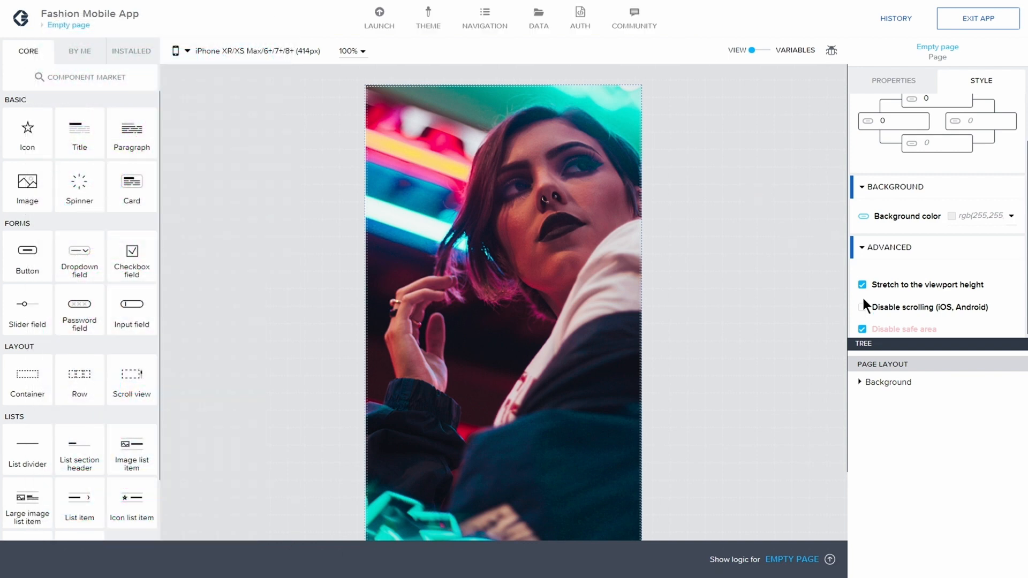
# Add a container inside the Background container and set its display name to Top container.
pyautogui.click(875, 381)
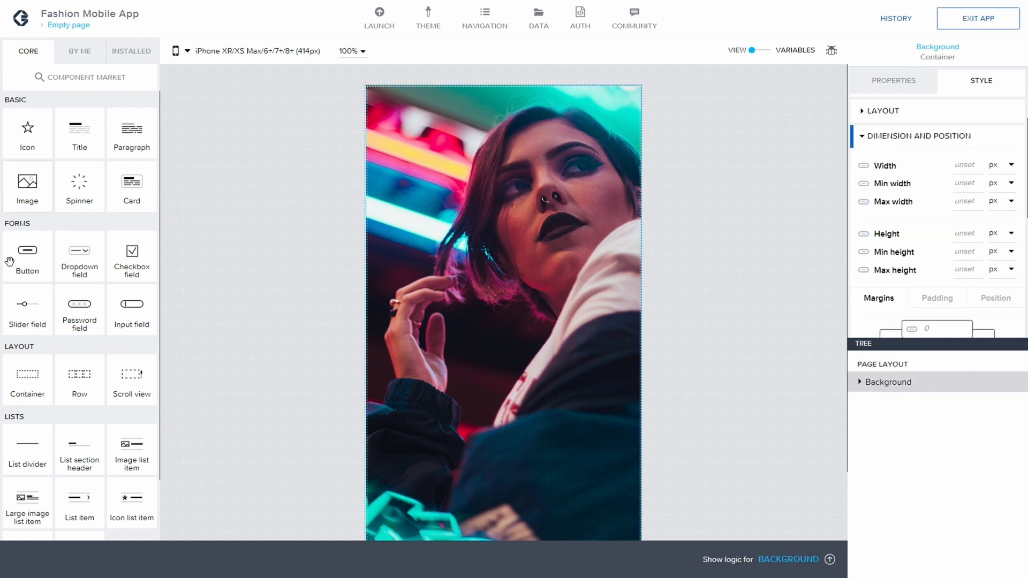
pyautogui.moveTo(22, 373); pyautogui.dragTo(895, 381)
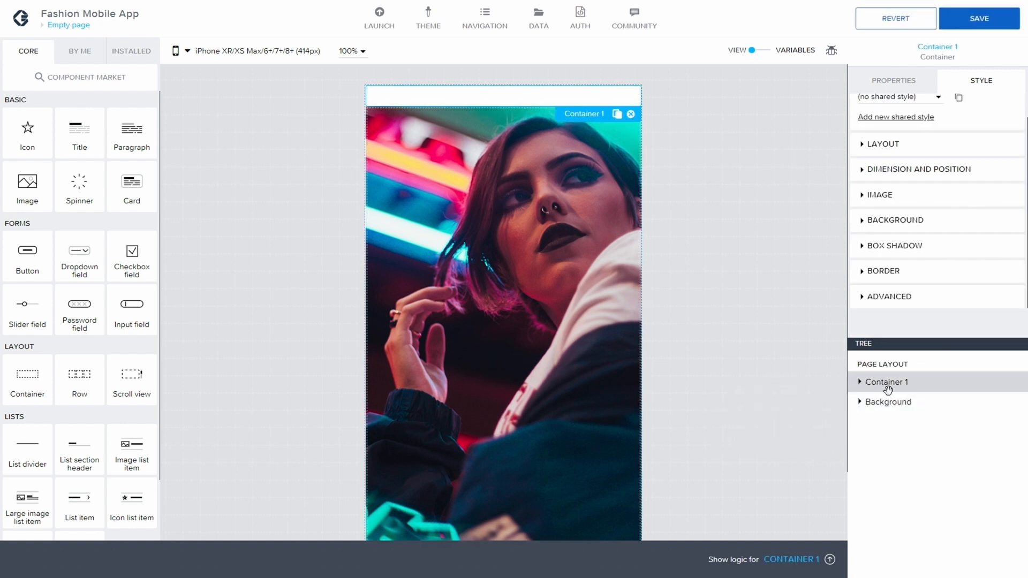
pyautogui.moveTo(898, 406); pyautogui.dragTo(896, 405)
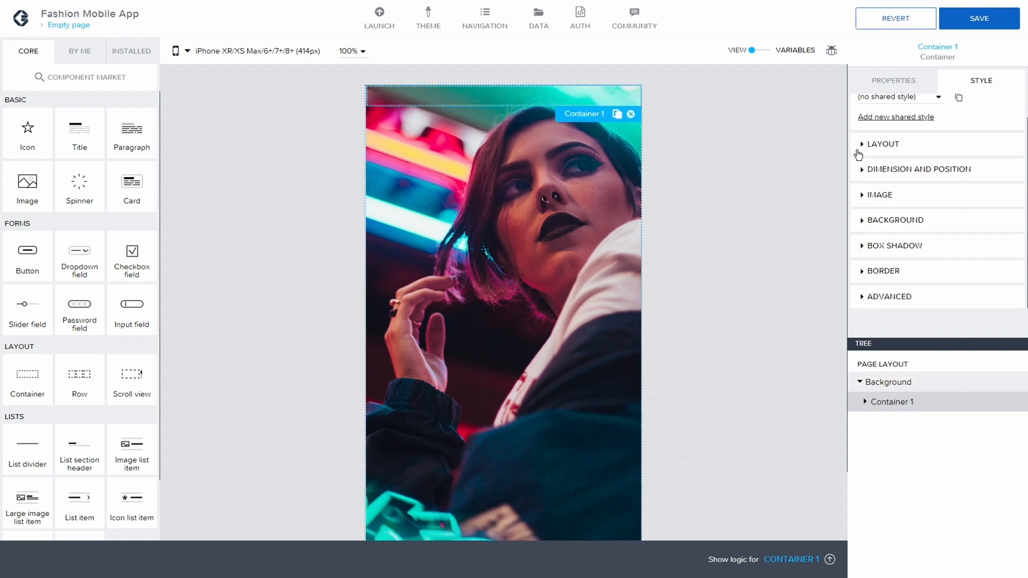
pyautogui.click(893, 80)
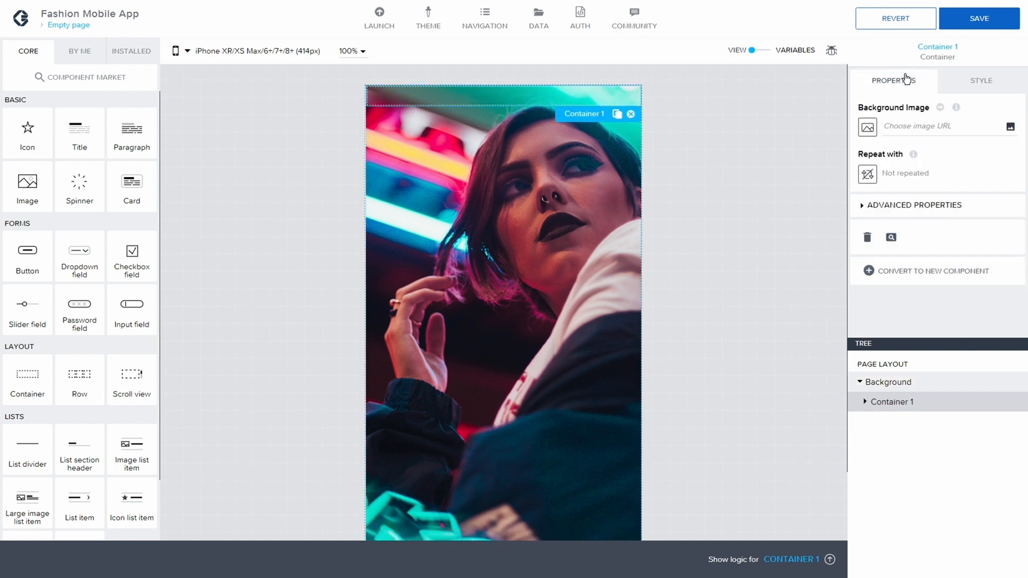
pyautogui.click(861, 208)
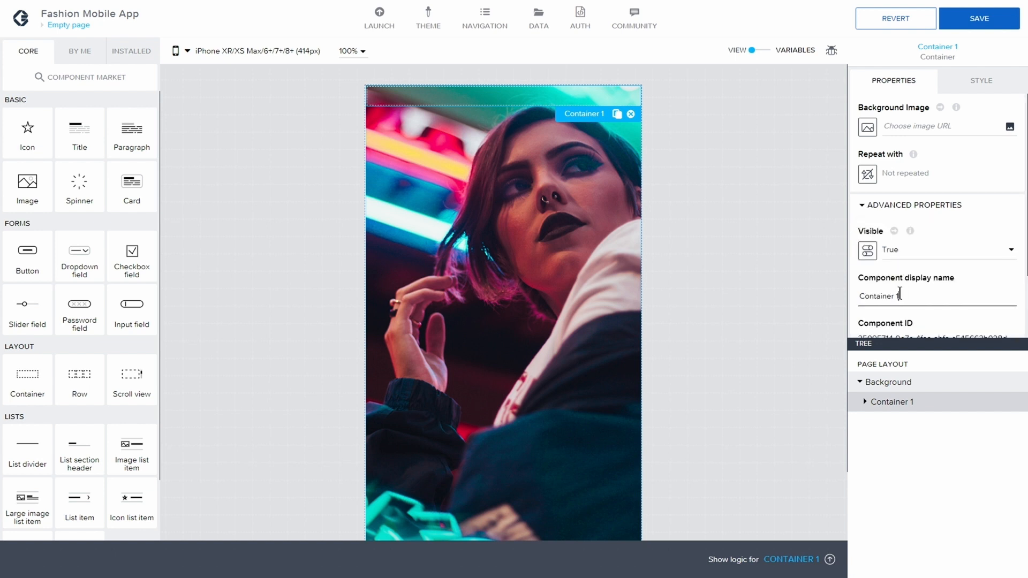
pyautogui.moveTo(900, 295); pyautogui.dragTo(829, 271)
pyautogui.write('Top container')
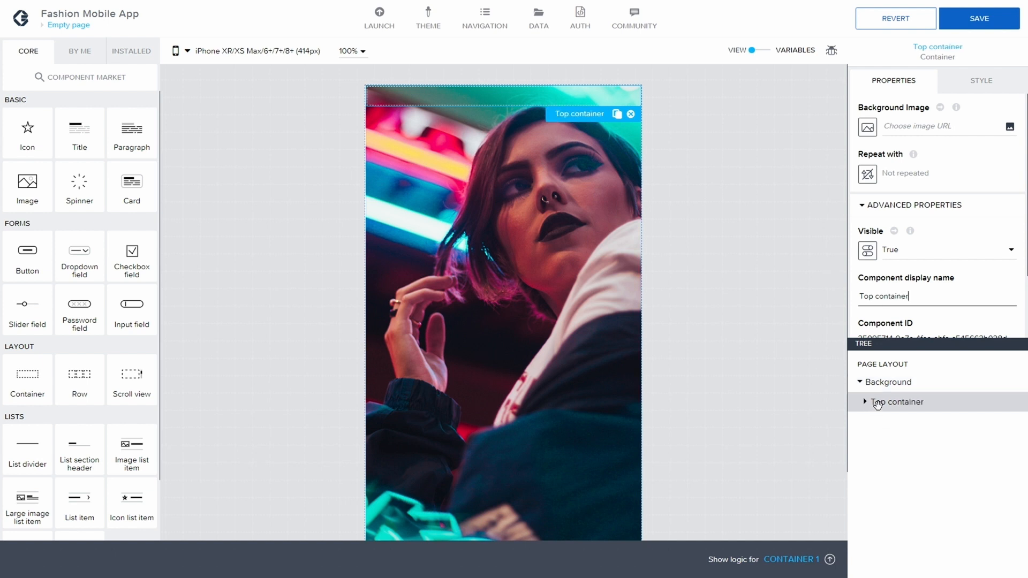
# Duplicate the Top container, name the copy Detail container, and save the application.
pyautogui.click(893, 403)
pyautogui.hotkey('ctrl', 'c')
pyautogui.hotkey('ctrl', 'v')
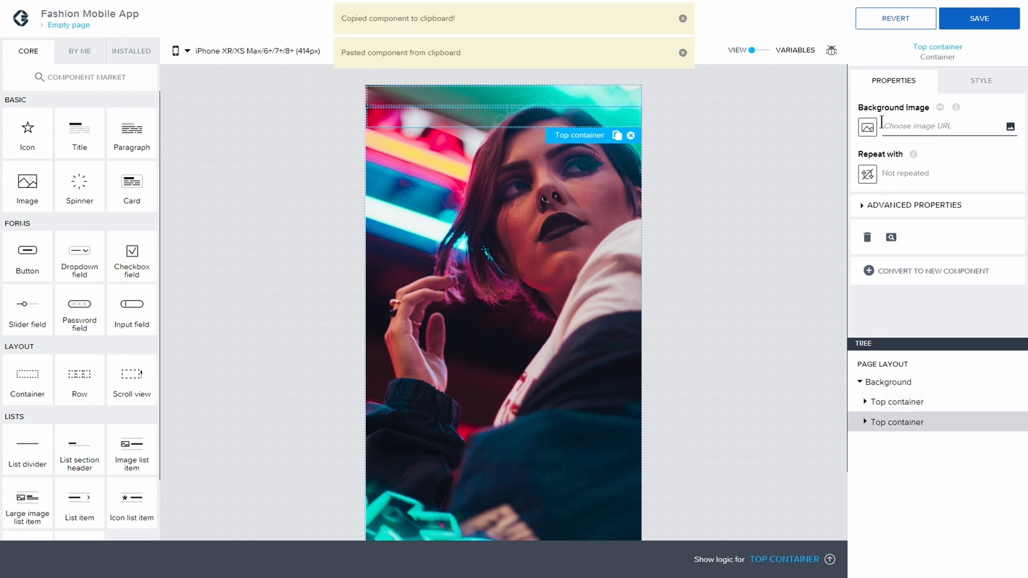
pyautogui.click(864, 206)
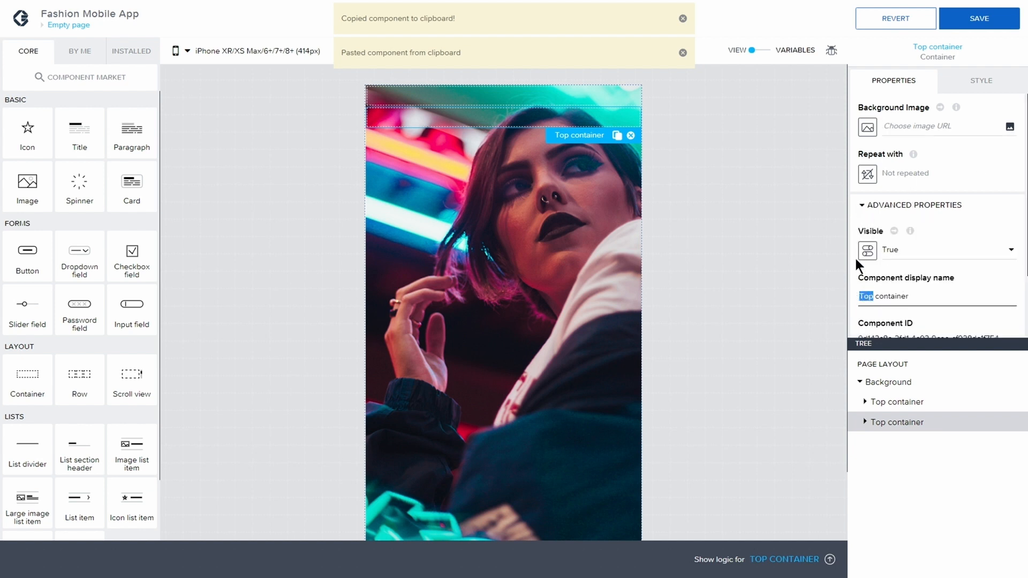
pyautogui.write('Detail')
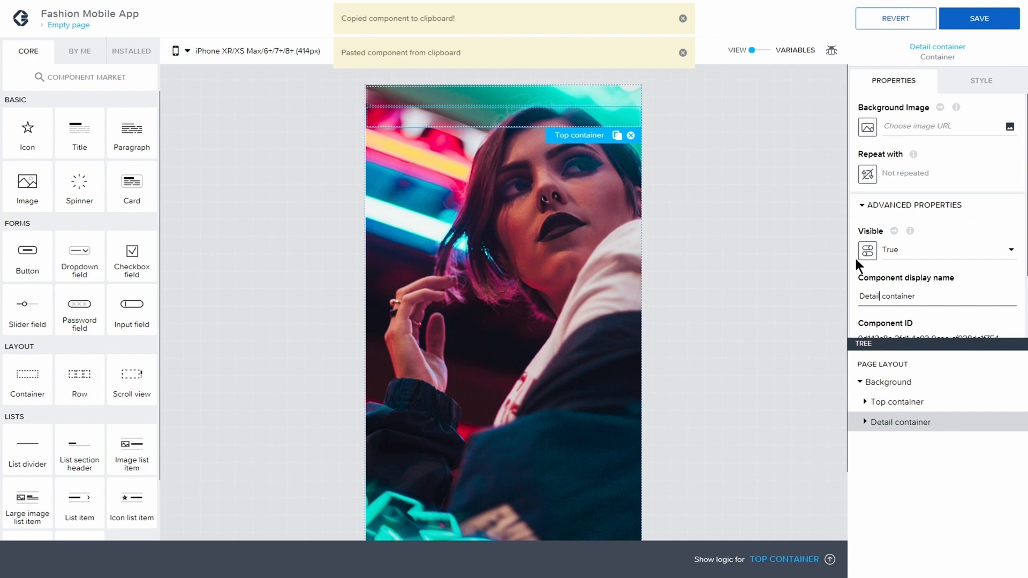
pyautogui.click(956, 20)
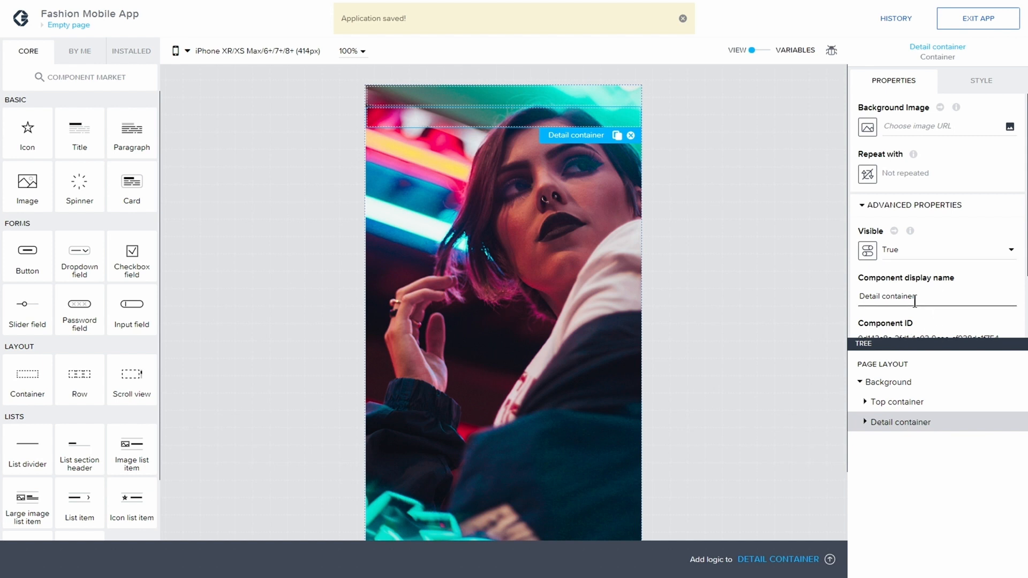
# Add a container inside the Top container and set its display name to Navigation.
pyautogui.click(864, 402)
pyautogui.click(889, 402)
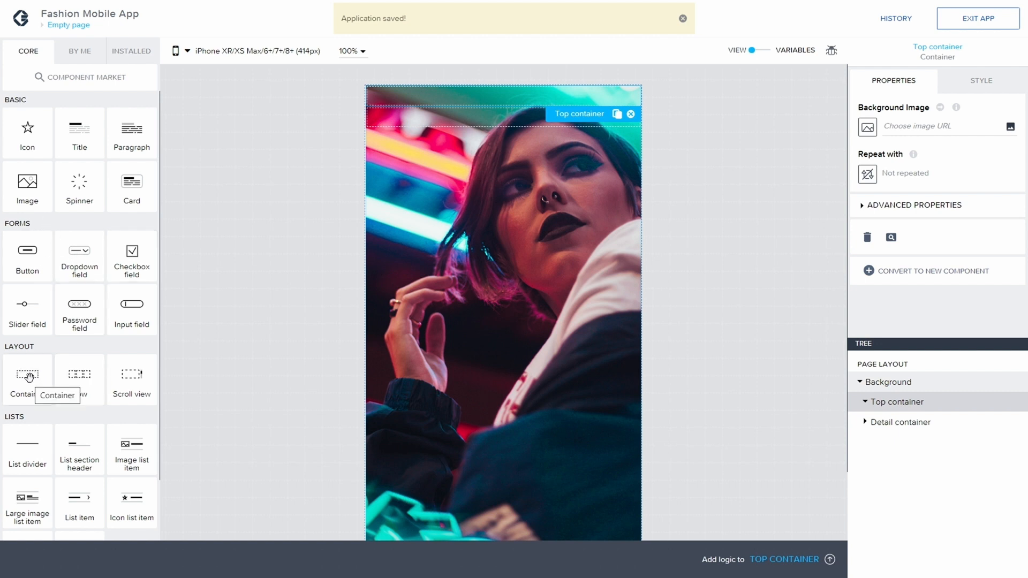
pyautogui.moveTo(30, 377); pyautogui.dragTo(916, 405)
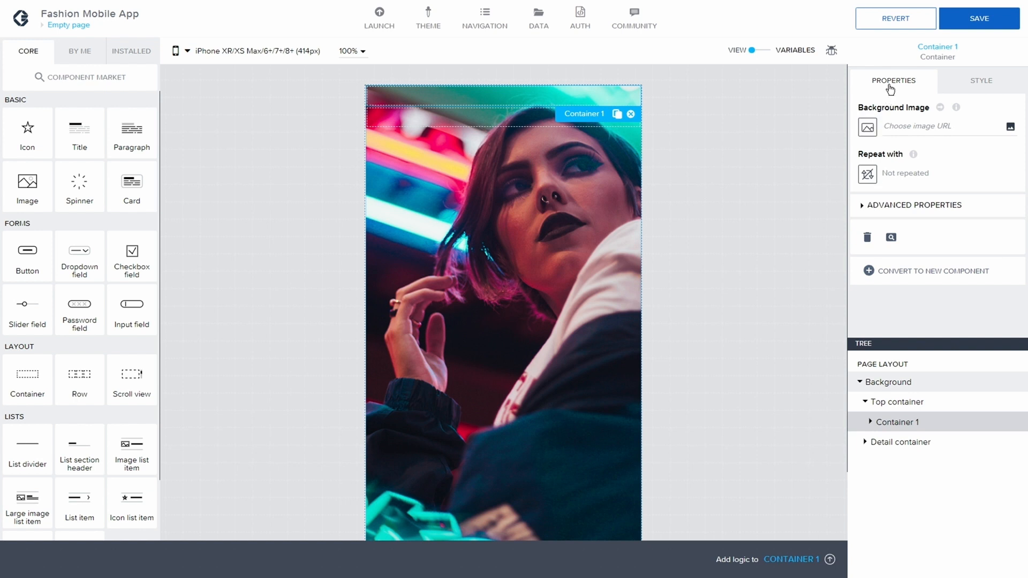
pyautogui.click(862, 205)
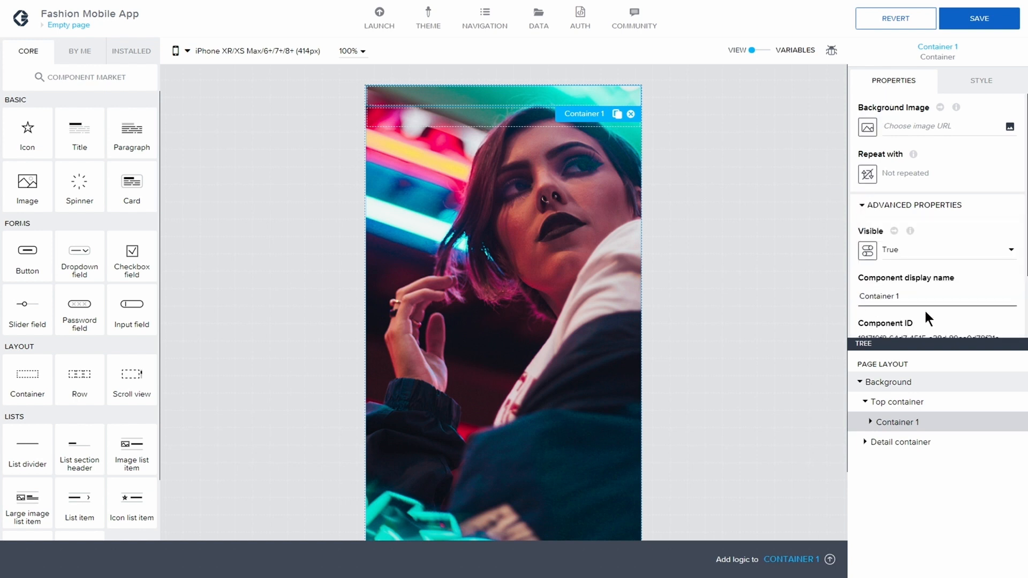
pyautogui.click(924, 297)
pyautogui.hotkey('ctrl', 'a')
pyautogui.write('Navig')
pyautogui.press('BackSpace')
pyautogui.write('gation')
# Add two icon components inside the Navigation container.
pyautogui.click(871, 423)
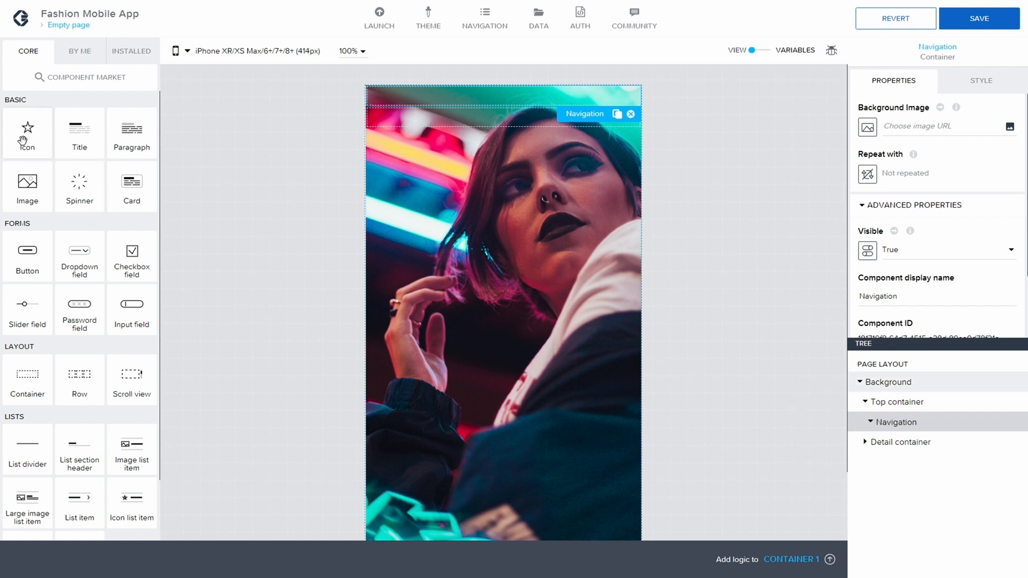
pyautogui.moveTo(23, 141); pyautogui.dragTo(937, 423)
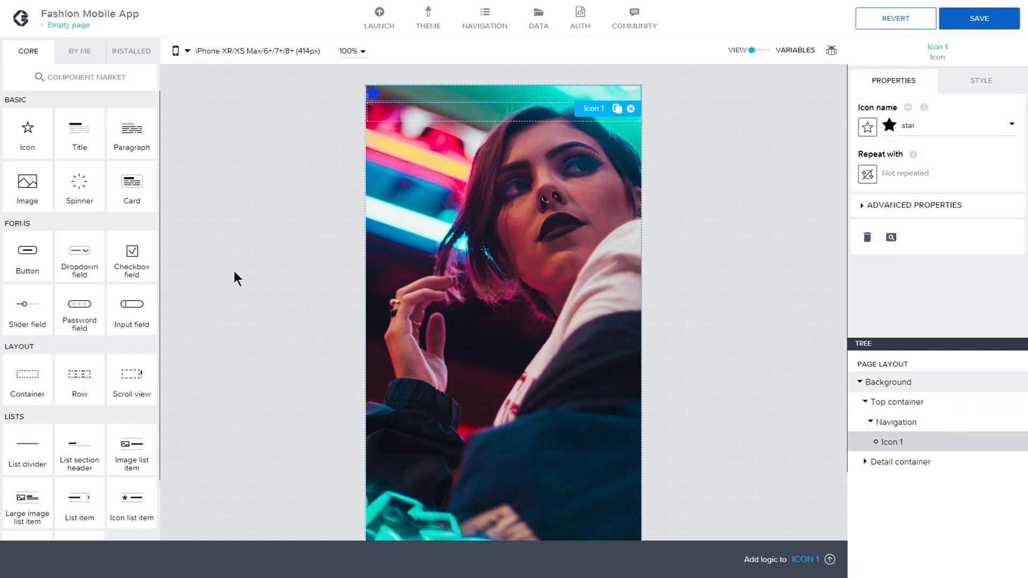
pyautogui.moveTo(24, 131); pyautogui.dragTo(937, 420)
# Change the first Navigation icon to chevron-left and the second one to ellipsis-v.
pyautogui.click(918, 442)
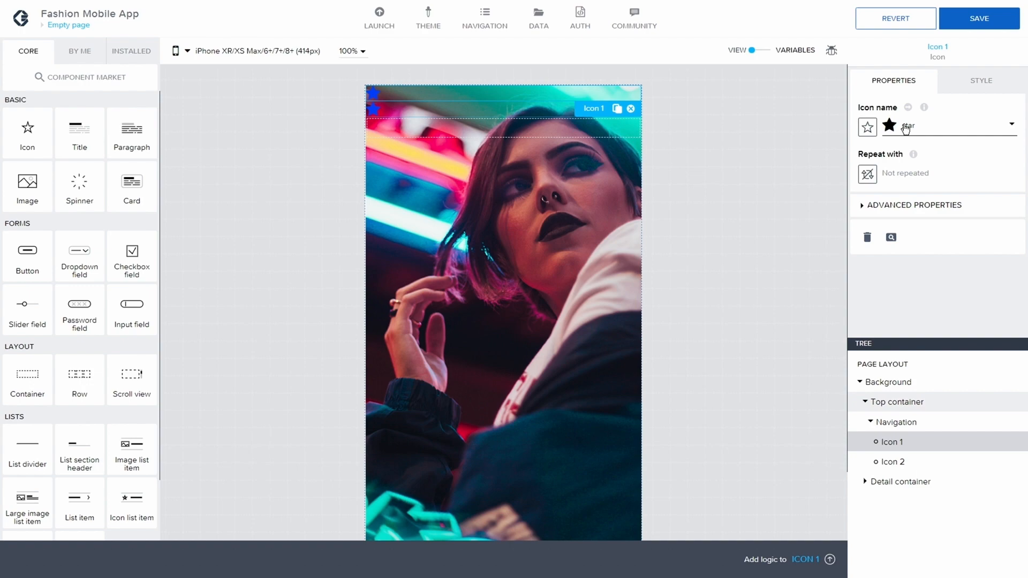
pyautogui.click(905, 127)
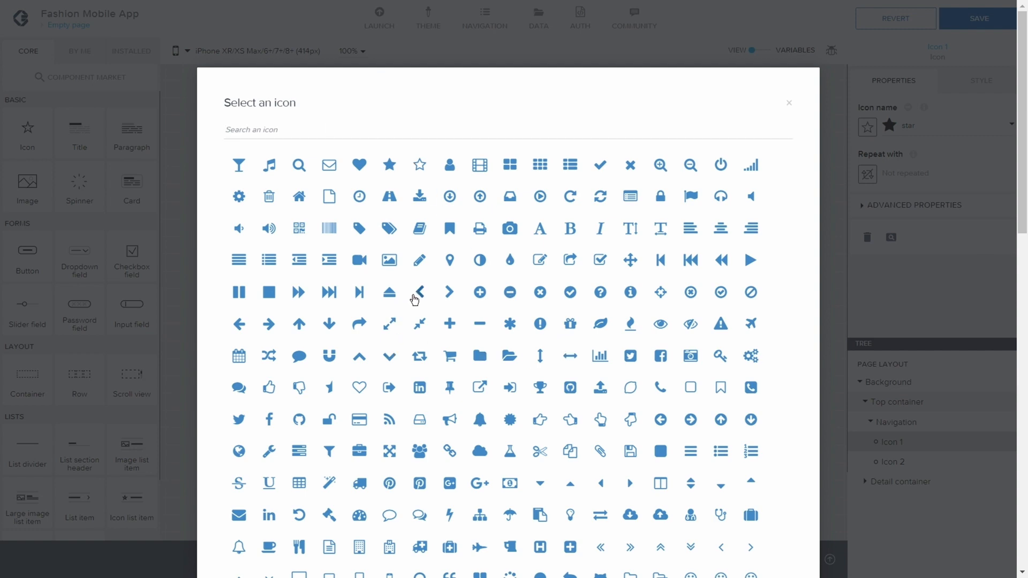
pyautogui.click(419, 293)
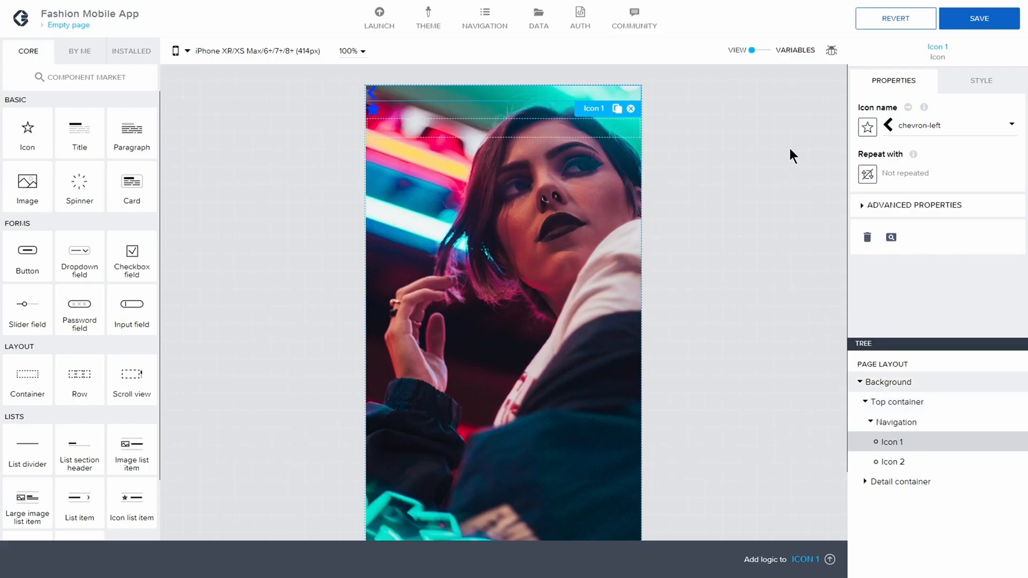
pyautogui.click(901, 464)
pyautogui.click(891, 128)
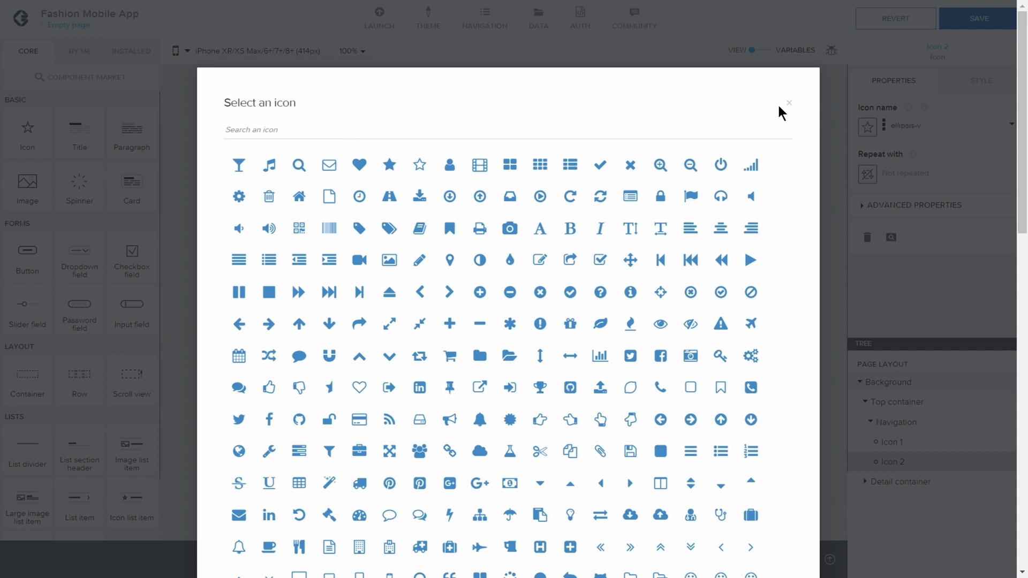
pyautogui.click(224, 129)
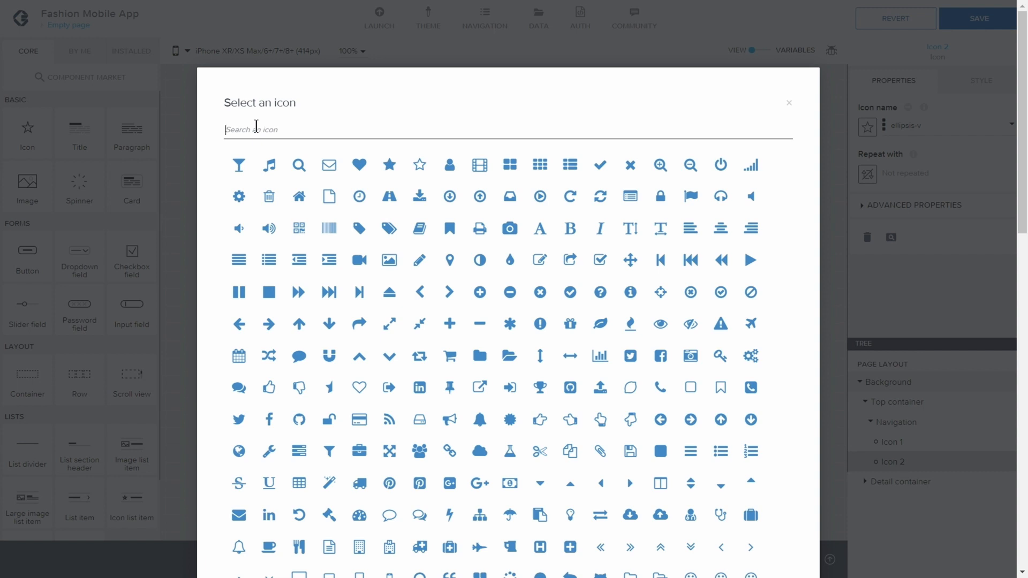
pyautogui.write('ell')
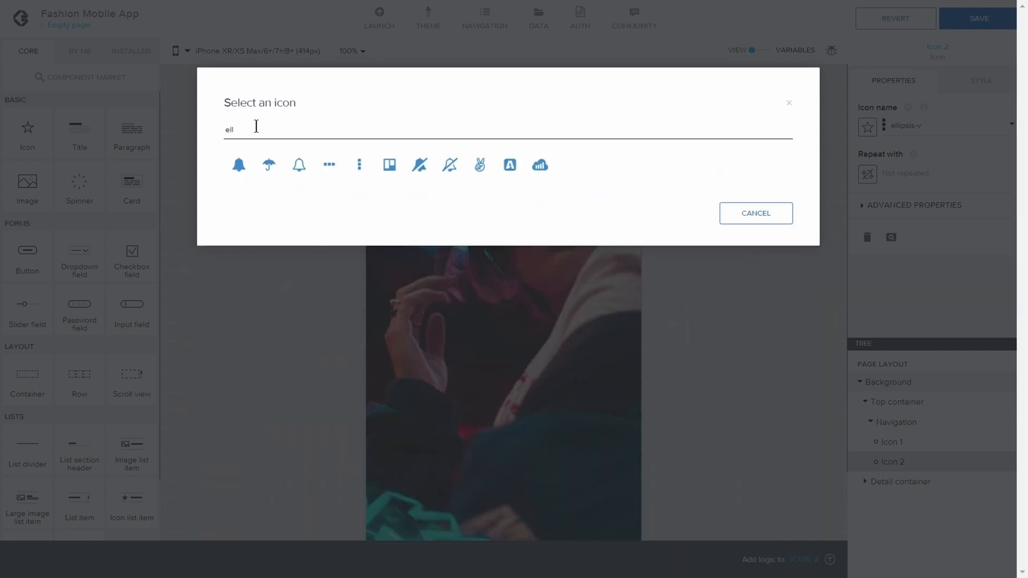
pyautogui.click(359, 165)
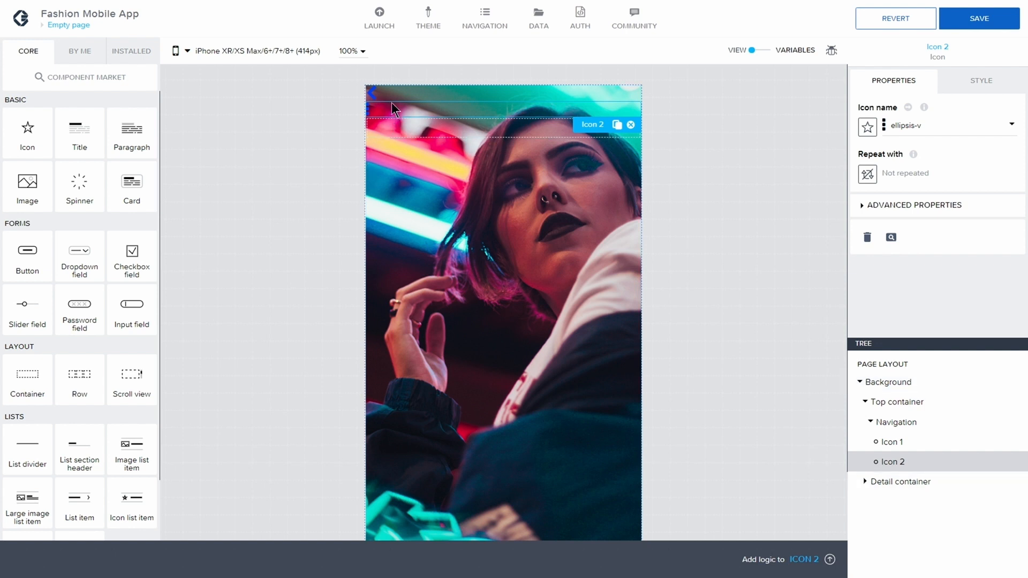
# Set the text color of both the ellipsis and chevron icons in the Navigation container to #FFF.
pyautogui.click(970, 82)
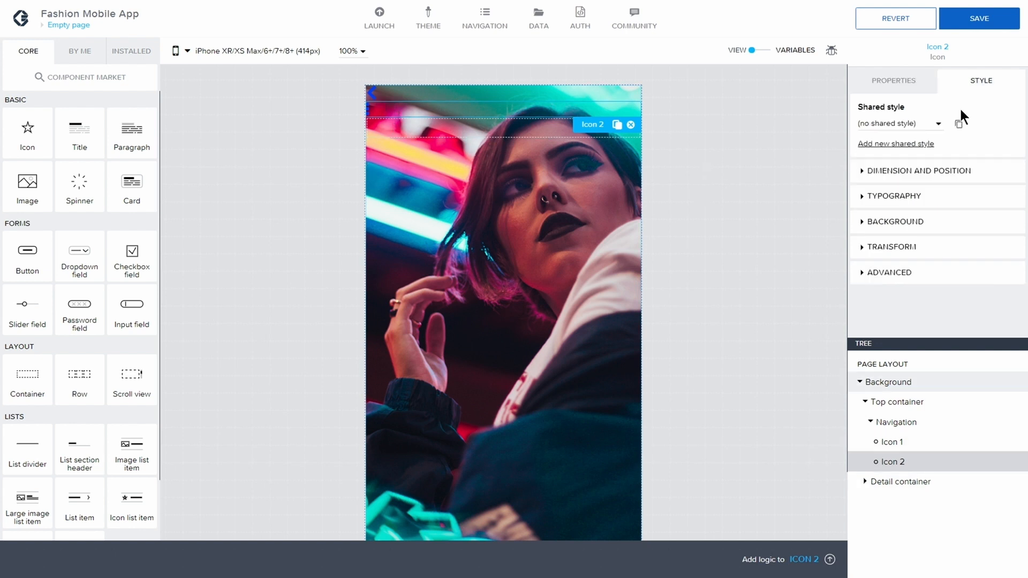
pyautogui.click(863, 204)
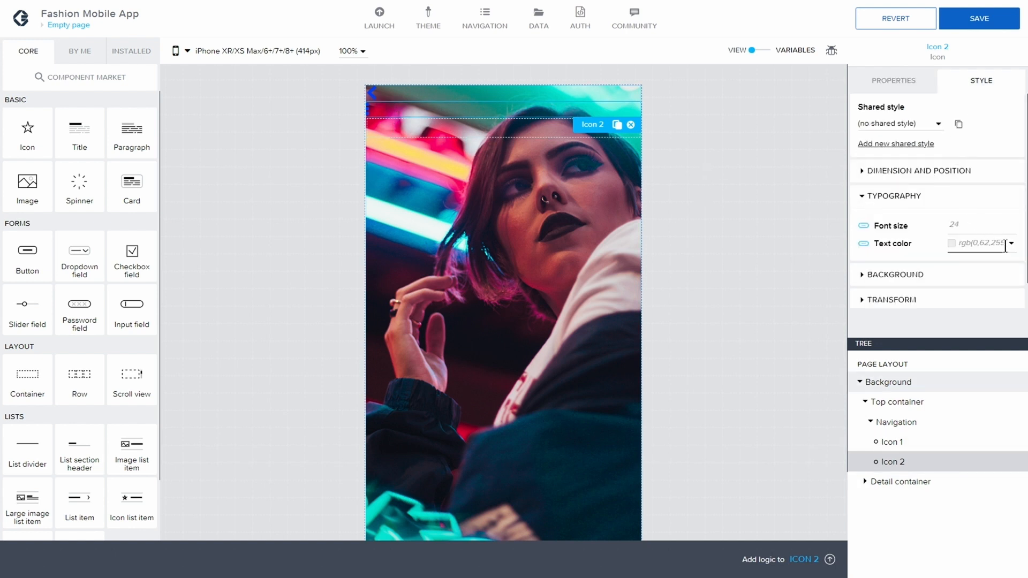
pyautogui.click(995, 243)
pyautogui.write('#FFF')
pyautogui.click(447, 111)
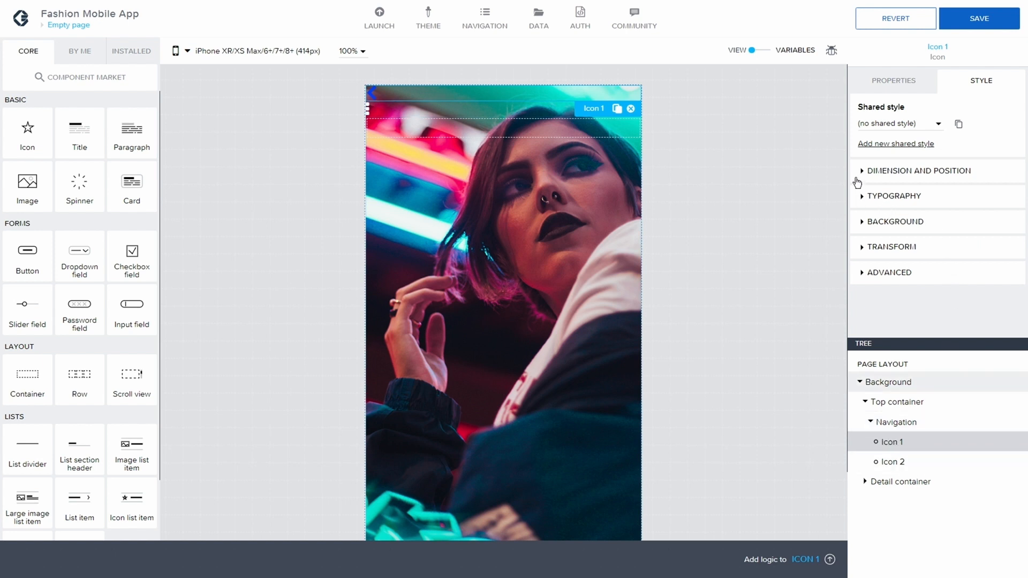
pyautogui.click(893, 196)
pyautogui.click(966, 243)
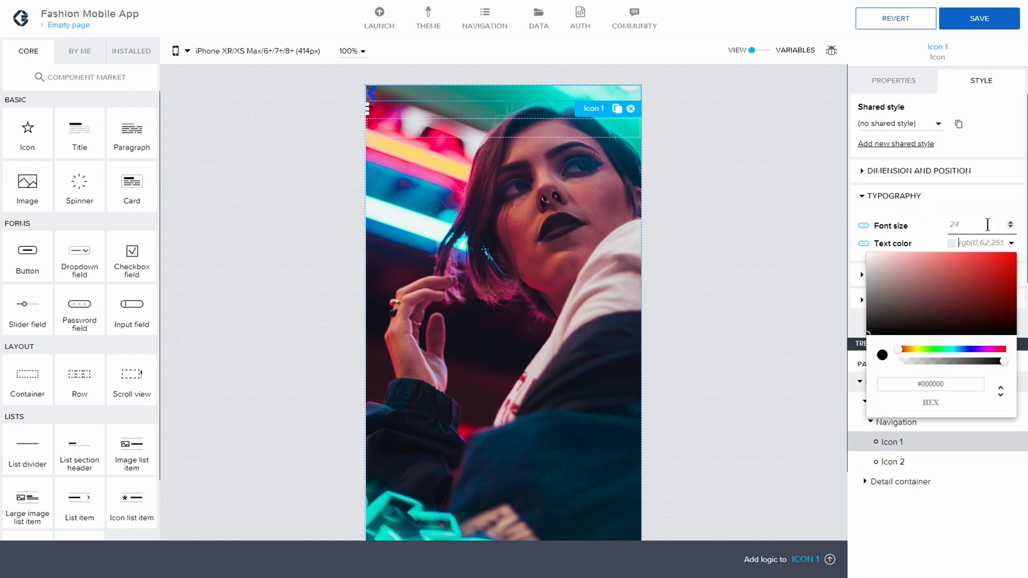
pyautogui.write('#FFF')
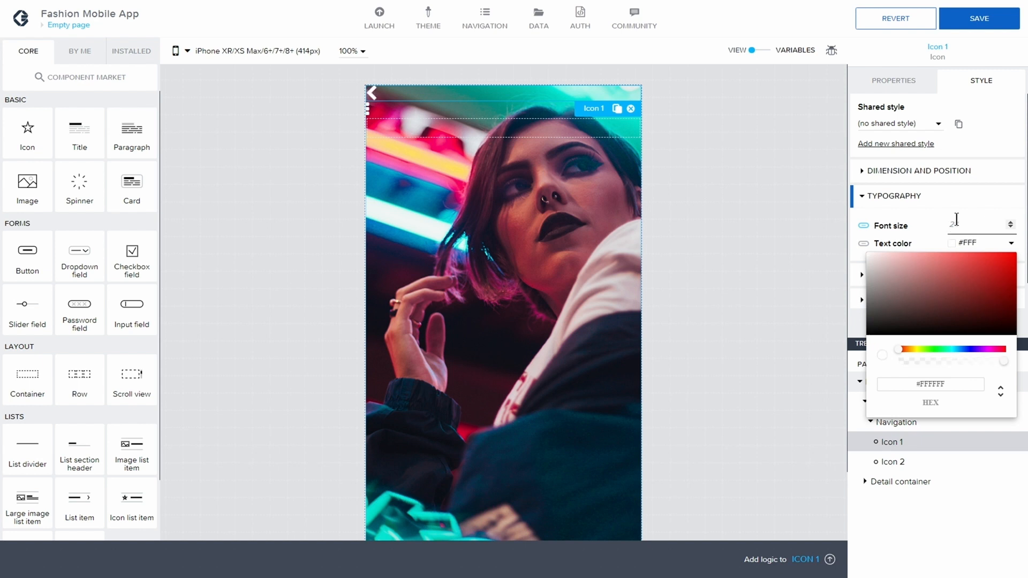
# Set the font size of both the chevron and ellipsis icons to 32.
pyautogui.click(964, 223)
pyautogui.write('32')
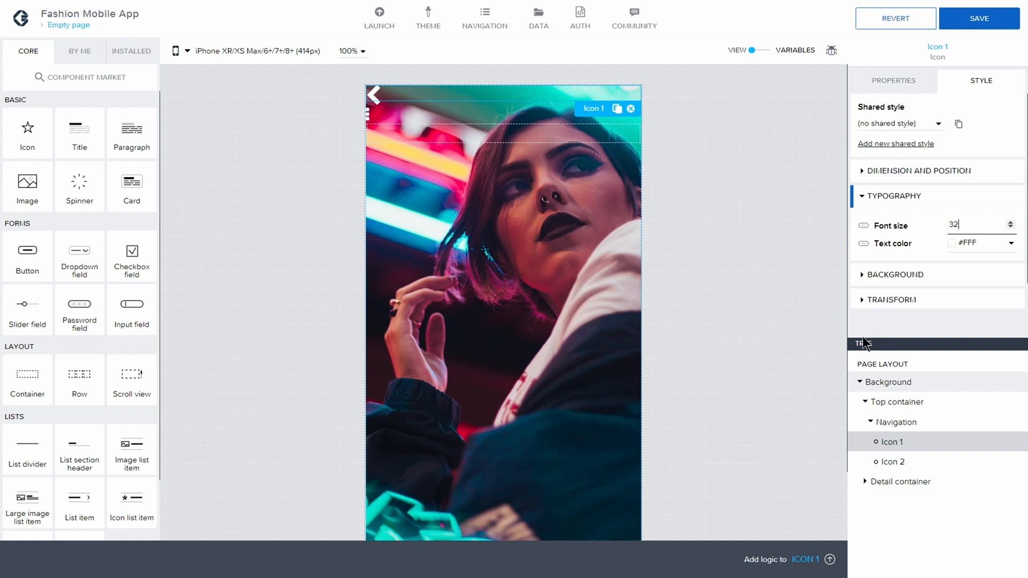
pyautogui.click(893, 461)
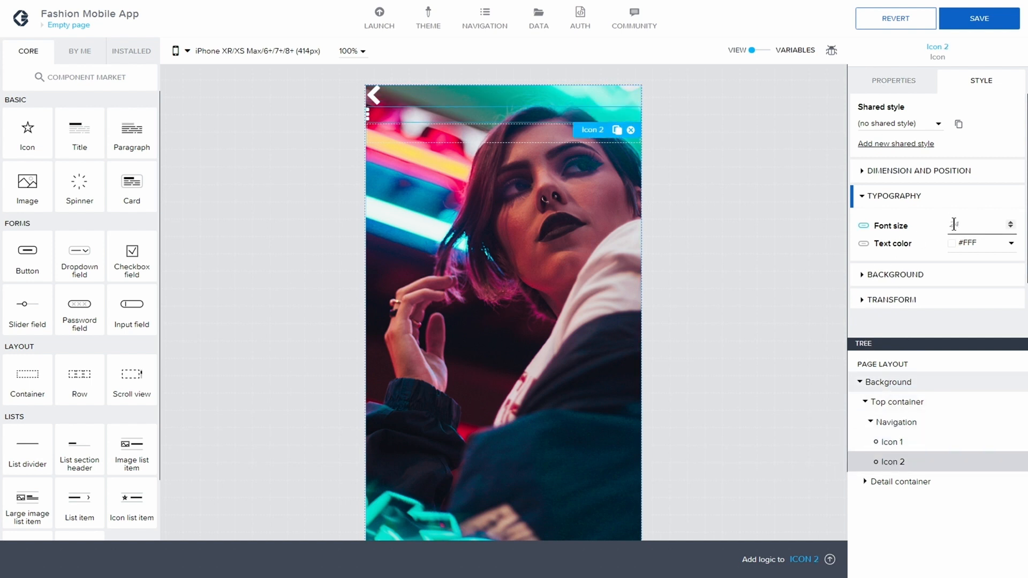
pyautogui.write('32')
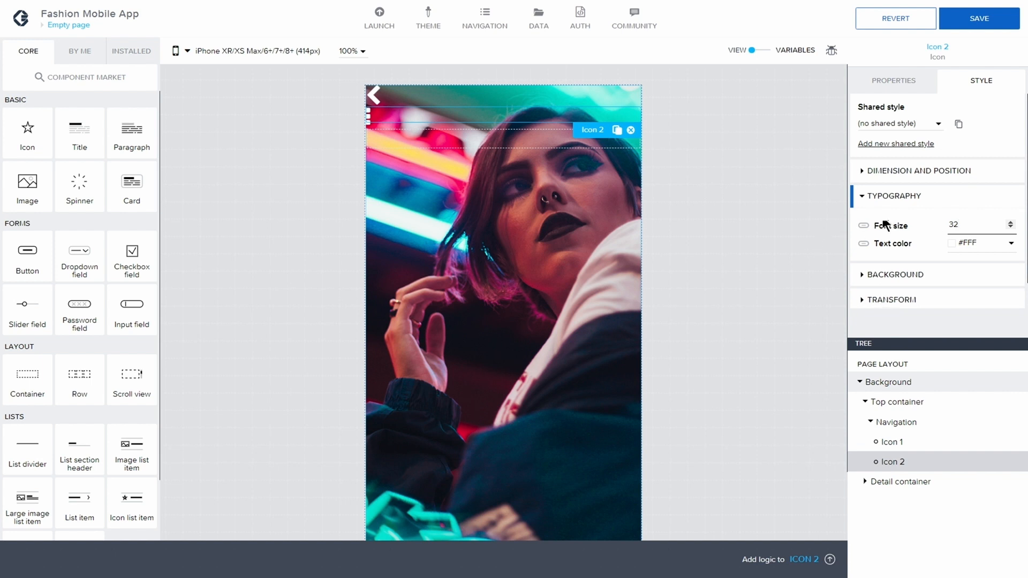
# Lay out the Navigation container's children horizontally, justify them with space between, and save the application.
pyautogui.click(905, 423)
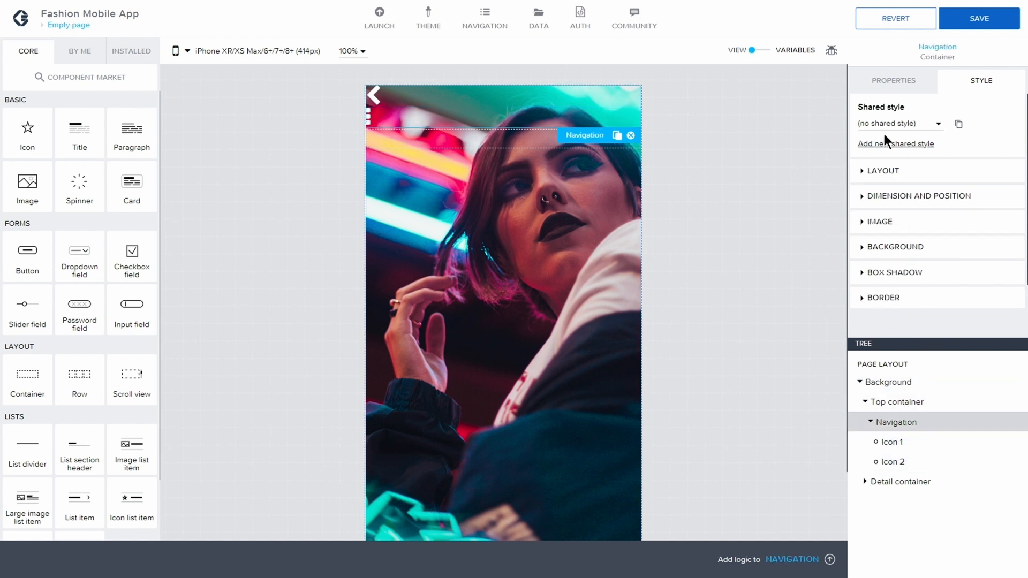
pyautogui.click(860, 174)
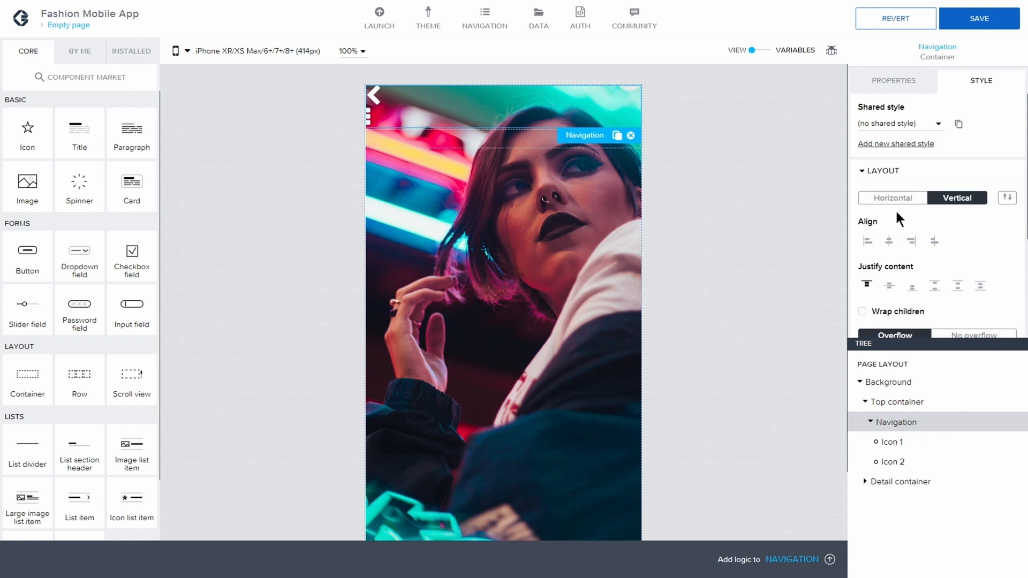
pyautogui.click(895, 199)
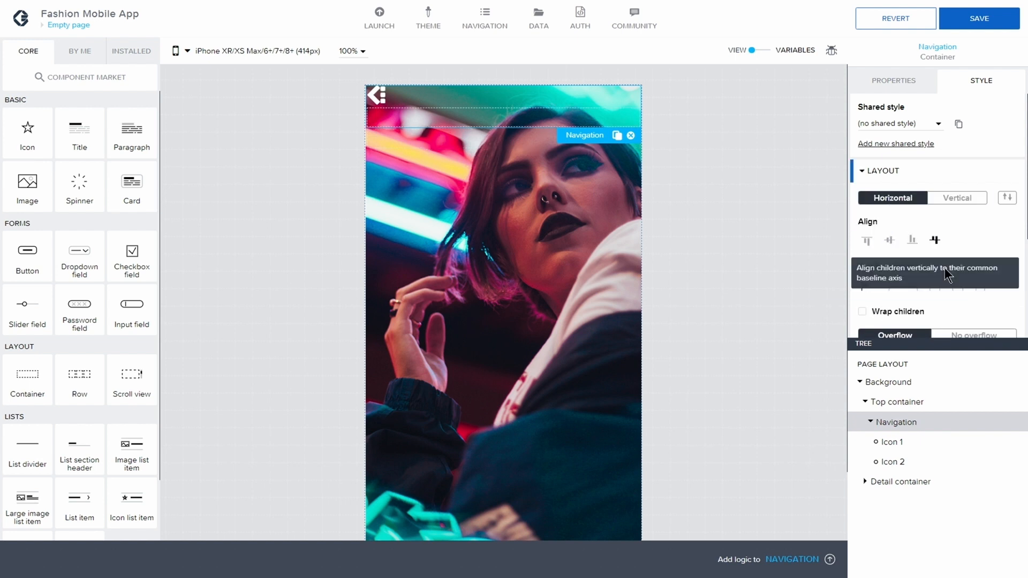
pyautogui.click(934, 288)
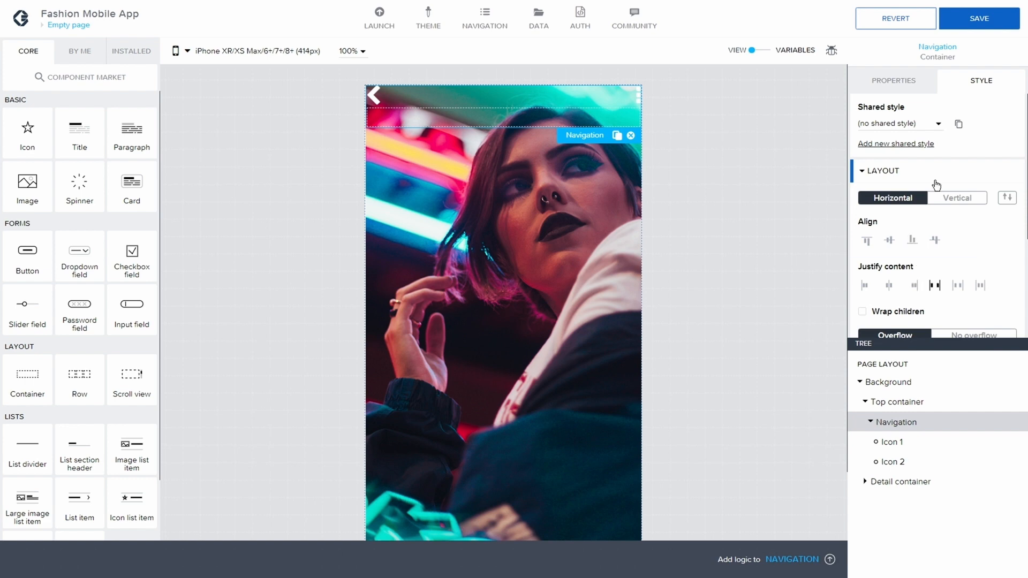
pyautogui.click(979, 21)
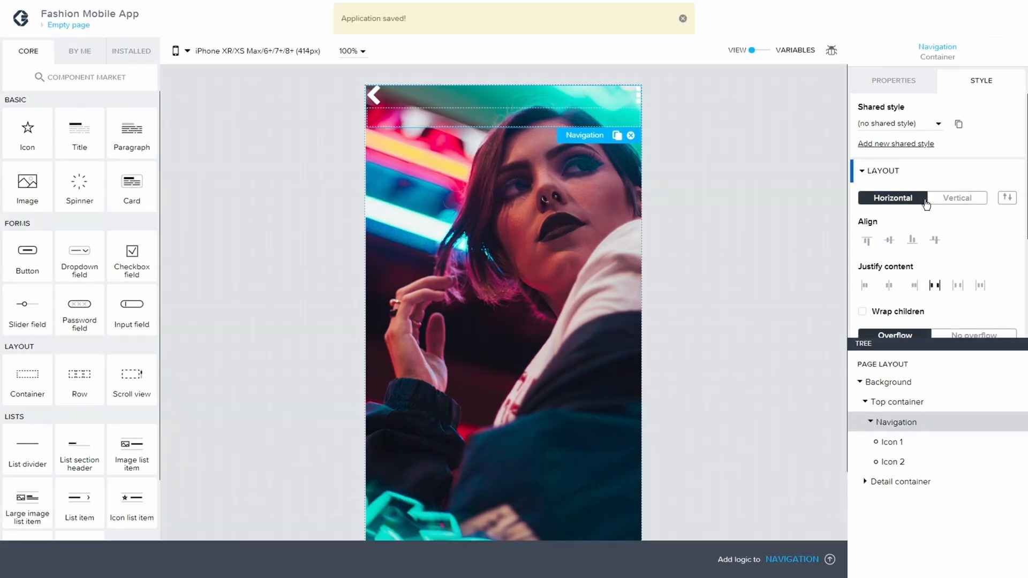
# Set the Top container's left and right padding to 16.
pyautogui.click(917, 404)
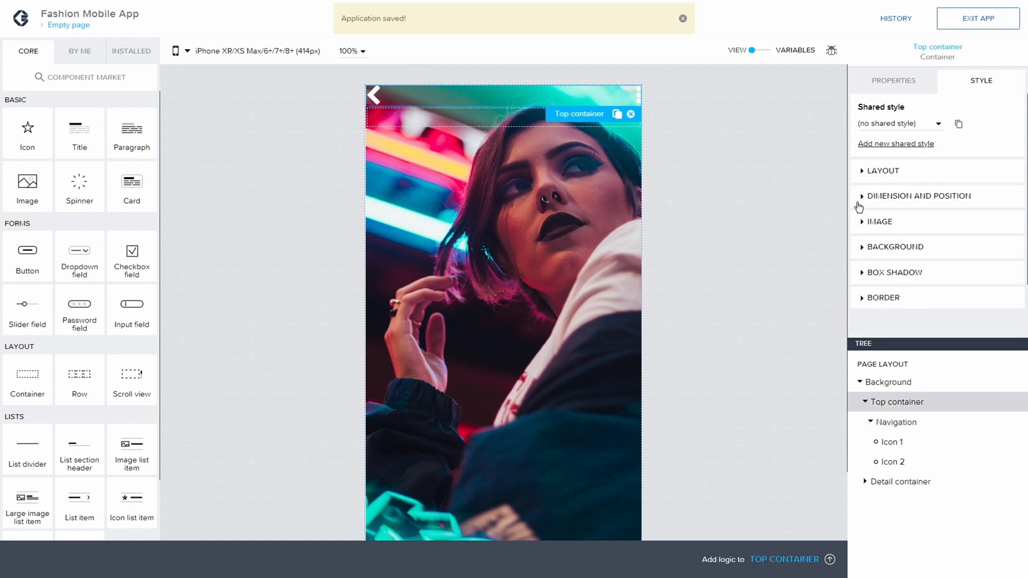
pyautogui.click(860, 172)
pyautogui.scroll(-1, 891, 223)
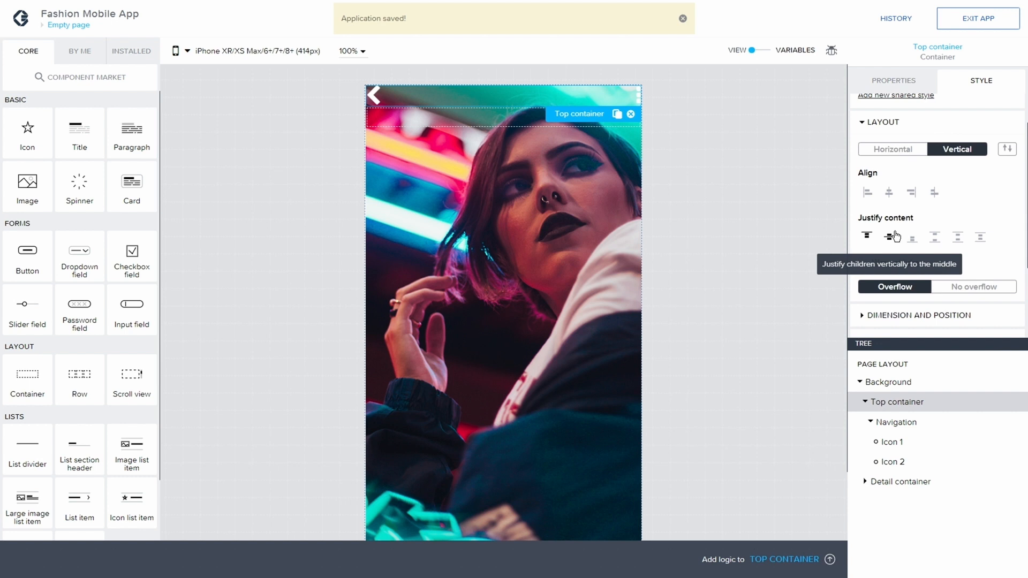
pyautogui.scroll(-3, 906, 243)
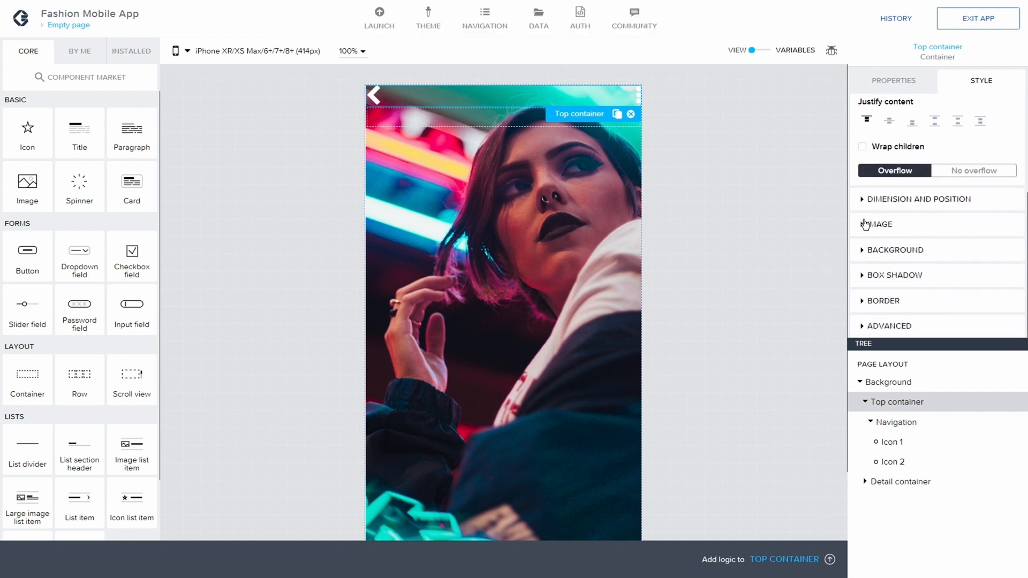
pyautogui.click(864, 199)
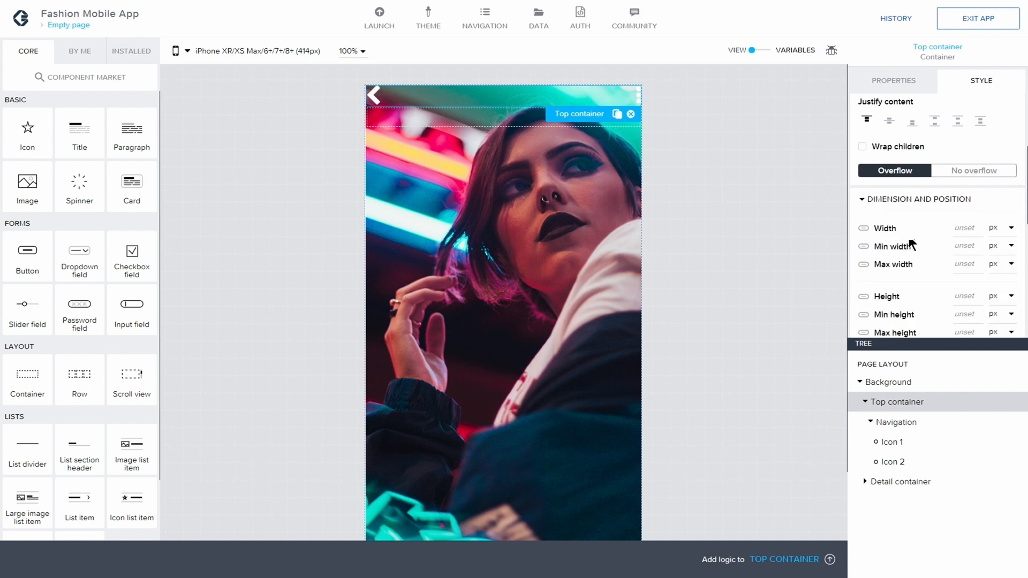
pyautogui.click(860, 202)
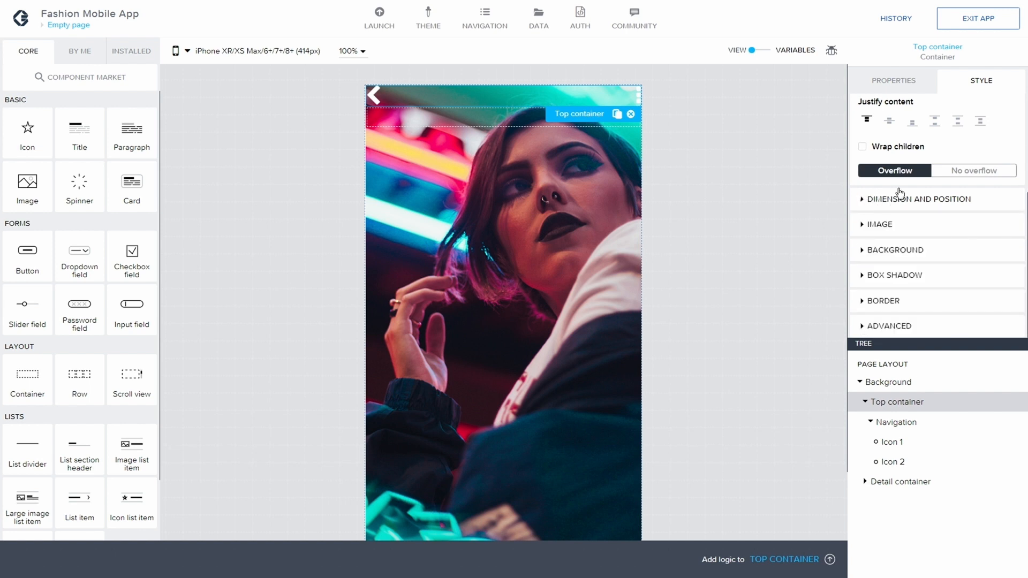
pyautogui.click(861, 203)
pyautogui.scroll(-1, 919, 249)
pyautogui.scroll(-2, 921, 252)
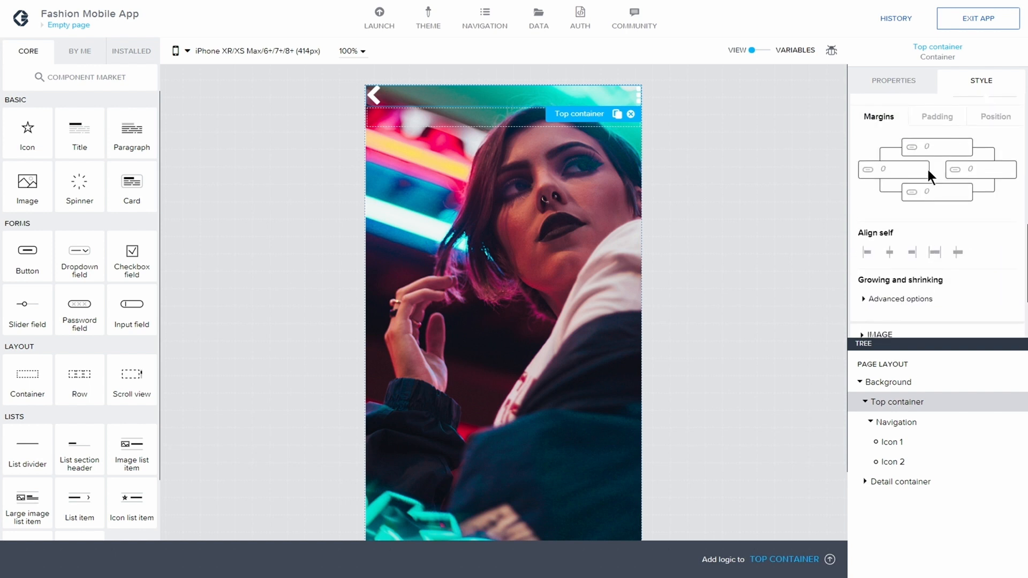
pyautogui.click(935, 124)
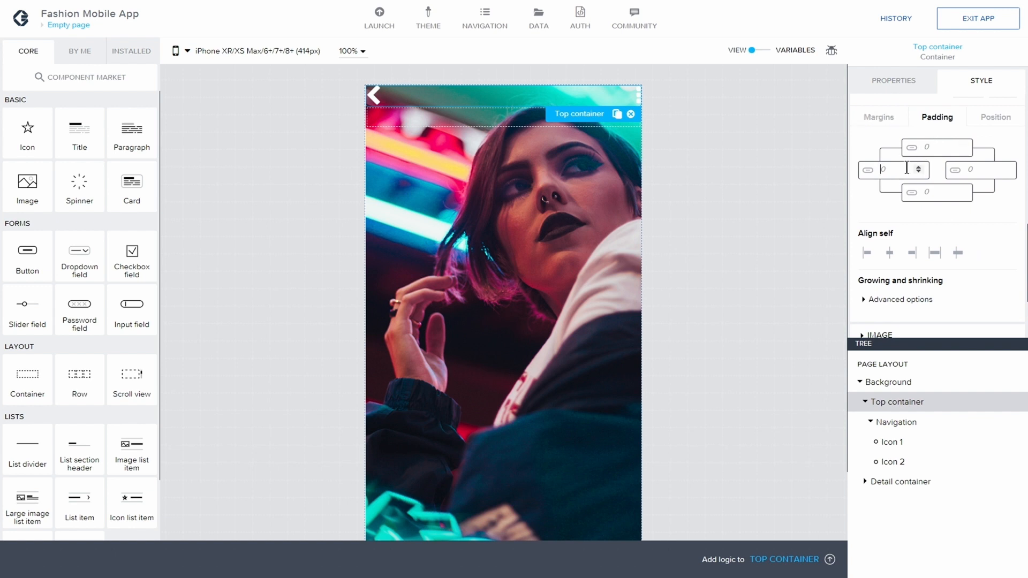
pyautogui.write('16')
pyautogui.click(985, 173)
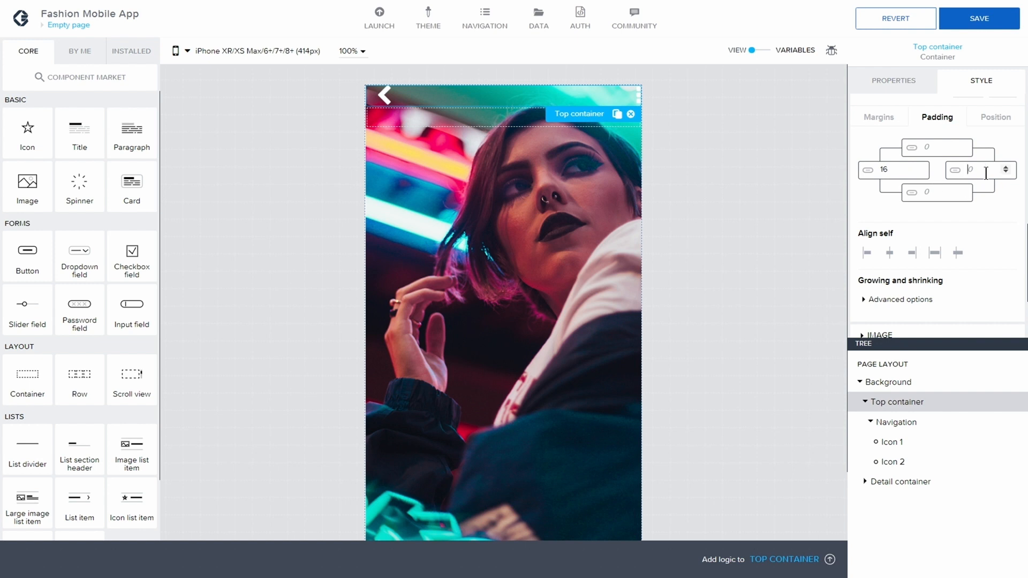
pyautogui.write('16')
# Set the Top container's top margin to 24 and save the application.
pyautogui.click(936, 147)
pyautogui.write('24')
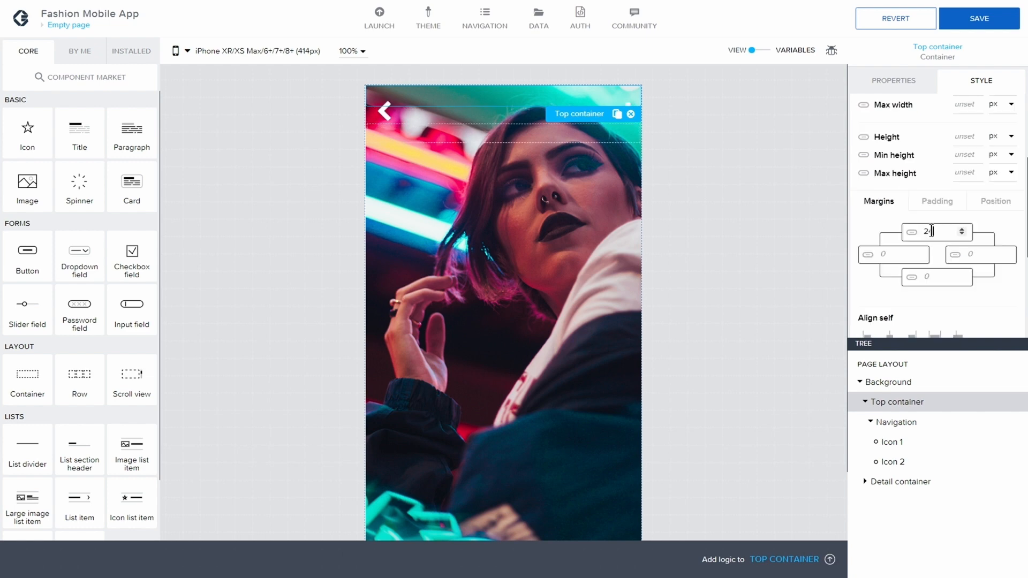
pyautogui.click(971, 26)
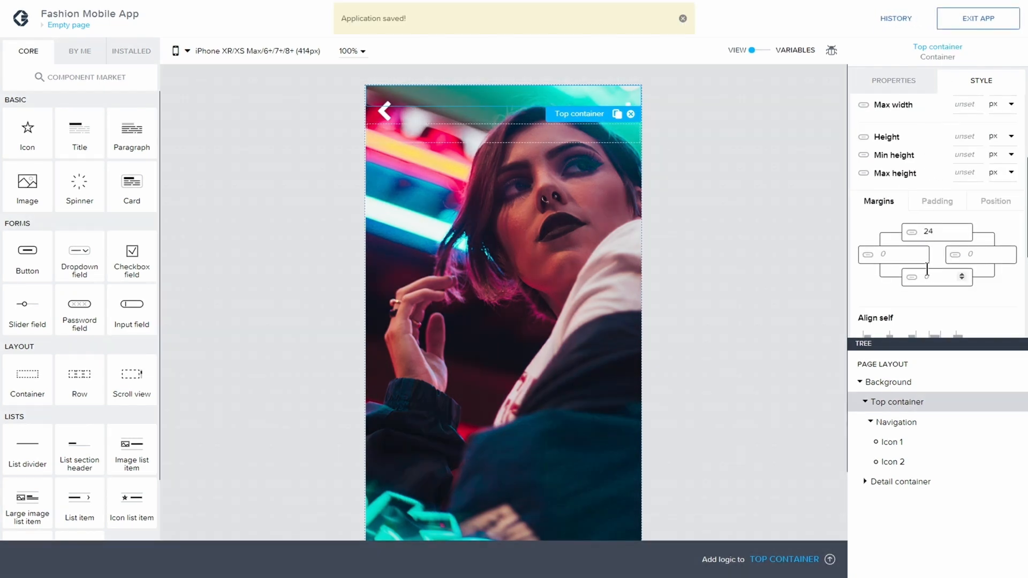
# Add a new container and nest it inside the Top container, directly below the Navigation container.
pyautogui.click(873, 424)
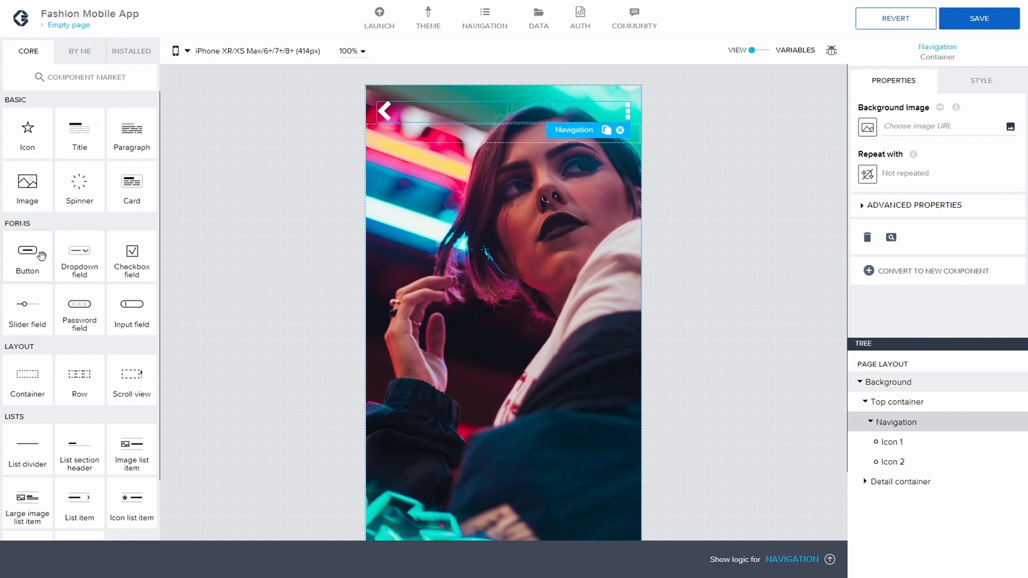
pyautogui.moveTo(28, 377); pyautogui.dragTo(884, 474)
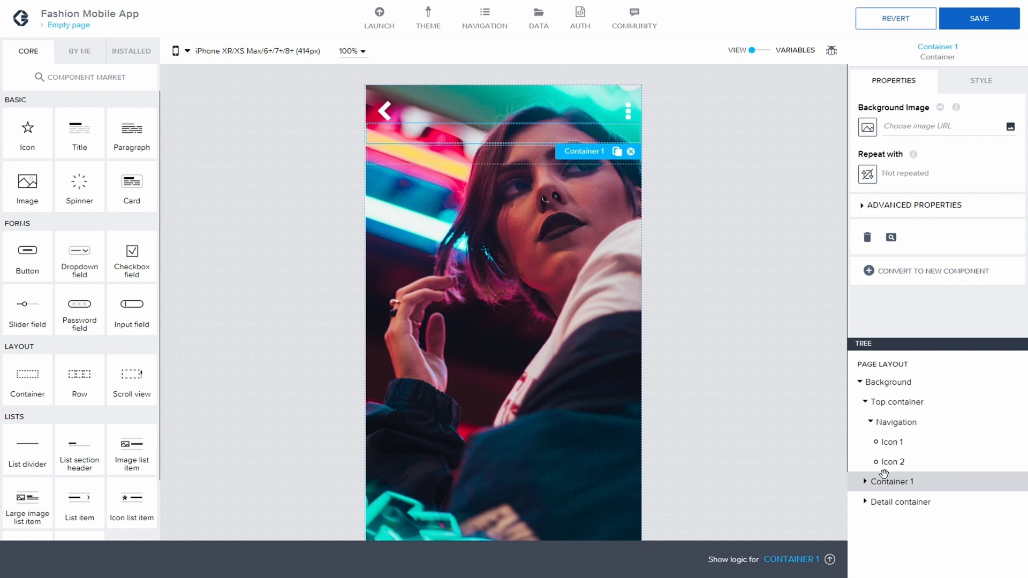
pyautogui.click(870, 422)
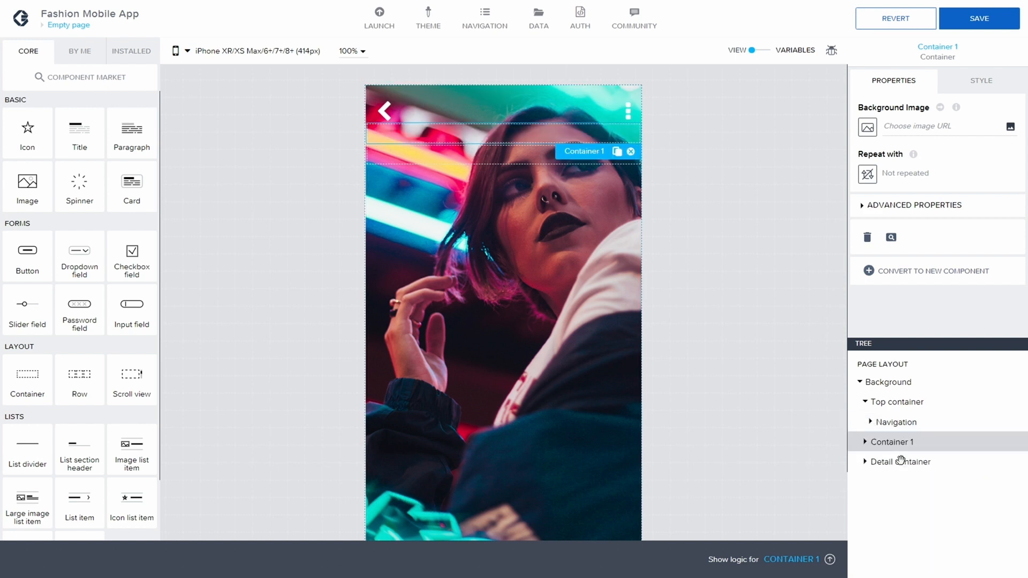
pyautogui.moveTo(902, 442)
pyautogui.mouseDown()
pyautogui.moveTo(917, 413)
pyautogui.moveTo(905, 423)
pyautogui.mouseUp()
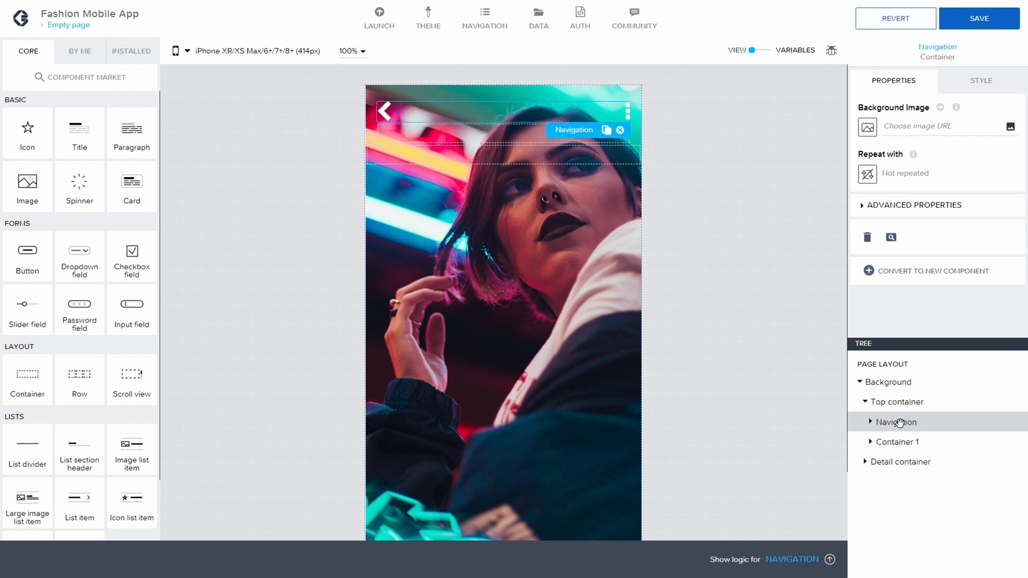
# Rename the new container below Navigation as Statistics.
pyautogui.click(897, 442)
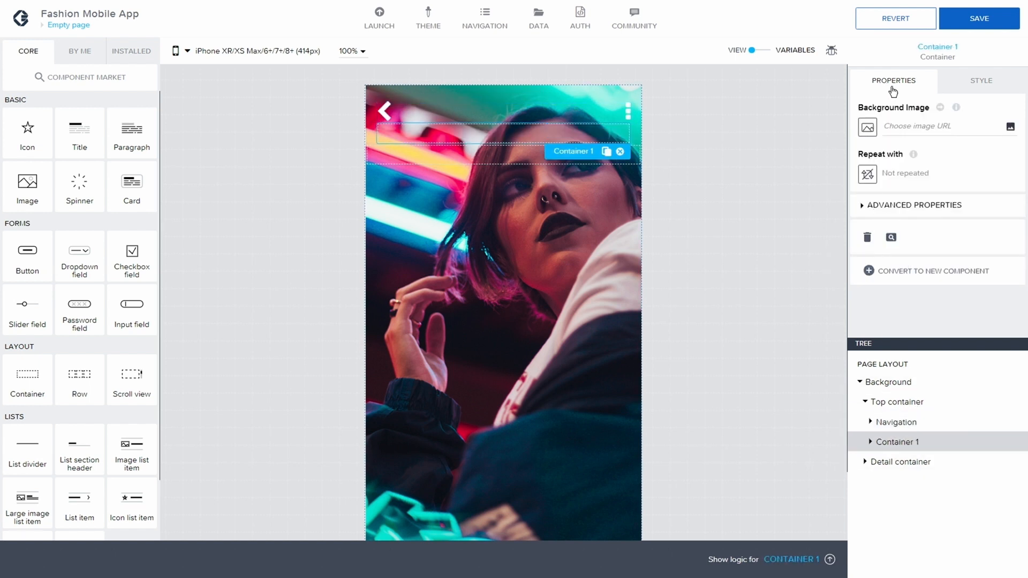
pyautogui.click(864, 206)
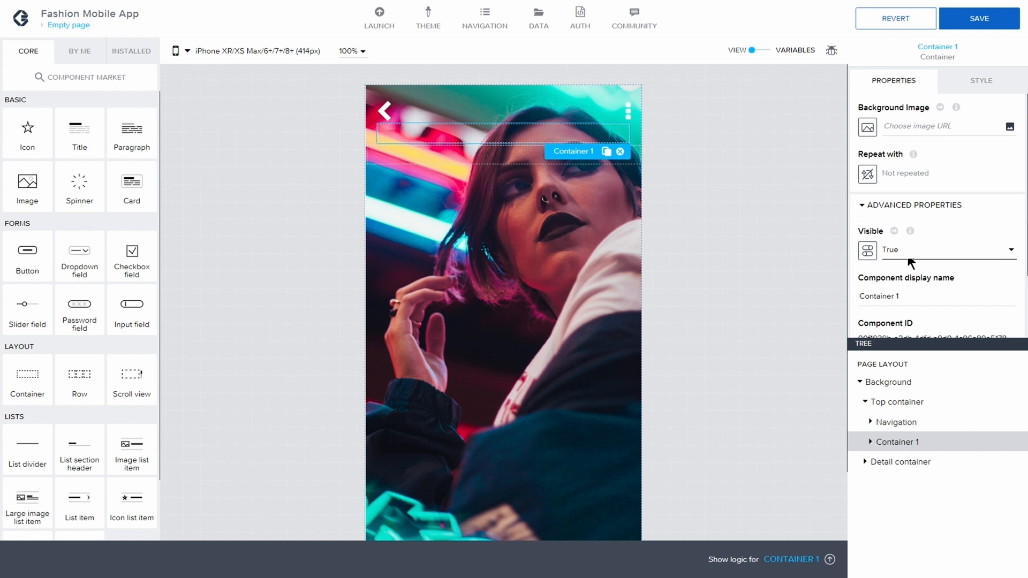
pyautogui.tripleClick(904, 292)
pyautogui.write('Static')
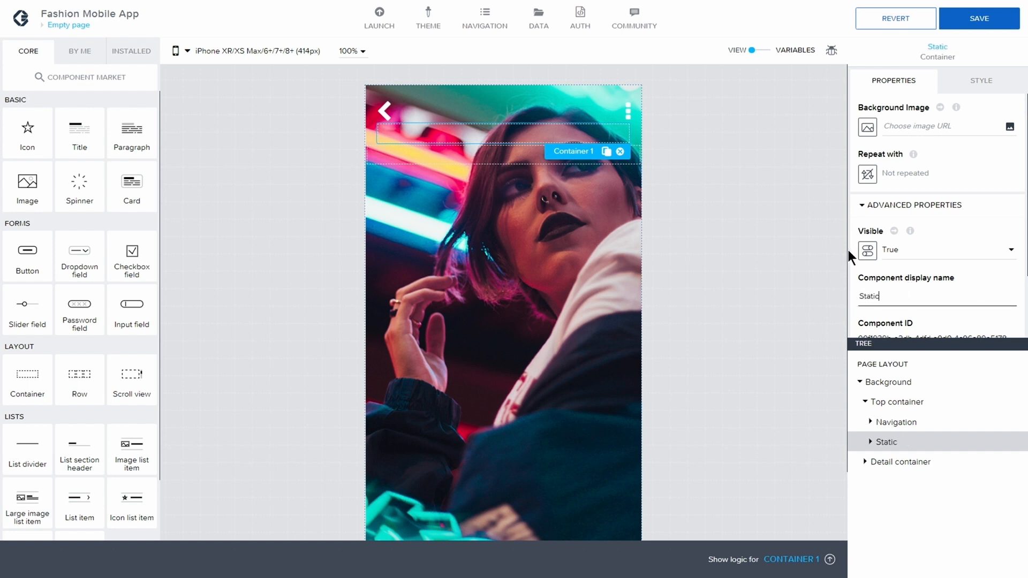
pyautogui.write('istics')
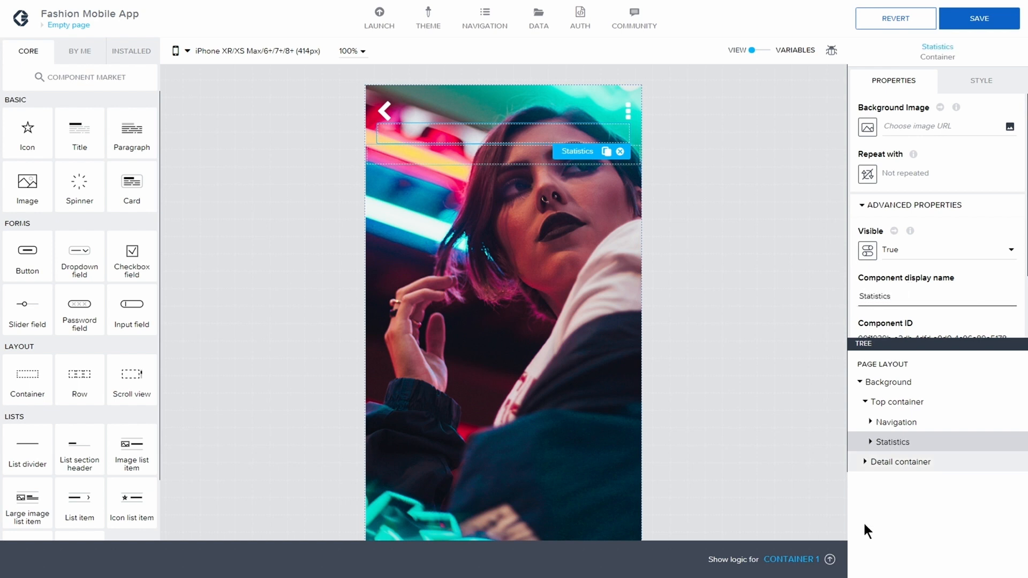
# Add a container inside the Statistics container and set its display name to Container comments.
pyautogui.click(870, 442)
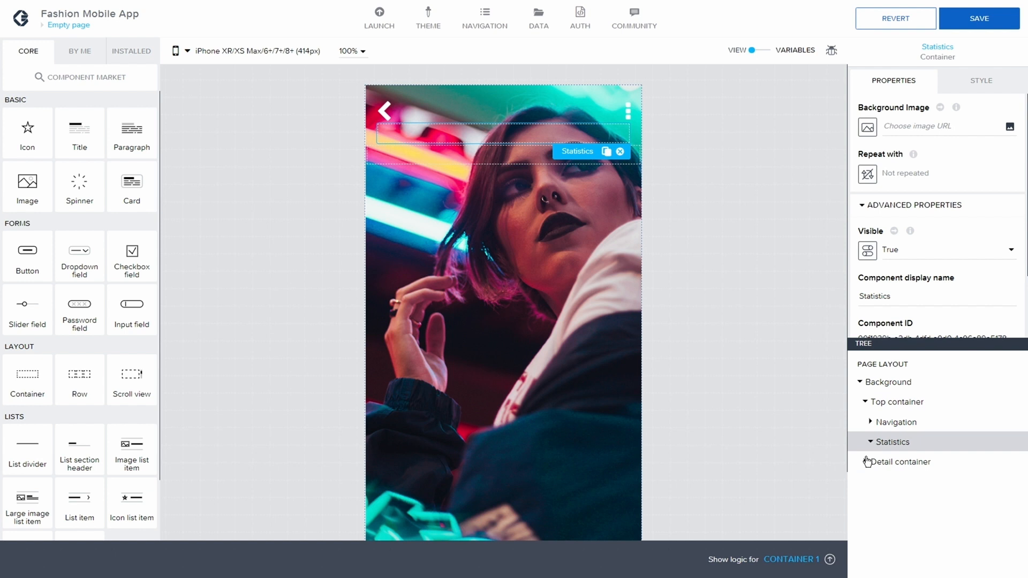
pyautogui.moveTo(29, 378); pyautogui.dragTo(908, 464)
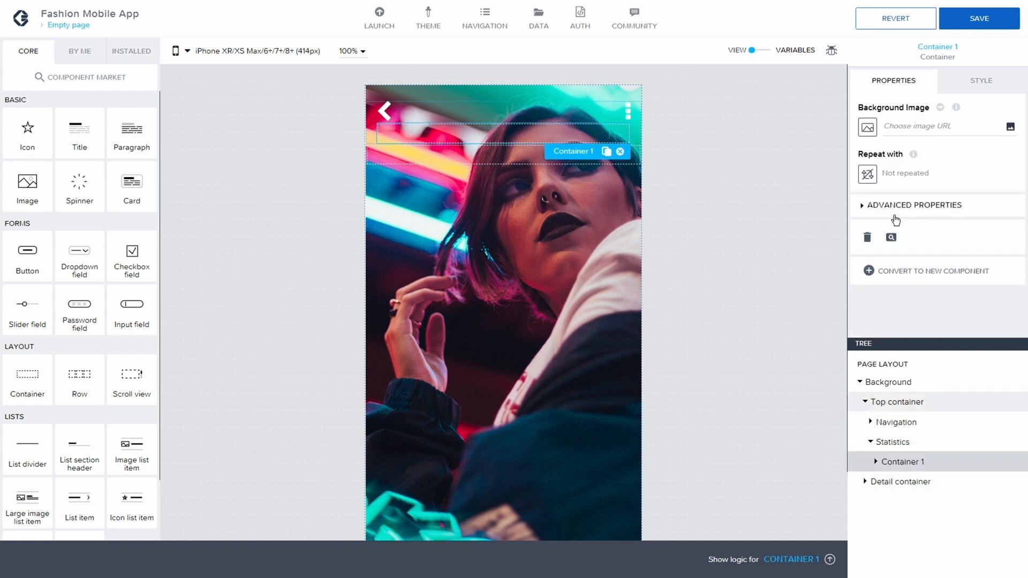
pyautogui.click(863, 208)
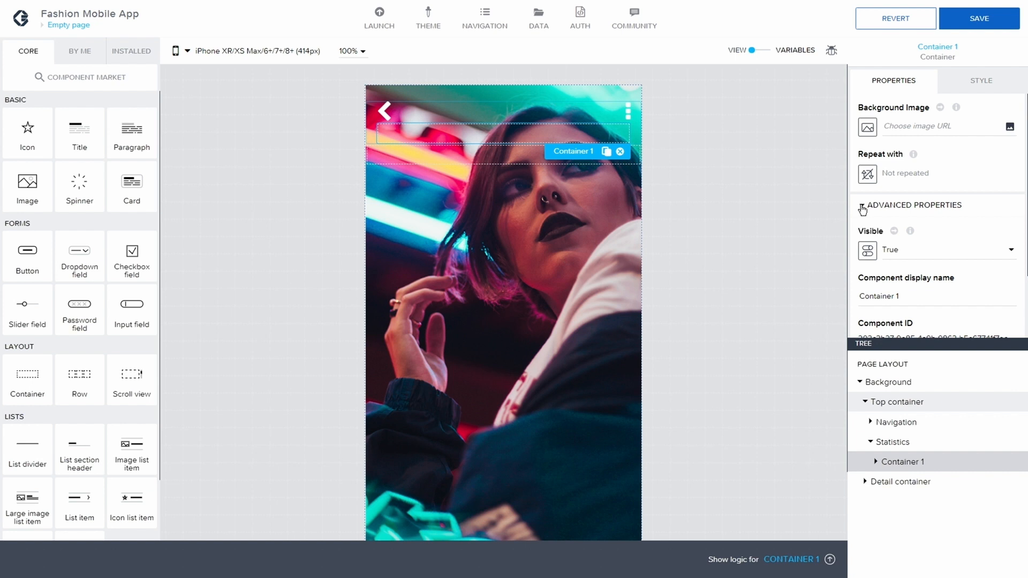
pyautogui.click(904, 293)
pyautogui.write('comments')
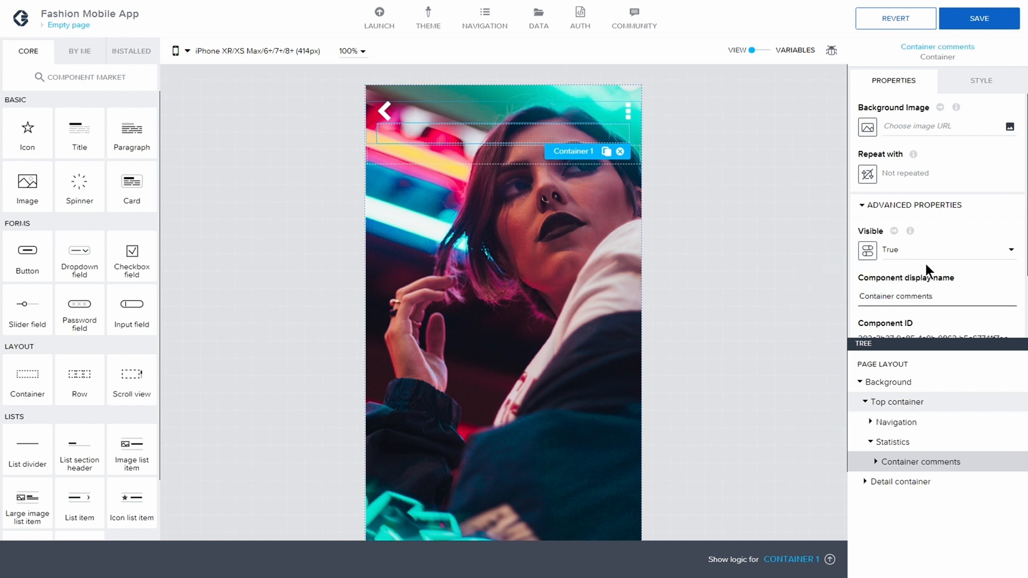
# Add an icon inside Container comments and set its display name to Icon comments.
pyautogui.click(875, 461)
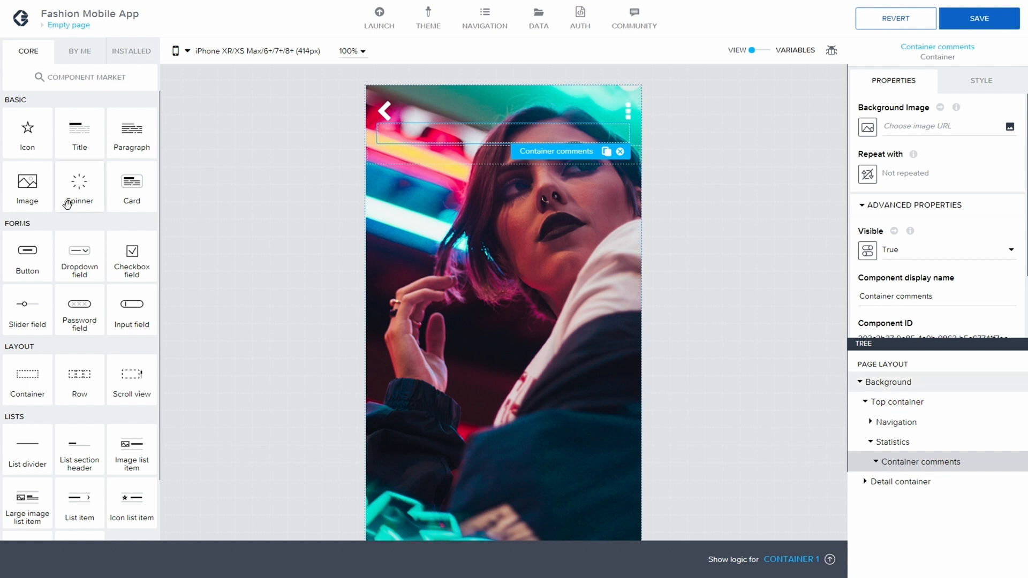
pyautogui.moveTo(27, 138); pyautogui.dragTo(867, 466)
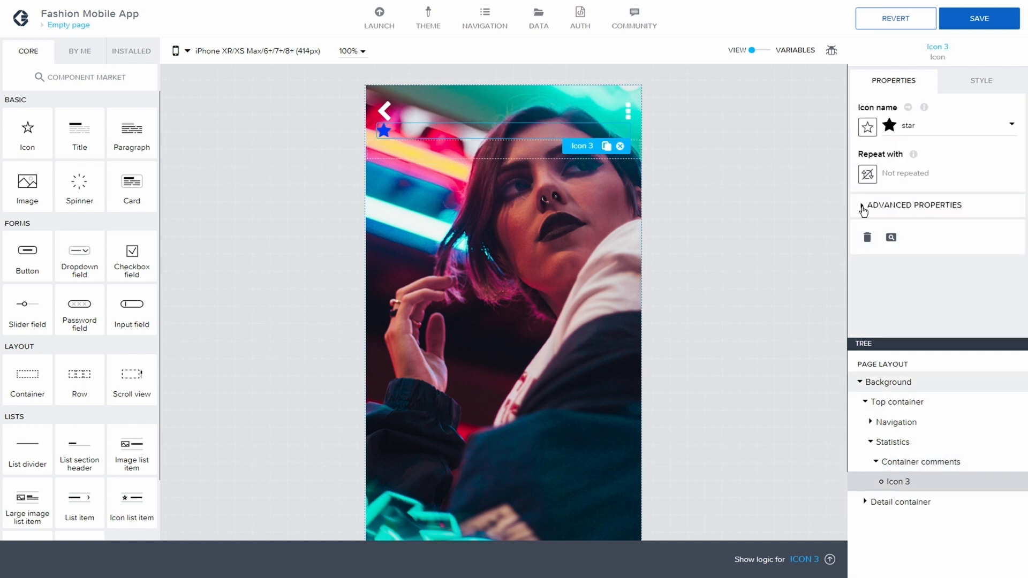
pyautogui.click(863, 209)
pyautogui.click(893, 292)
pyautogui.press('BackSpace')
pyautogui.press('BackSpace')
pyautogui.write('comments')
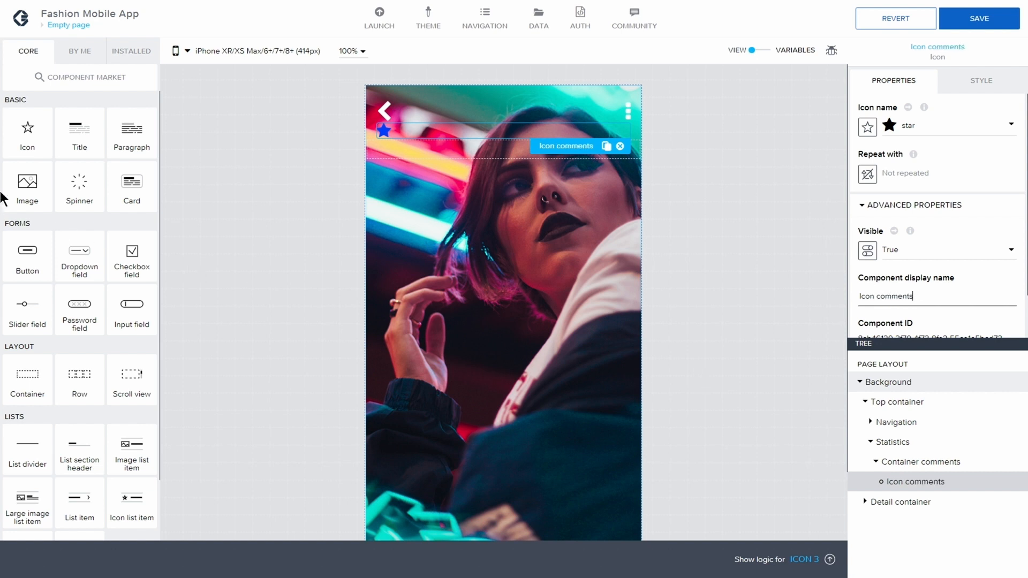
# Add a title below Icon comments in Container comments and set its content to 3.
pyautogui.moveTo(69, 140); pyautogui.dragTo(926, 490)
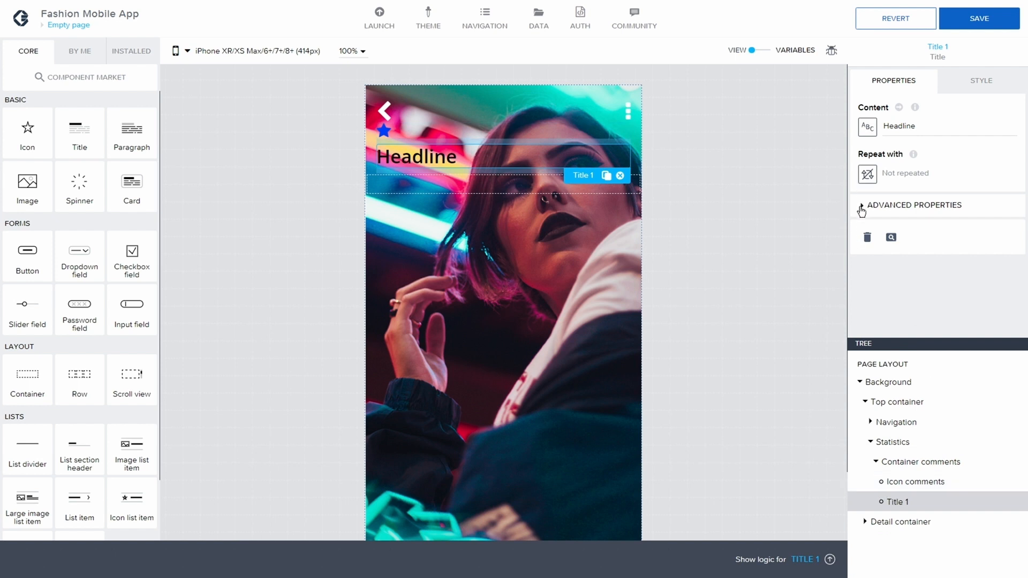
pyautogui.click(907, 128)
pyautogui.moveTo(922, 121); pyautogui.dragTo(883, 122)
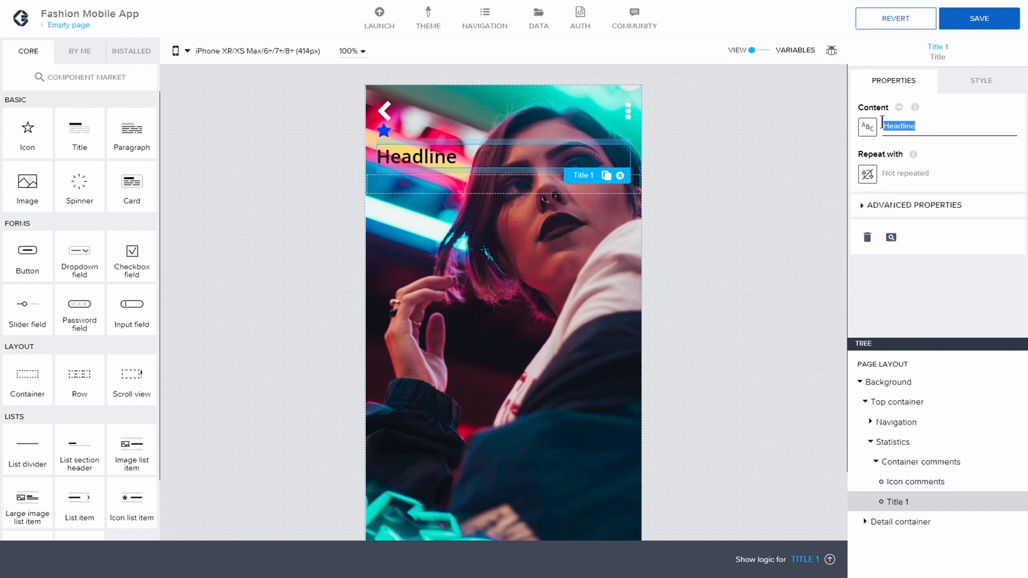
pyautogui.write('3')
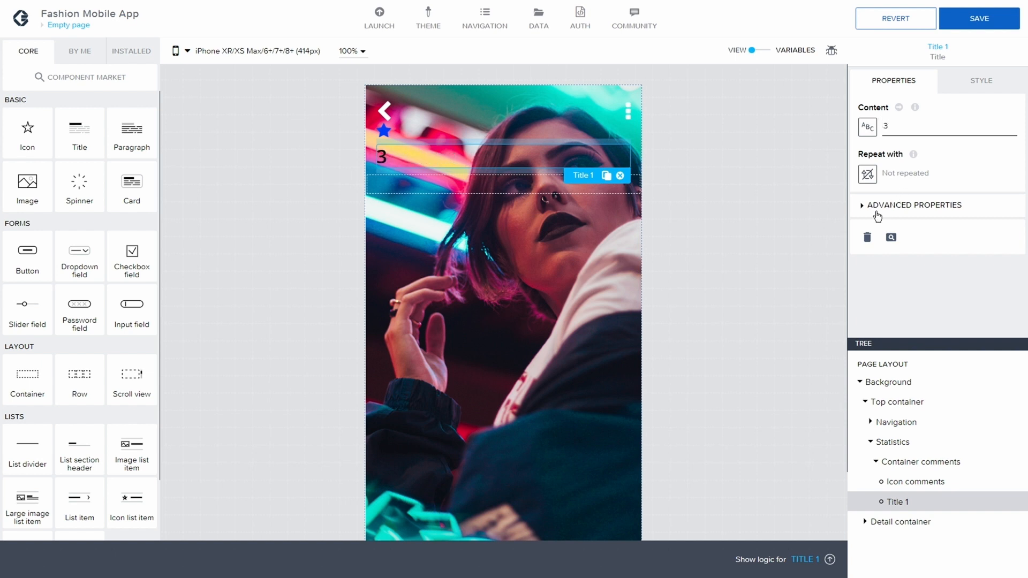
# Set the display name of the title in Container comments to Title Text Comments.
pyautogui.click(860, 207)
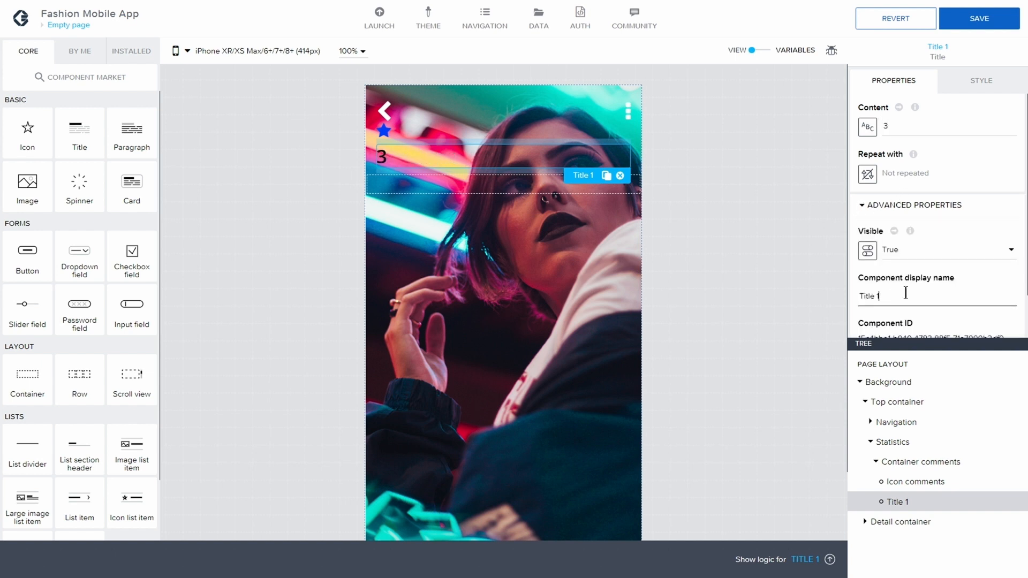
pyautogui.write('Text COmmen')
pyautogui.press('BackSpace')
pyautogui.press('BackSpace')
pyautogui.press('BackSpace')
pyautogui.press('BackSpace')
pyautogui.press('BackSpace')
pyautogui.write('omments')
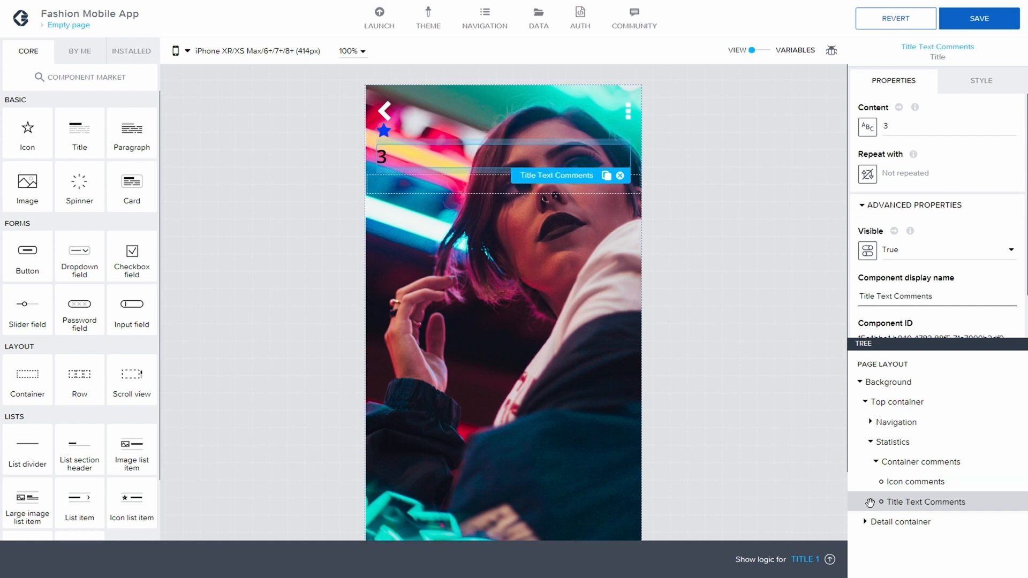
# Set the text color of Icon comments to #FFF.
pyautogui.click(914, 483)
pyautogui.click(981, 80)
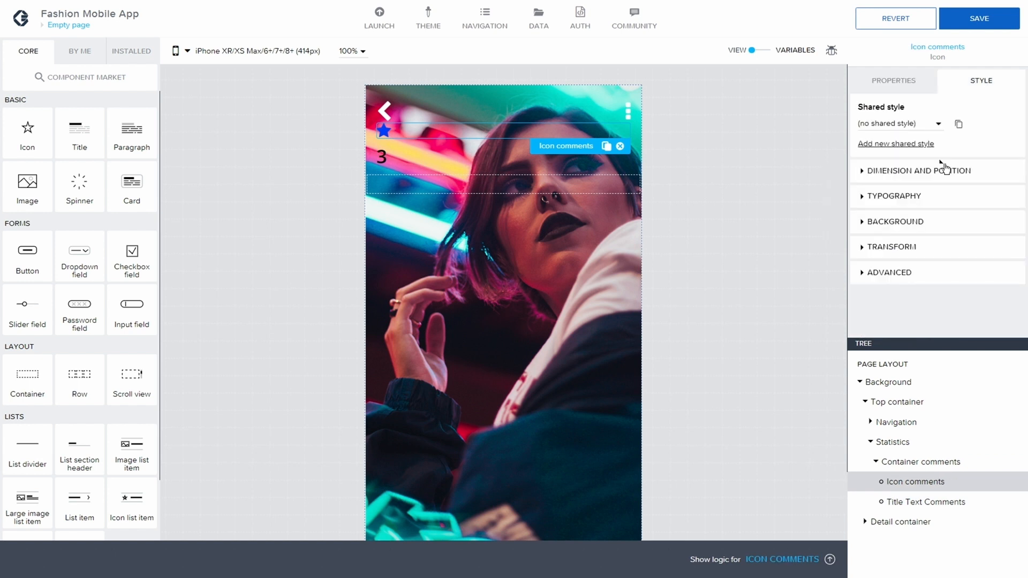
pyautogui.click(860, 197)
pyautogui.click(978, 242)
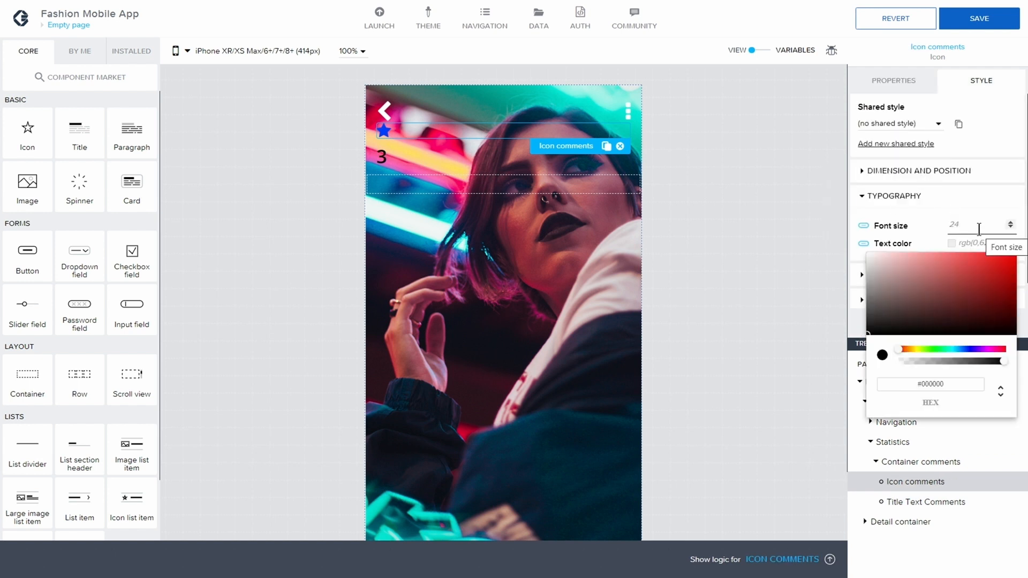
pyautogui.write('#FFF')
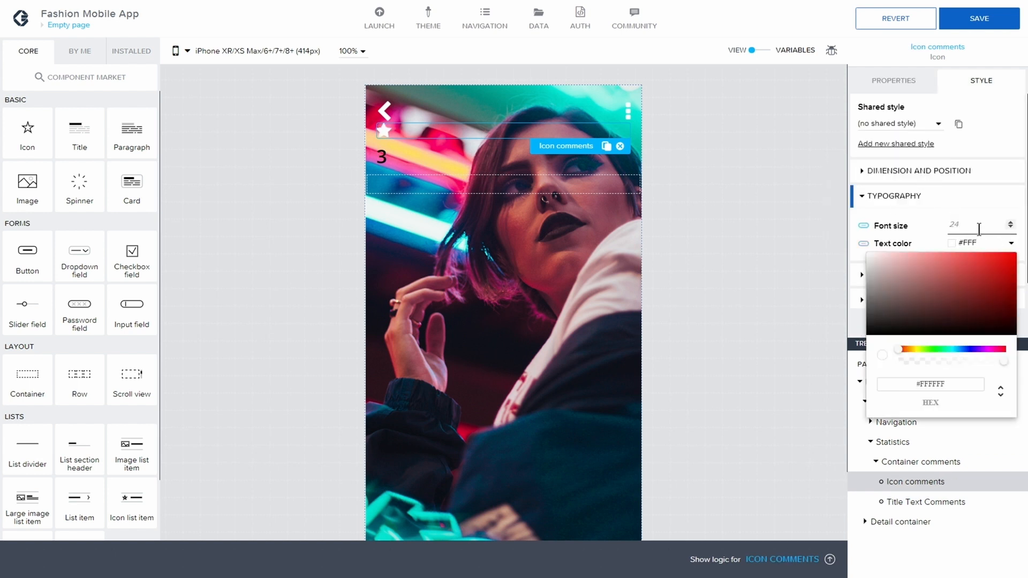
pyautogui.press('Return')
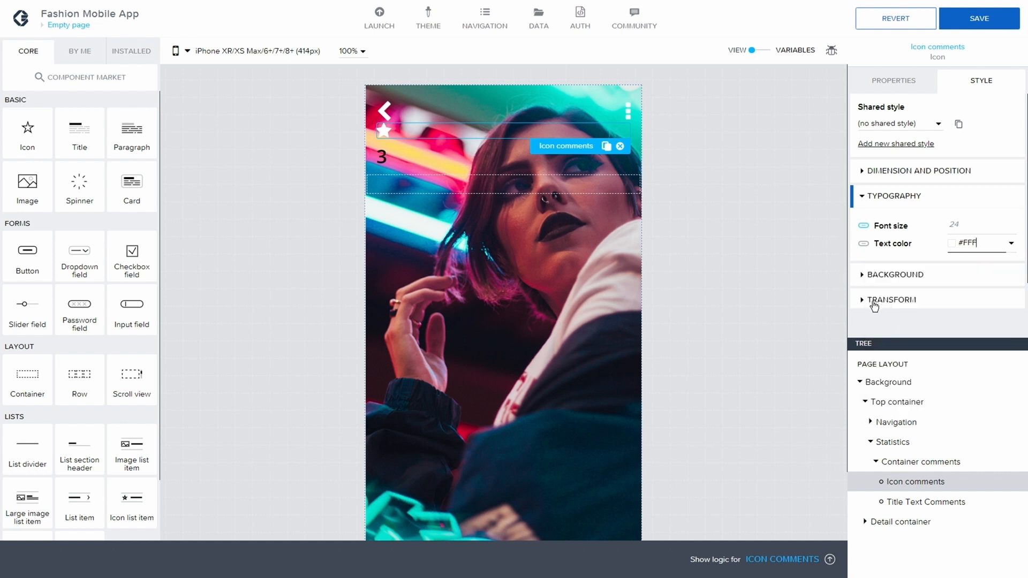
# Set the text color of Title Text Comments to #FFF.
pyautogui.click(938, 502)
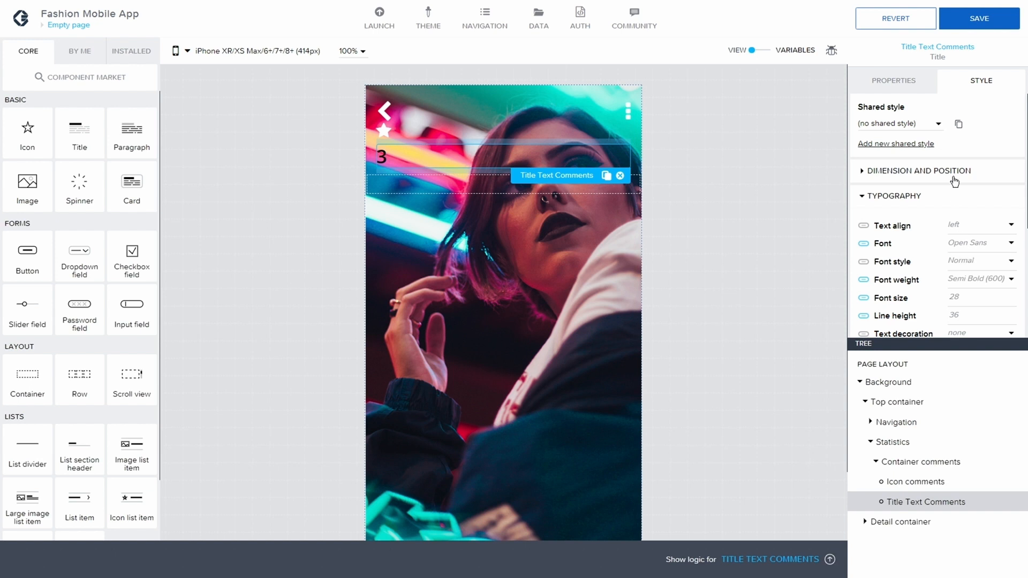
pyautogui.scroll(-3, 958, 257)
pyautogui.click(986, 254)
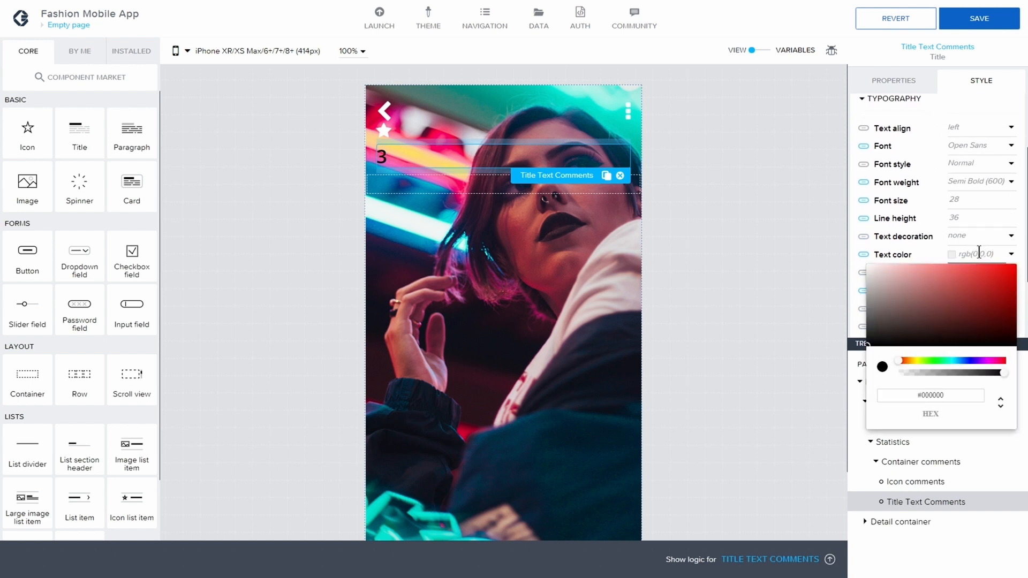
pyautogui.write('#FFF')
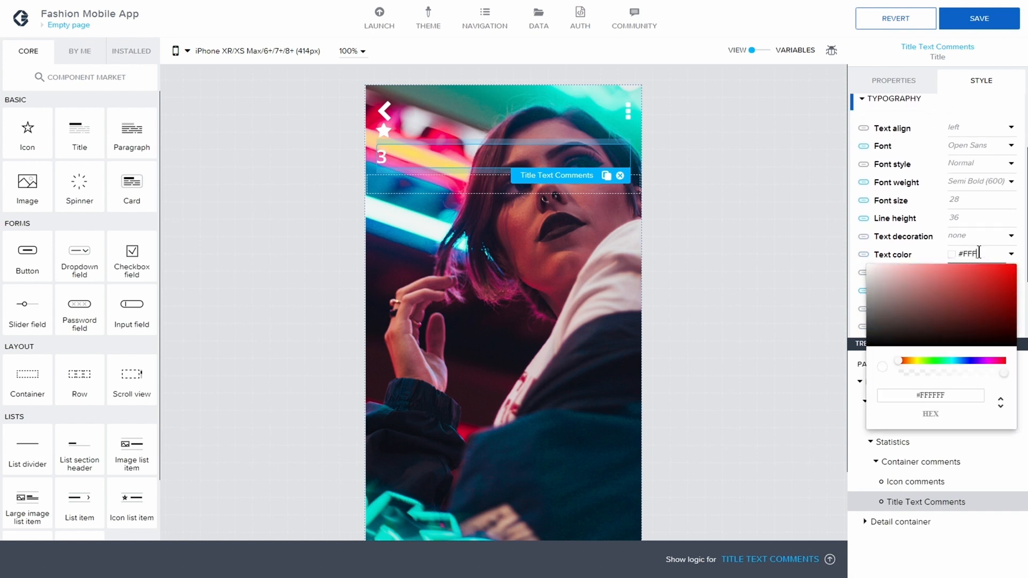
pyautogui.press('Return')
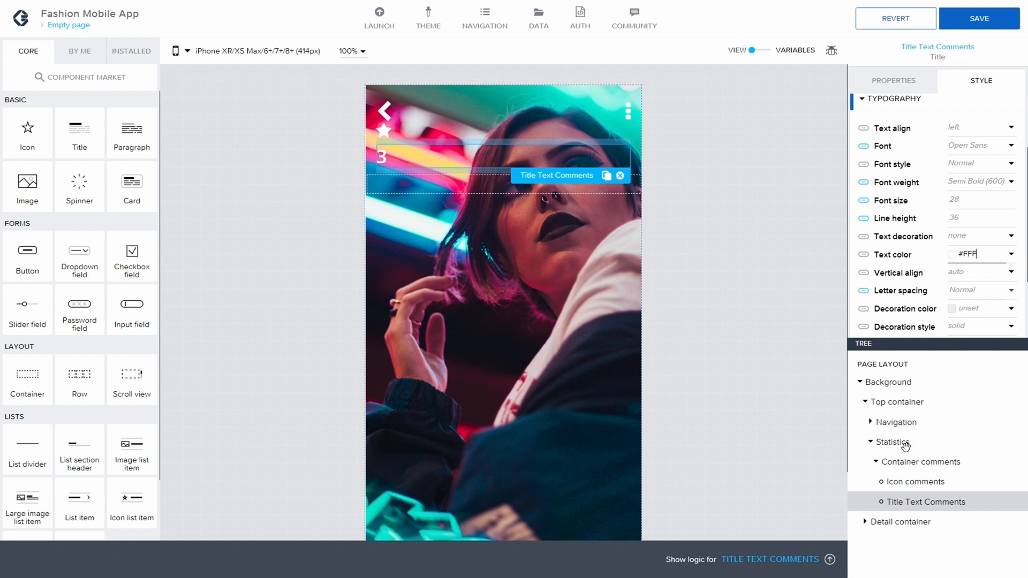
# Give Title Text Comments a Normal (400) font weight, a font size of 16 and a line height of 24.
pyautogui.click(916, 482)
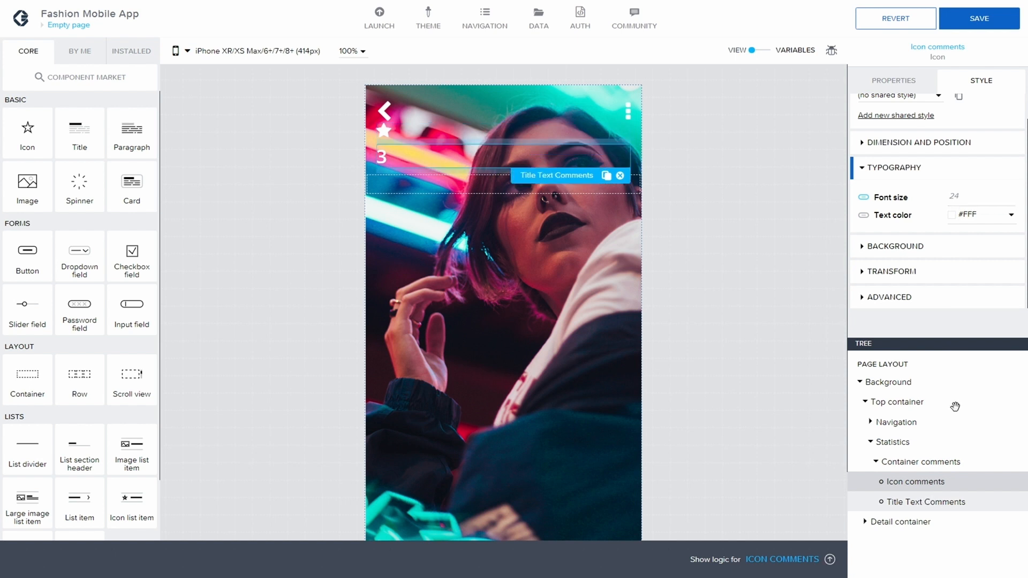
pyautogui.click(926, 502)
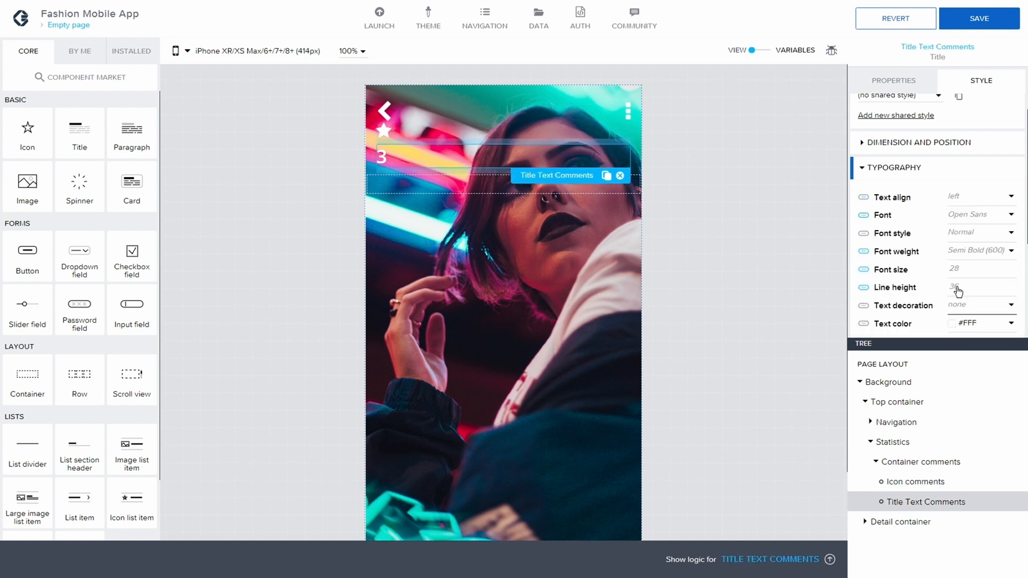
pyautogui.click(996, 252)
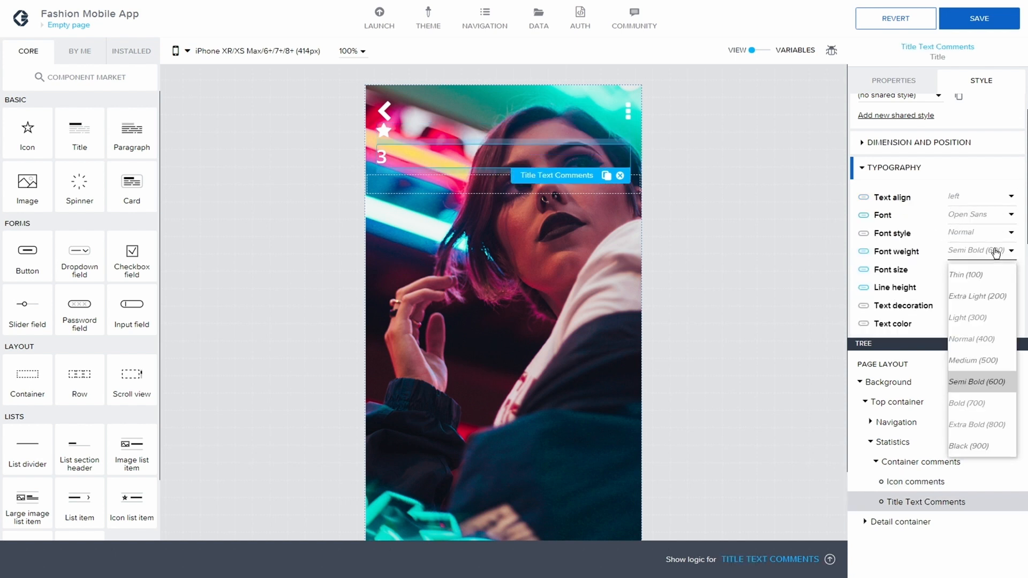
pyautogui.click(970, 342)
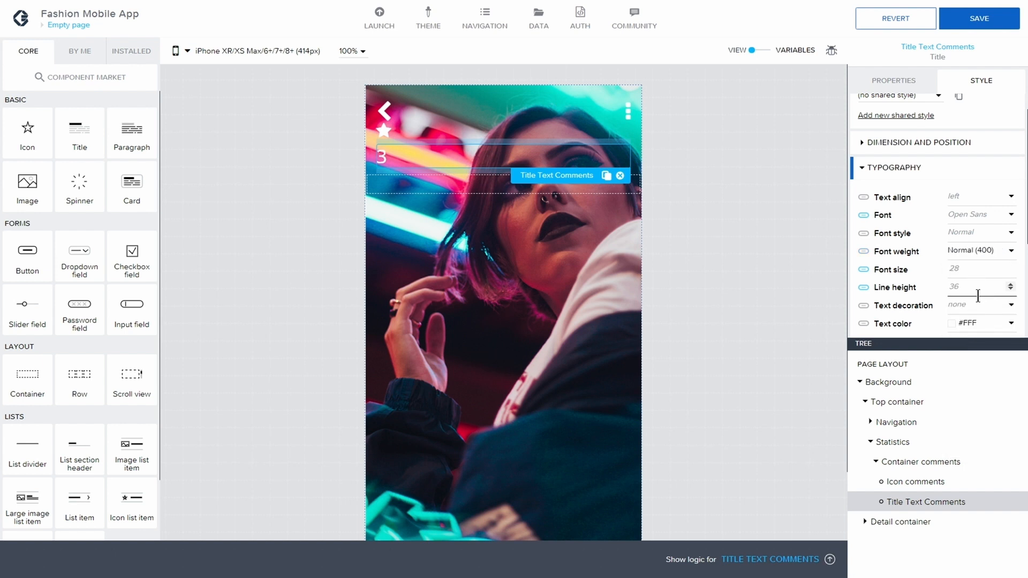
pyautogui.click(977, 270)
pyautogui.write('16')
pyautogui.click(977, 285)
pyautogui.write('24')
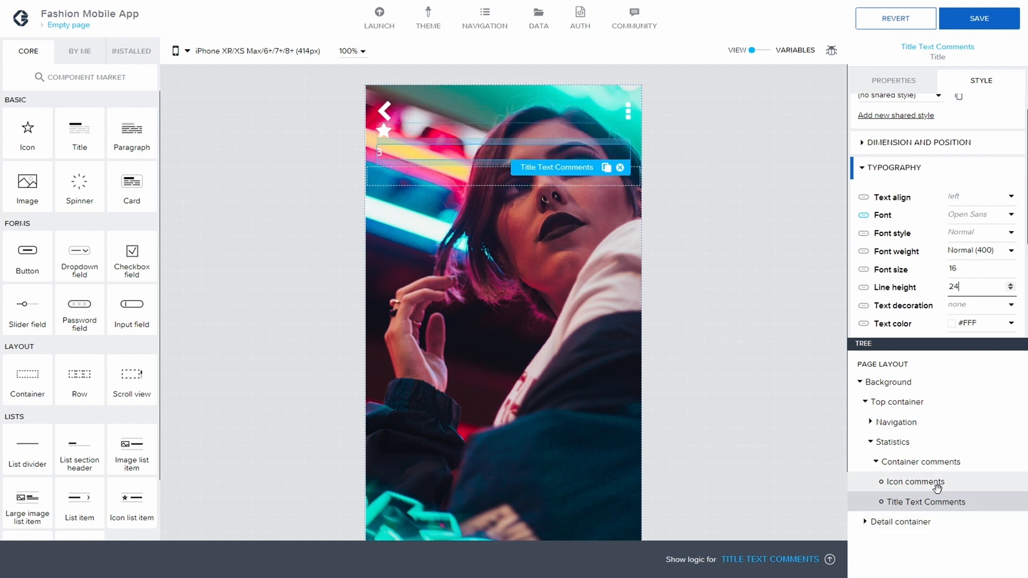
# Align the children of Container comments horizontally to the middle and justify them vertically to the center.
pyautogui.click(921, 463)
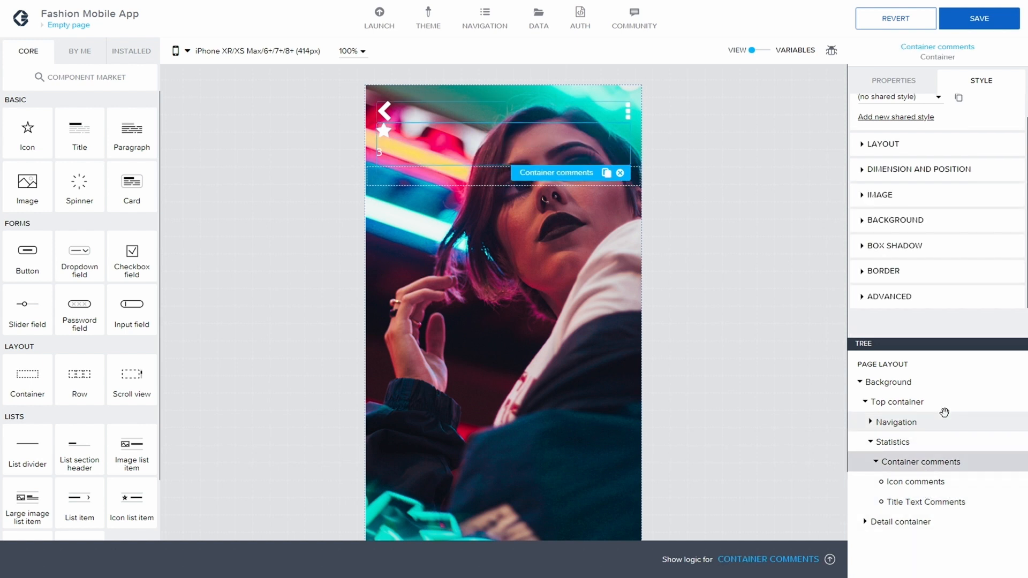
pyautogui.click(912, 83)
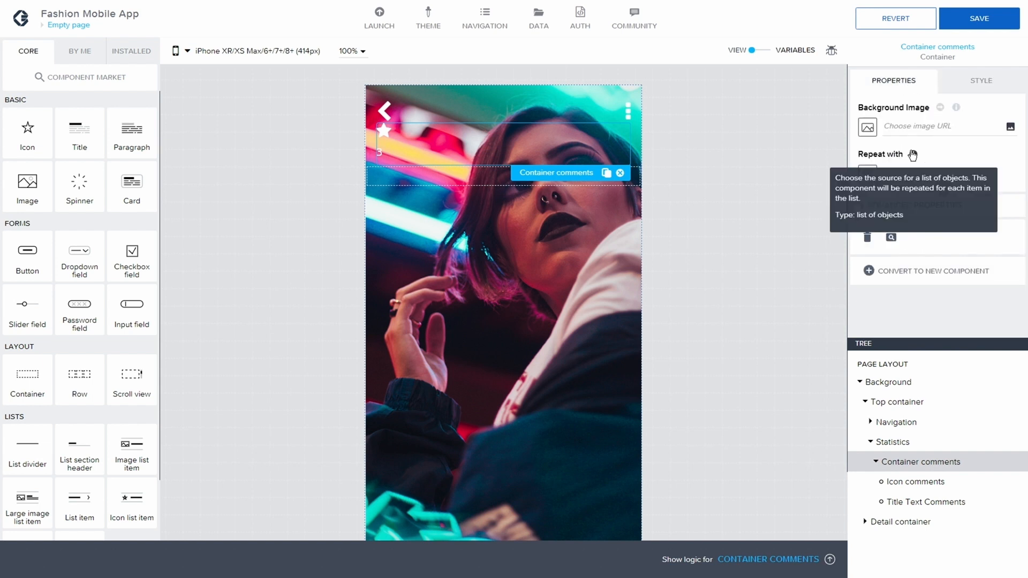
pyautogui.click(982, 81)
pyautogui.click(864, 171)
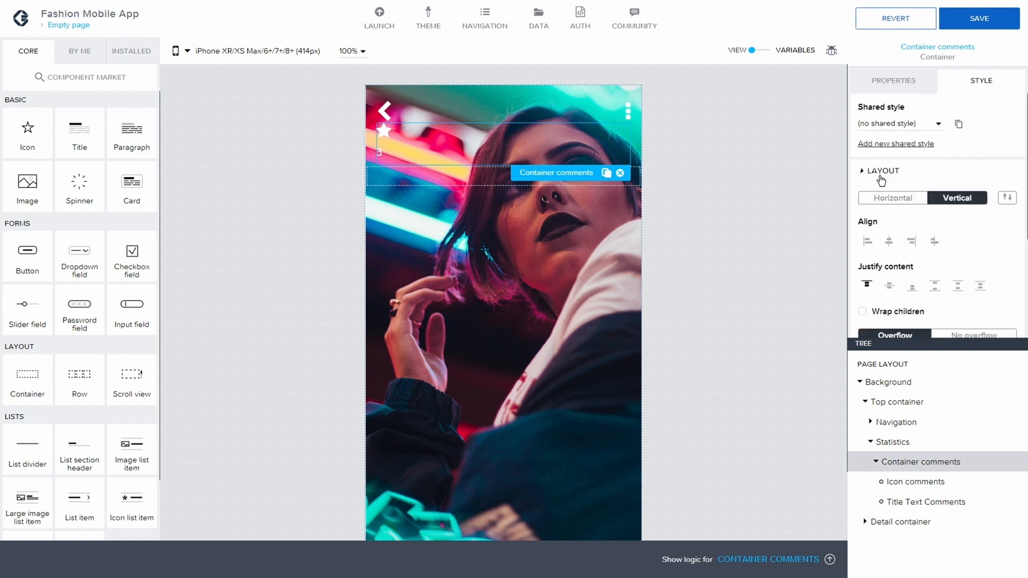
pyautogui.click(889, 241)
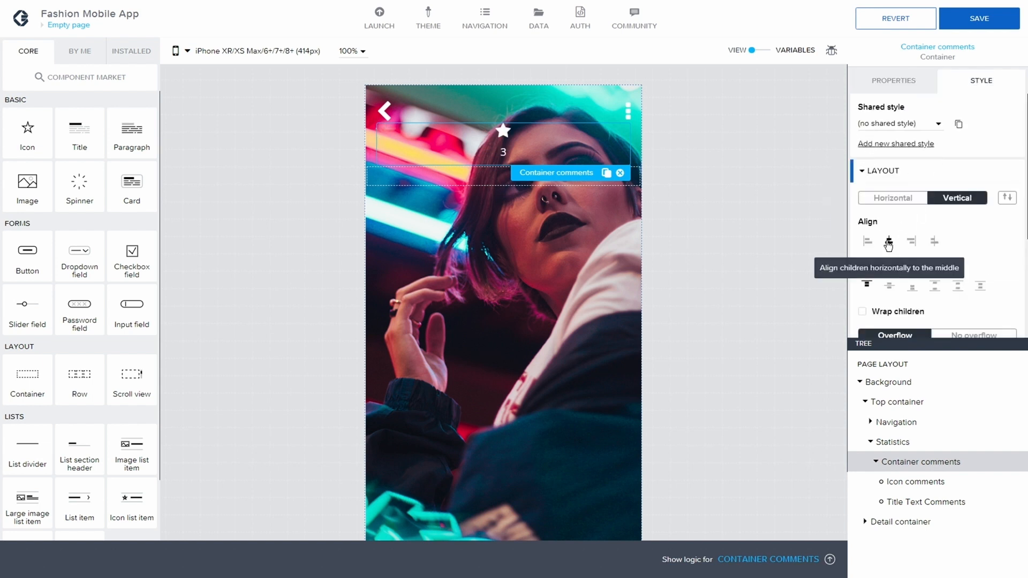
pyautogui.click(889, 288)
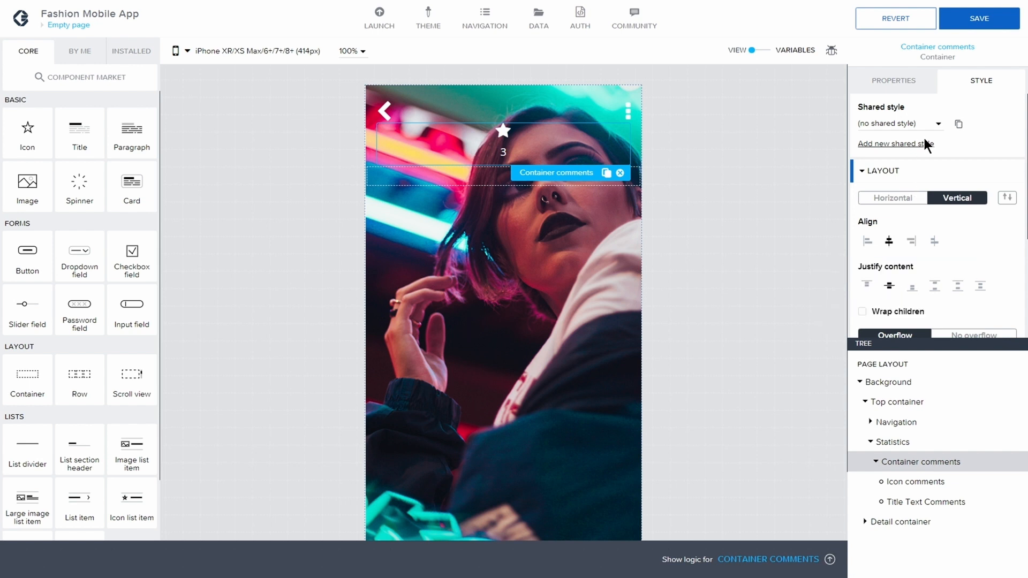
# Copy Container comments and paste the duplicate into the Statistics container.
pyautogui.click(876, 461)
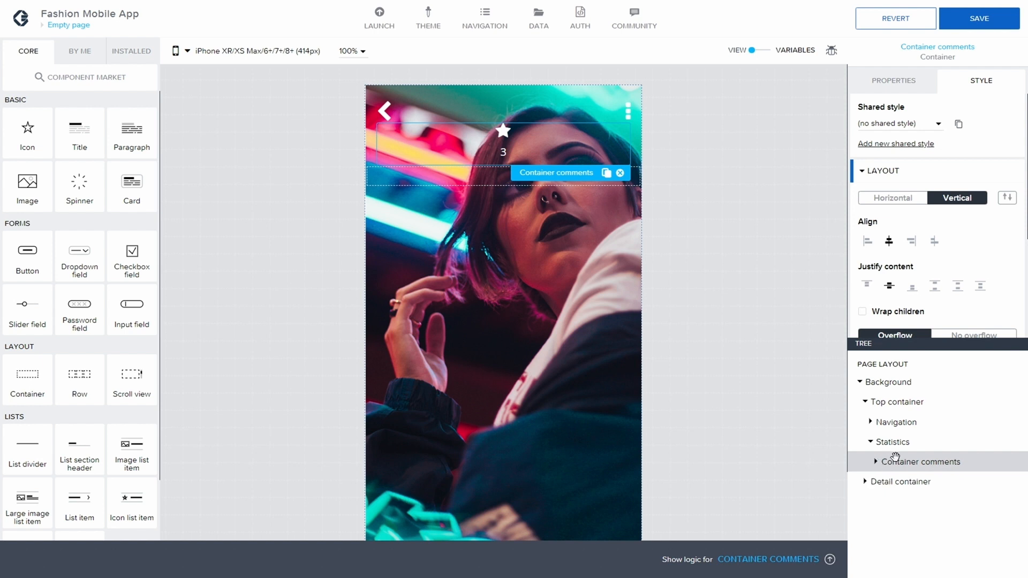
pyautogui.click(899, 443)
pyautogui.click(921, 461)
pyautogui.hotkey('ctrl', 'c')
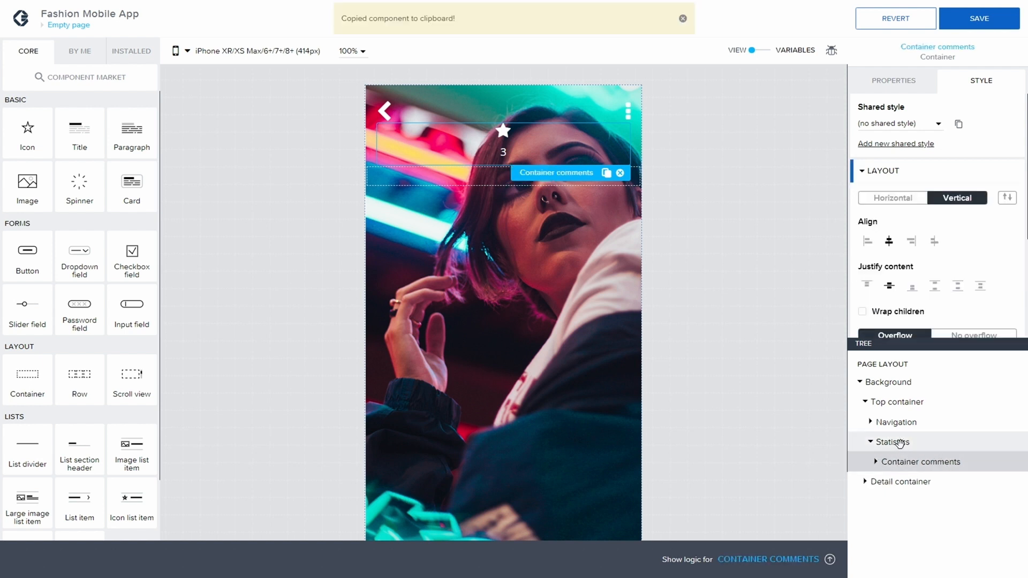
pyautogui.click(904, 442)
pyautogui.hotkey('ctrl', 'v')
pyautogui.click(921, 481)
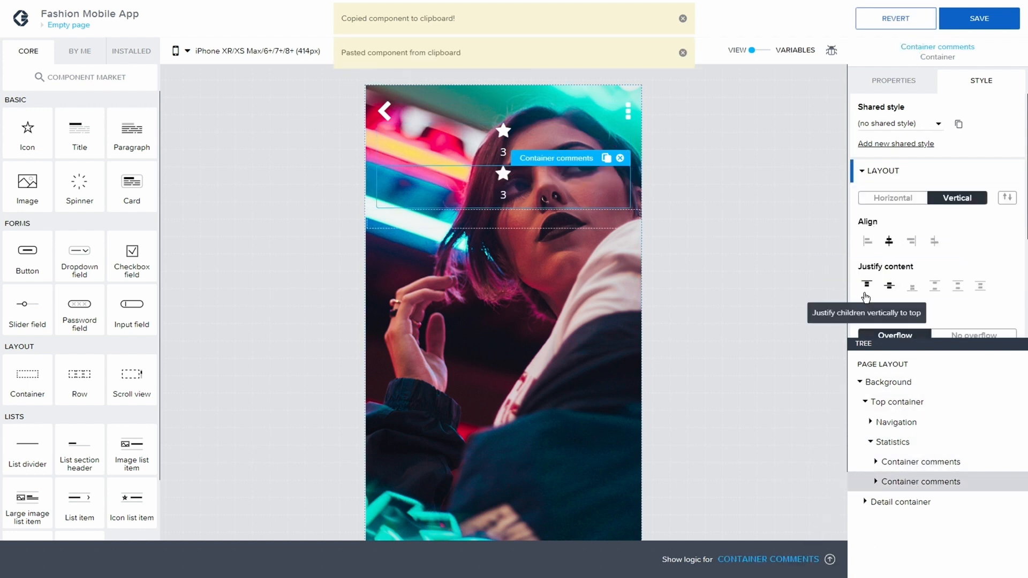
# Align the children of the Statistics container horizontally to the left.
pyautogui.click(892, 442)
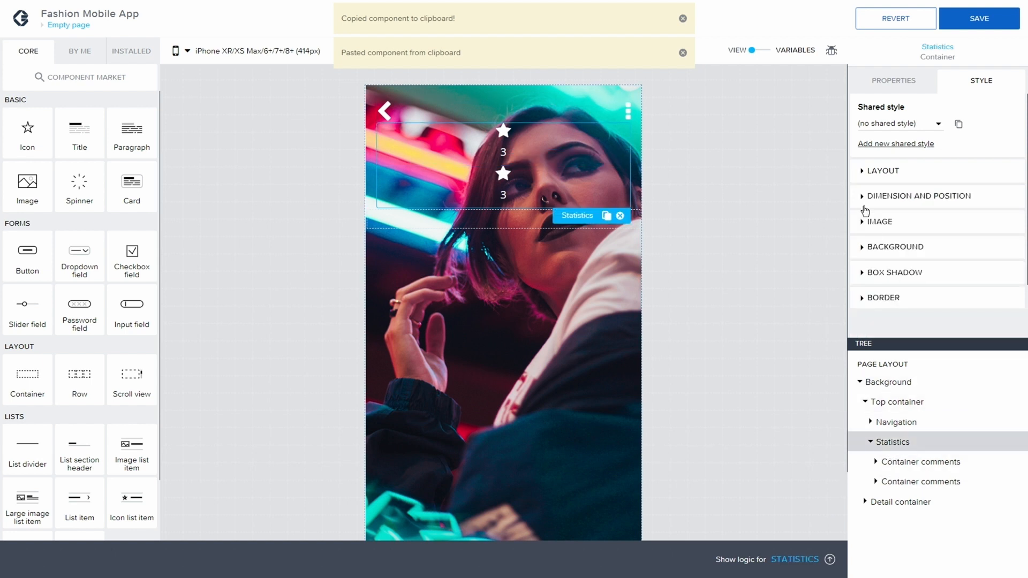
pyautogui.click(862, 171)
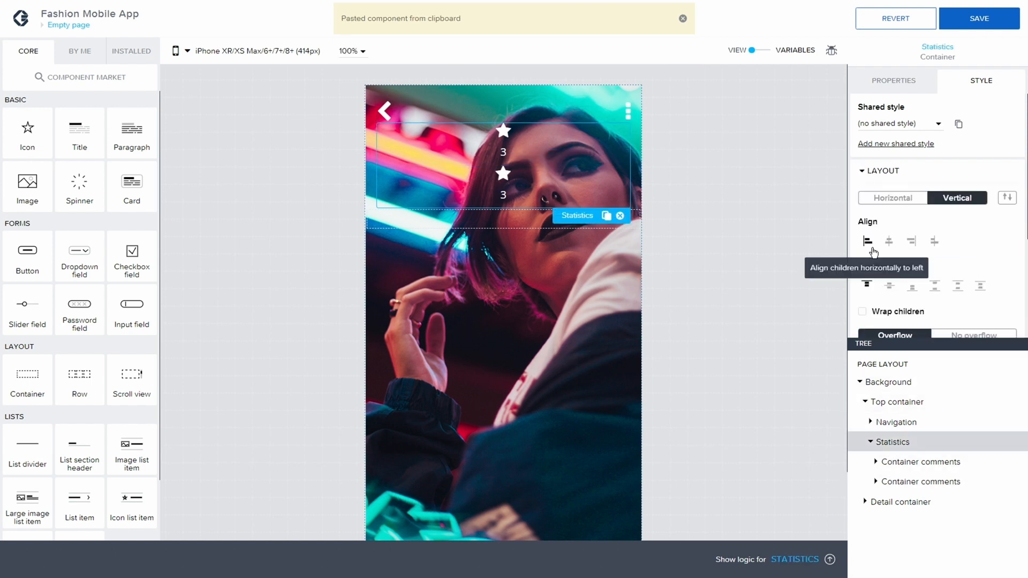
pyautogui.click(868, 242)
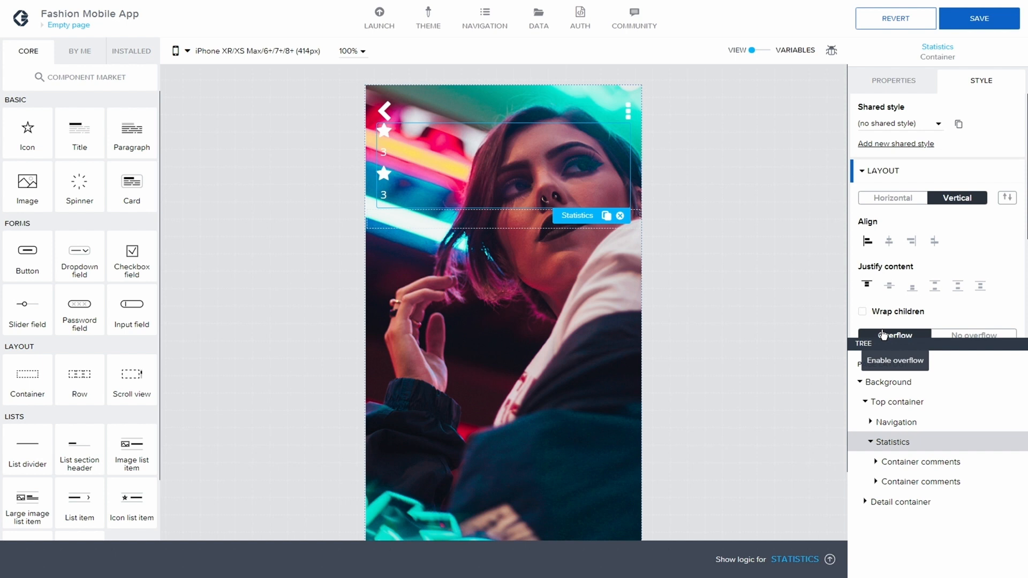
# Change the display name of the duplicated Container comments to Container Likes.
pyautogui.click(910, 463)
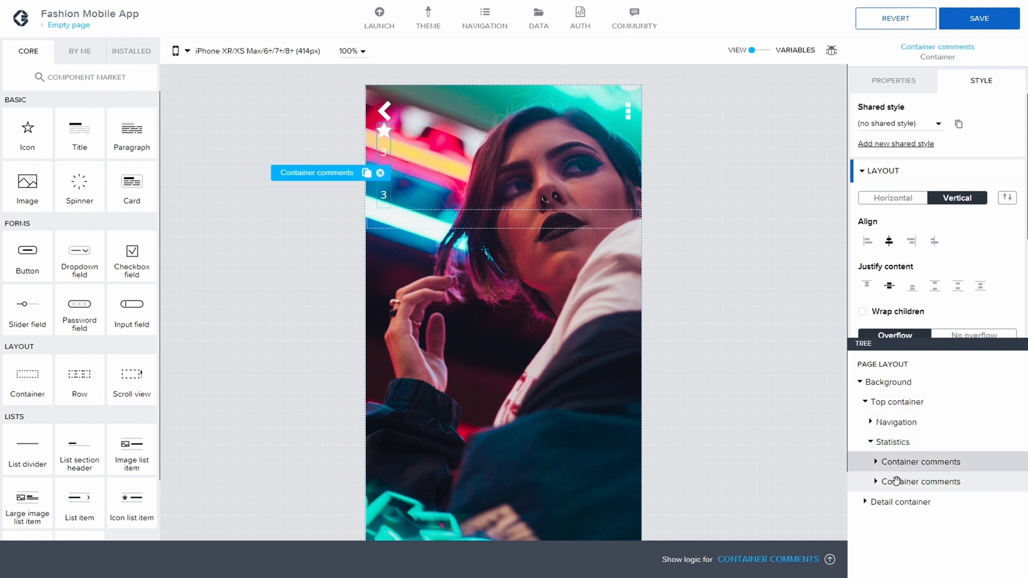
pyautogui.click(898, 481)
pyautogui.click(897, 82)
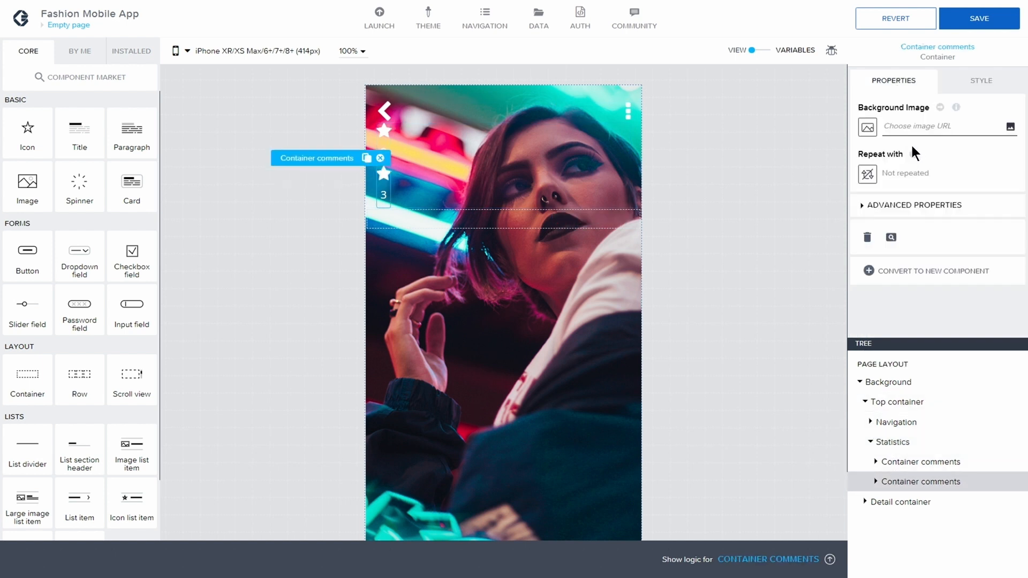
pyautogui.click(864, 208)
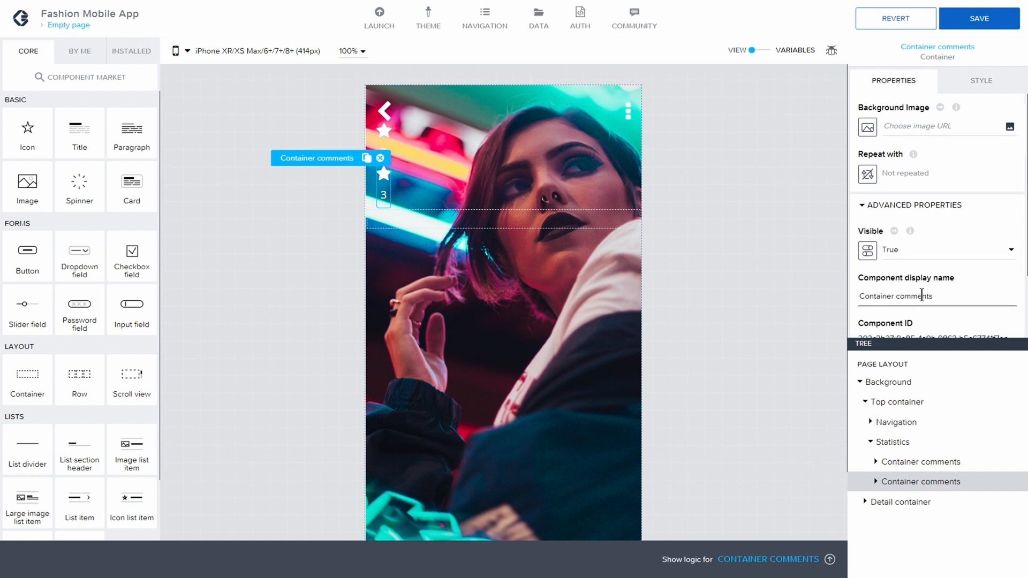
pyautogui.doubleClick(921, 295)
pyautogui.write('Likes')
# Change the display name of the icon inside Container Likes to Icon likes.
pyautogui.click(876, 482)
pyautogui.click(876, 481)
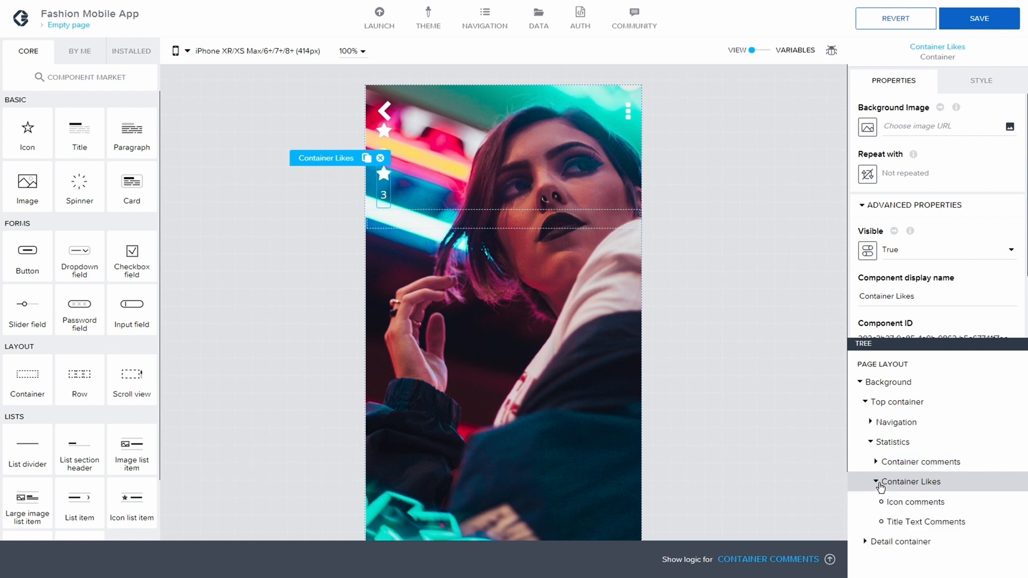
pyautogui.click(887, 501)
pyautogui.click(861, 205)
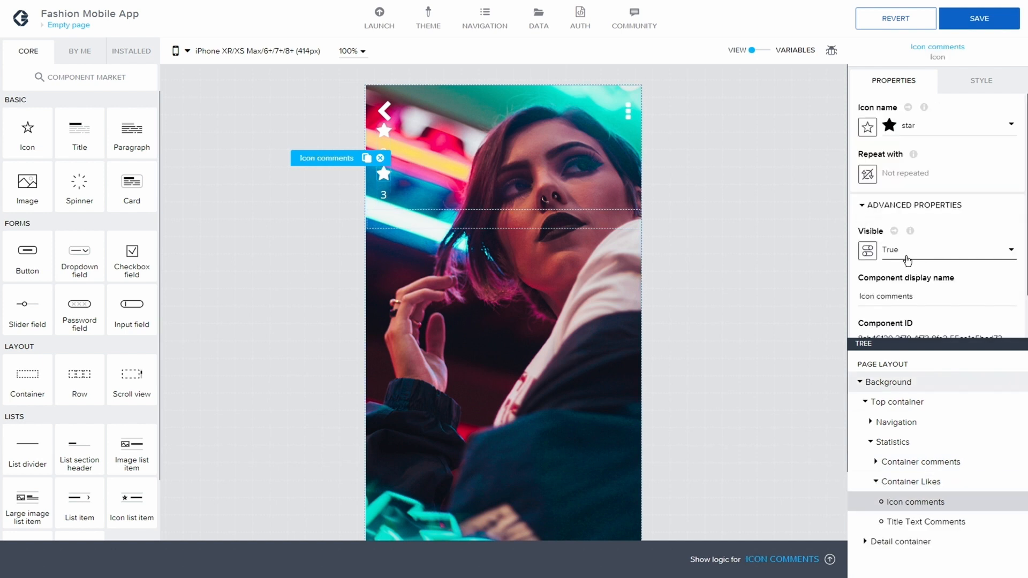
pyautogui.doubleClick(909, 296)
pyautogui.press('BackSpace')
pyautogui.write('likes')
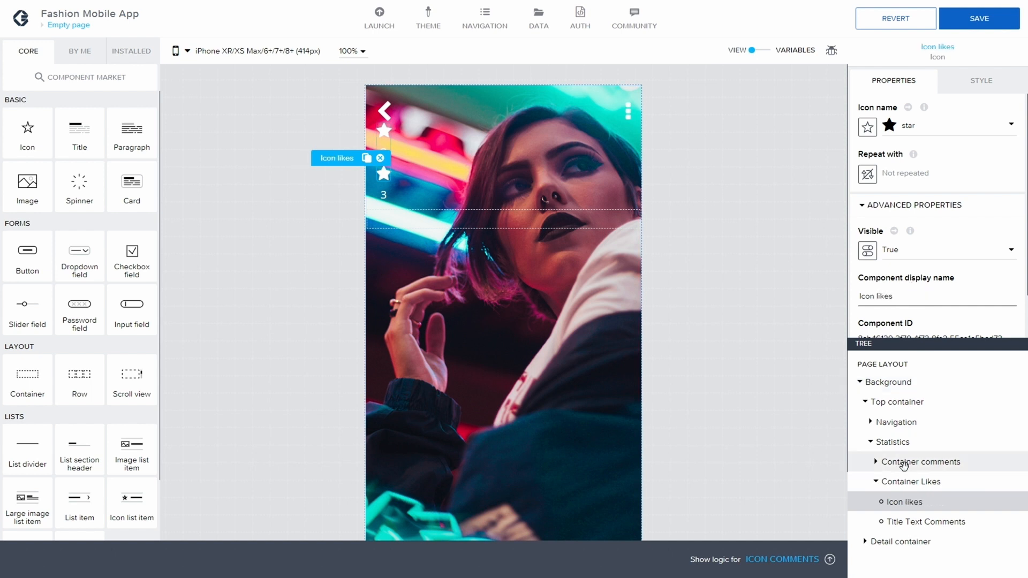
# Set the content of the title inside Container Likes to 10.
pyautogui.click(912, 541)
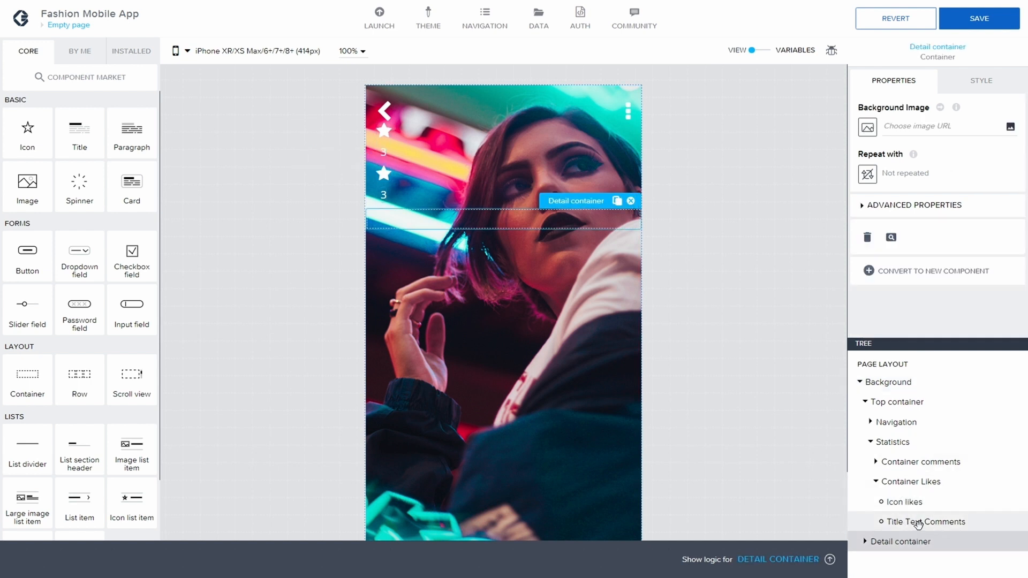
pyautogui.click(917, 522)
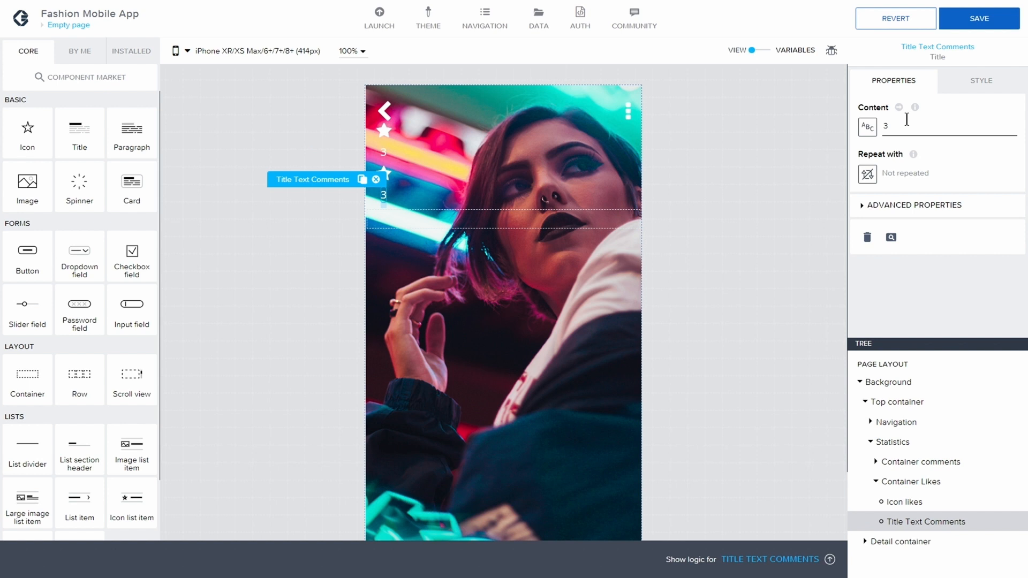
pyautogui.press('BackSpace')
pyautogui.write('10')
# Change the display name of the title inside Container Likes to Title Text Likes and save the application.
pyautogui.click(860, 205)
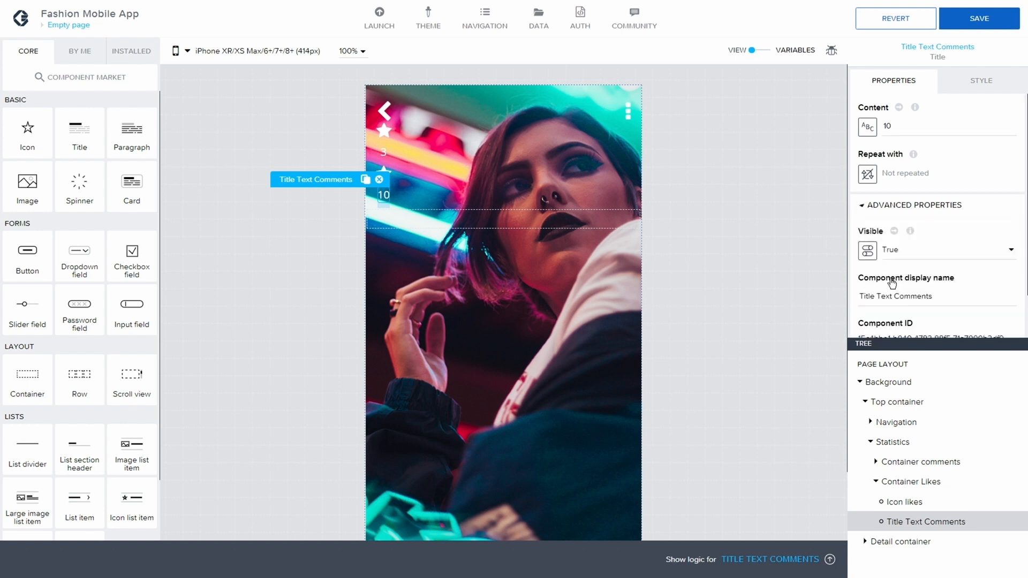
pyautogui.doubleClick(916, 296)
pyautogui.write('Like')
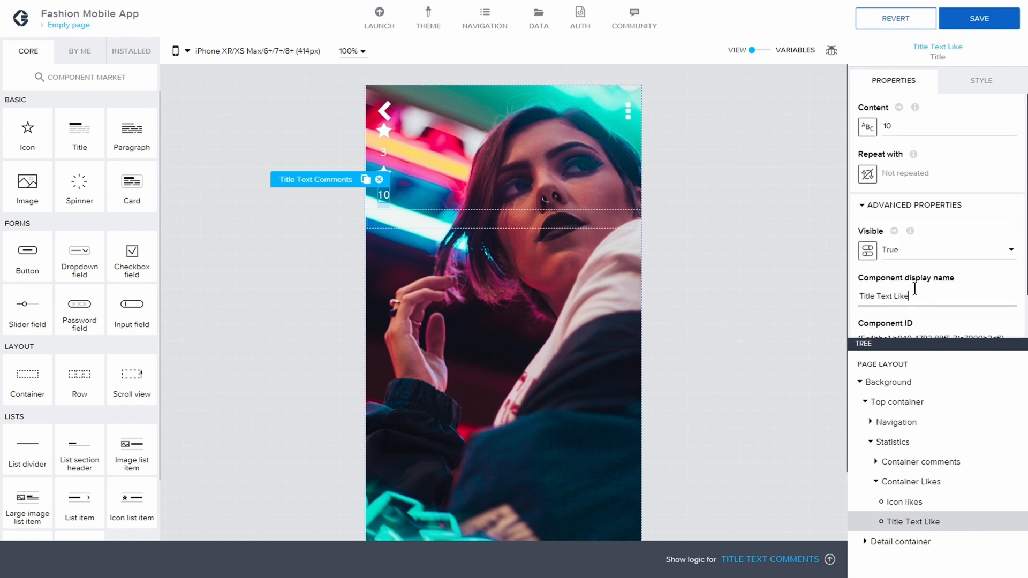
pyautogui.write('s')
pyautogui.hotkey('ctrl', 's')
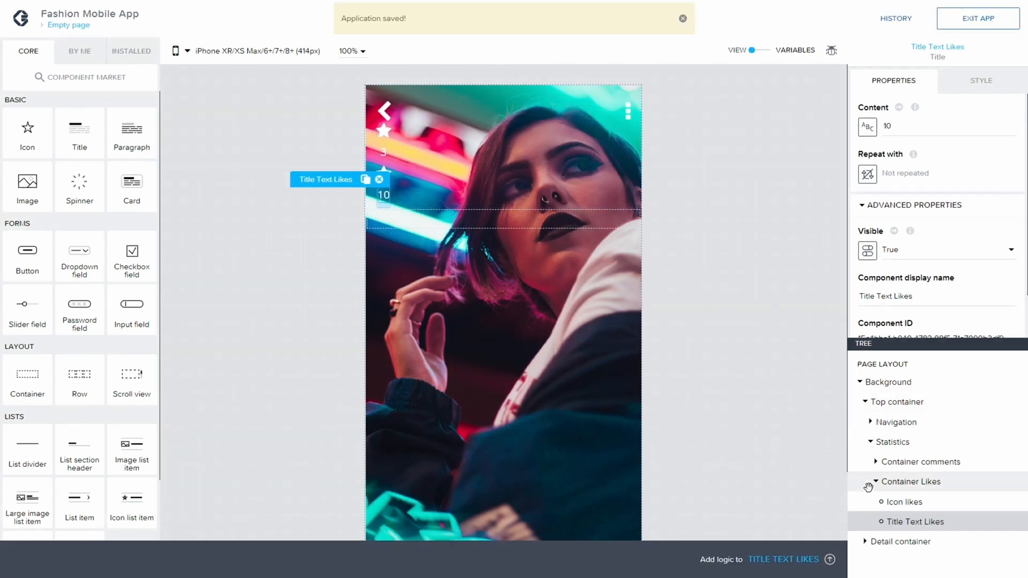
# Copy Container Likes and paste the duplicate into the Statistics container, placing it below the comments and likes containers.
pyautogui.click(876, 482)
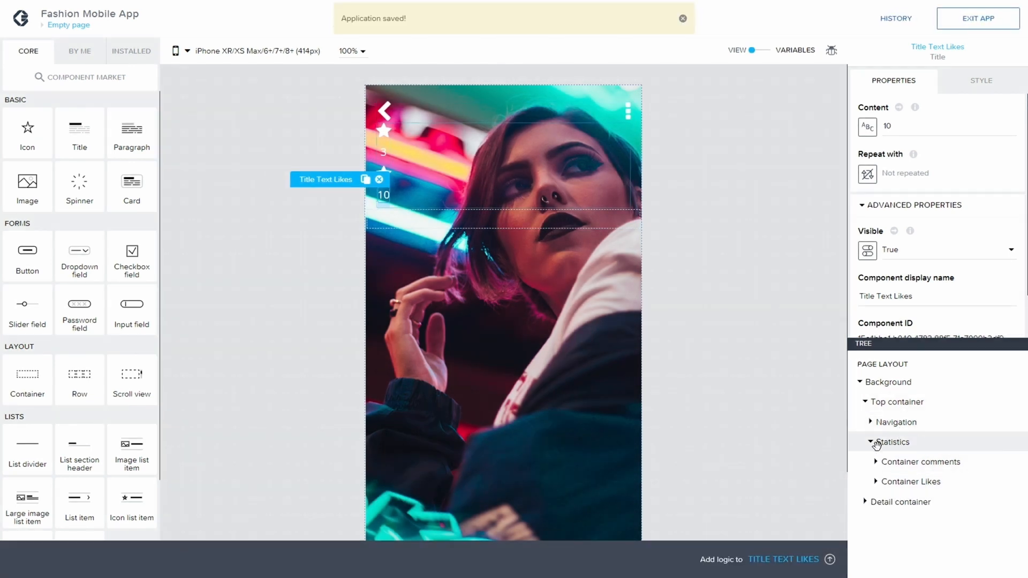
pyautogui.click(890, 481)
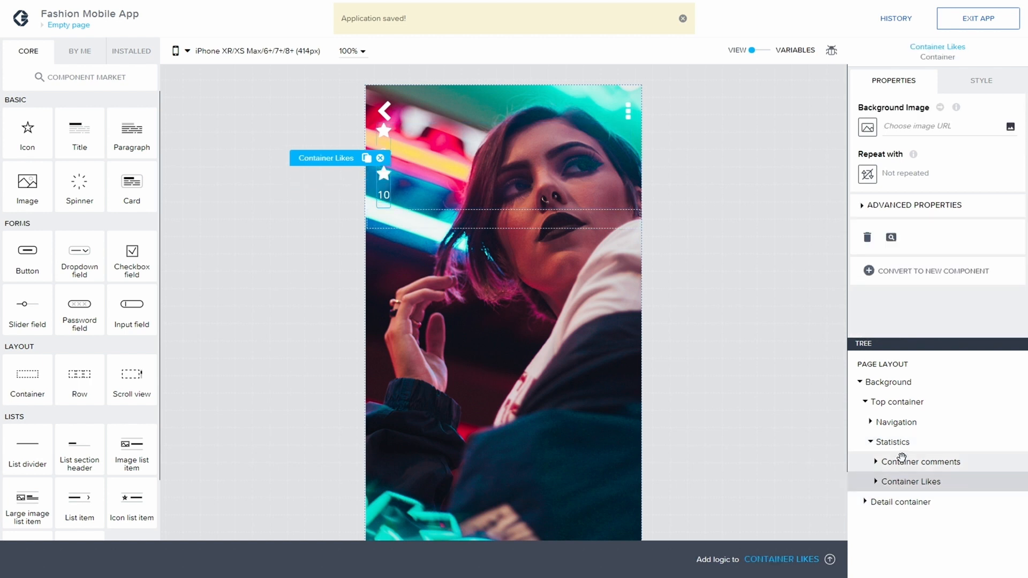
pyautogui.hotkey('ctrl', 'c')
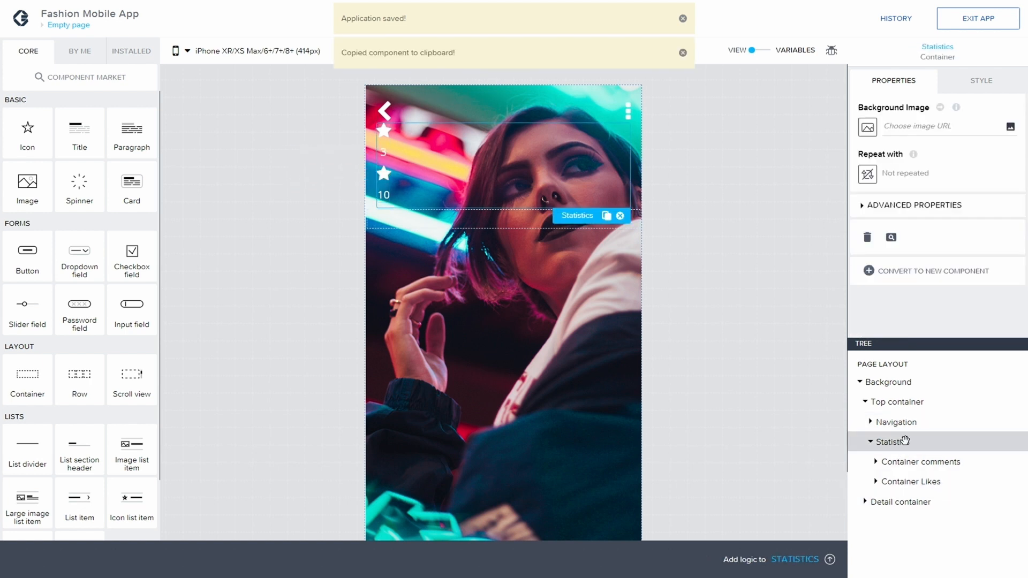
pyautogui.hotkey('ctrl', 'v')
pyautogui.moveTo(917, 462); pyautogui.dragTo(910, 503)
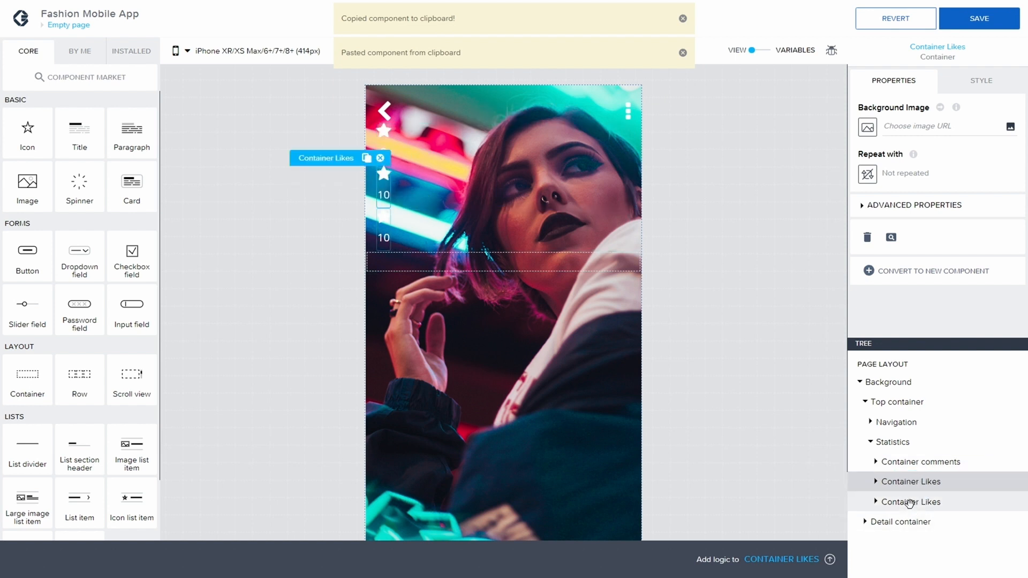
# Change the display name of the last Container Likes in Statistics to Container Exposures.
pyautogui.click(913, 502)
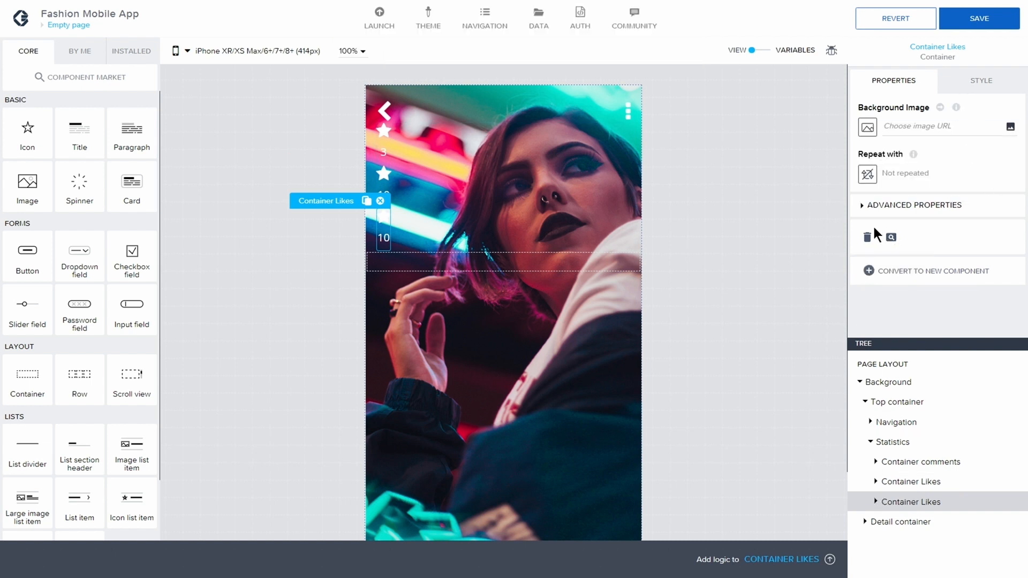
pyautogui.click(862, 207)
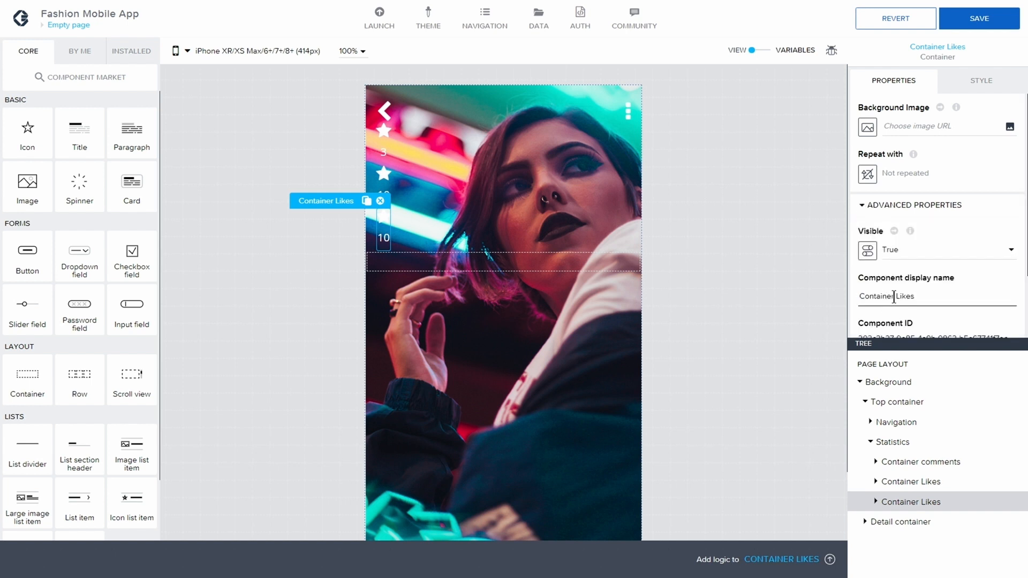
pyautogui.moveTo(895, 296); pyautogui.dragTo(989, 280)
pyautogui.write('Expor')
pyautogui.press('BackSpace')
pyautogui.write('sures')
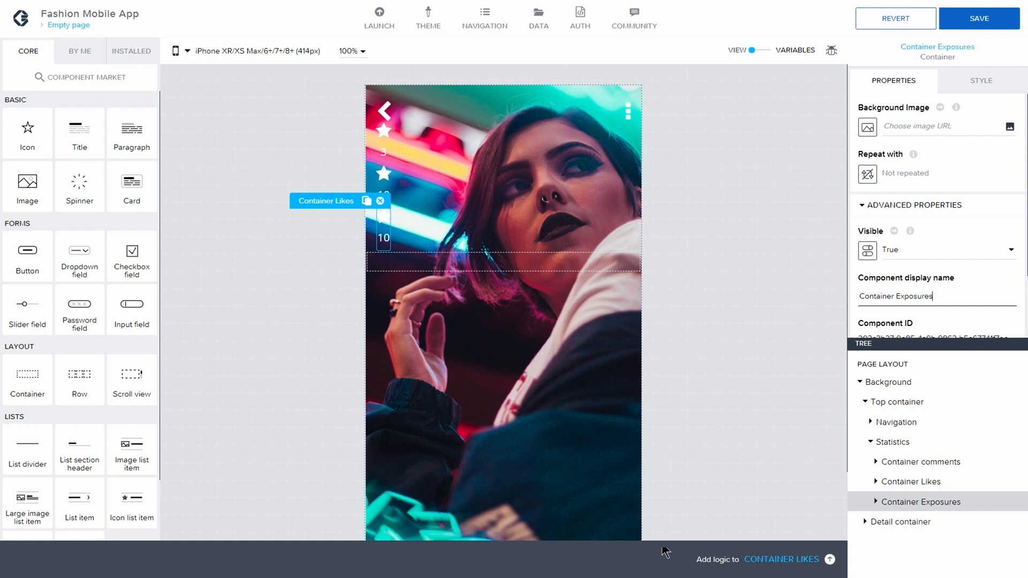
# Change the display name of the icon inside Container Exposures to Icon Exposures, correcting its spelling.
pyautogui.click(875, 502)
pyautogui.click(889, 520)
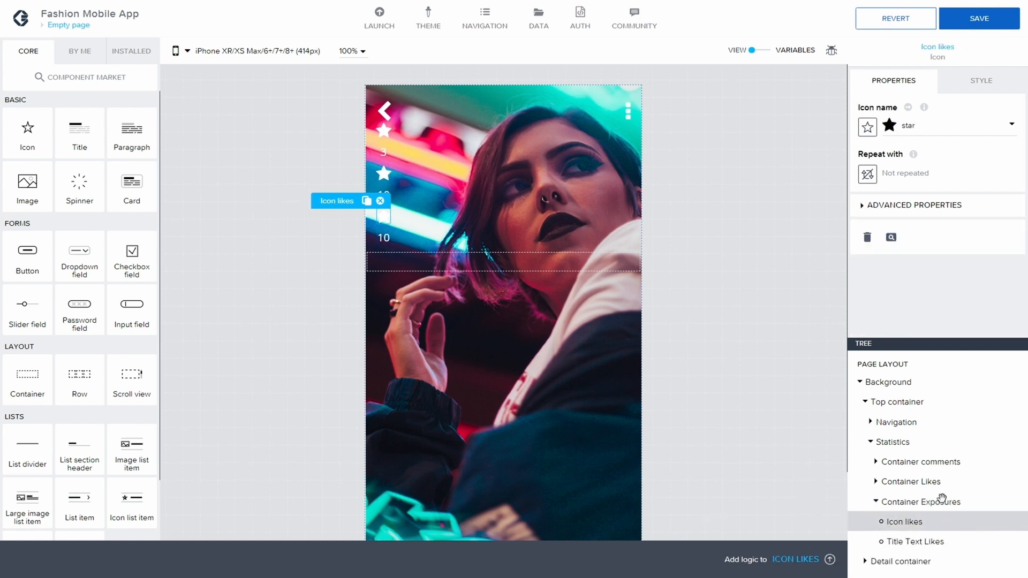
pyautogui.click(869, 208)
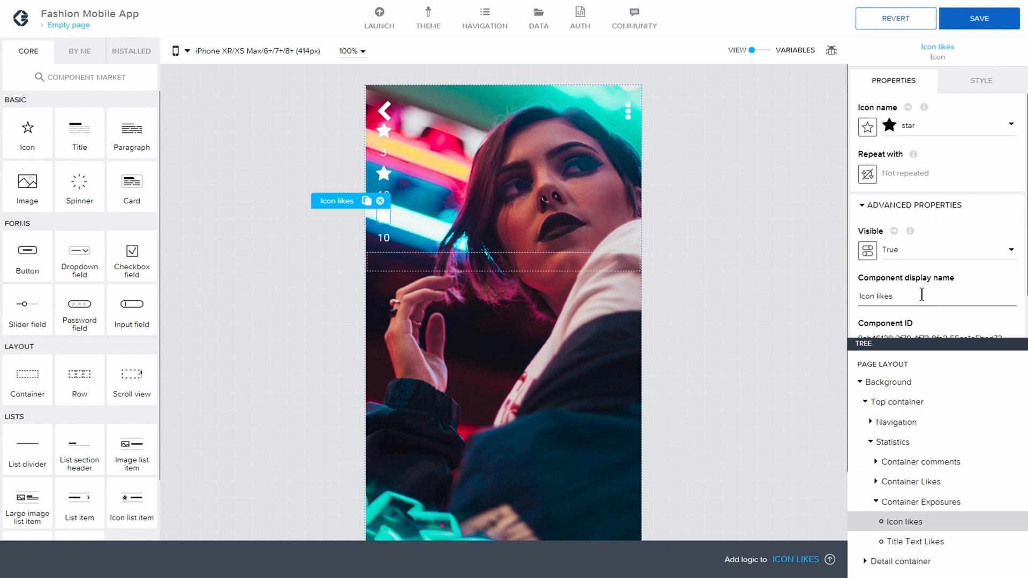
pyautogui.doubleClick(878, 296)
pyautogui.write('Expsorures')
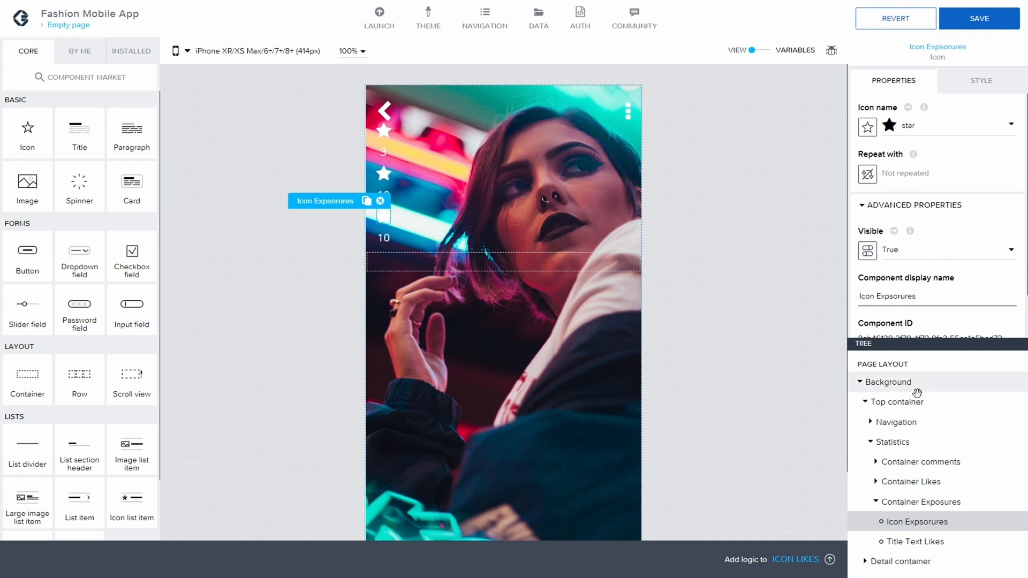
pyautogui.doubleClick(900, 297)
pyautogui.rightClick(900, 300)
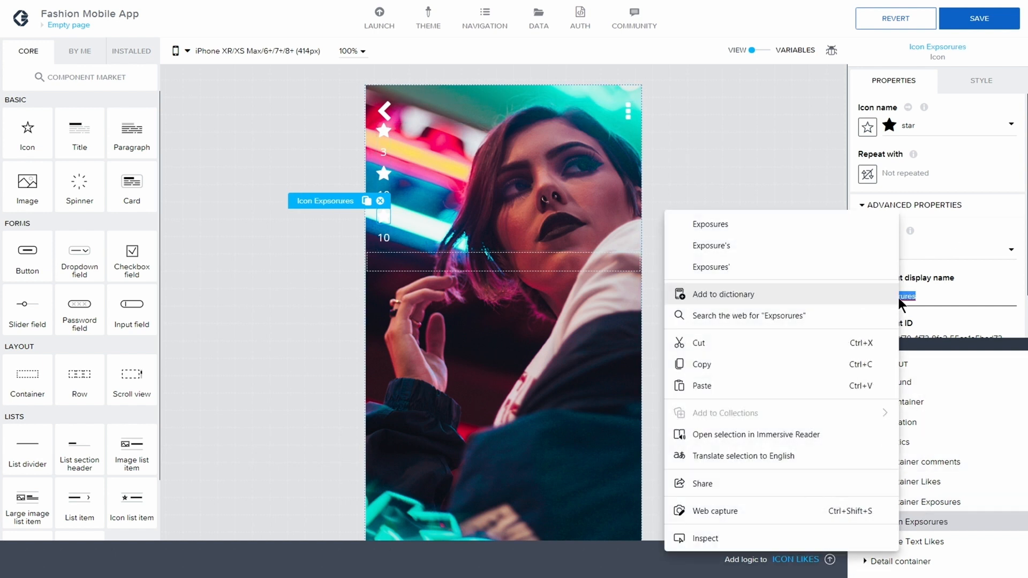
pyautogui.click(749, 224)
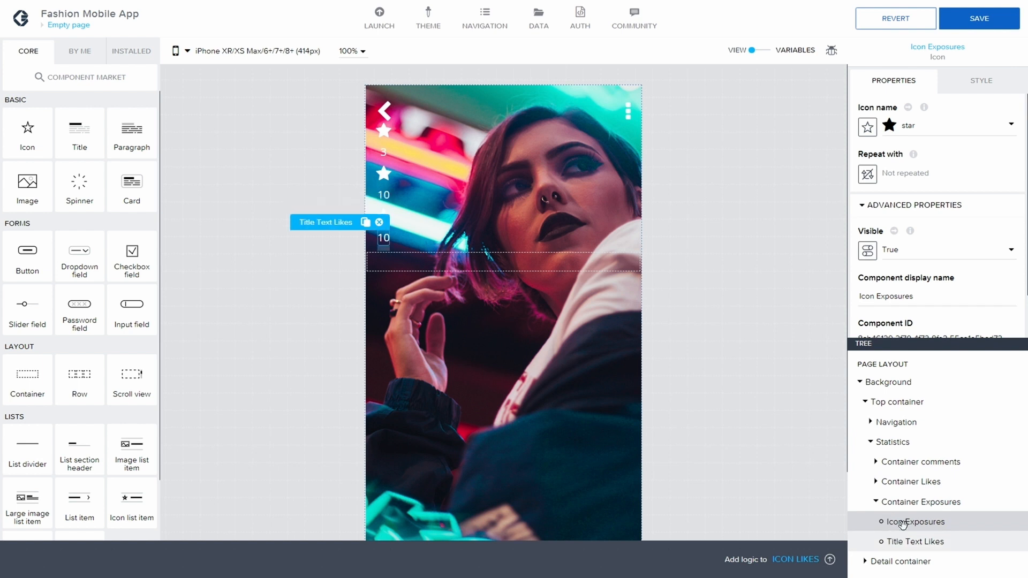
# Change the display name of the title inside Container Exposures to Title Text Exposures.
pyautogui.click(904, 542)
pyautogui.click(863, 206)
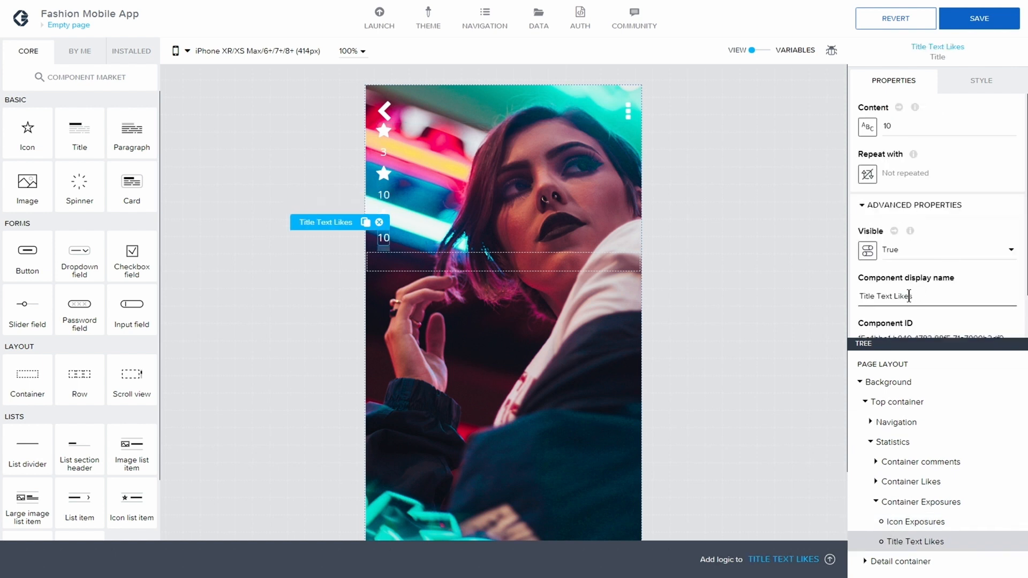
pyautogui.doubleClick(908, 297)
pyautogui.write('Expos')
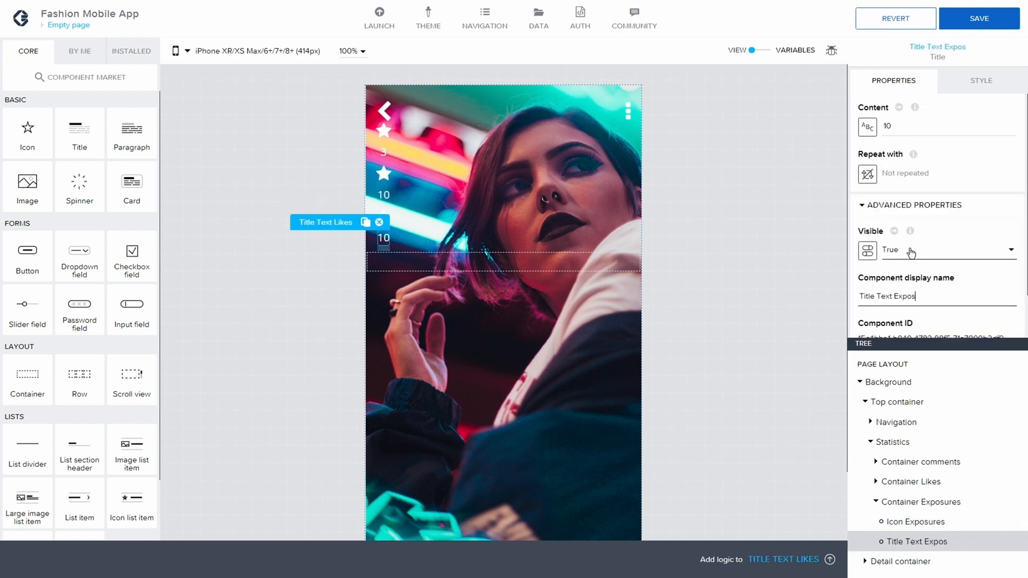
pyautogui.write('ures')
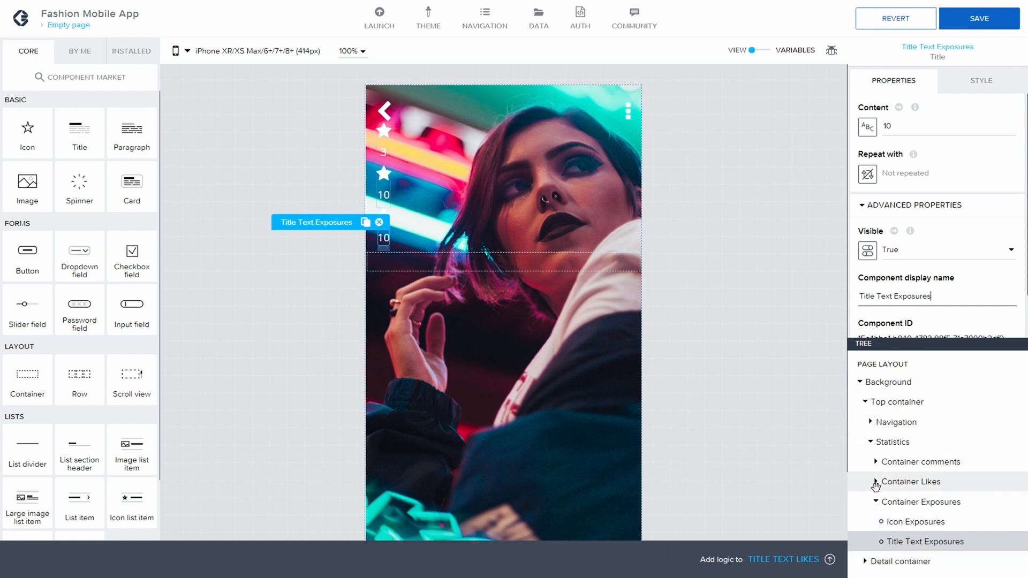
pyautogui.click(876, 483)
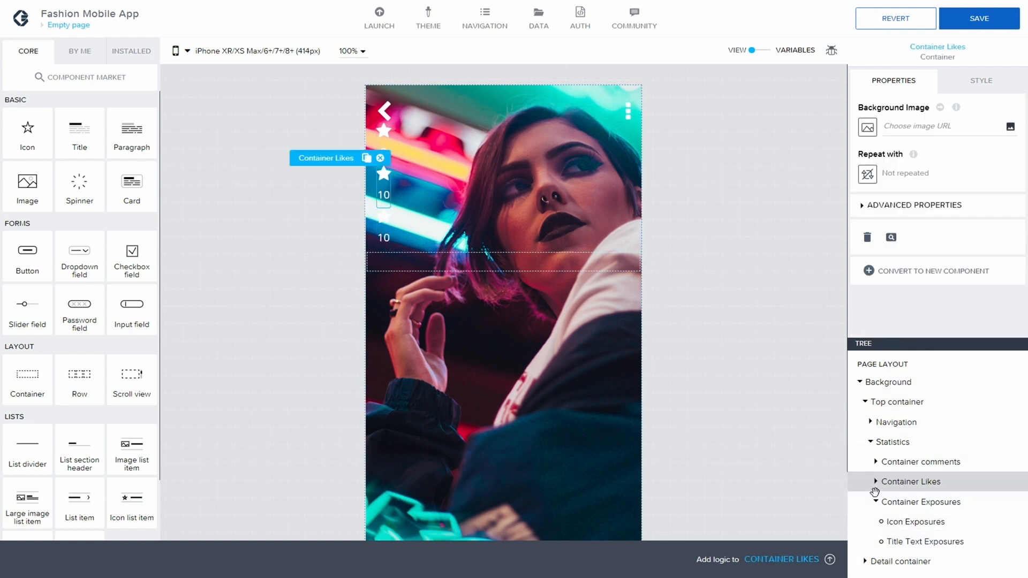
# Search the icon set for "clo" and assign the clock-o icon to Icon Exposures.
pyautogui.click(923, 524)
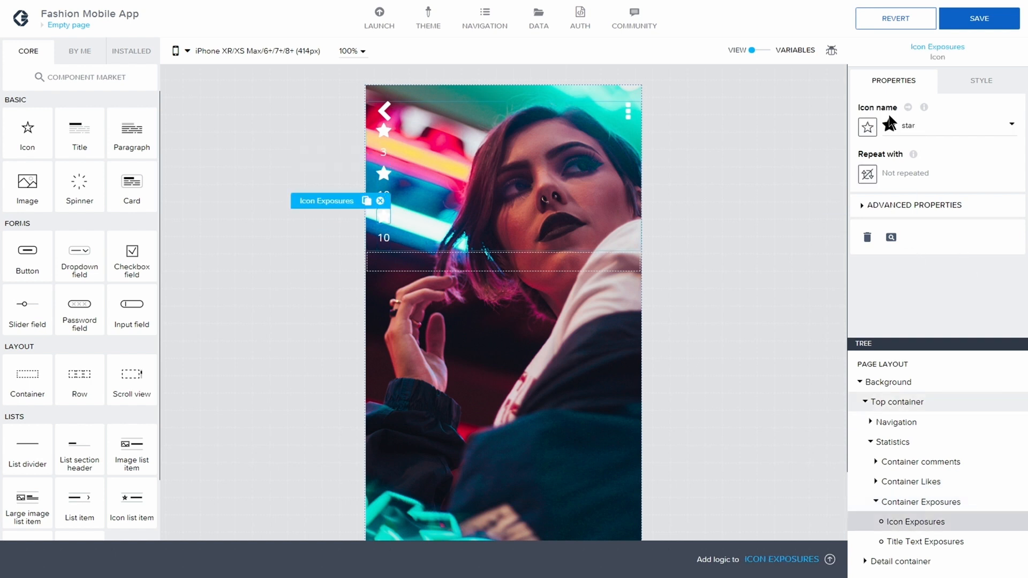
pyautogui.click(895, 125)
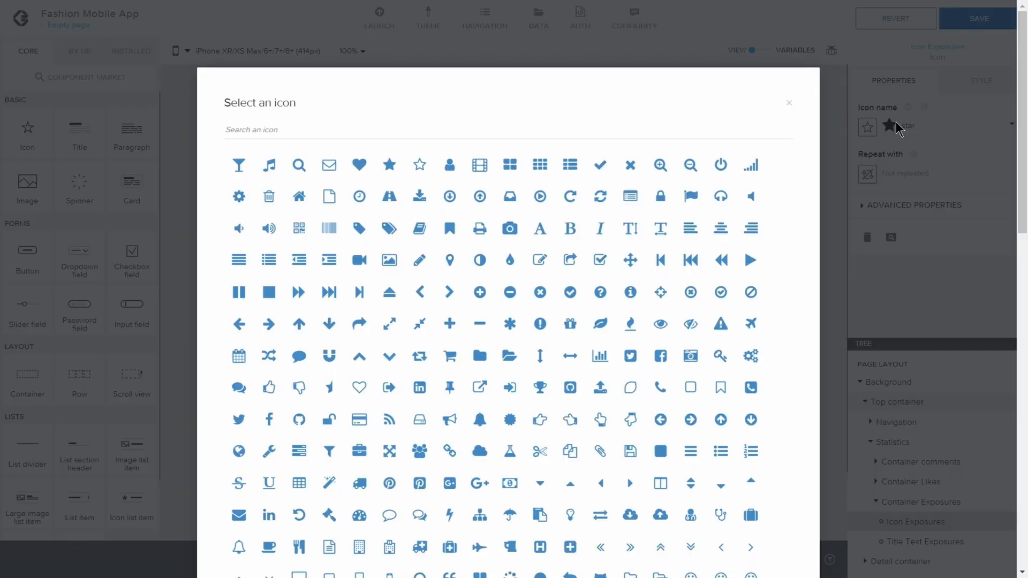
pyautogui.click(320, 129)
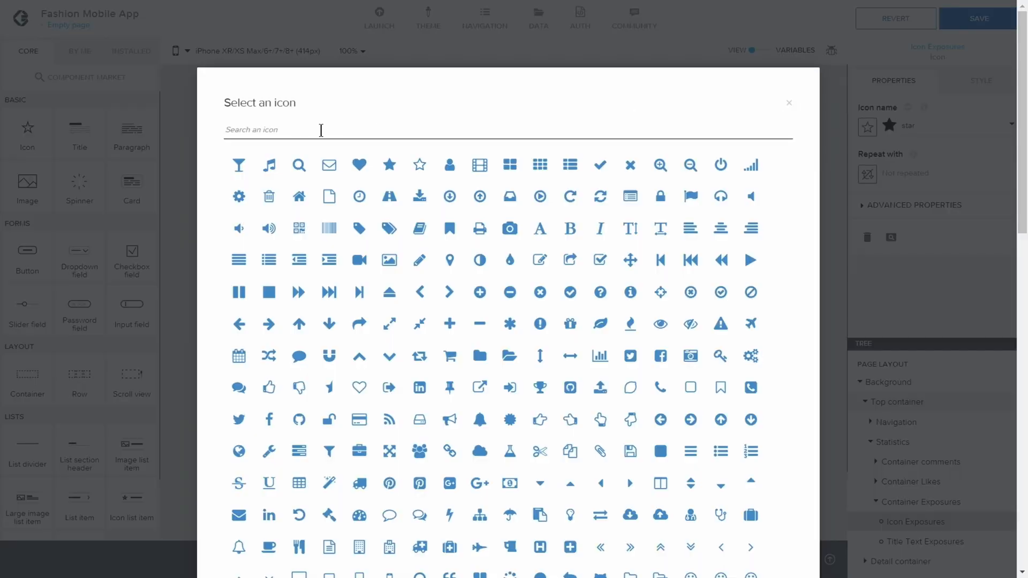
pyautogui.write('clo')
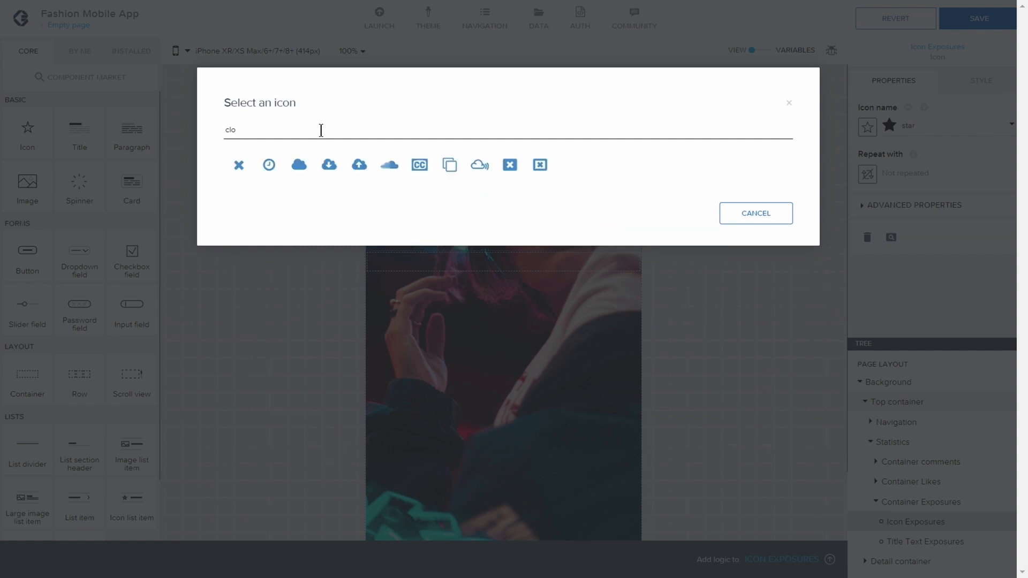
pyautogui.click(269, 164)
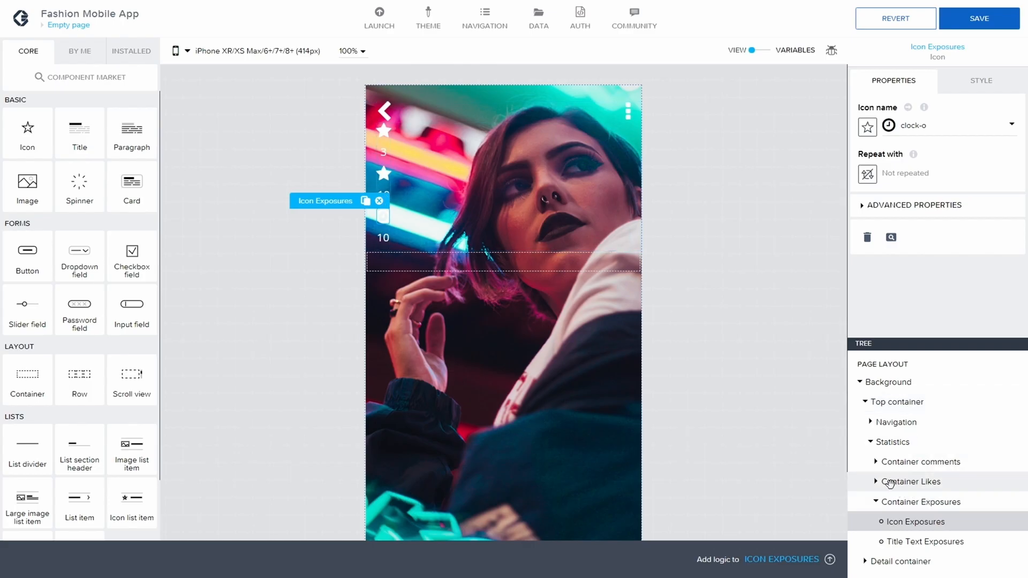
# Search the icon set for "hea" and assign the heart-o icon to Icon likes inside Container Likes.
pyautogui.click(876, 482)
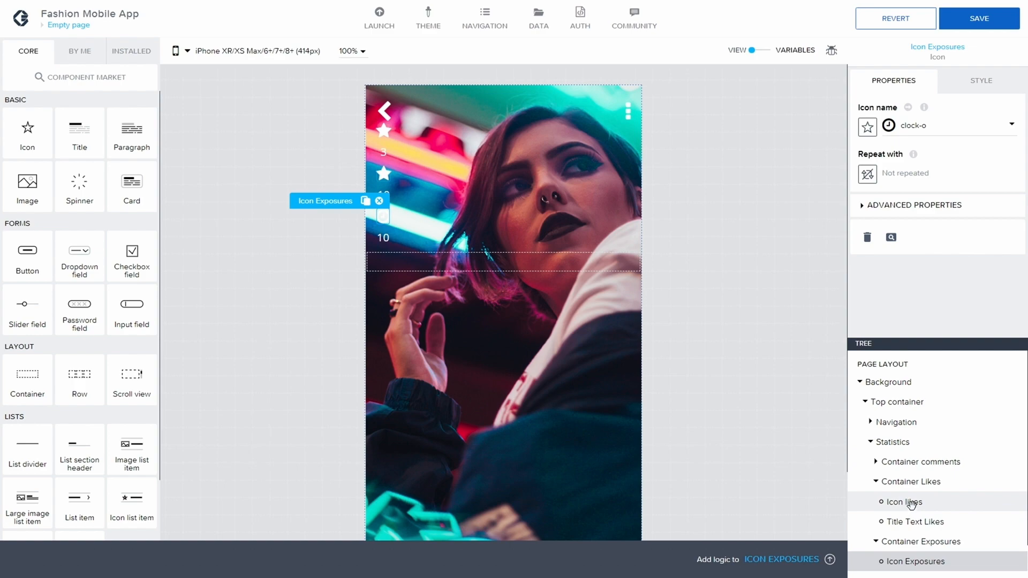
pyautogui.click(910, 503)
pyautogui.click(892, 127)
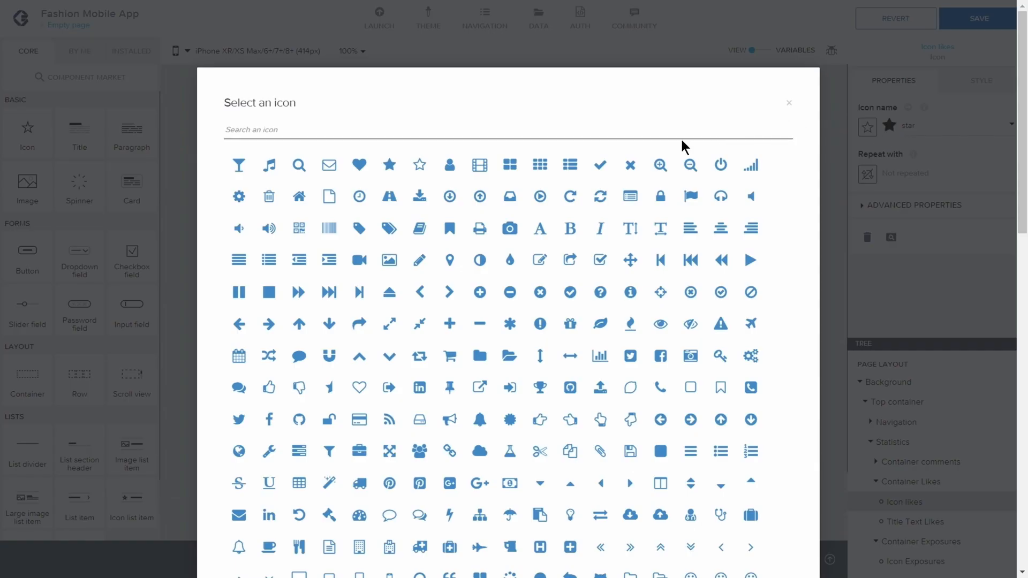
pyautogui.click(314, 126)
pyautogui.click(317, 122)
pyautogui.click(318, 128)
pyautogui.write('hea')
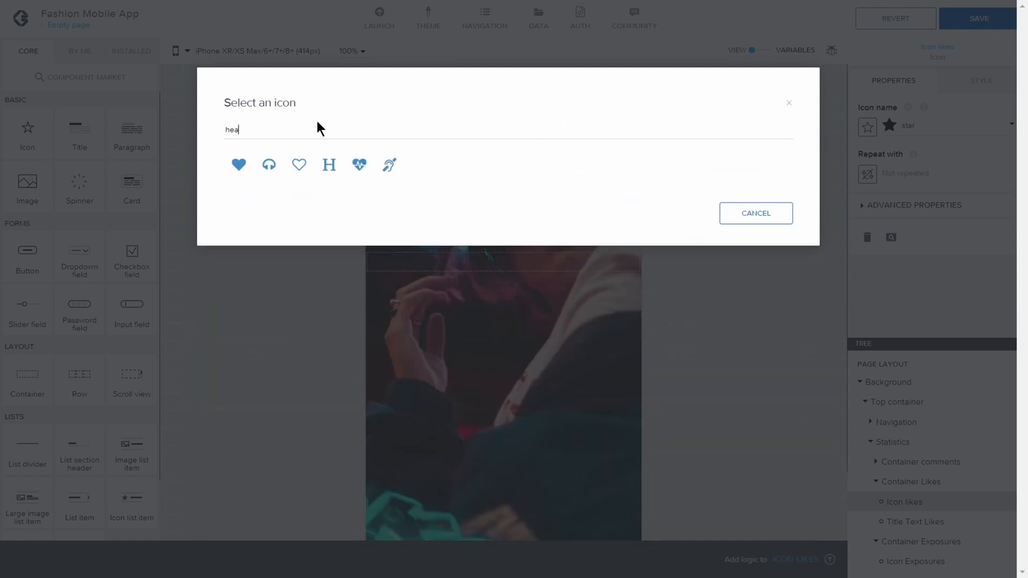
pyautogui.click(299, 166)
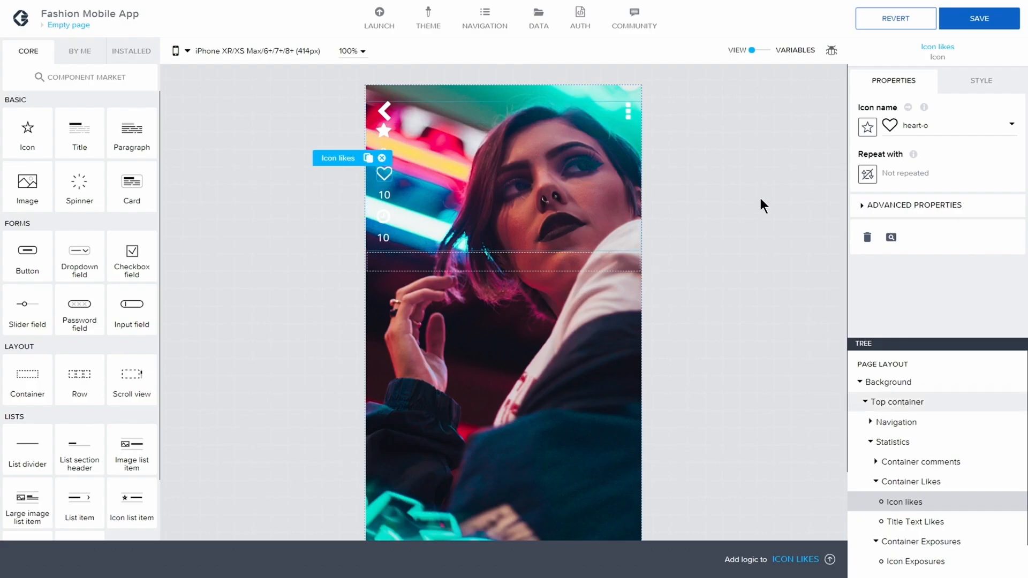
# Try top margins of 32, 40 and 48 on the Statistics container, settle on 56, and save the application.
pyautogui.click(983, 19)
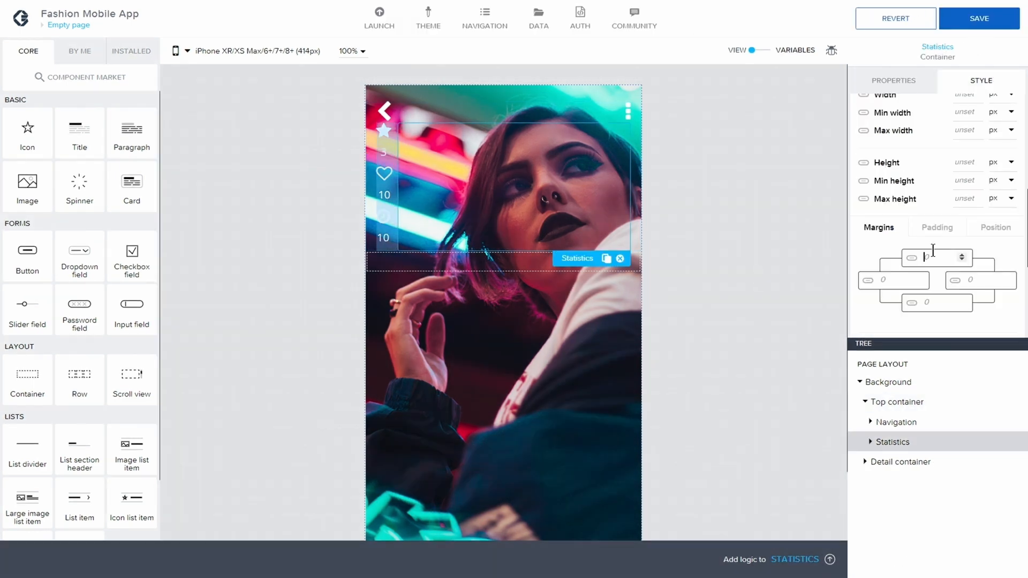
pyautogui.write('32')
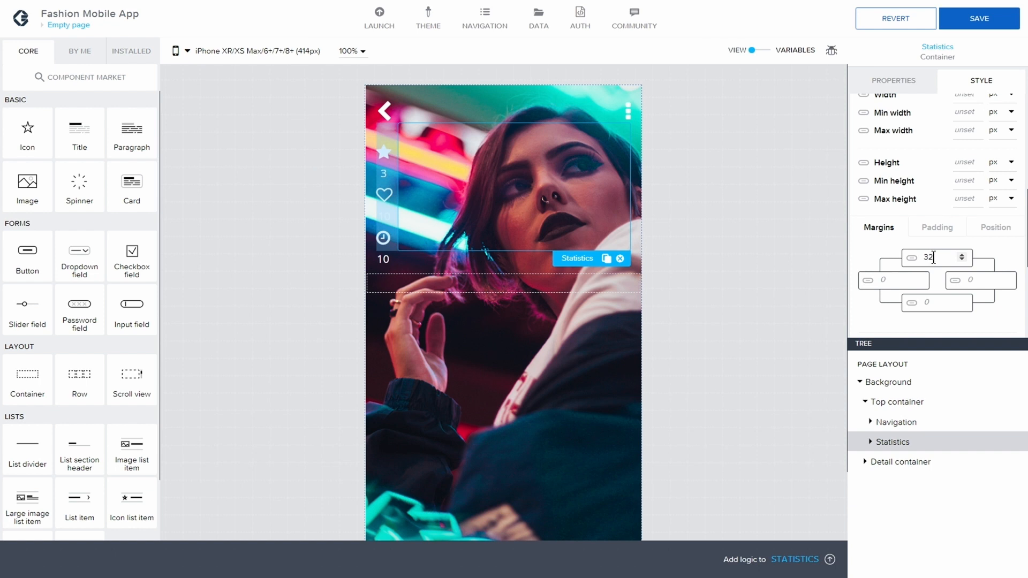
pyautogui.moveTo(933, 257); pyautogui.dragTo(919, 258)
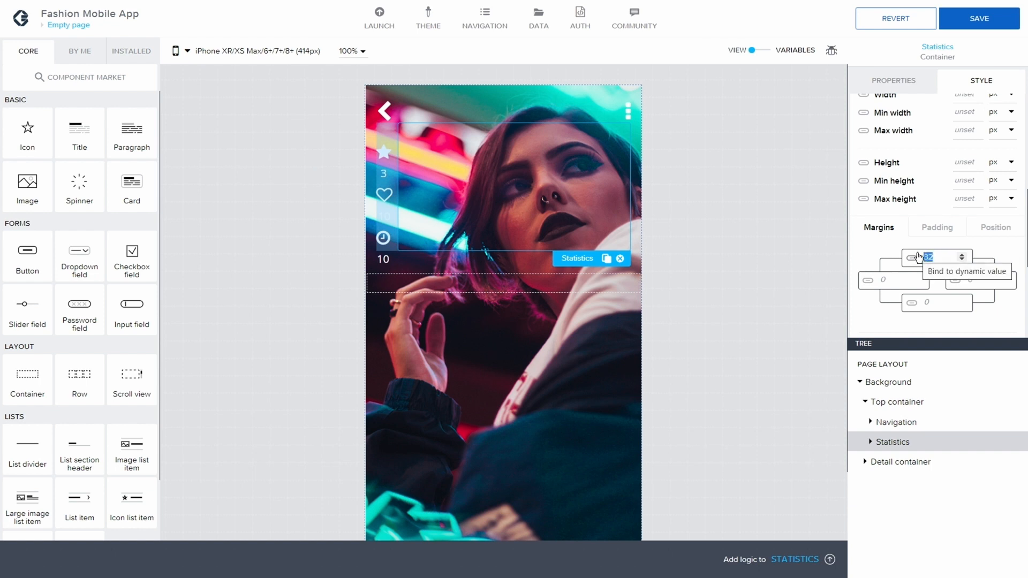
pyautogui.write('40')
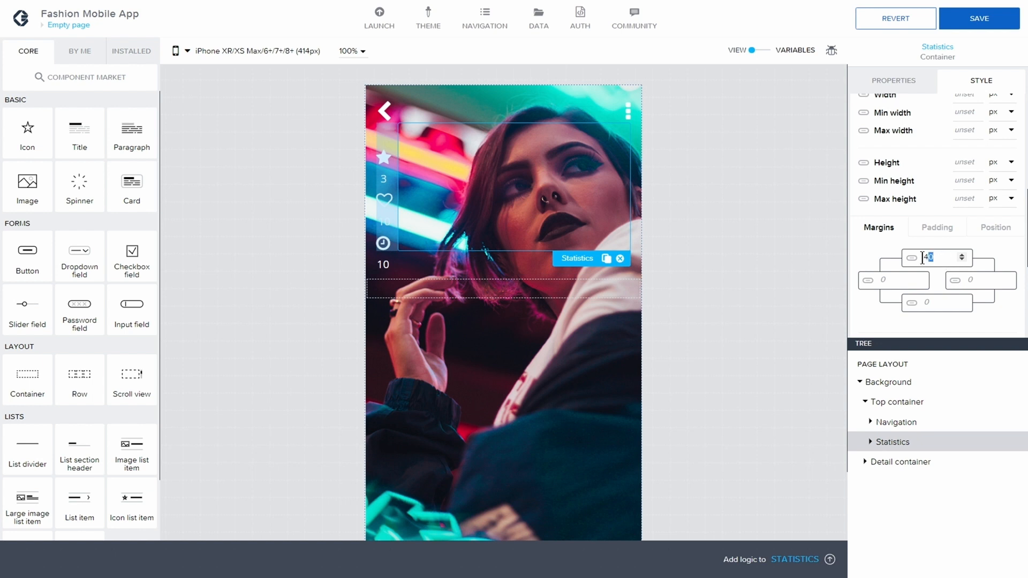
pyautogui.doubleClick(925, 257)
pyautogui.write('48')
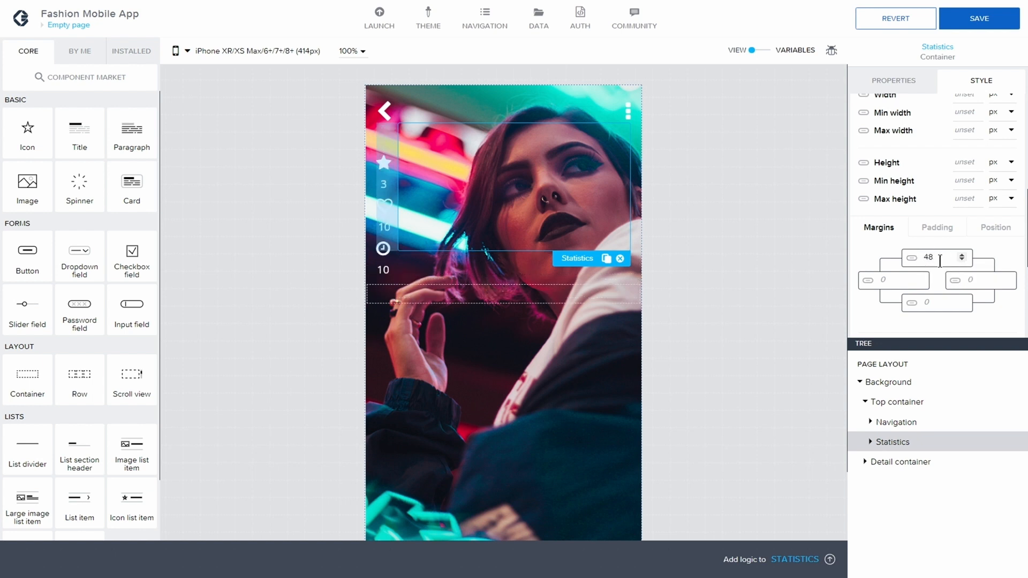
pyautogui.doubleClick(928, 258)
pyautogui.write('56')
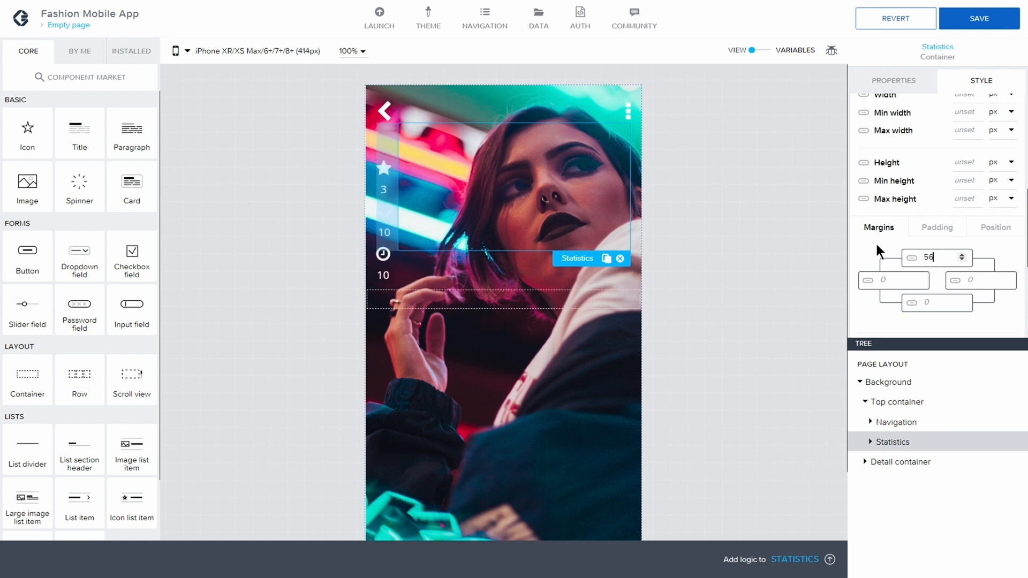
pyautogui.hotkey('ctrl', 's')
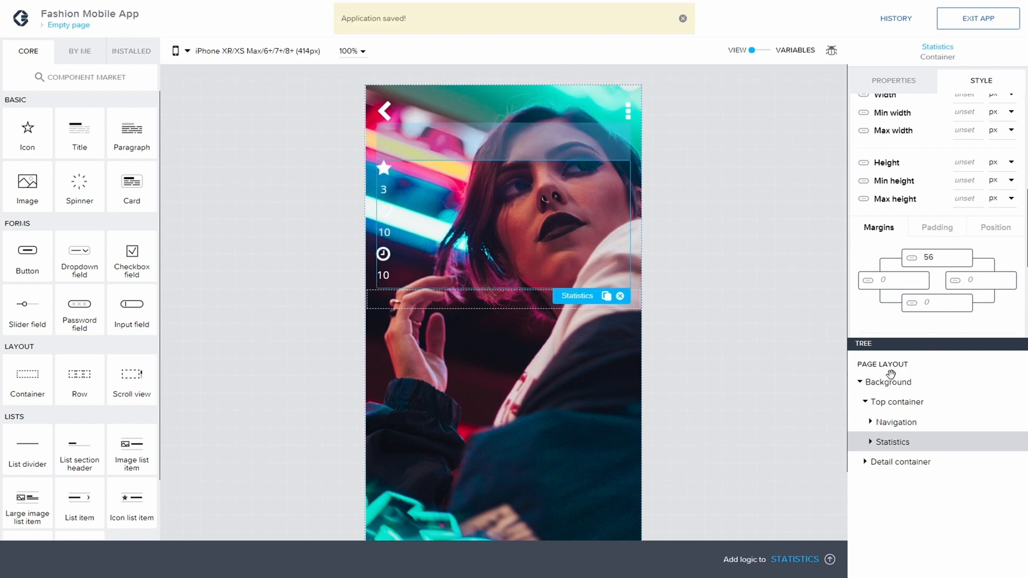
# Set the top margin of Top container to 32 and save the application.
pyautogui.click(897, 402)
pyautogui.scroll(5, 941, 160)
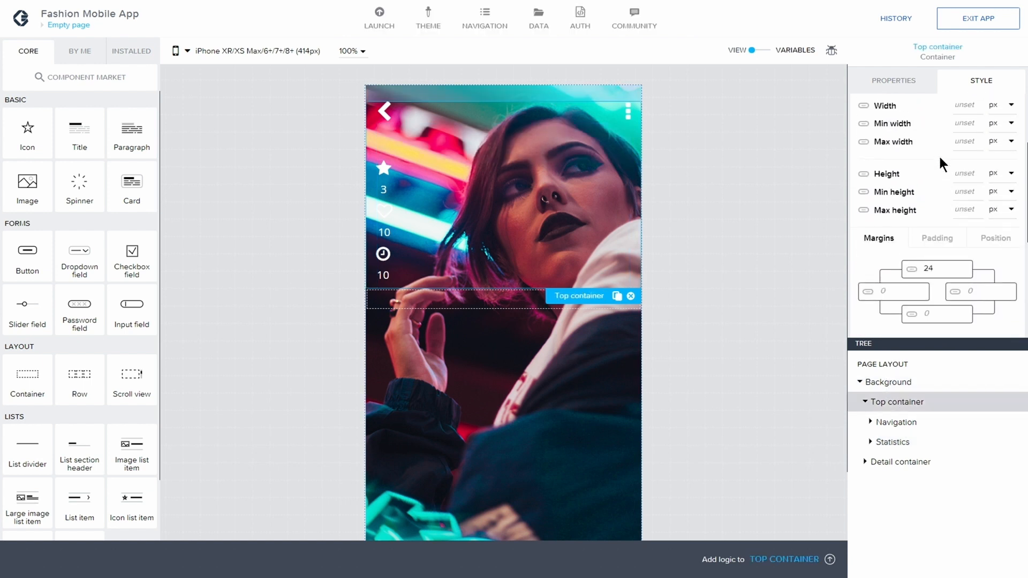
pyautogui.scroll(-2, 945, 193)
pyautogui.scroll(-2, 948, 193)
pyautogui.click(930, 243)
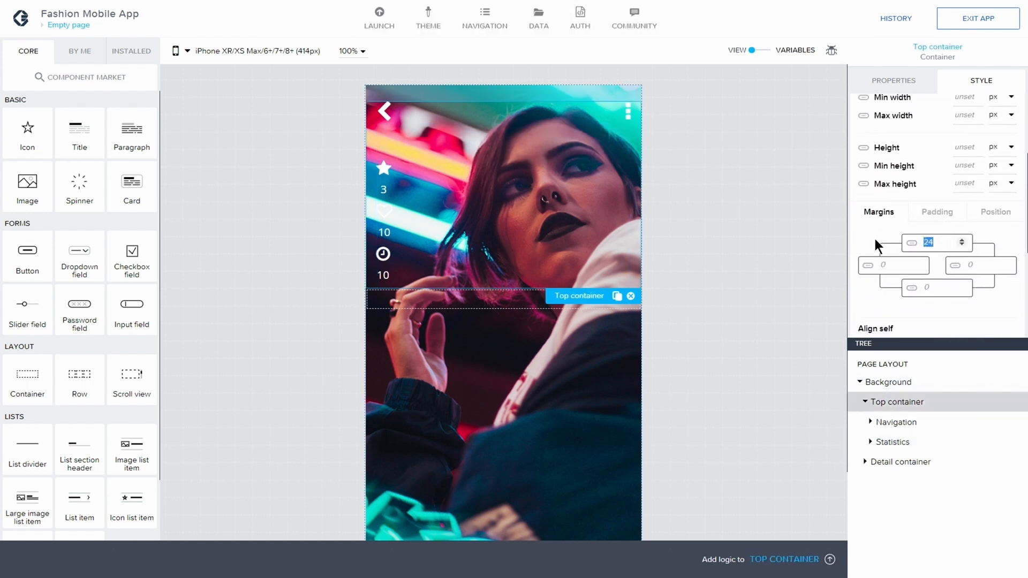
pyautogui.write('32')
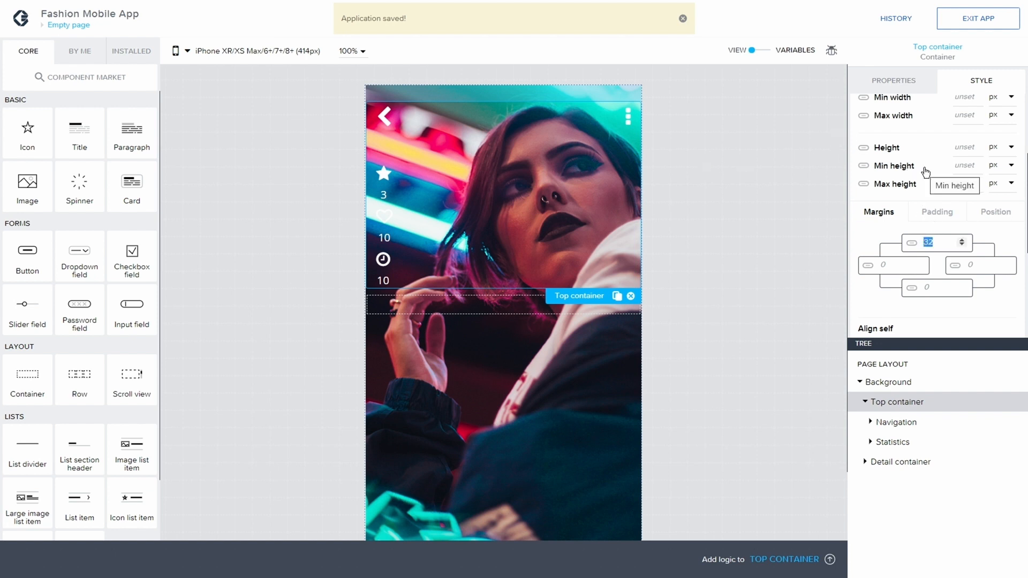
# Set the top margin of Top container to 48.
pyautogui.write('48')
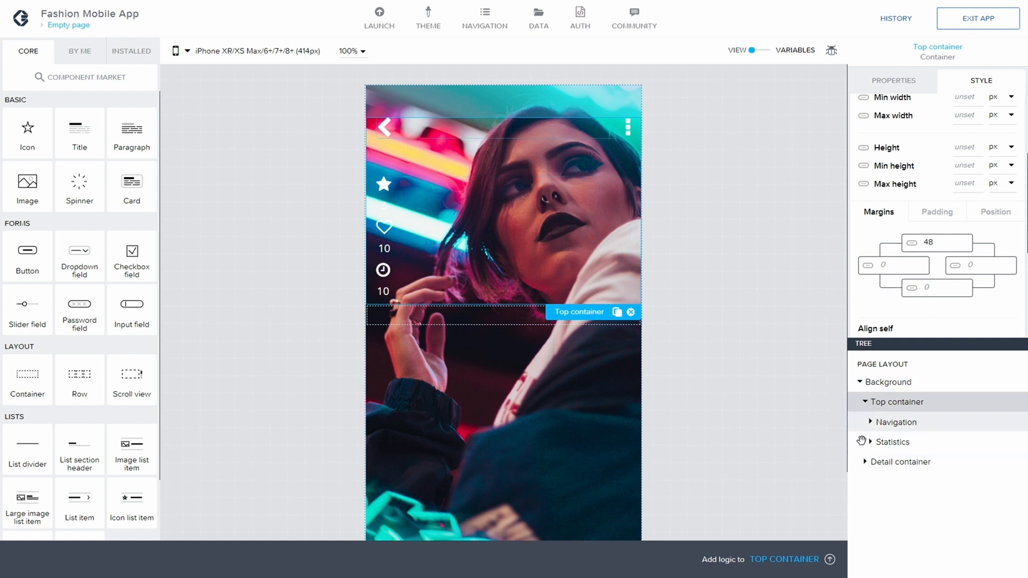
# Add a container inside Detail container and set its display name to Container Details.
pyautogui.click(865, 463)
pyautogui.click(910, 463)
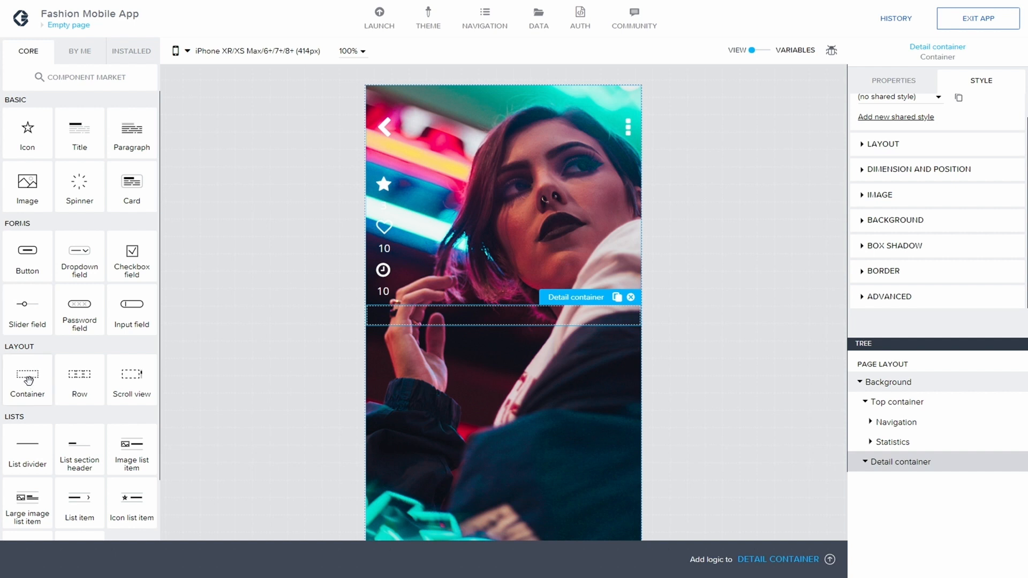
pyautogui.moveTo(29, 381); pyautogui.dragTo(927, 480)
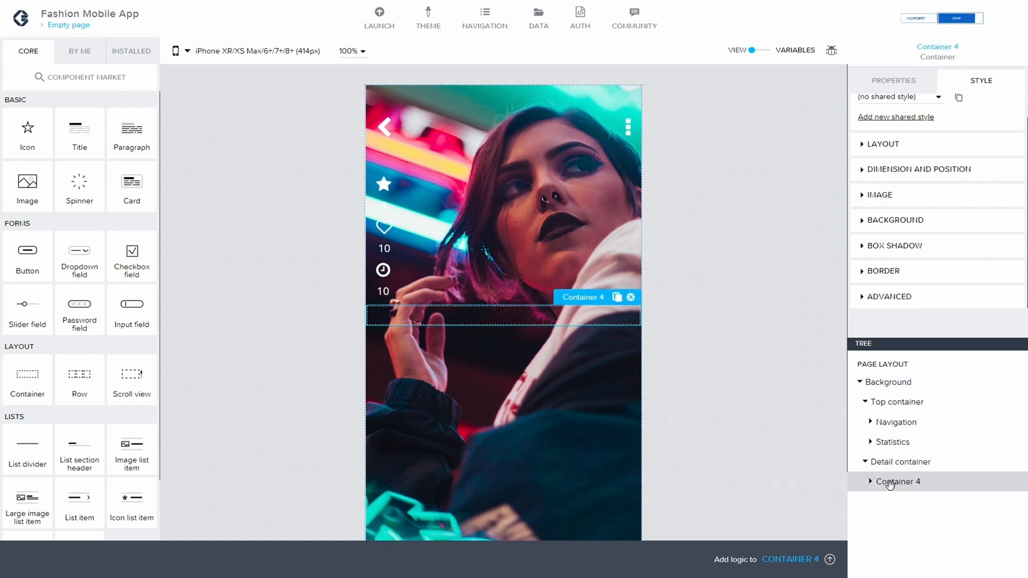
pyautogui.click(881, 81)
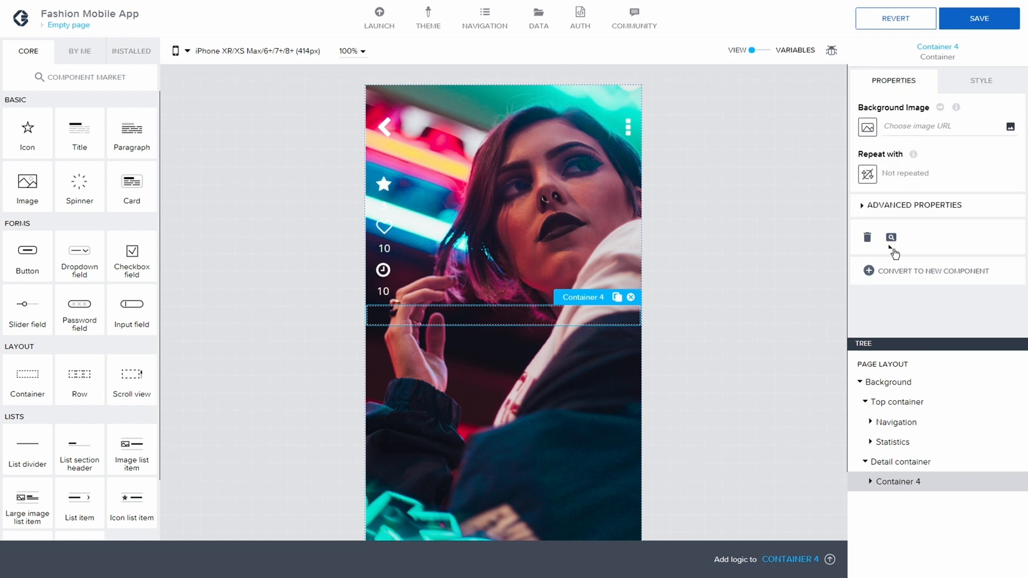
pyautogui.click(857, 207)
pyautogui.scroll(-1, 912, 289)
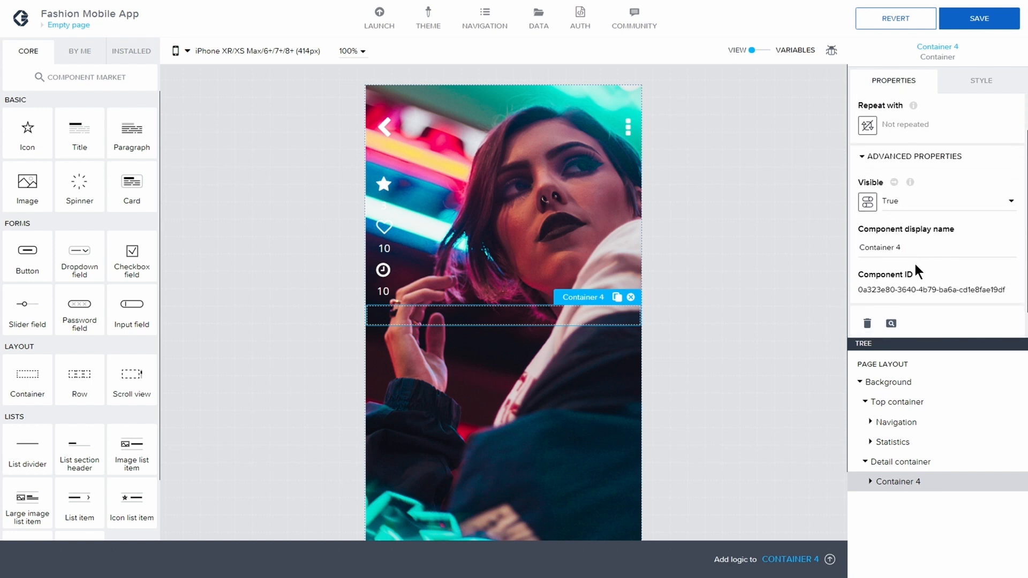
pyautogui.click(918, 248)
pyautogui.press('BackSpace')
pyautogui.write('Detai')
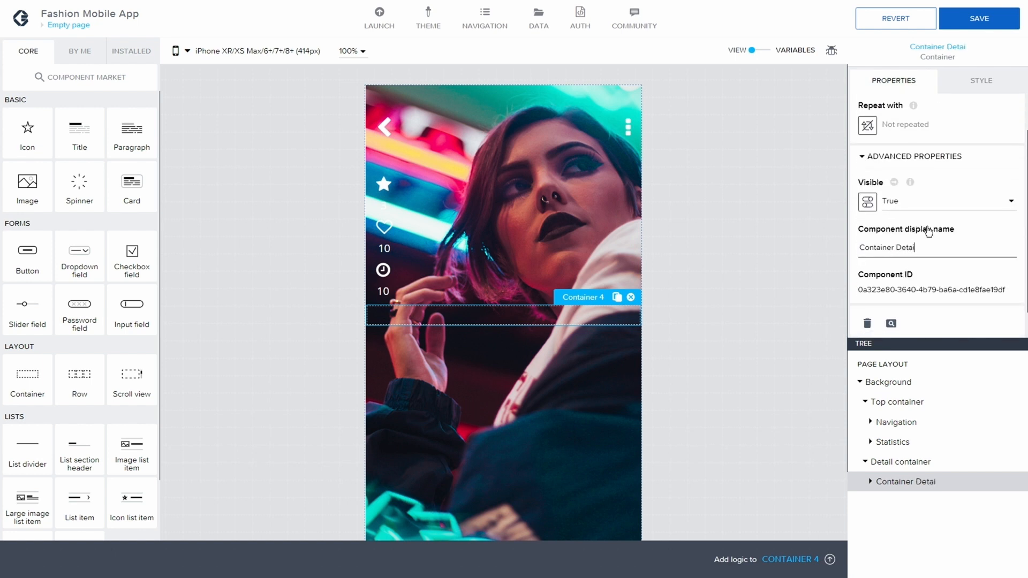
pyautogui.write('ls')
# Nest a new container inside Container Details and set its display name to Container Model.
pyautogui.click(870, 481)
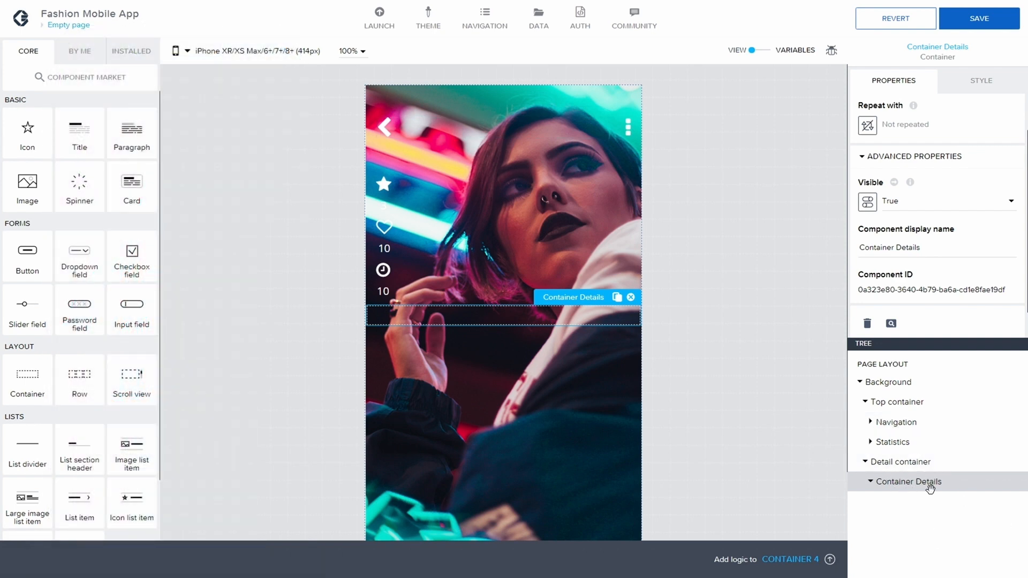
pyautogui.moveTo(34, 368); pyautogui.dragTo(938, 490)
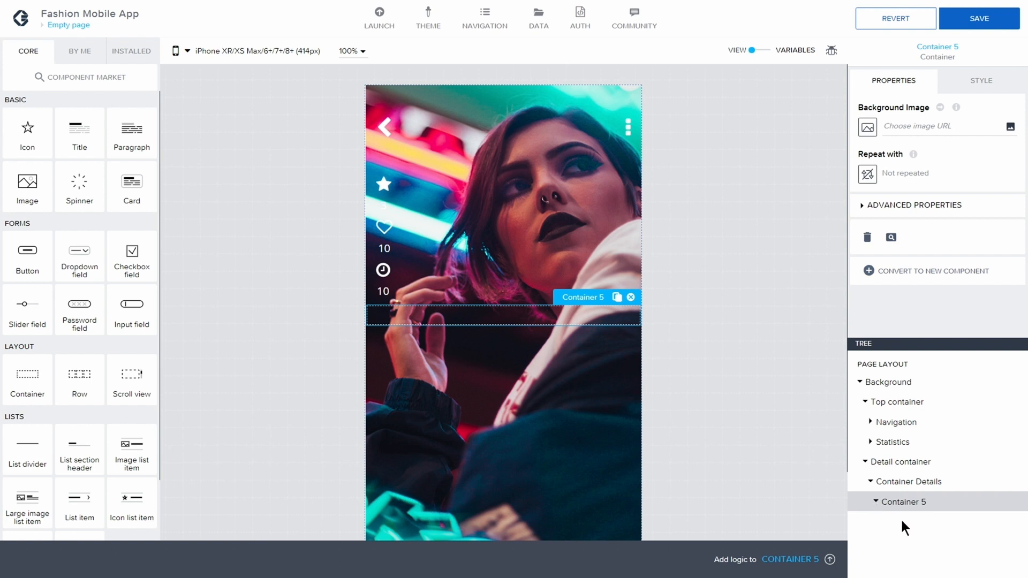
pyautogui.click(857, 209)
pyautogui.click(917, 297)
pyautogui.press('BackSpace')
pyautogui.press('BackSpace')
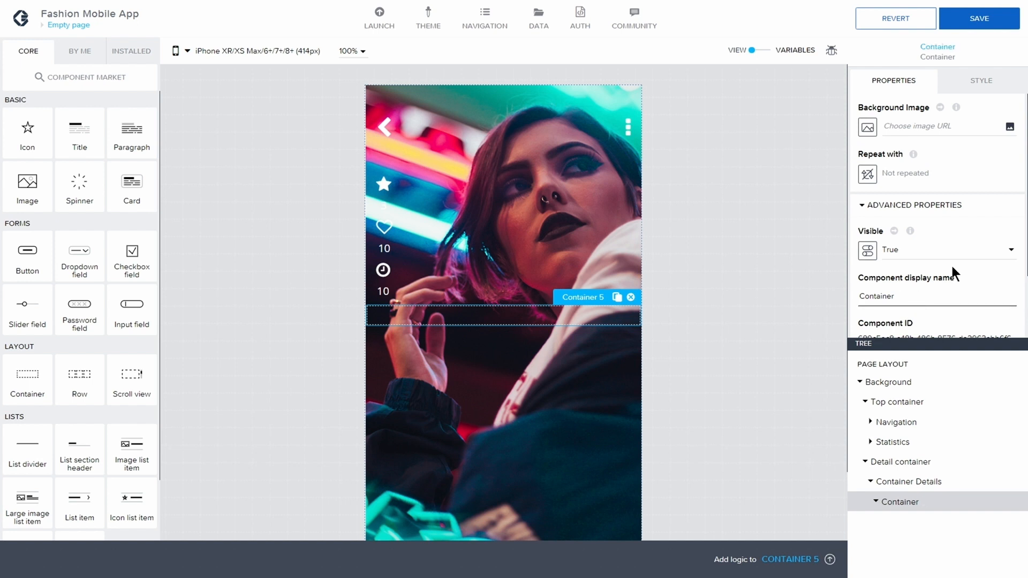
pyautogui.write('2')
pyautogui.press('BackSpace')
pyautogui.write('Model')
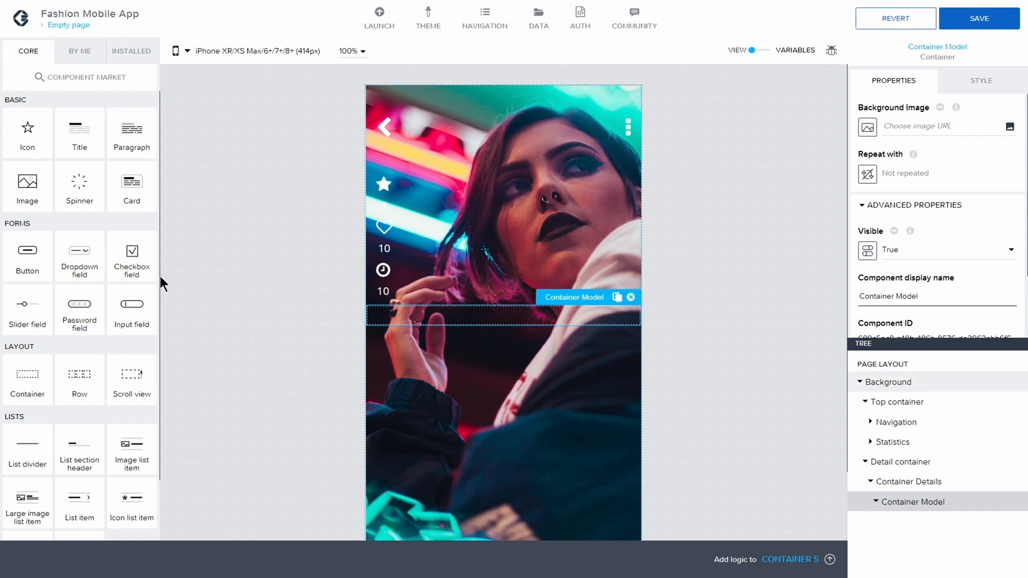
# Add a title inside Container Model and set its display name to Title Text Name.
pyautogui.moveTo(81, 142); pyautogui.dragTo(934, 514)
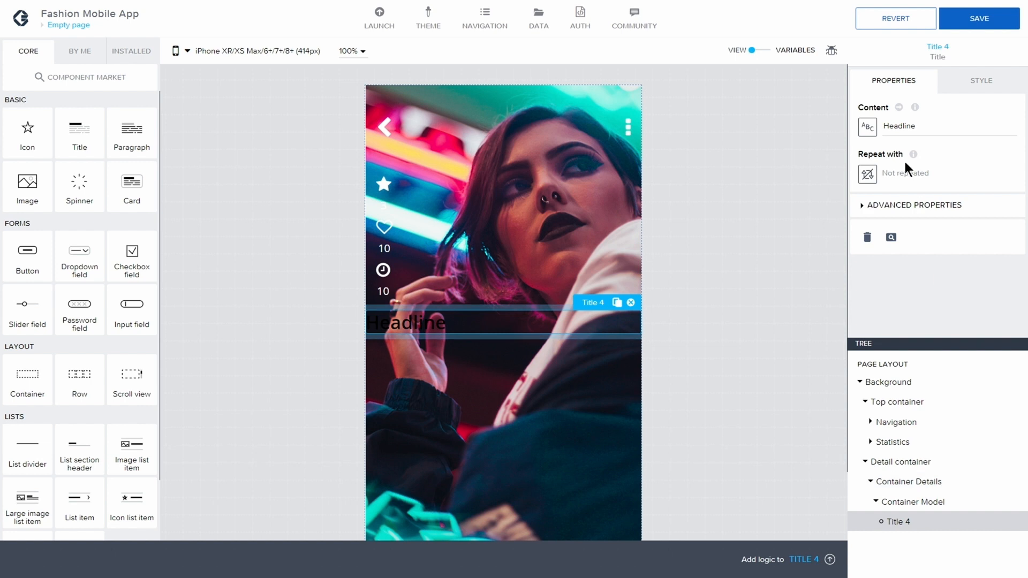
pyautogui.click(862, 206)
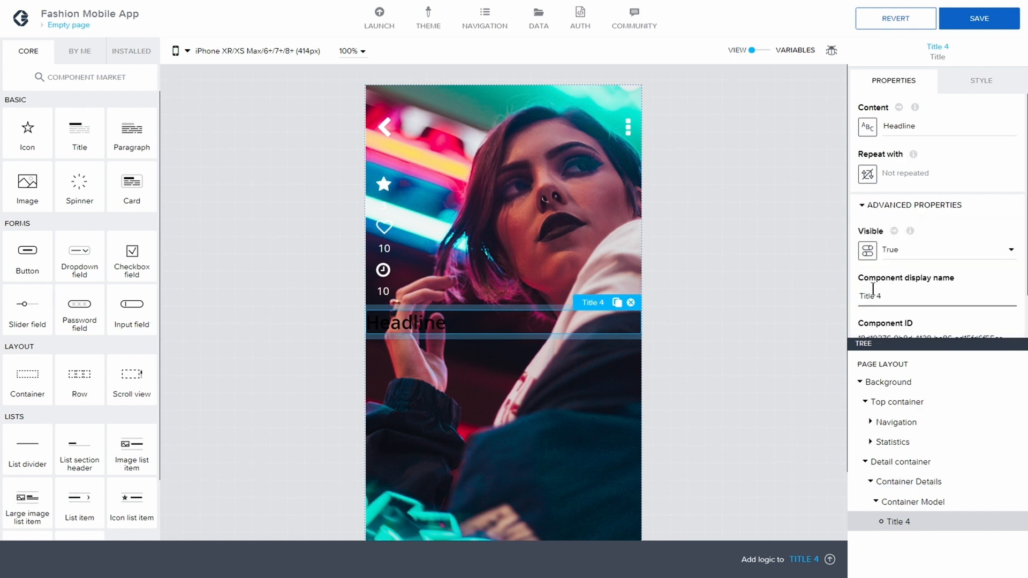
pyautogui.write('Text Name')
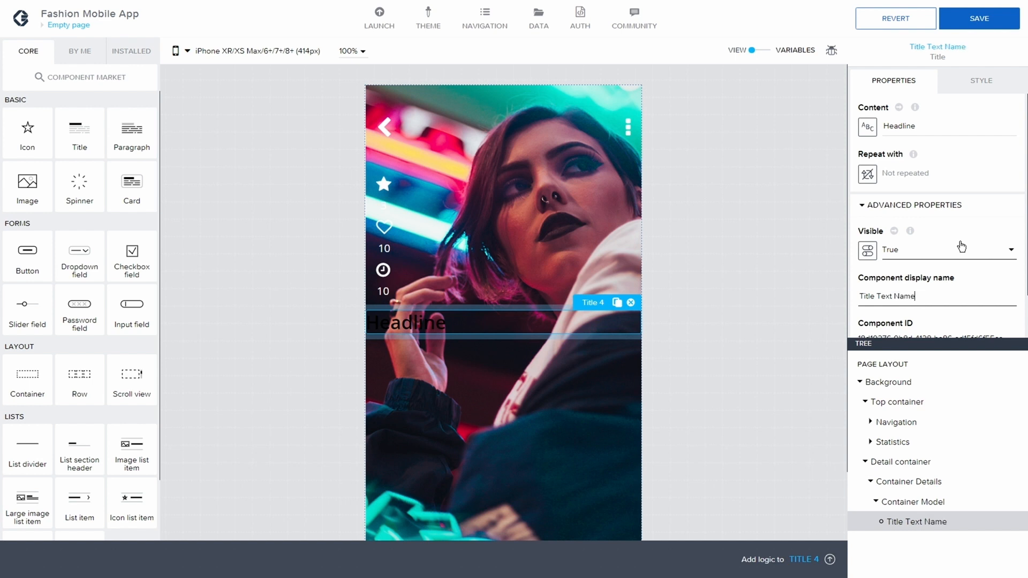
# Duplicate Title Text Name within Container Model.
pyautogui.click(913, 505)
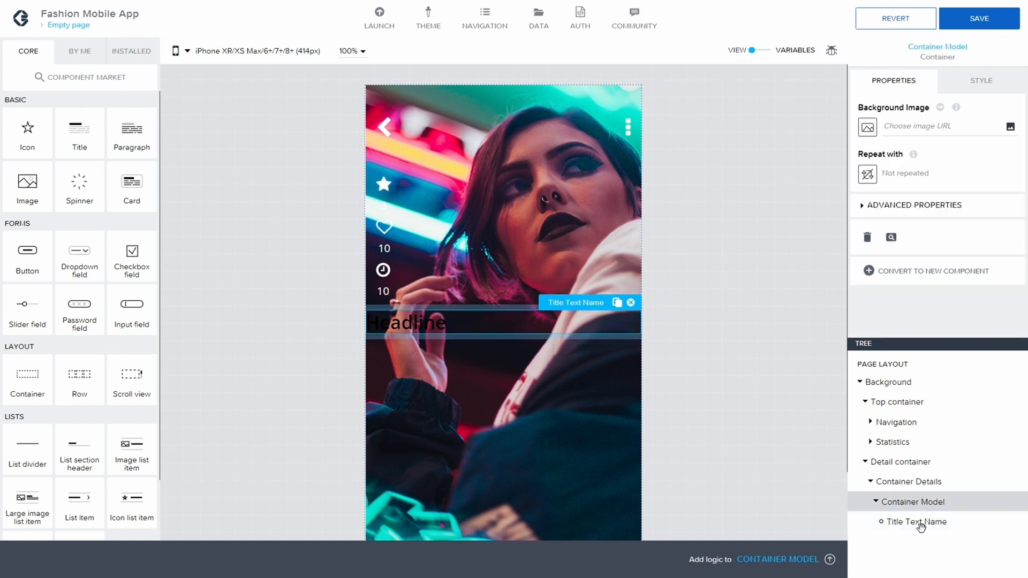
pyautogui.click(921, 524)
pyautogui.hotkey('ctrl', 'c')
pyautogui.hotkey('ctrl', 'v')
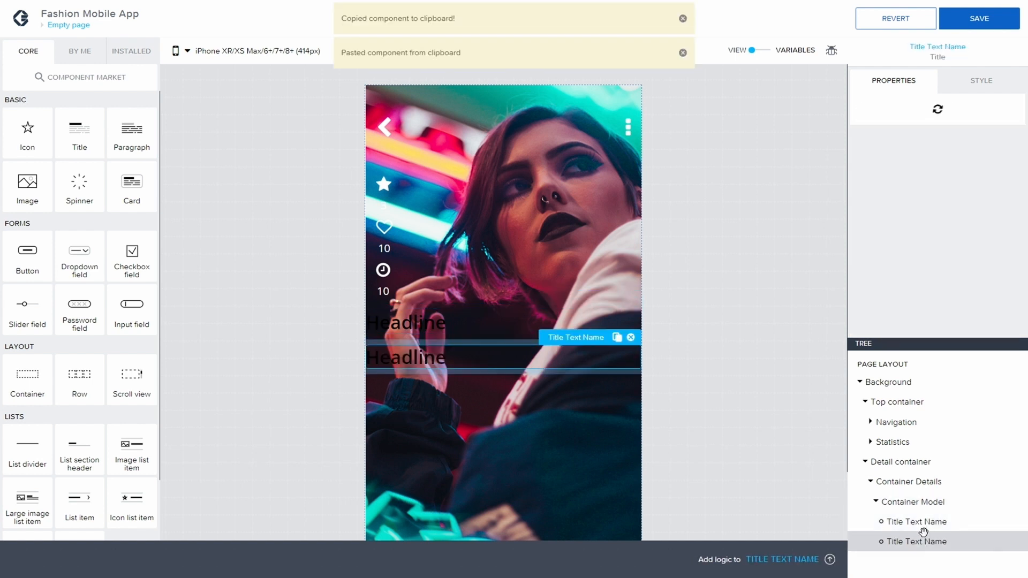
# Change the duplicated title's display name to Description Text.
pyautogui.click(868, 206)
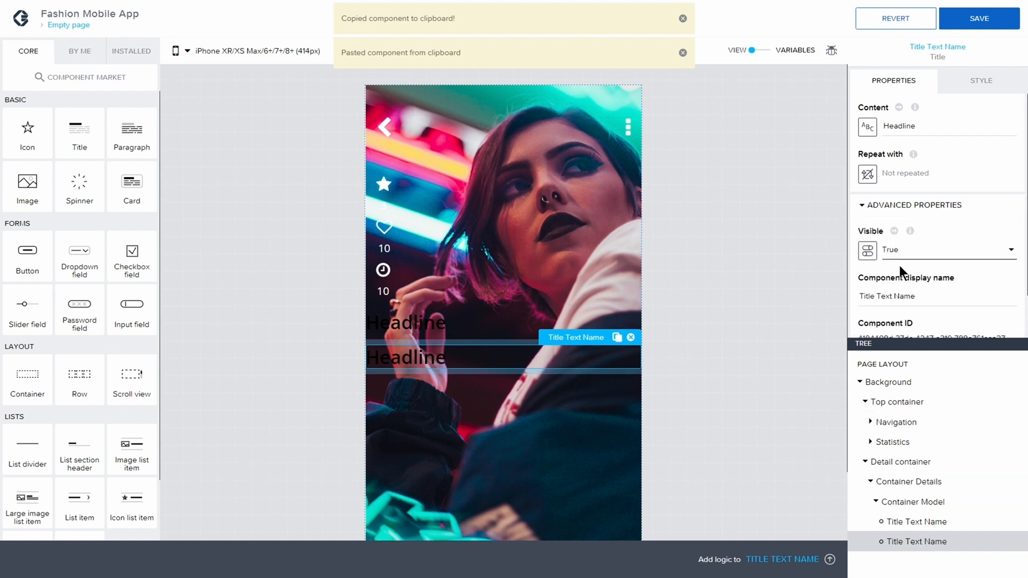
pyautogui.click(917, 298)
pyautogui.press('BackSpace')
pyautogui.press('BackSpace')
pyautogui.press('BackSpace')
pyautogui.press('BackSpace')
pyautogui.press('BackSpace')
pyautogui.press('BackSpace')
pyautogui.press('BackSpace')
pyautogui.press('BackSpace')
pyautogui.press('BackSpace')
pyautogui.press('BackSpace')
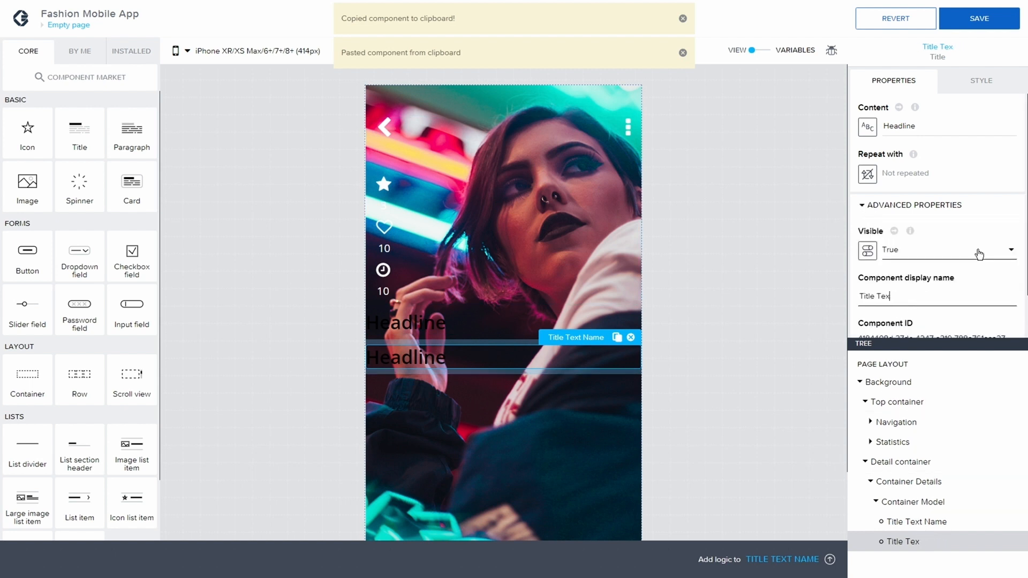
pyautogui.press('BackSpace')
pyautogui.press('BackSpace')
pyautogui.press('BackSpace')
pyautogui.press('BackSpace')
pyautogui.press('BackSpace')
pyautogui.write('Descri')
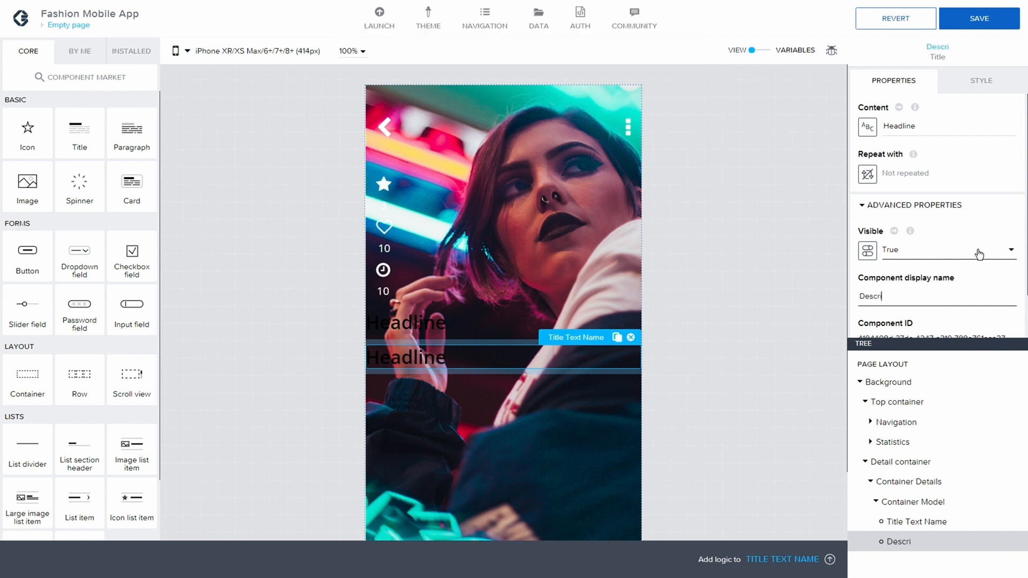
pyautogui.write('ption Text')
# Replace the Headline content of Title Text Name with the model's full name.
pyautogui.click(917, 519)
pyautogui.moveTo(955, 128); pyautogui.dragTo(764, 112)
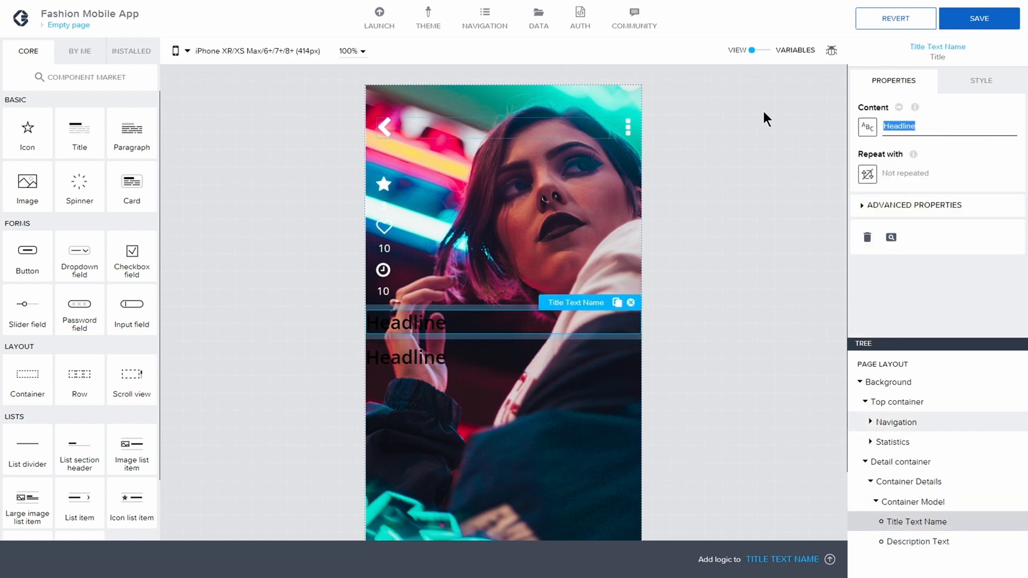
pyautogui.write('Ni')
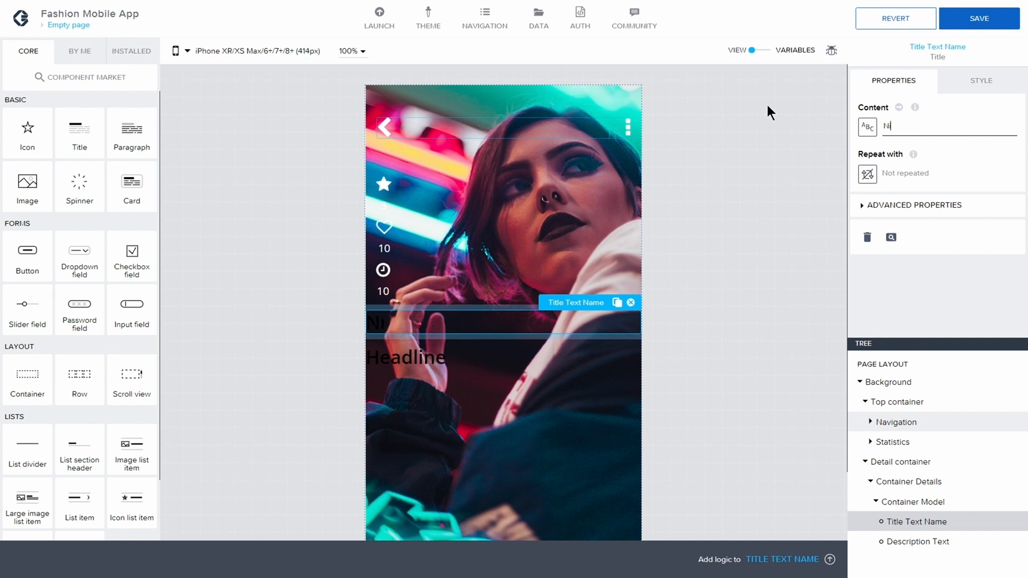
pyautogui.write('kita Williams')
pyautogui.press('Return')
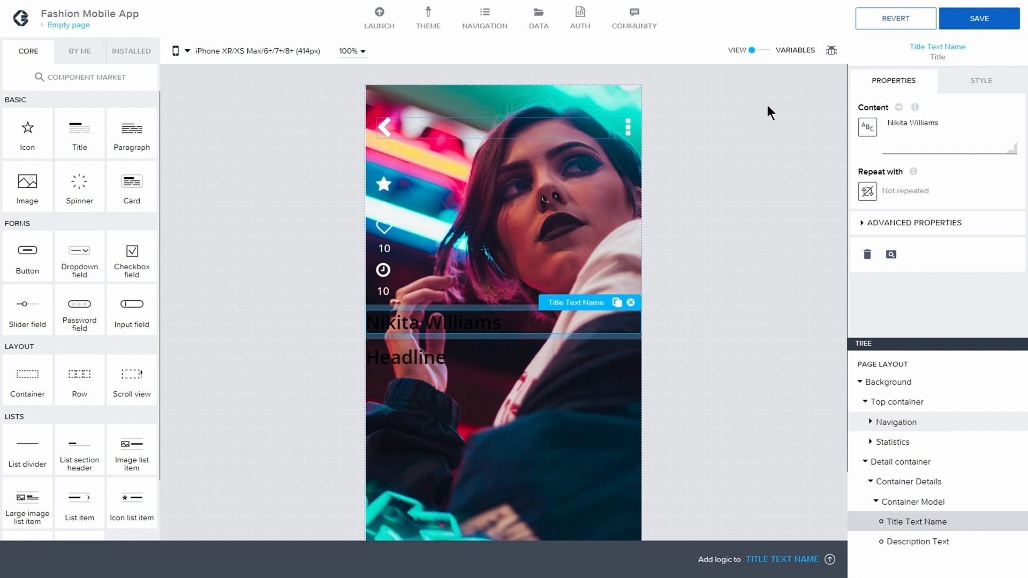
pyautogui.click(767, 105)
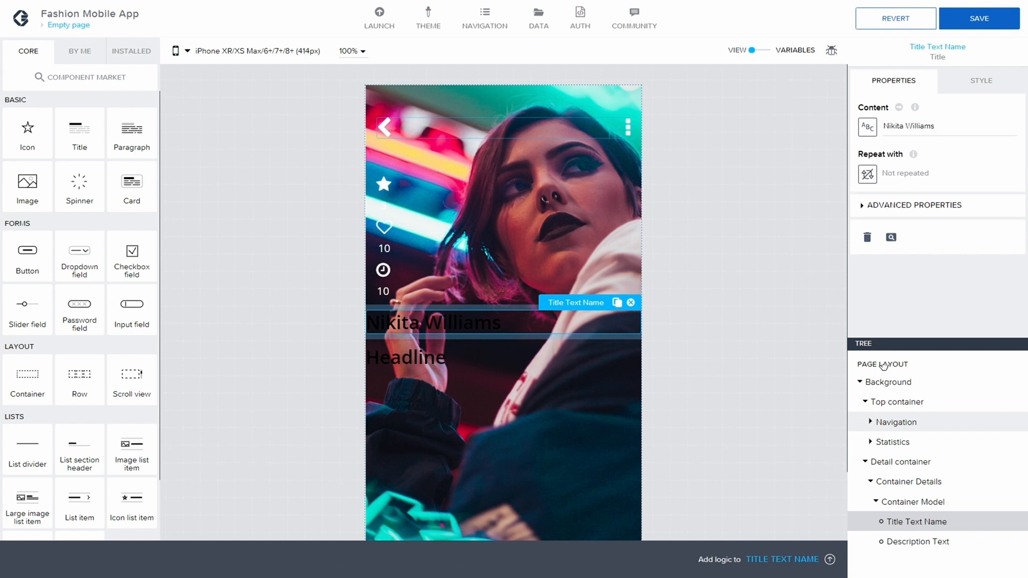
# Set the top and bottom margins of Title Text Name to 0.
pyautogui.click(979, 81)
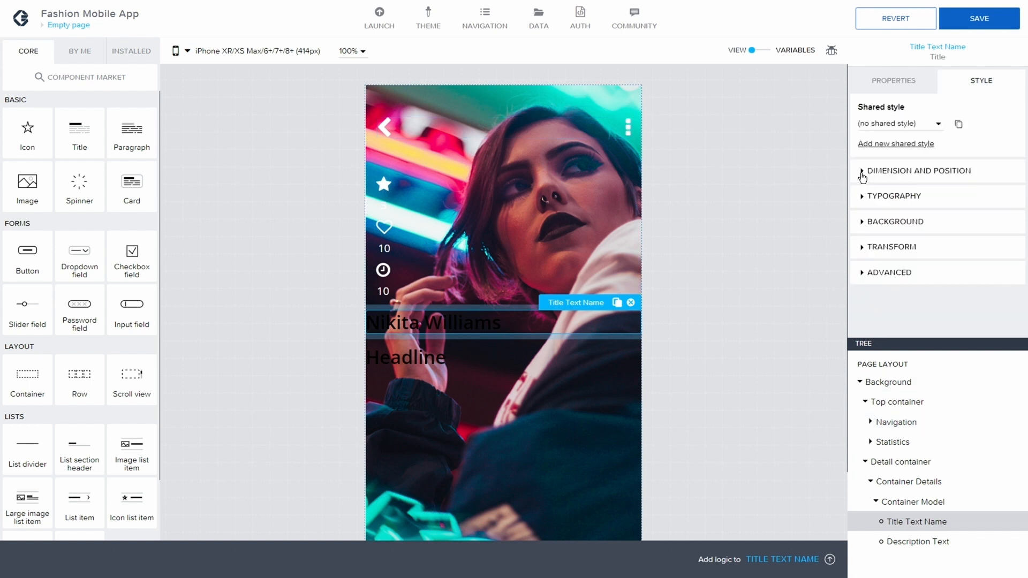
pyautogui.click(862, 172)
pyautogui.scroll(-3, 941, 224)
pyautogui.click(937, 262)
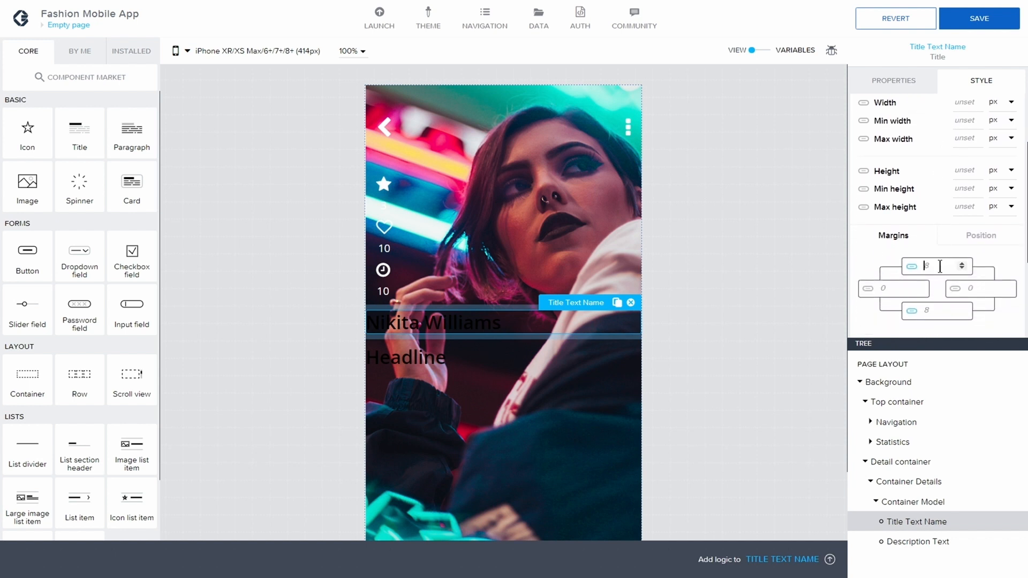
pyautogui.write('0')
pyautogui.click(934, 304)
pyautogui.write('0')
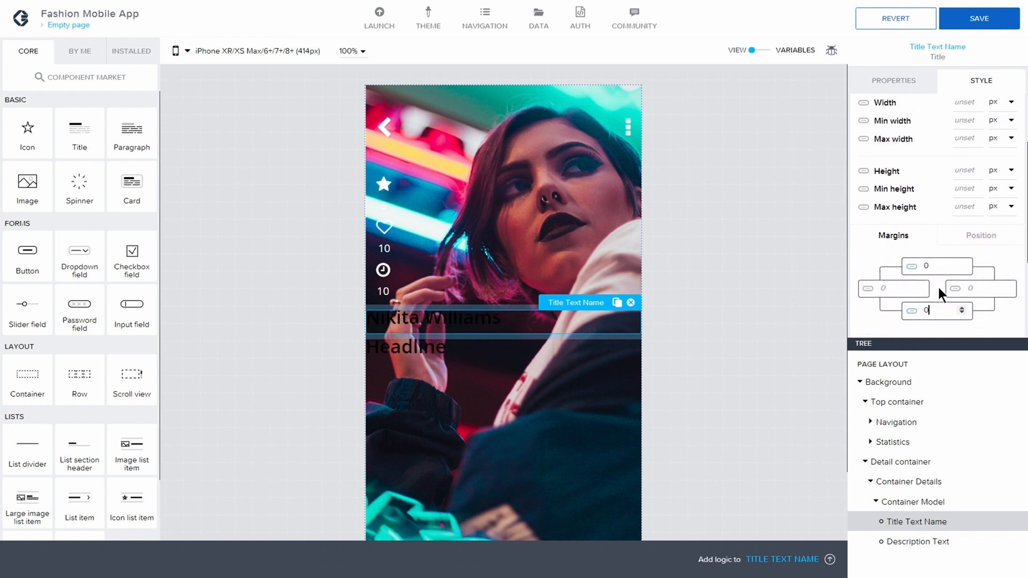
# Open the typography settings of Title Text Name and examine its font, size and color options.
pyautogui.scroll(-3, 969, 231)
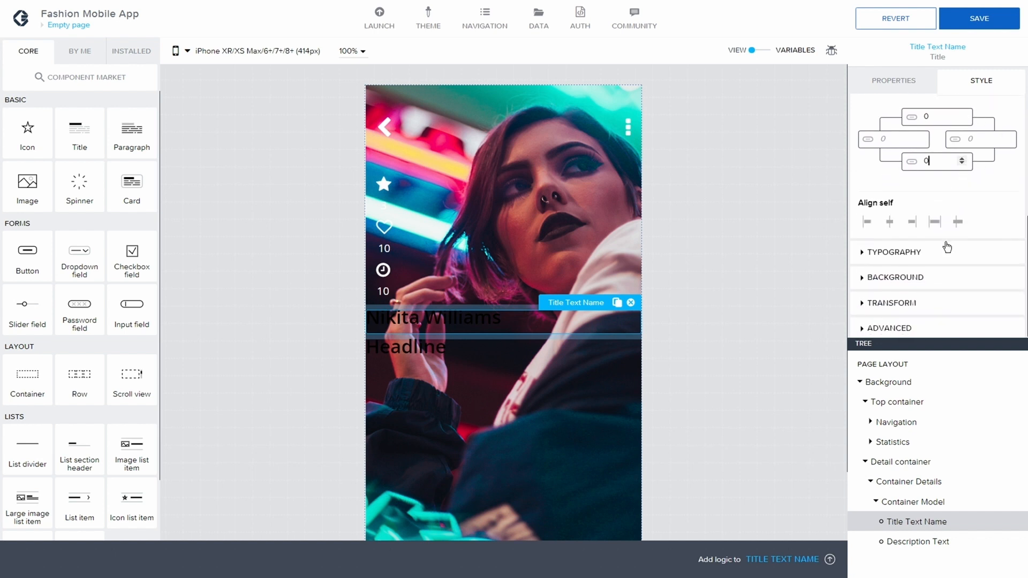
pyautogui.click(880, 260)
pyautogui.scroll(-3, 949, 262)
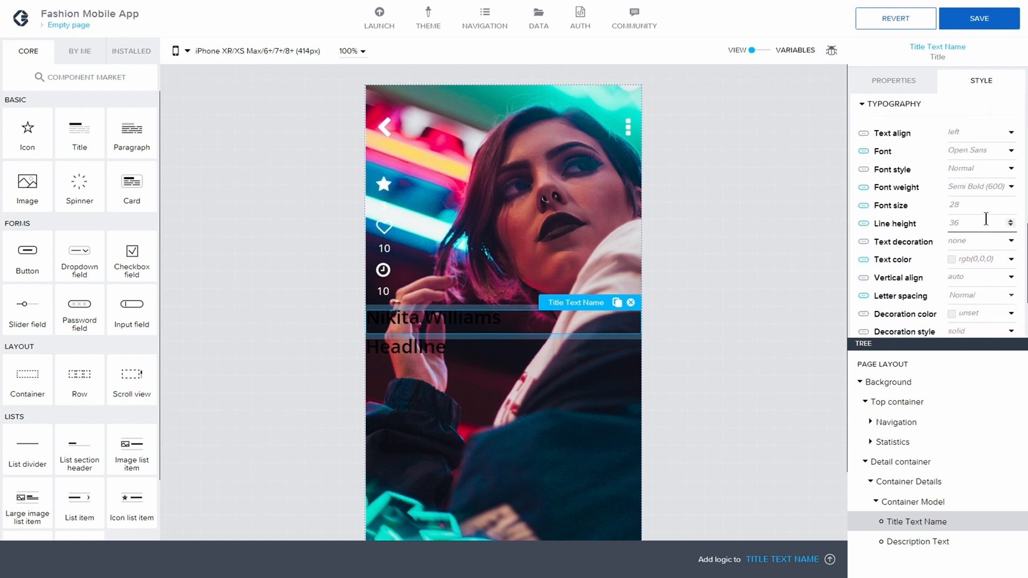
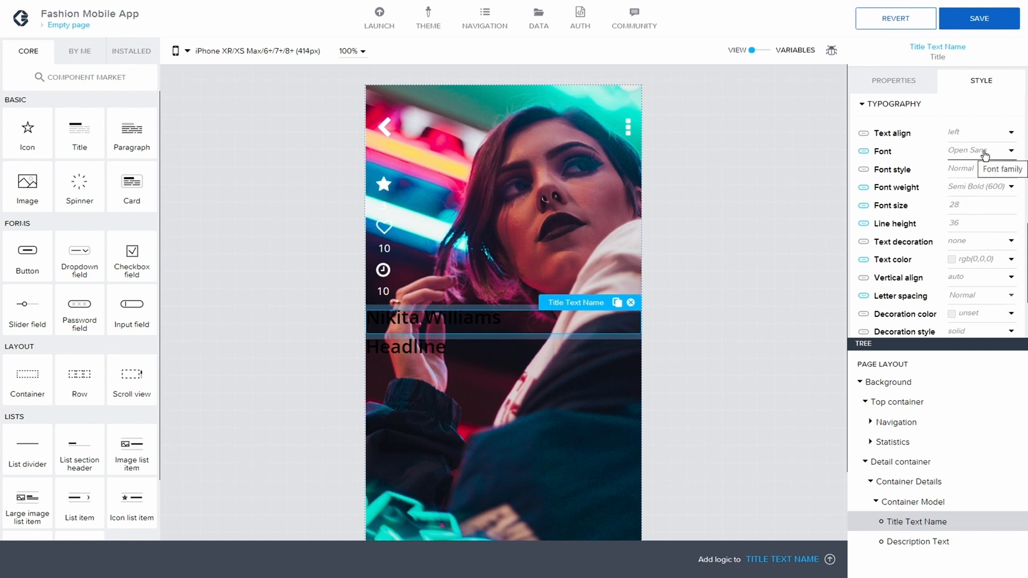
pyautogui.scroll(-2, 974, 230)
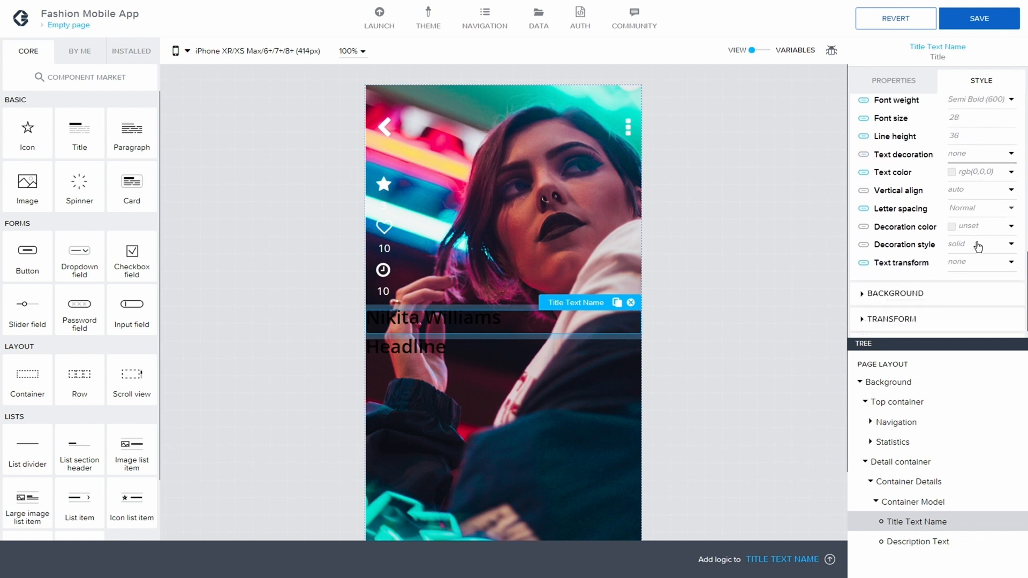
# Set the text color of Title Text Name to white, #FFF.
pyautogui.scroll(1, 975, 224)
pyautogui.click(1011, 211)
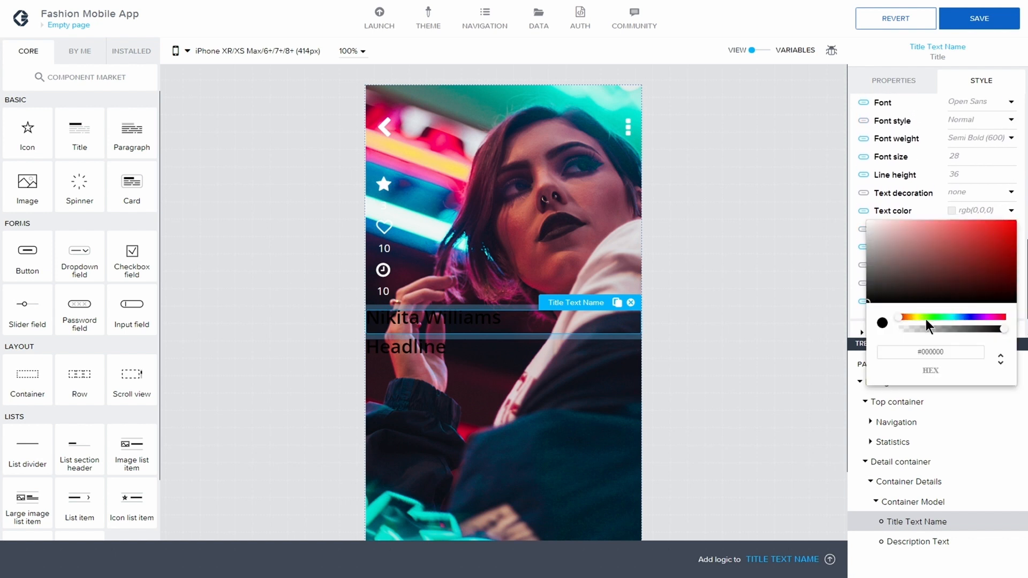
pyautogui.click(905, 346)
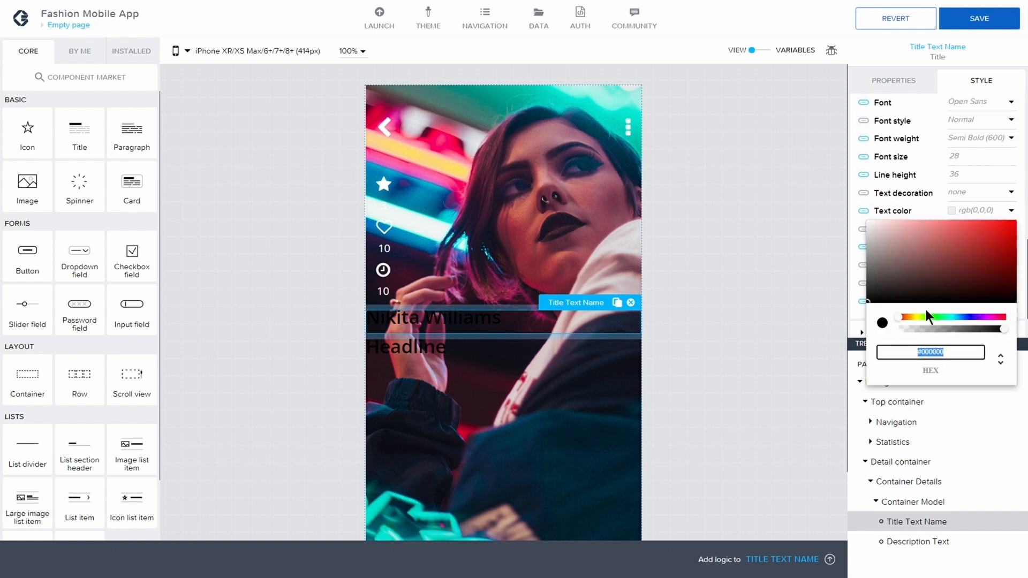
pyautogui.write('#FFF')
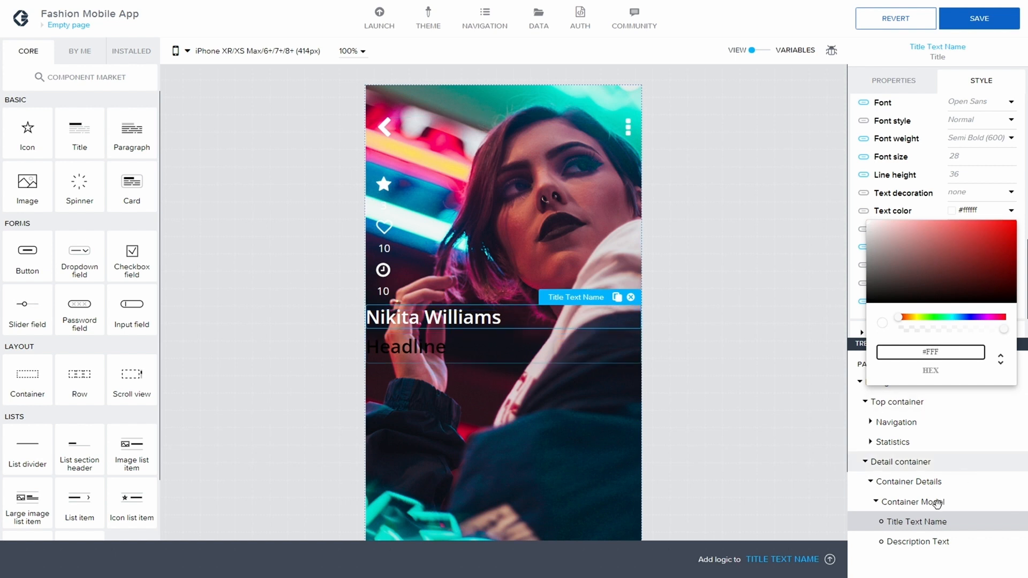
# Replace the content of Description Text with the copied paragraph beginning "Lorem ipsum dolor sit amet".
pyautogui.click(922, 544)
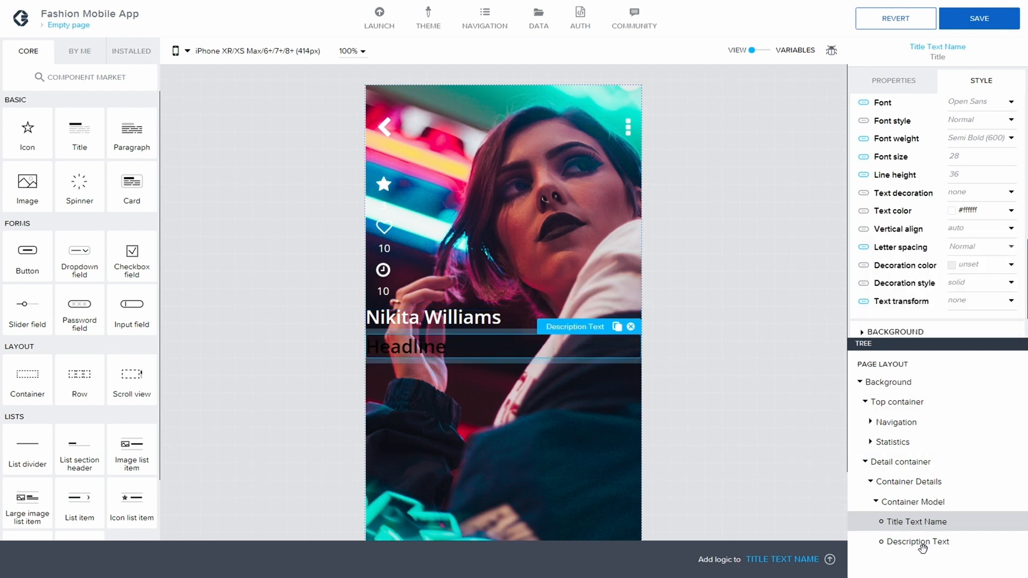
pyautogui.click(922, 544)
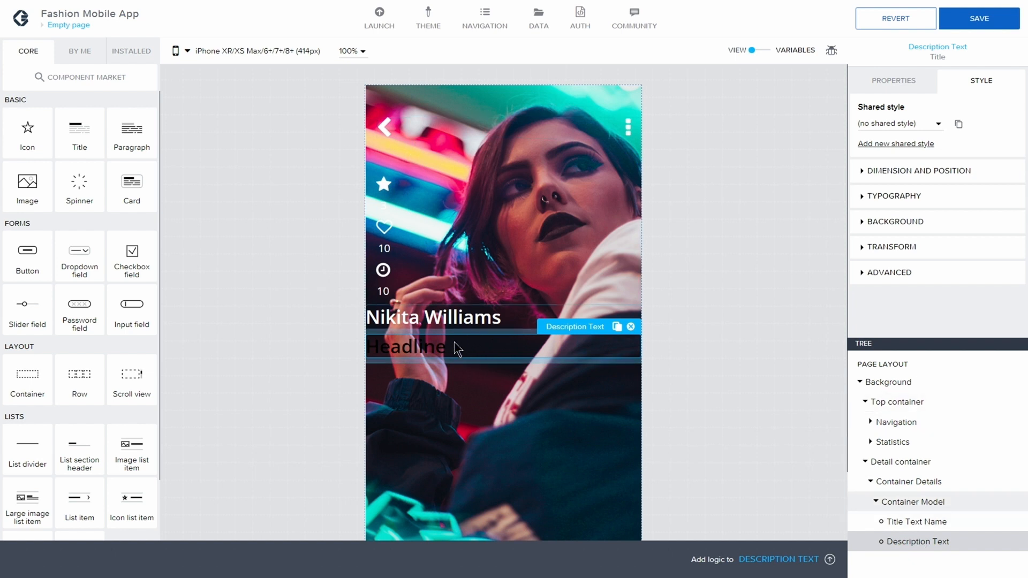
pyautogui.click(906, 80)
pyautogui.doubleClick(931, 128)
pyautogui.hotkey('ctrl', 'v')
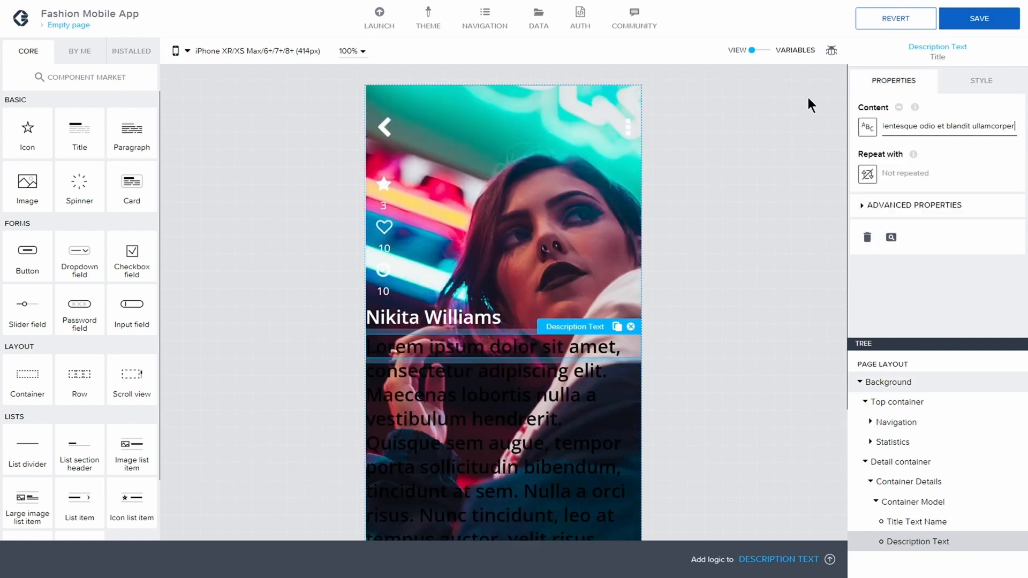
pyautogui.click(470, 374)
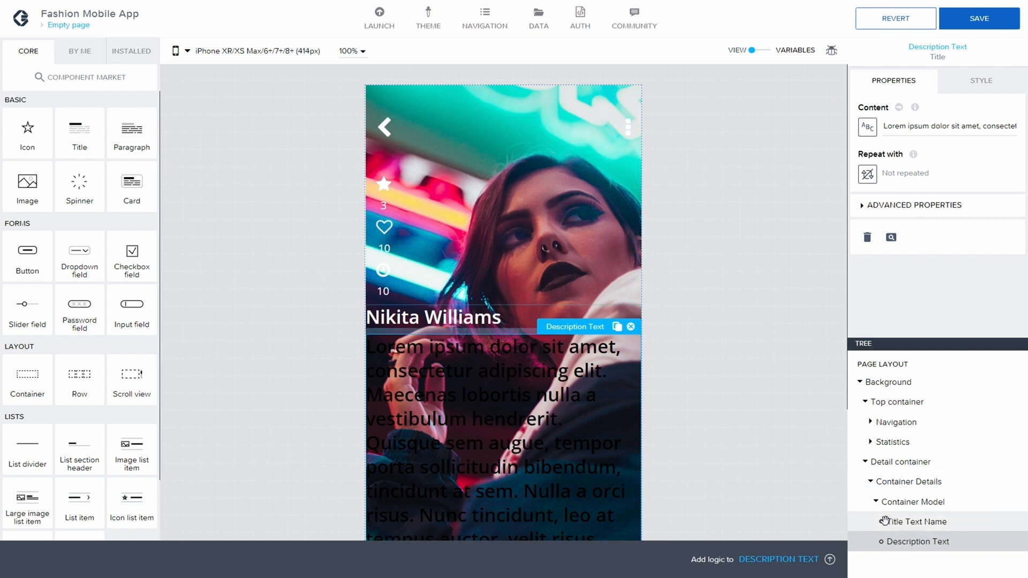
# Set the Description Text typography to font size 12, line height 16 and font weight Normal (400).
pyautogui.click(981, 80)
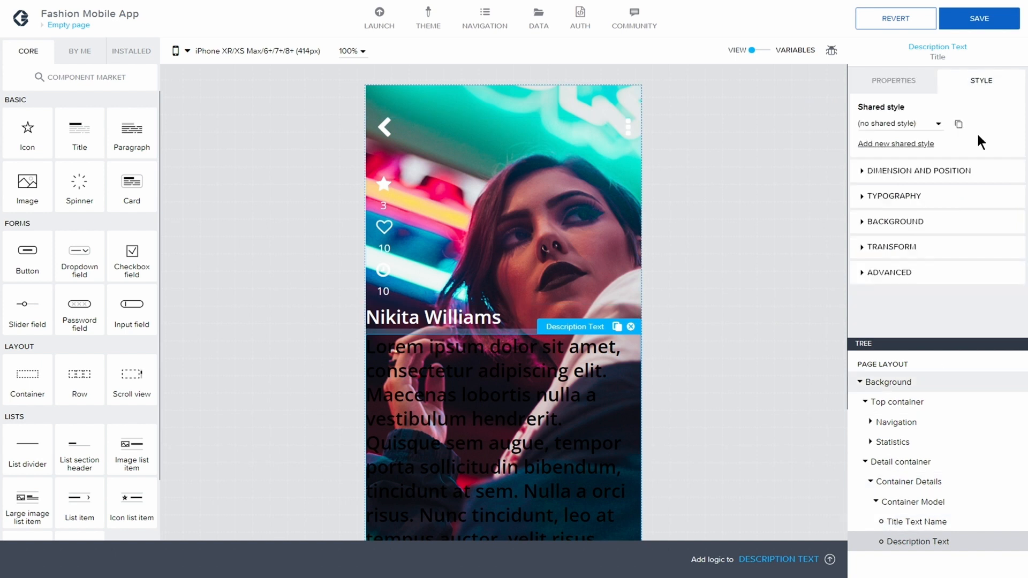
pyautogui.click(865, 196)
pyautogui.scroll(-2, 989, 195)
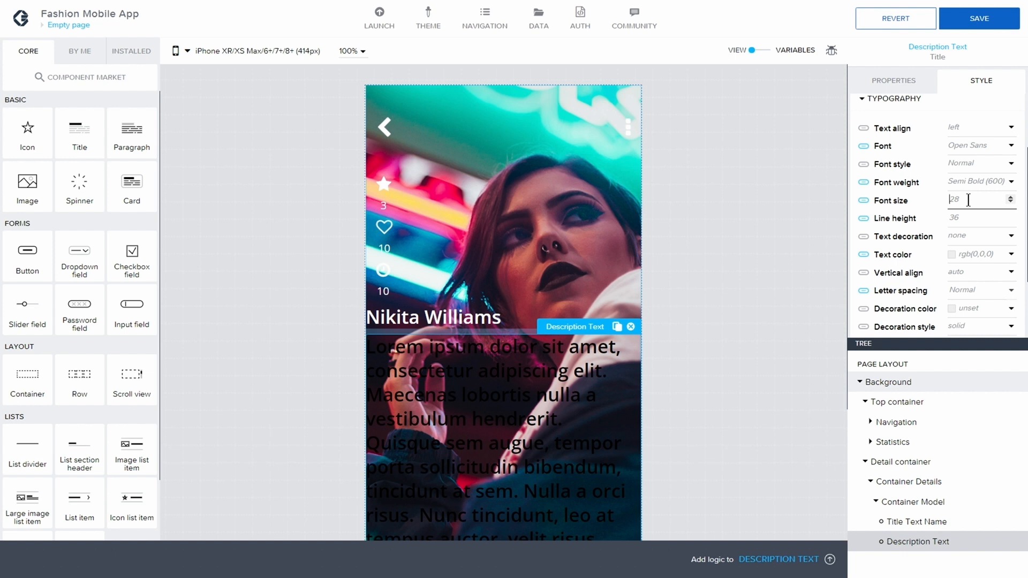
pyautogui.click(968, 200)
pyautogui.write('12')
pyautogui.click(967, 218)
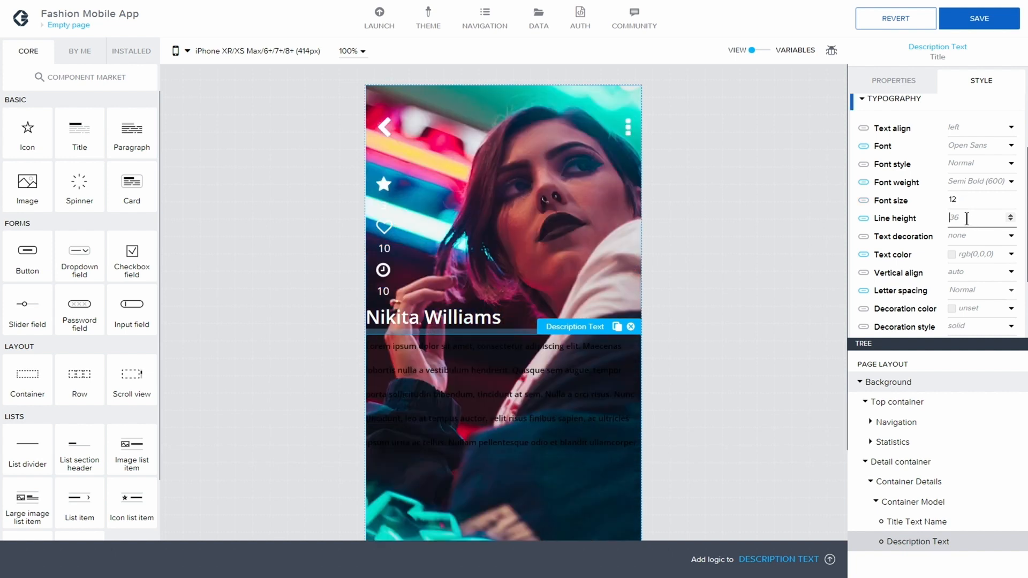
pyautogui.write('16')
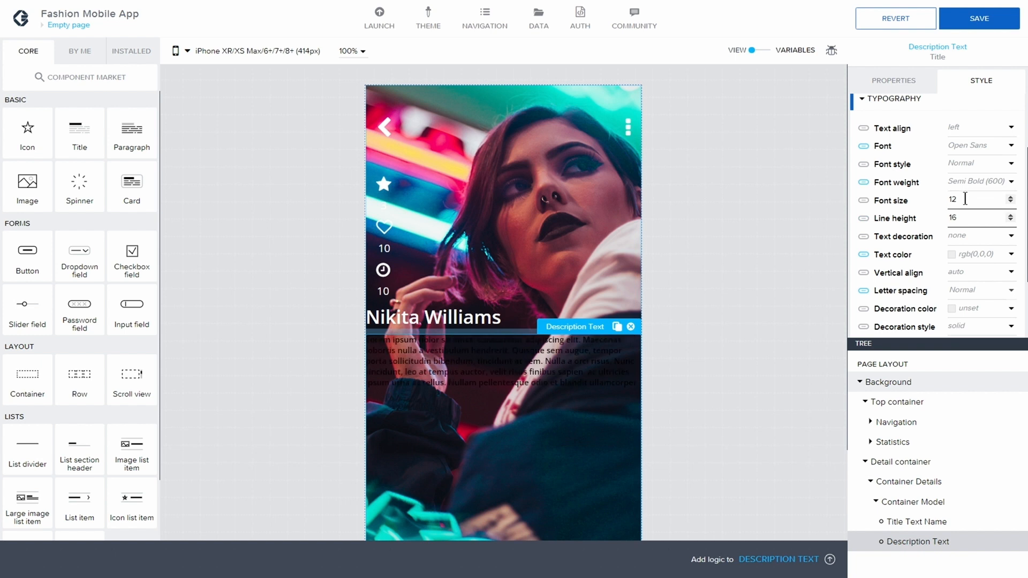
pyautogui.click(983, 186)
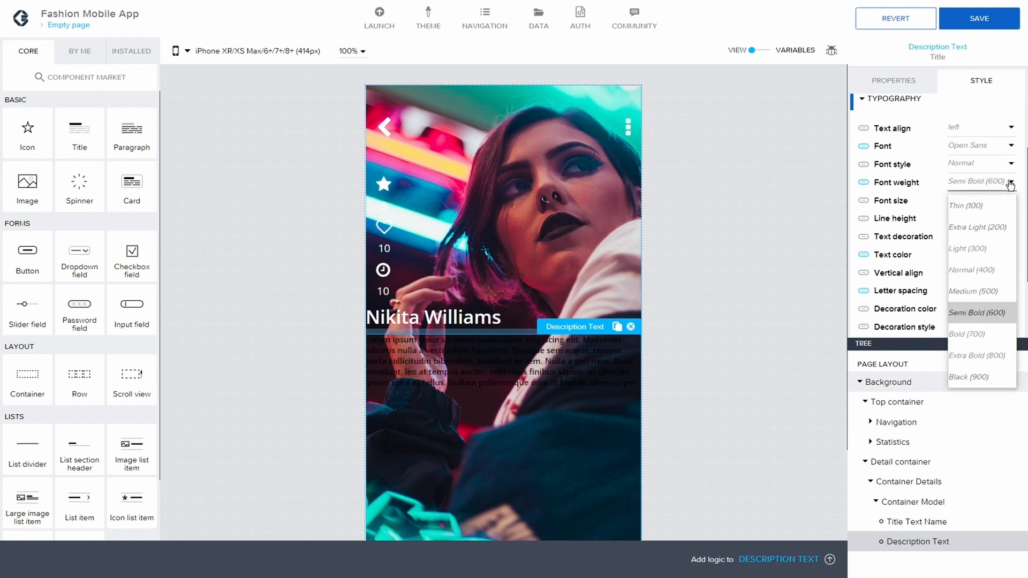
pyautogui.click(984, 274)
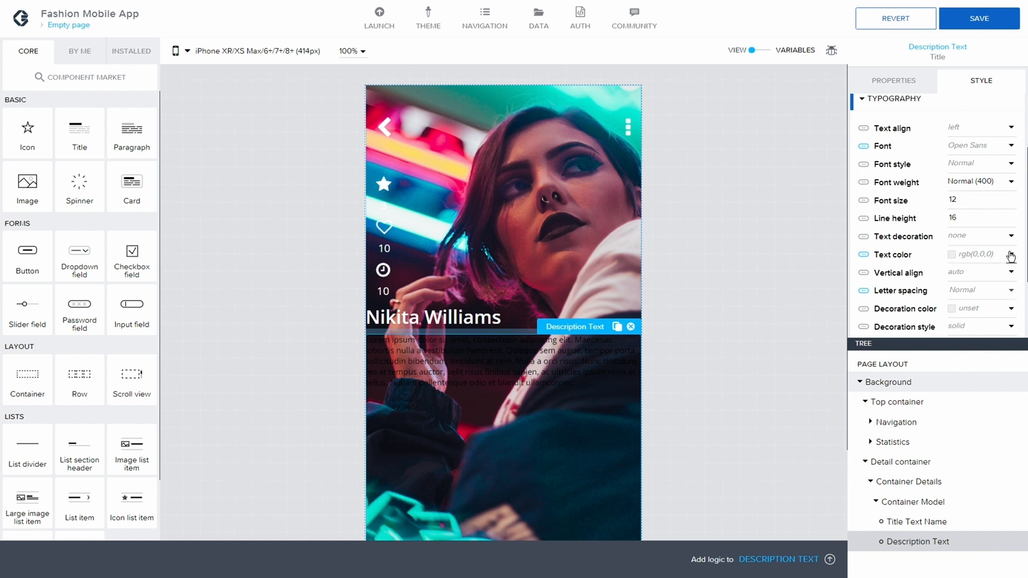
# Set the Description Text color to white, #FFF, and save the application.
pyautogui.click(978, 254)
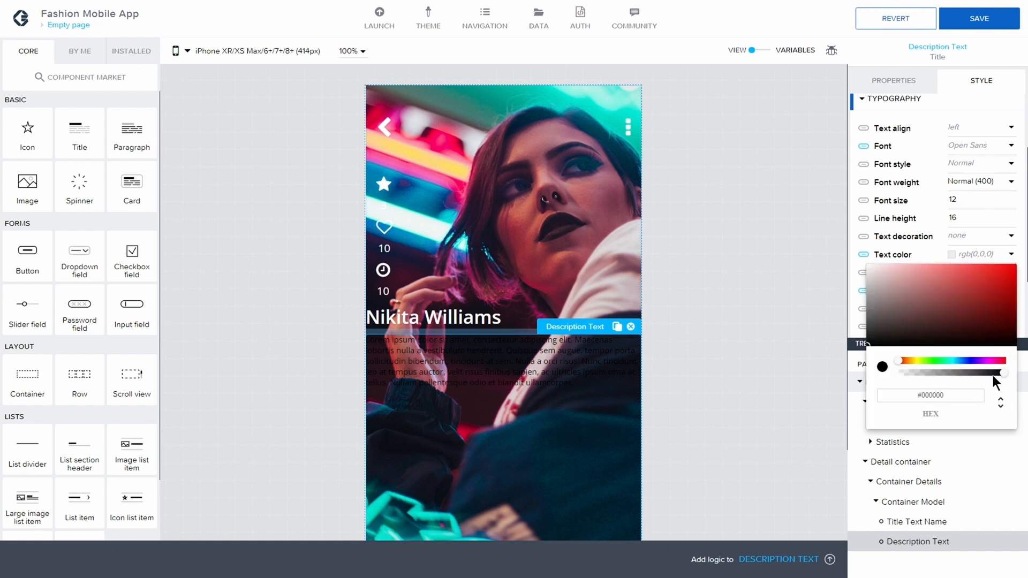
pyautogui.click(969, 395)
pyautogui.press('BackSpace')
pyautogui.press('BackSpace')
pyautogui.press('BackSpace')
pyautogui.press('BackSpace')
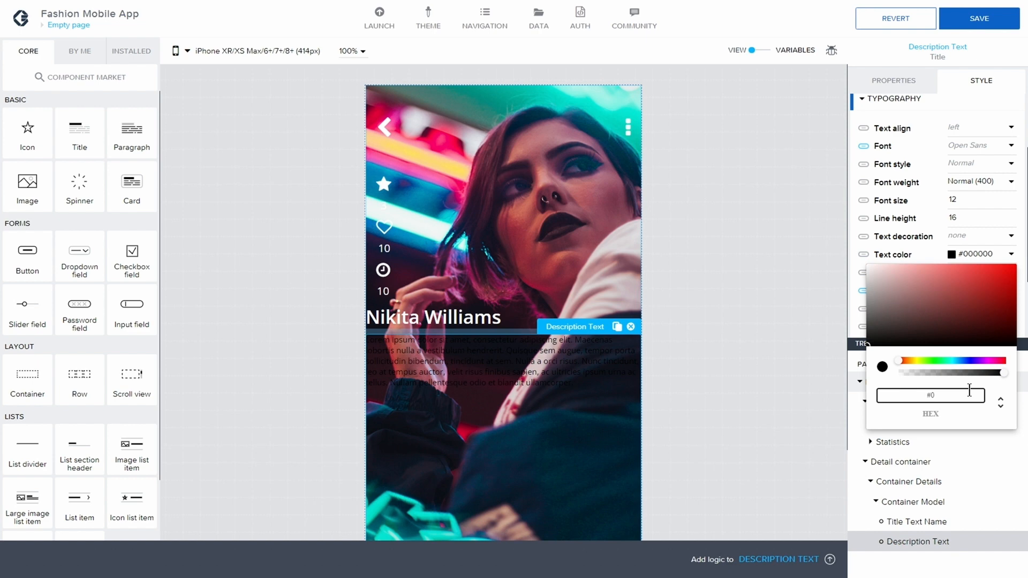
pyautogui.write('FFF')
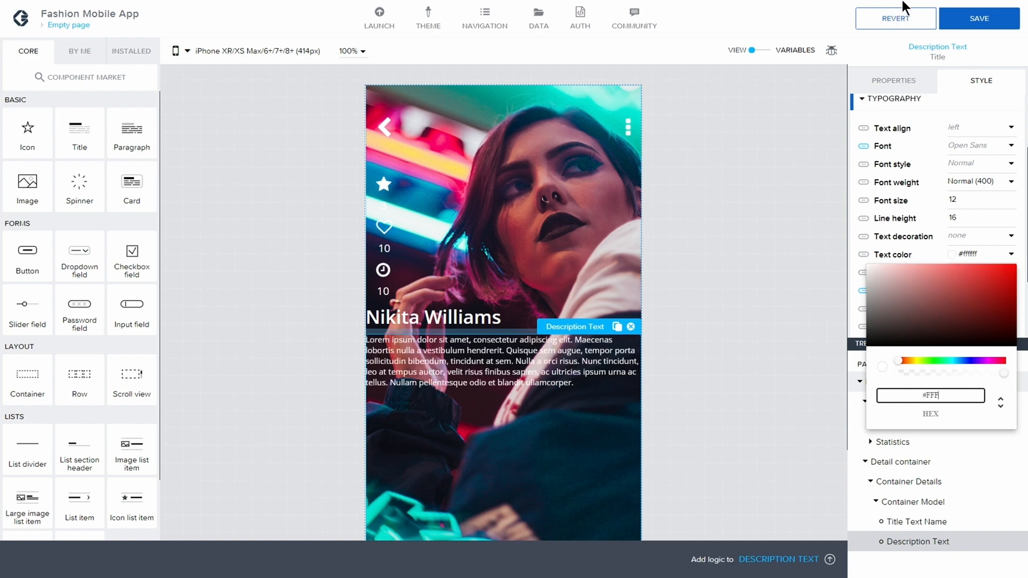
pyautogui.click(982, 24)
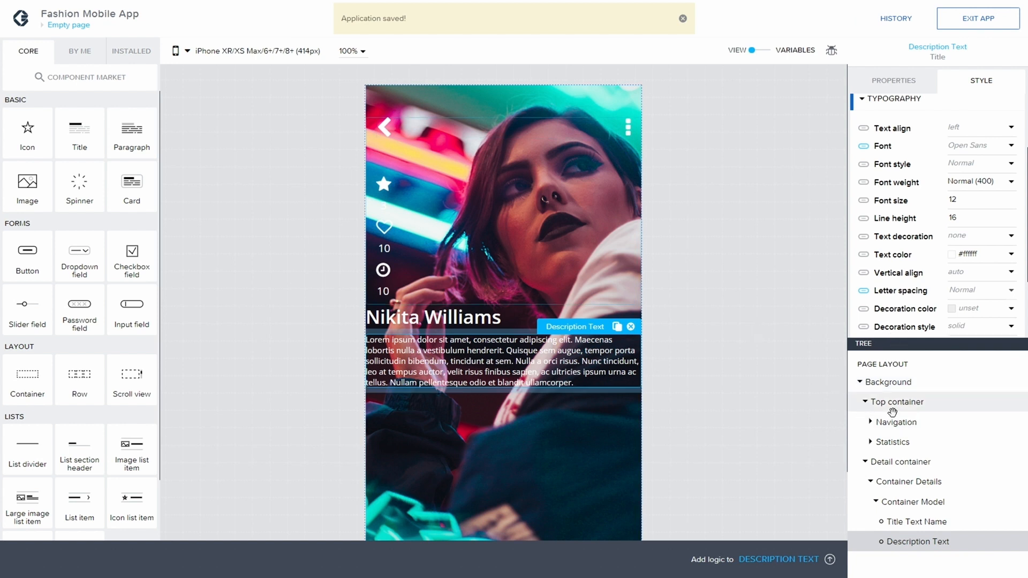
# Give the Detail container 16 px of left and right padding and save the application.
pyautogui.click(869, 481)
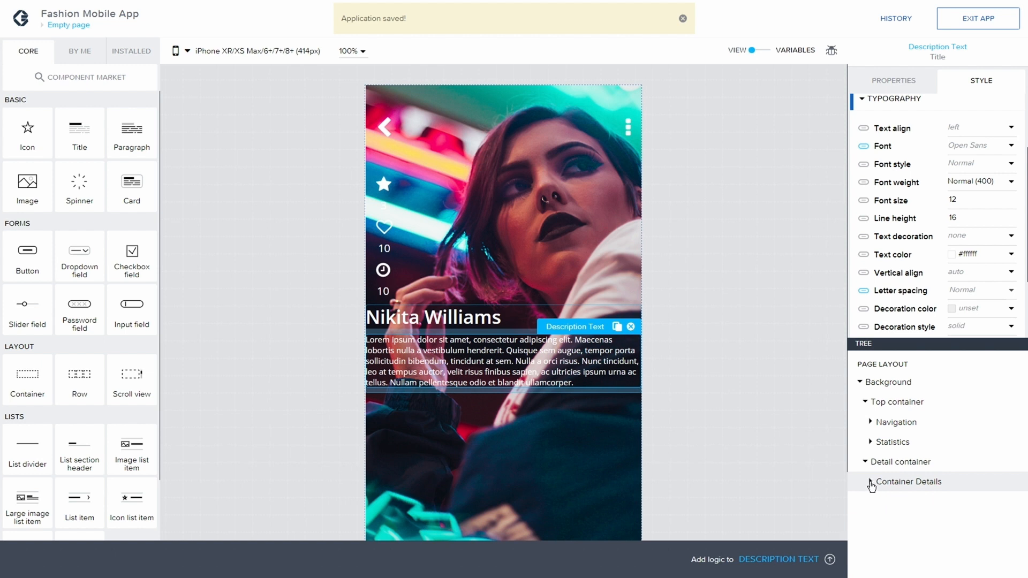
pyautogui.click(892, 462)
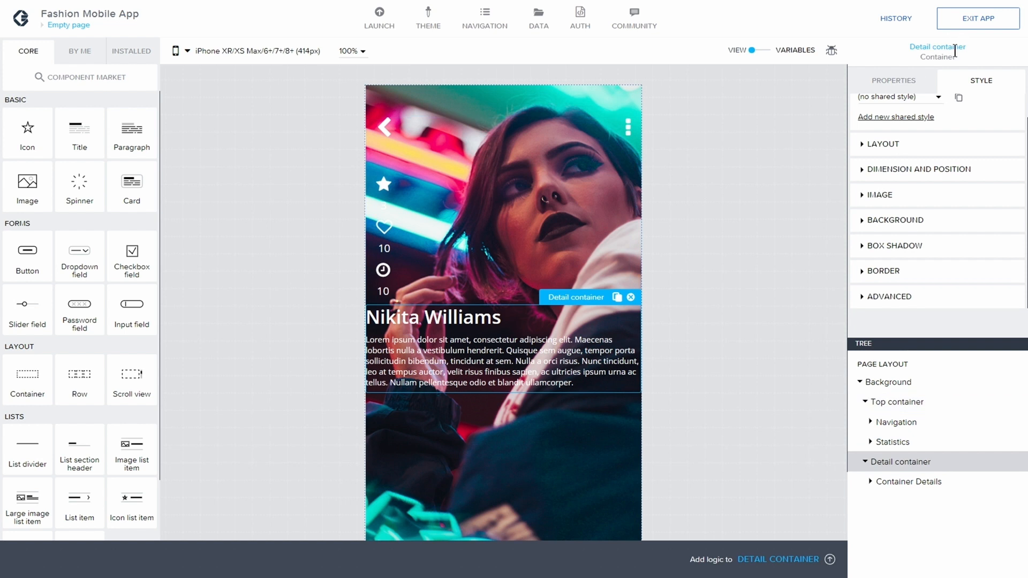
pyautogui.click(868, 171)
pyautogui.scroll(-3, 902, 203)
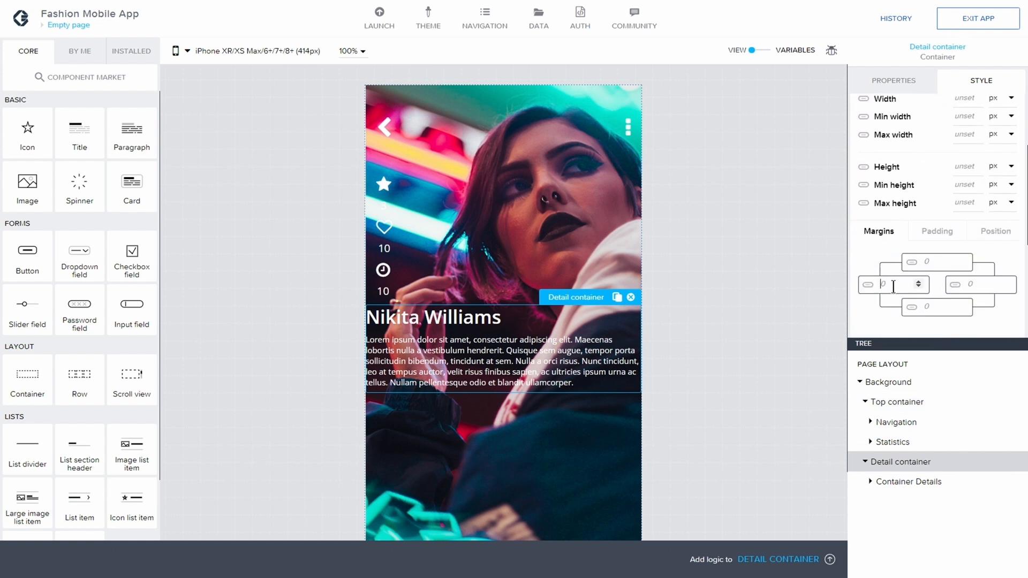
pyautogui.click(938, 232)
pyautogui.write('16')
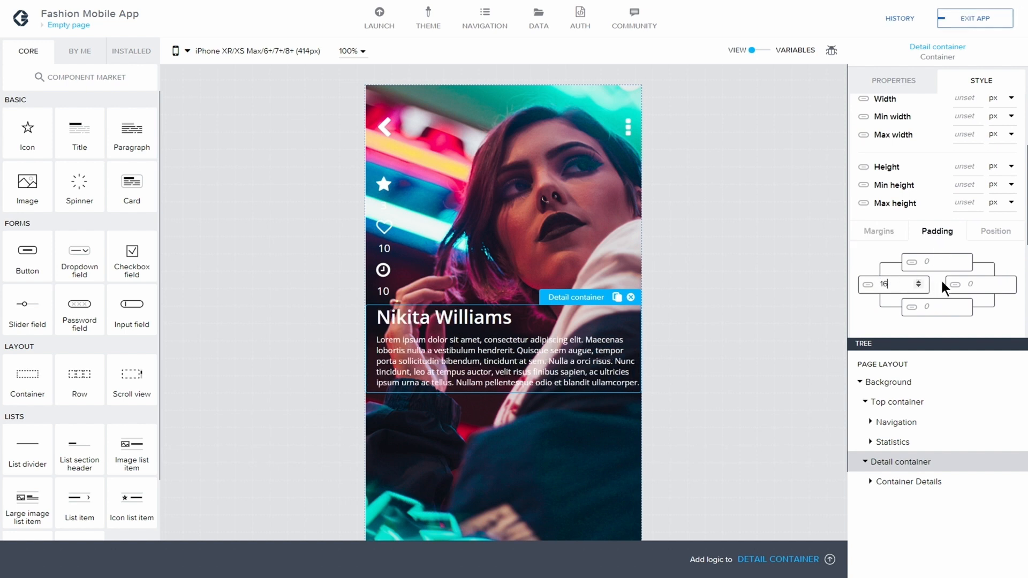
pyautogui.click(982, 283)
pyautogui.write('16')
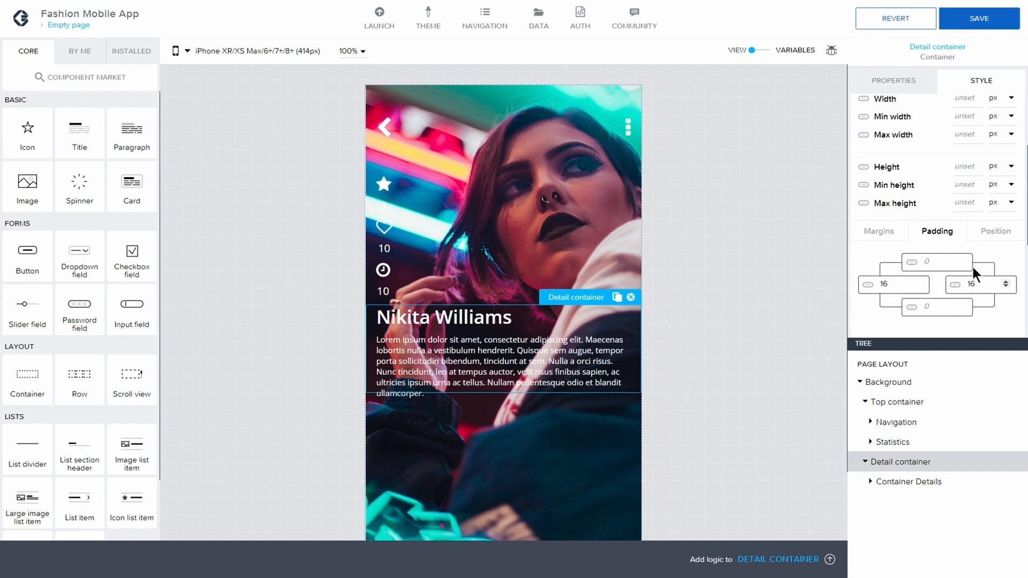
pyautogui.click(992, 20)
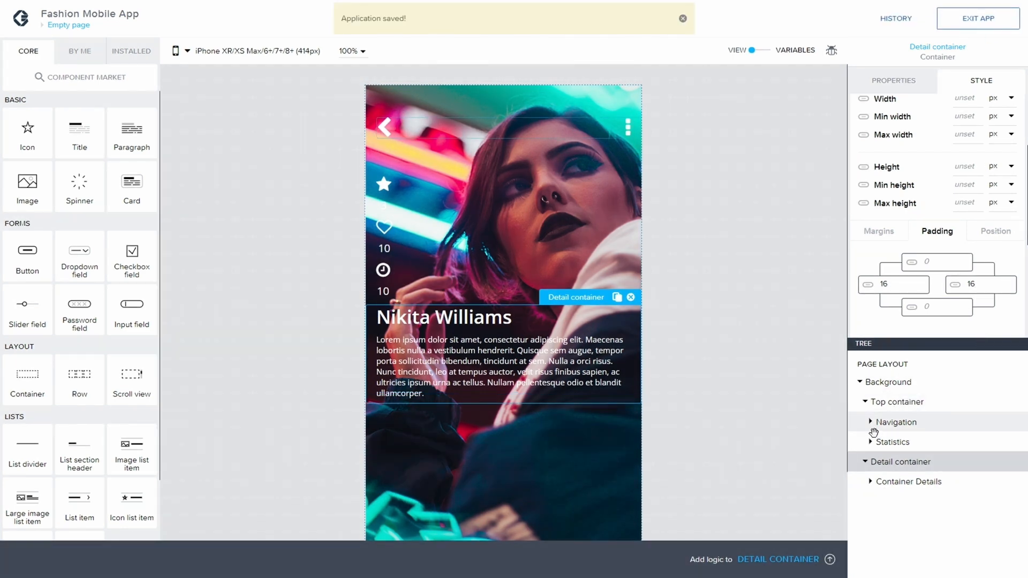
# Set the background color of Container Details to white, #FFF.
pyautogui.click(871, 481)
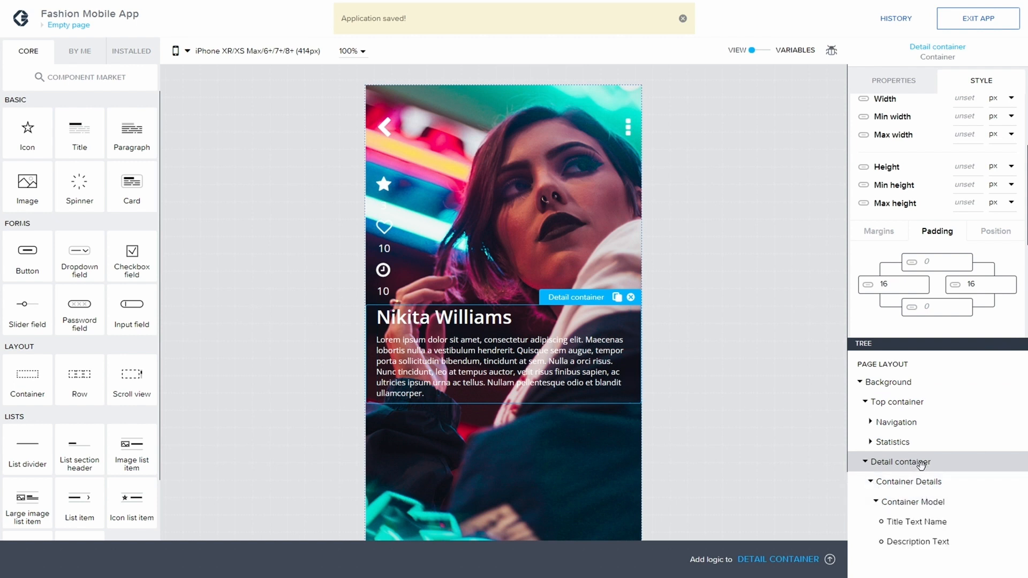
pyautogui.click(911, 482)
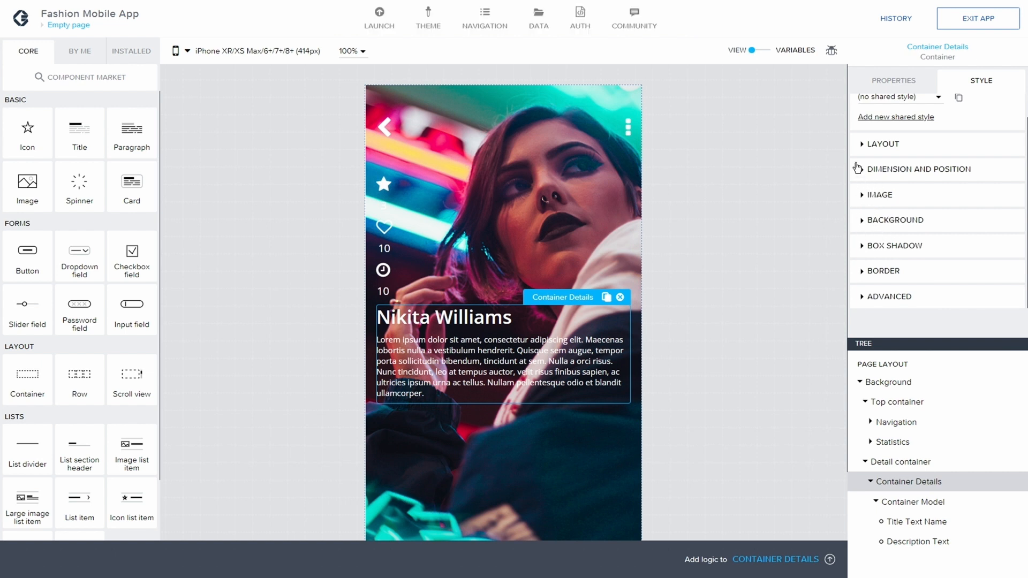
pyautogui.click(865, 220)
pyautogui.click(972, 242)
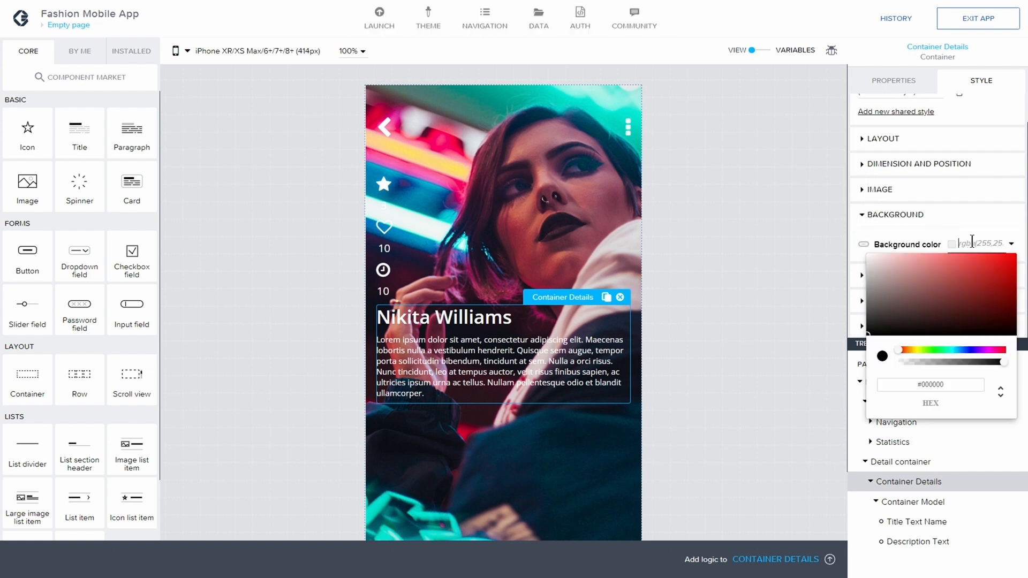
pyautogui.click(961, 384)
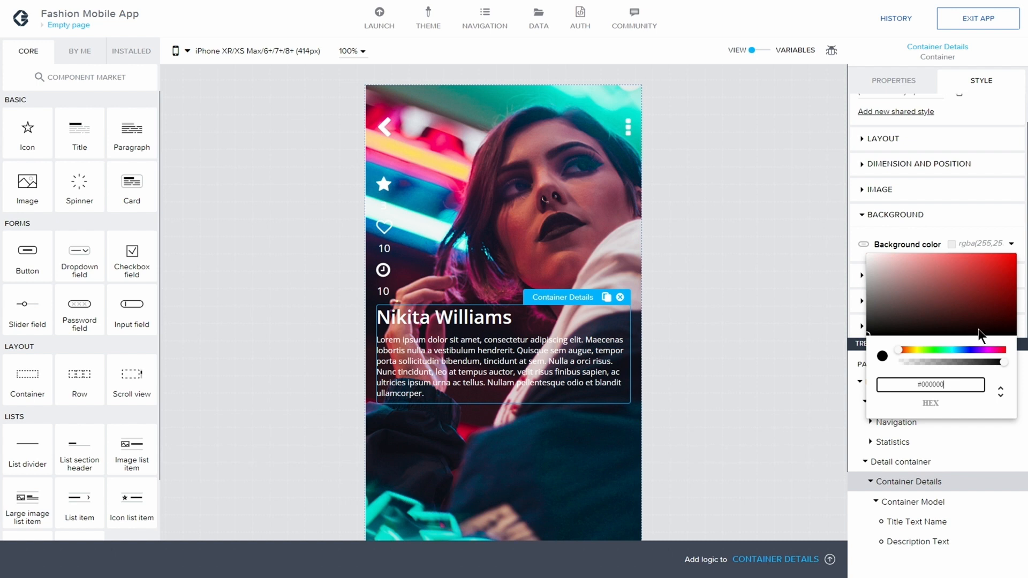
pyautogui.press('BackSpace')
pyautogui.press('BackSpace')
pyautogui.press('BackSpace')
pyautogui.press('BackSpace')
pyautogui.press('BackSpace')
pyautogui.press('BackSpace')
pyautogui.write('FFF')
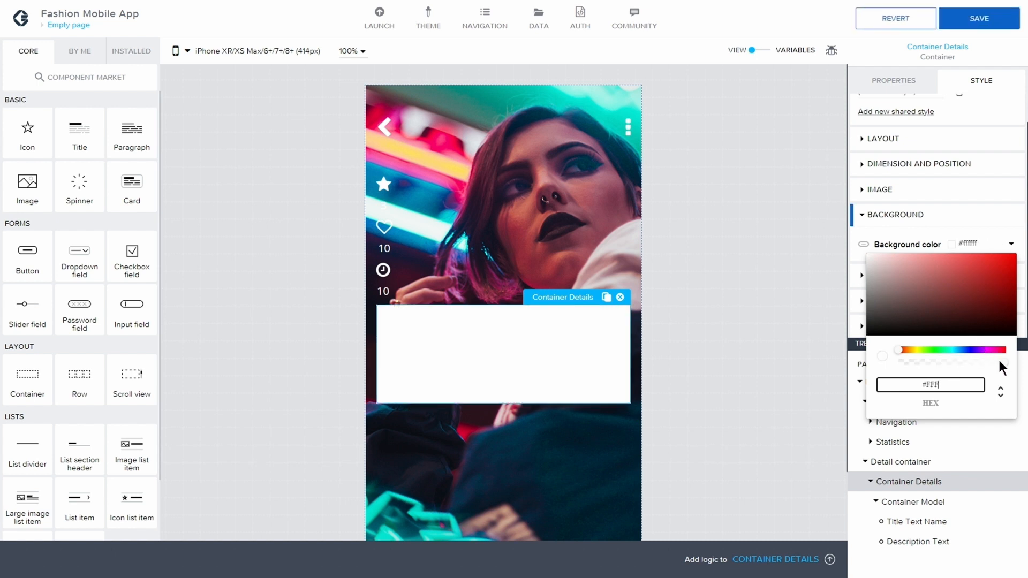
# Reduce the opacity of the Container Details background color to an alpha of 0.2.
pyautogui.moveTo(998, 358); pyautogui.dragTo(919, 358)
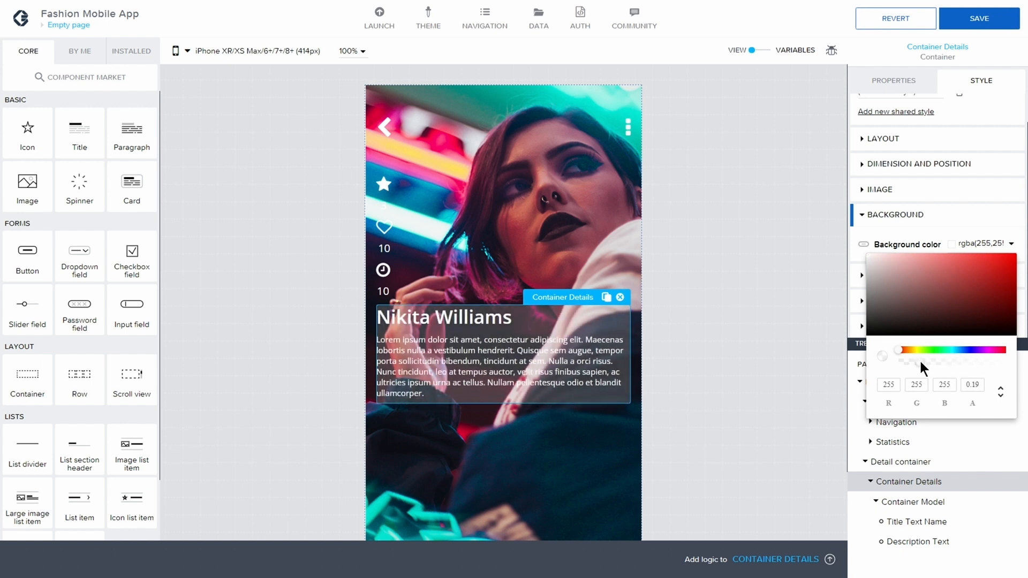
pyautogui.click(982, 385)
pyautogui.press('BackSpace')
pyautogui.press('BackSpace')
pyautogui.write('2')
pyautogui.click(940, 213)
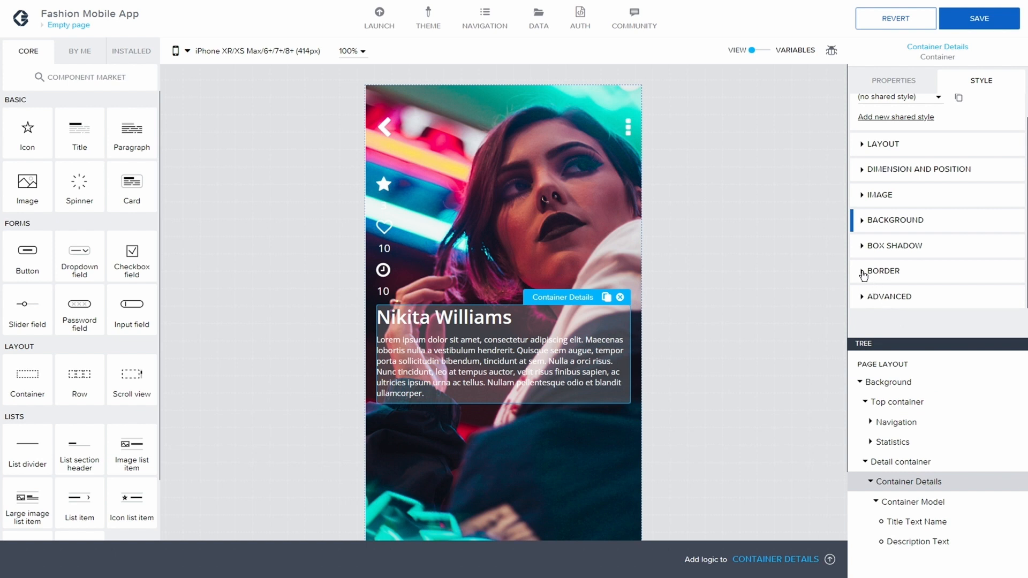
# Set the border radius of Container Details to 25.
pyautogui.click(881, 272)
pyautogui.scroll(-1, 883, 257)
pyautogui.click(976, 296)
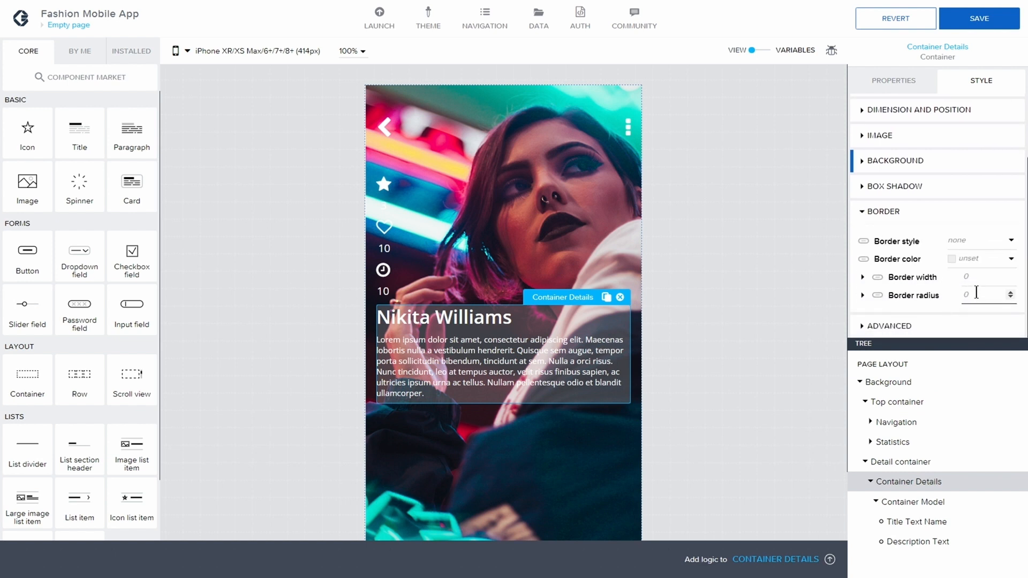
pyautogui.write('25')
pyautogui.click(979, 276)
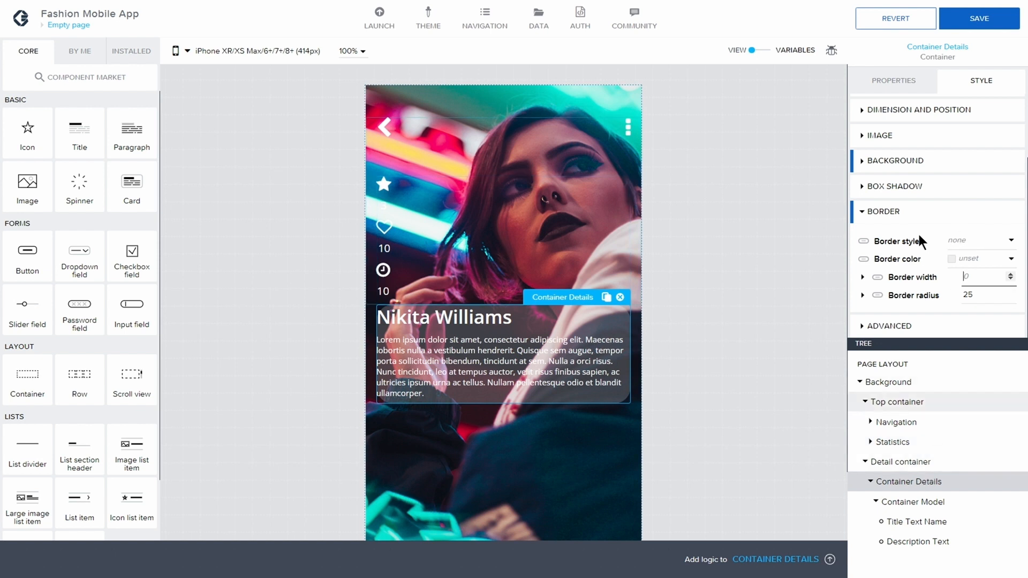
# Set the Container Details padding to 24 left, 8 bottom, 8 right and 16 top, and save the application.
pyautogui.click(929, 484)
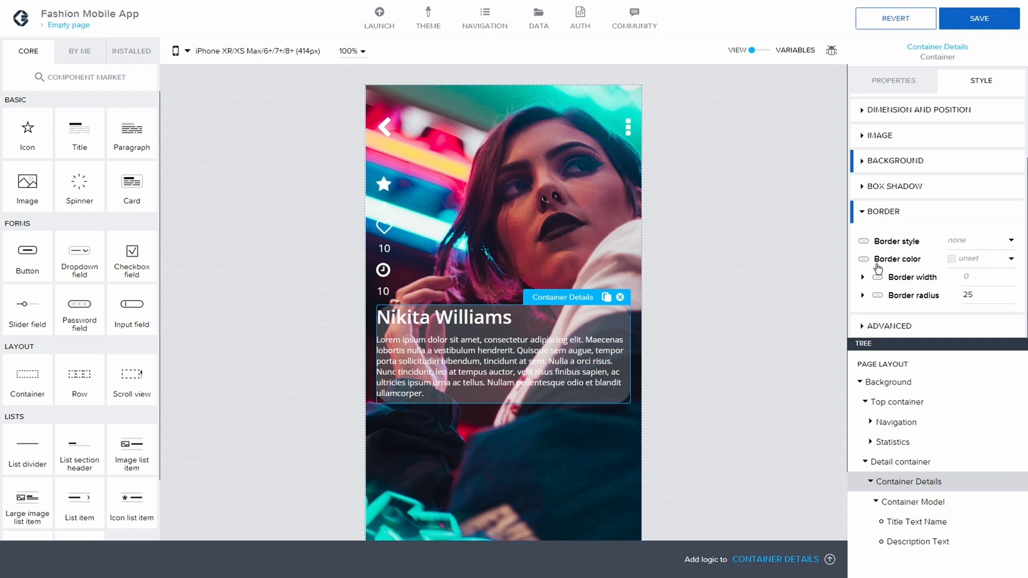
pyautogui.click(860, 110)
pyautogui.scroll(-3, 927, 218)
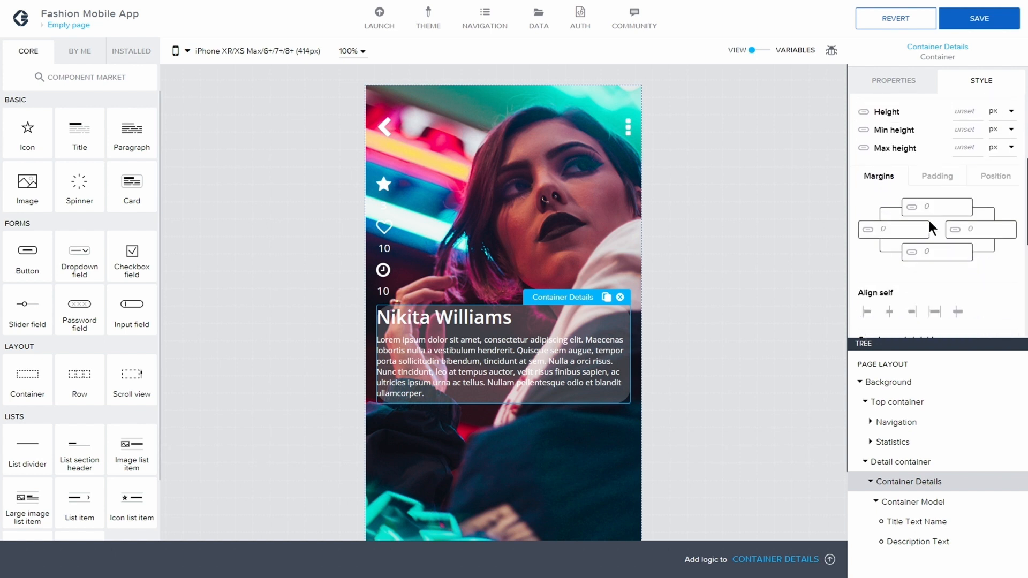
pyautogui.click(938, 179)
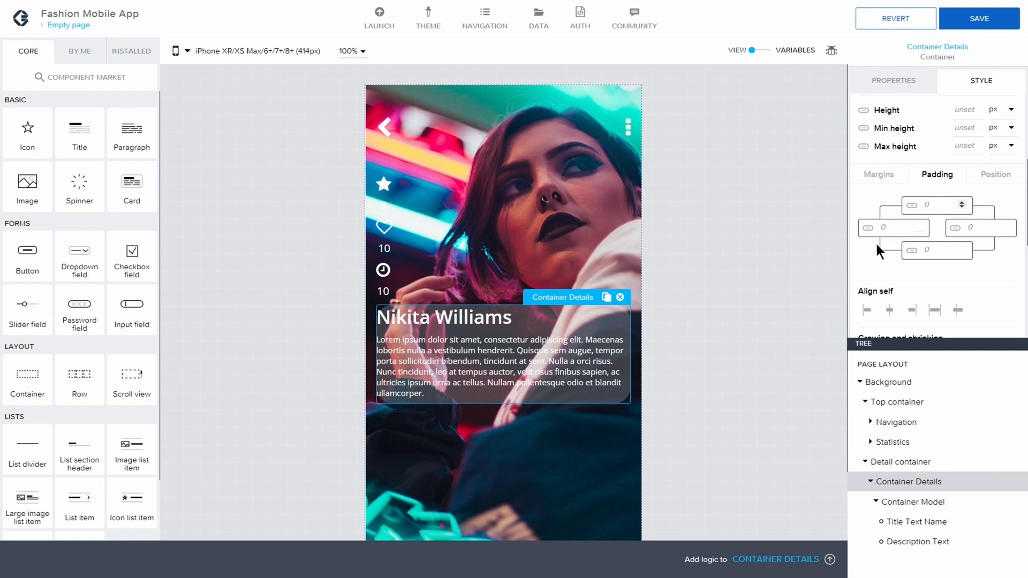
pyautogui.click(890, 227)
pyautogui.write('24')
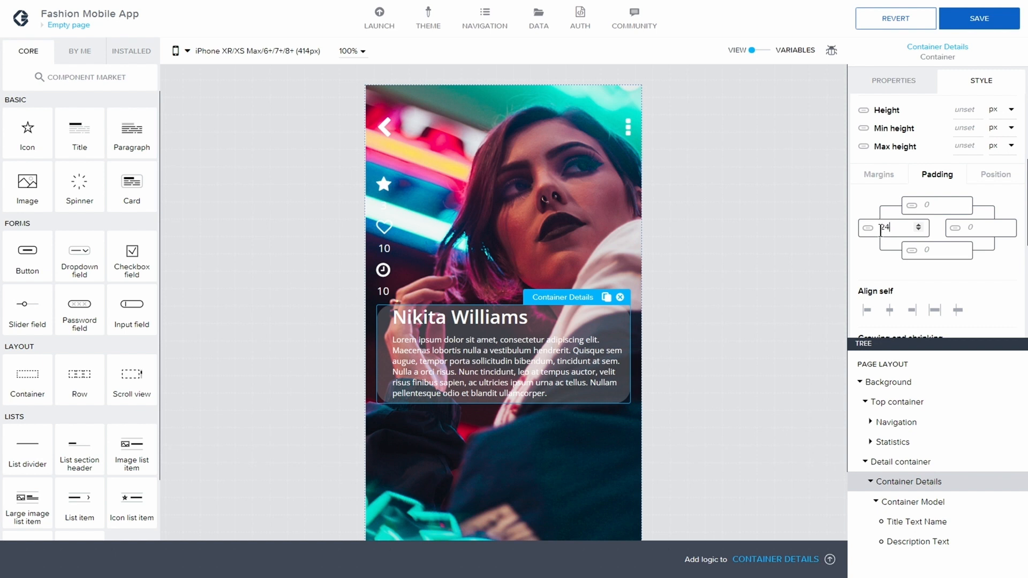
pyautogui.click(930, 250)
pyautogui.write('8')
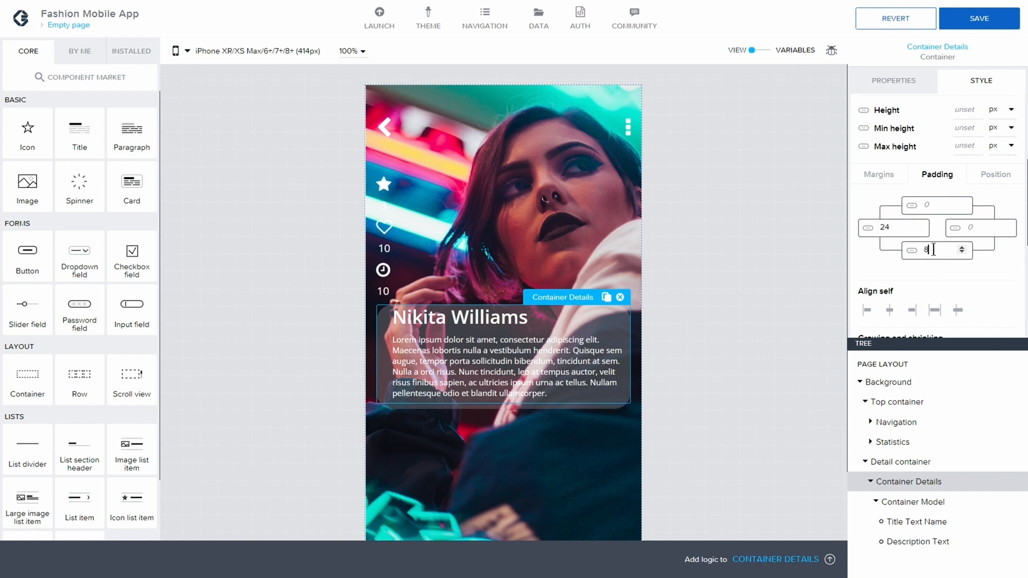
pyautogui.click(985, 227)
pyautogui.click(934, 204)
pyautogui.write('16')
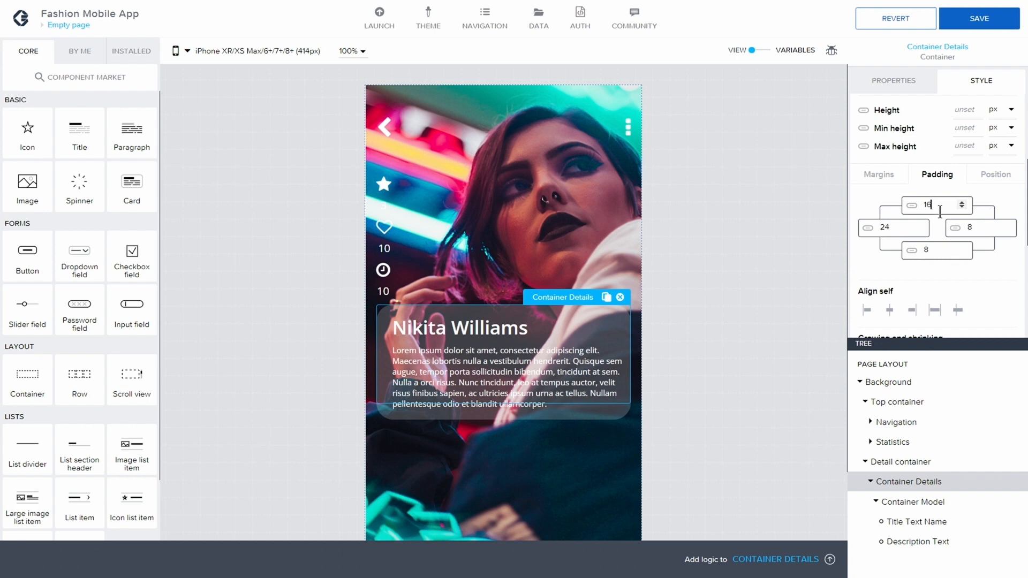
pyautogui.click(985, 22)
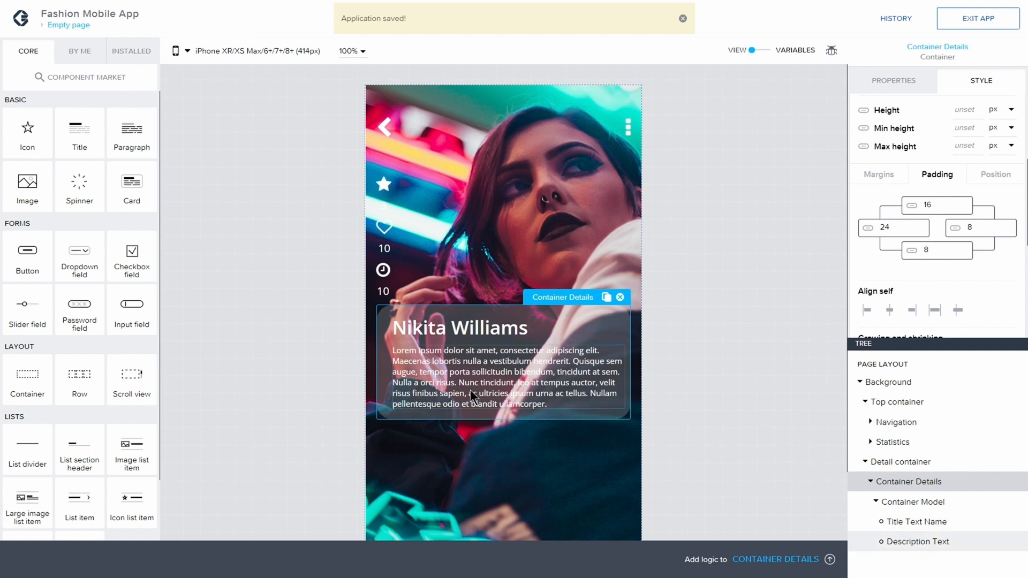
# Collapse Container Model and add a new container directly below it inside Container Details.
pyautogui.click(871, 481)
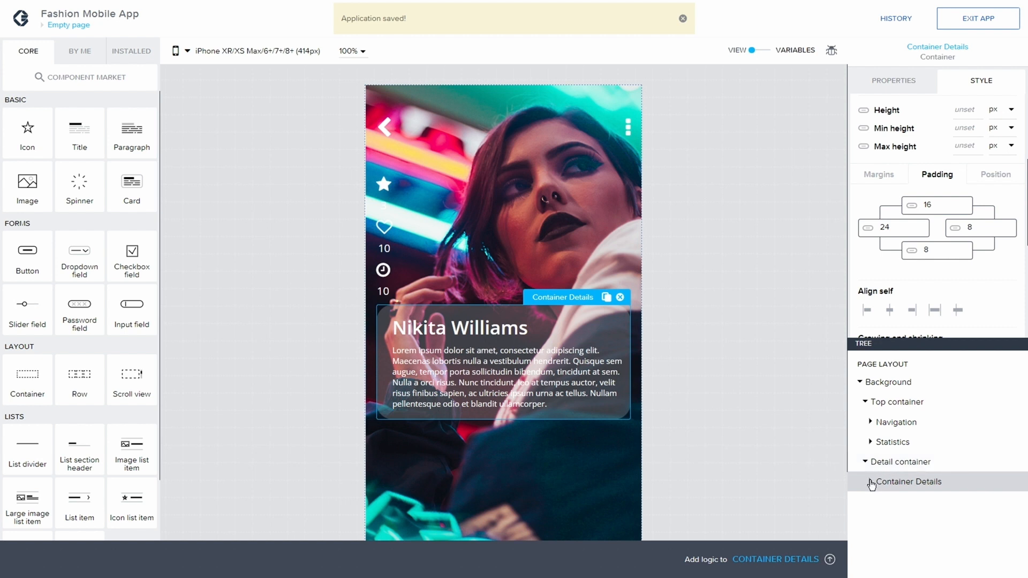
pyautogui.click(871, 482)
pyautogui.click(876, 502)
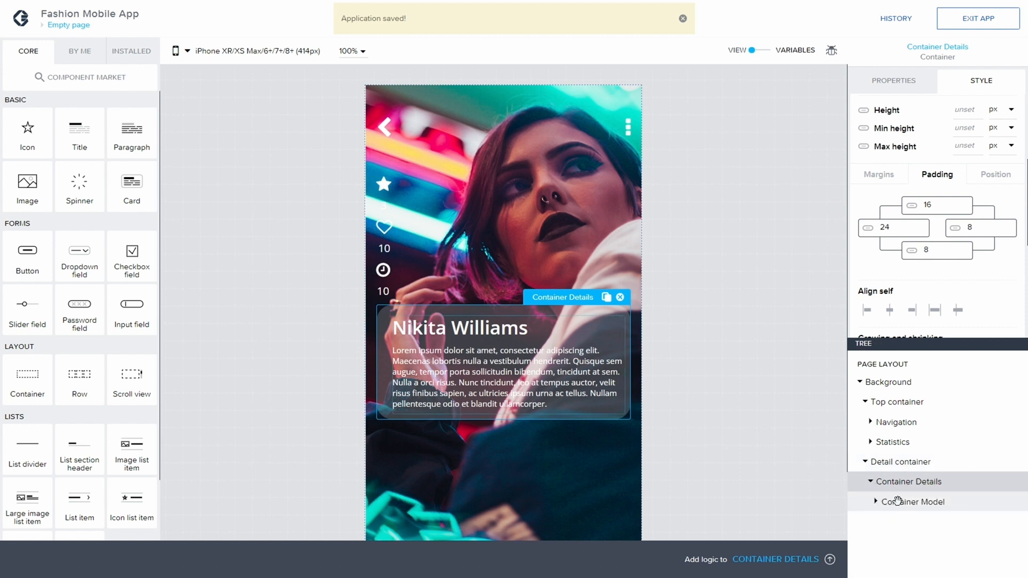
pyautogui.click(897, 501)
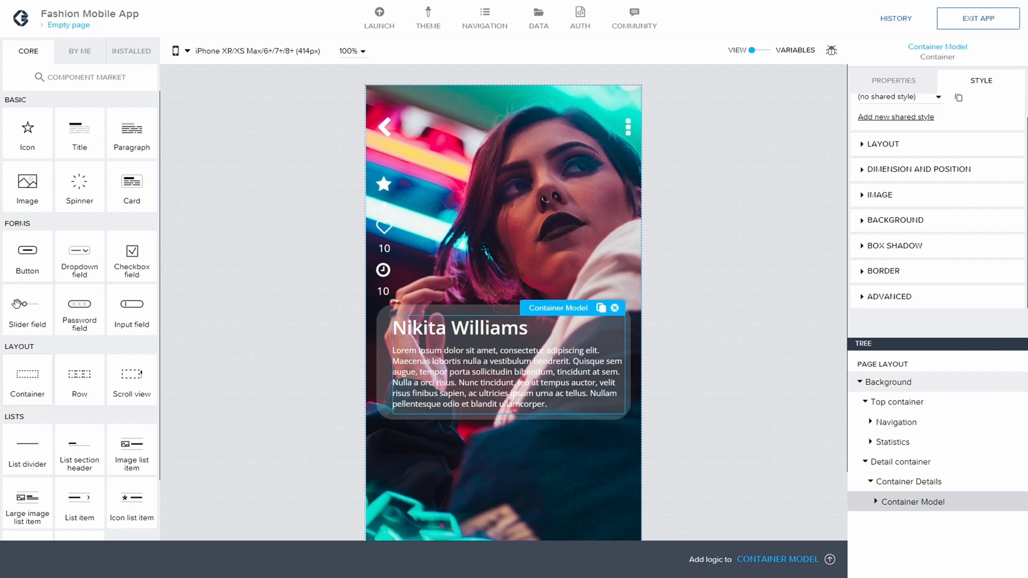
pyautogui.moveTo(27, 377); pyautogui.dragTo(917, 509)
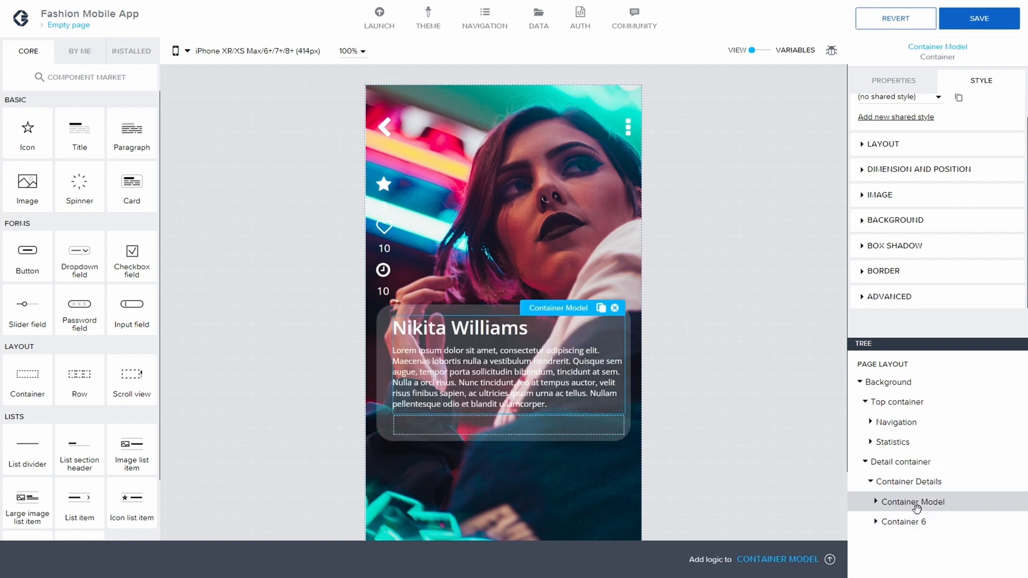
# Change the new container's component display name to Container Button.
pyautogui.click(917, 522)
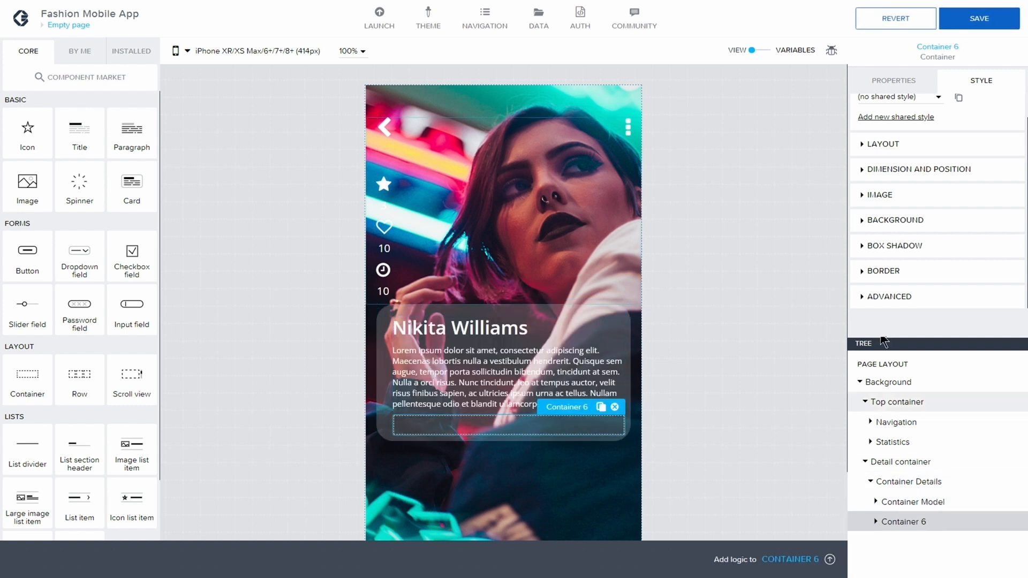
pyautogui.click(876, 85)
pyautogui.click(863, 207)
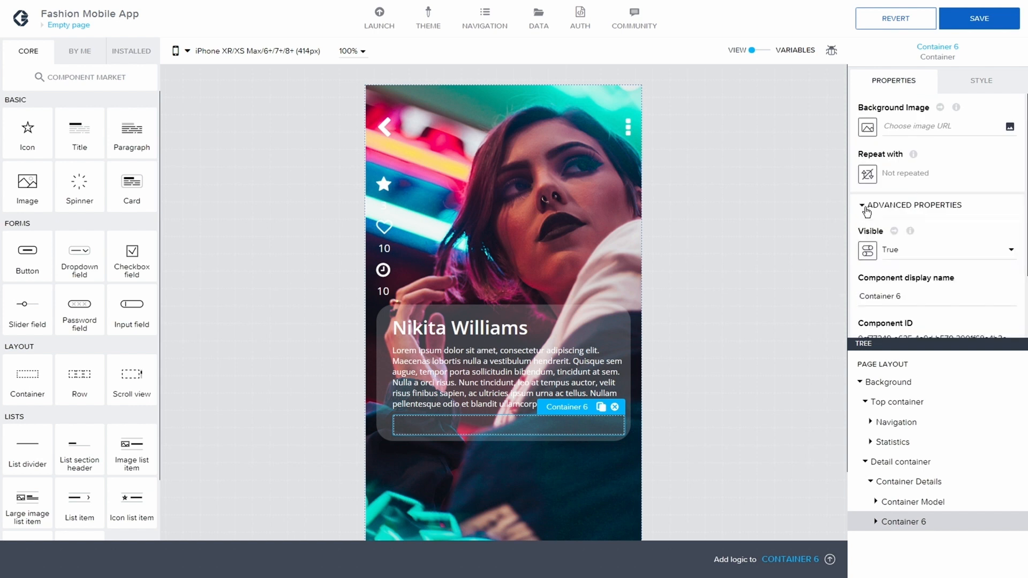
pyautogui.scroll(-3, 916, 265)
pyautogui.scroll(3, 917, 266)
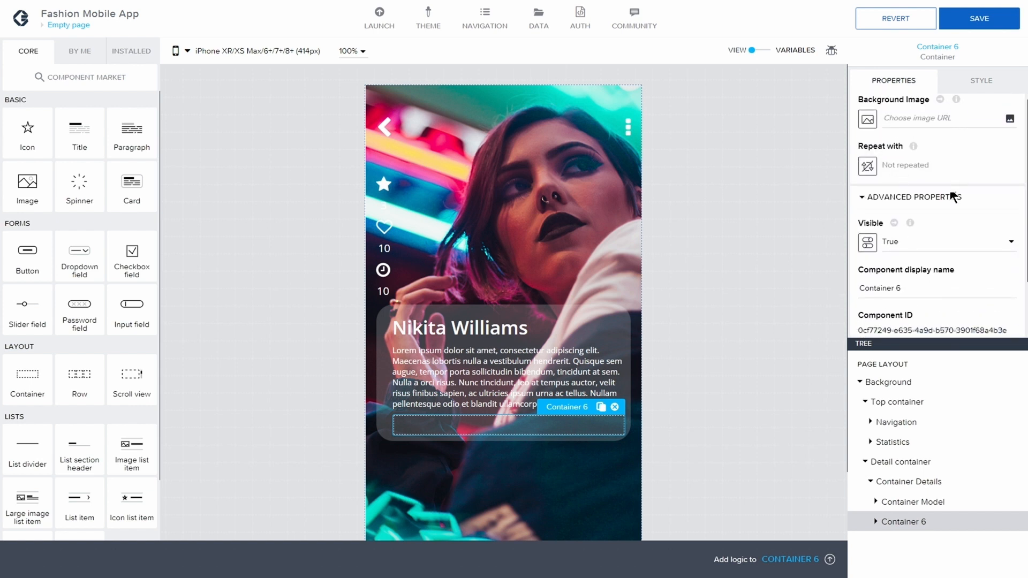
pyautogui.scroll(-2, 947, 225)
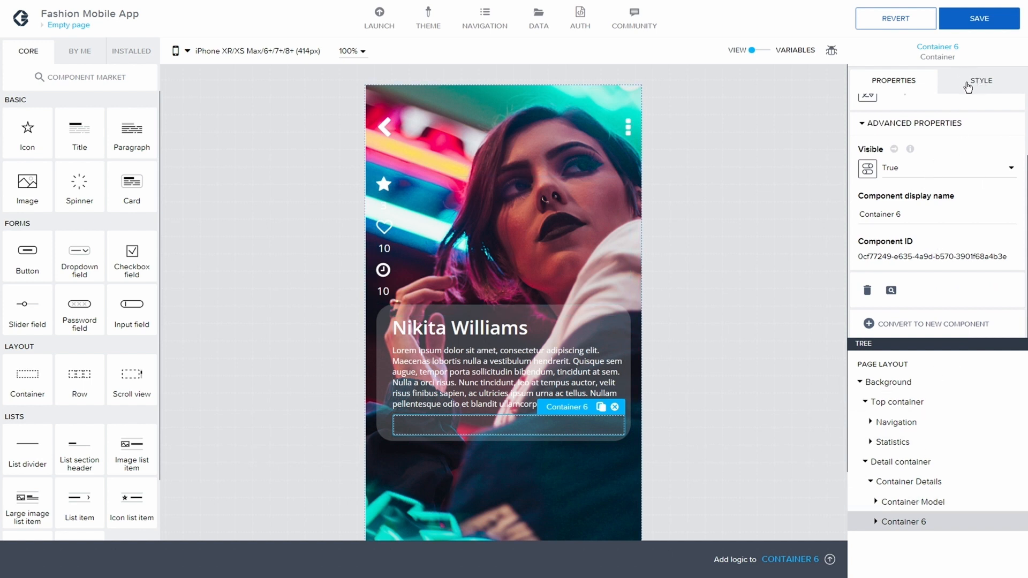
pyautogui.click(910, 213)
pyautogui.press('BackSpace')
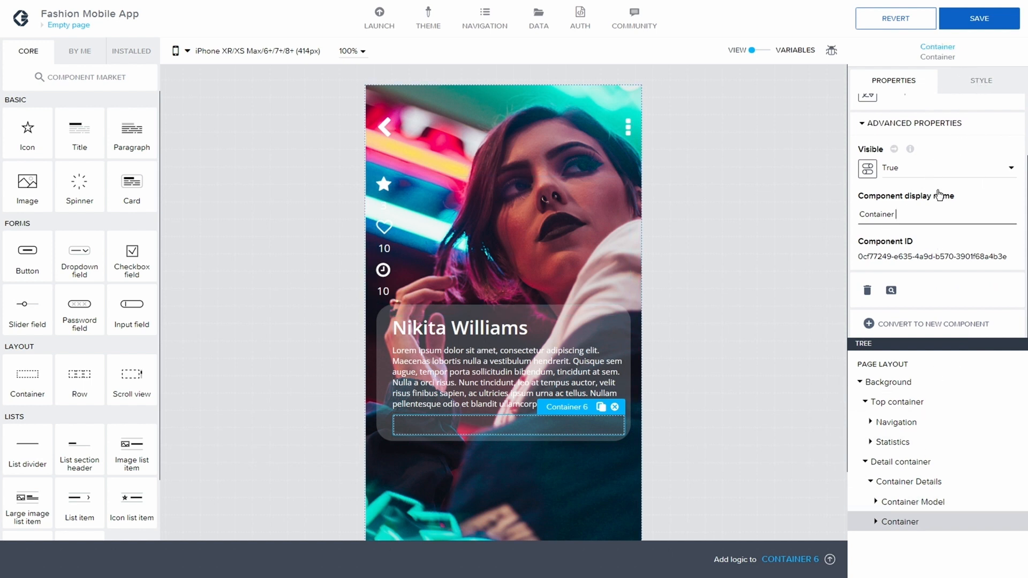
pyautogui.write('Button')
# Duplicate Container Button by copy and paste and rename the copy Follow Button.
pyautogui.click(878, 521)
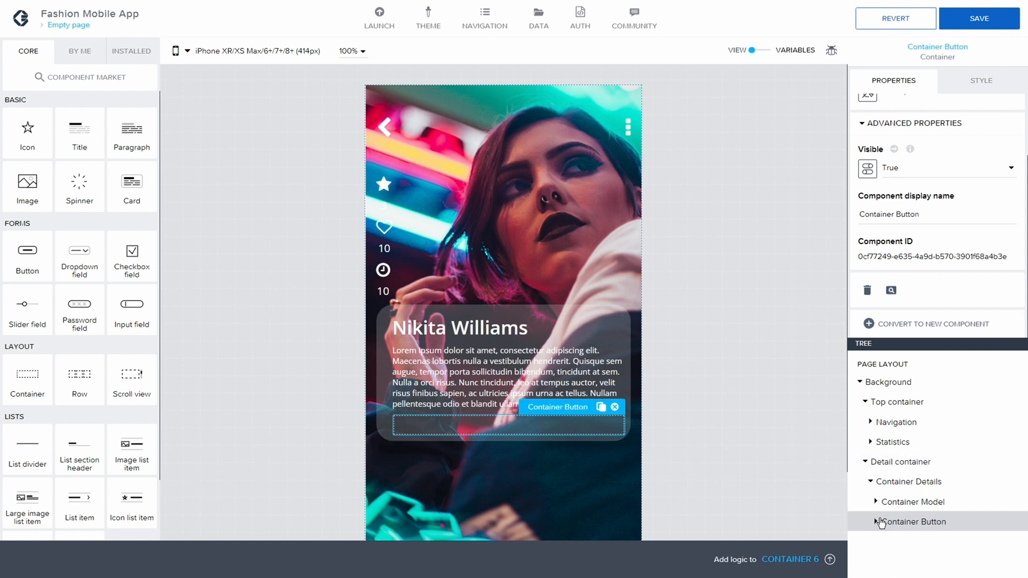
pyautogui.click(878, 522)
pyautogui.hotkey('ctrl', 'c')
pyautogui.hotkey('ctrl', 'v')
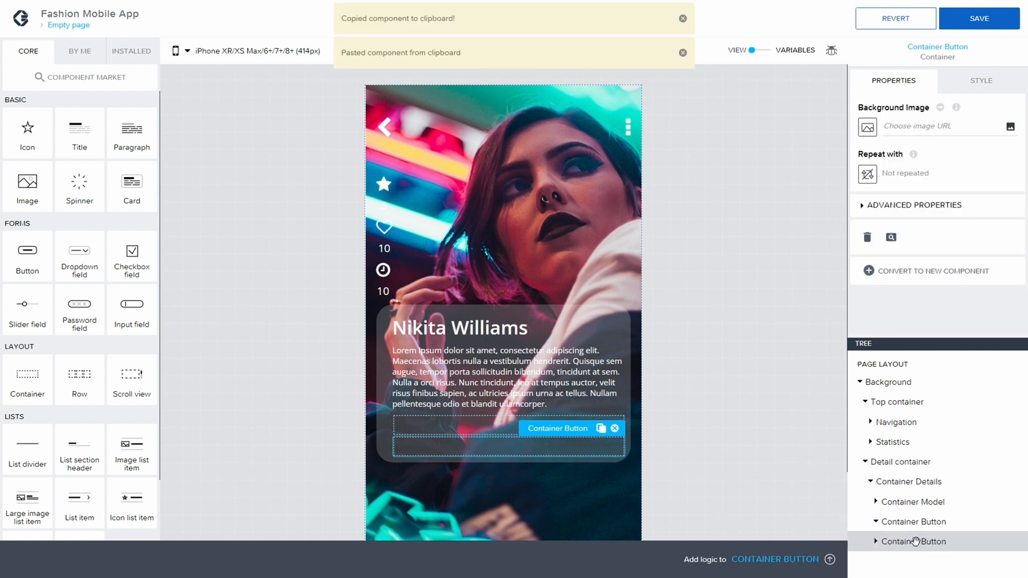
pyautogui.click(862, 206)
pyautogui.doubleClick(885, 296)
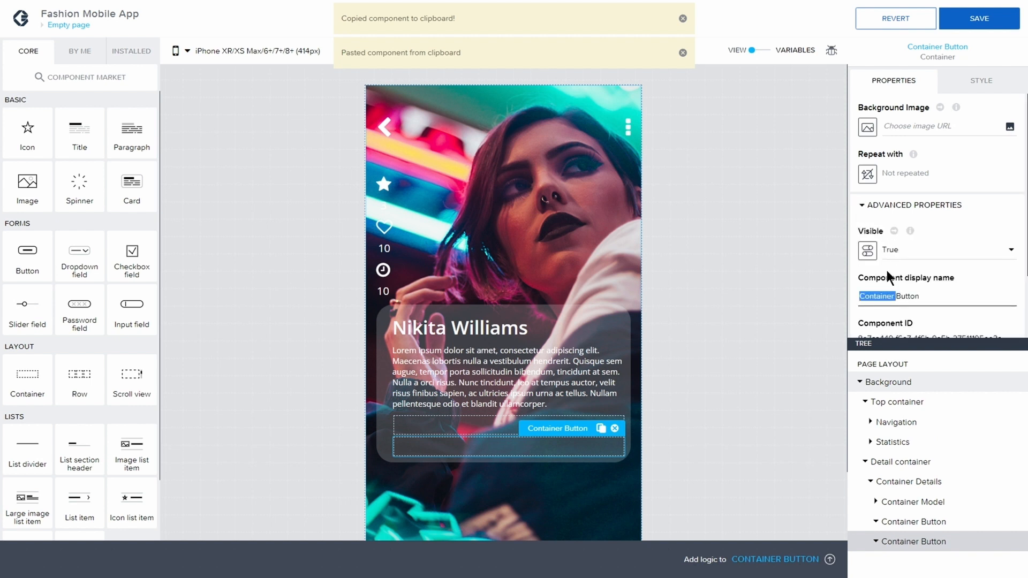
pyautogui.write('Follow')
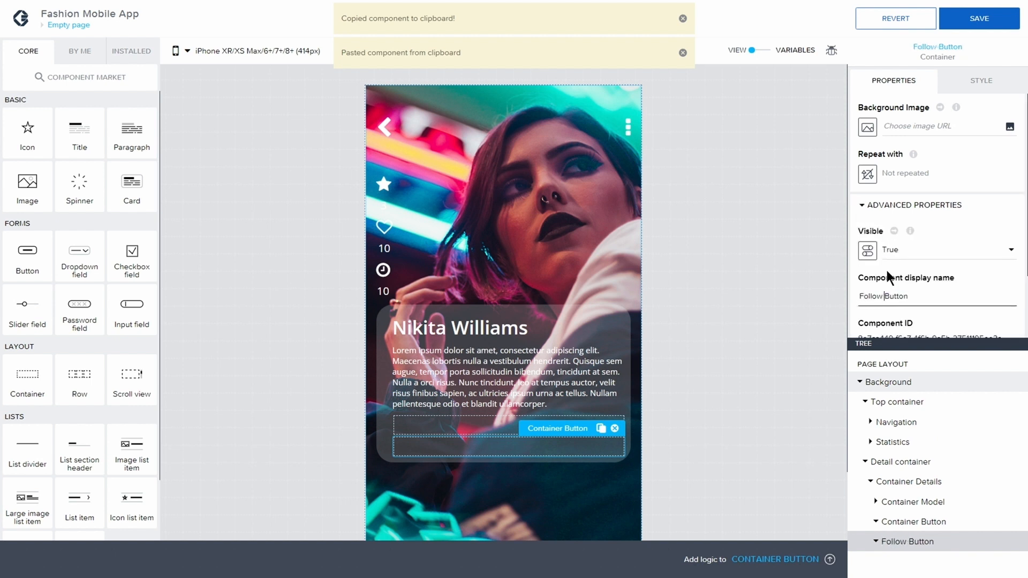
# Nest the Follow Button container inside Container Button in the page layout tree.
pyautogui.click(876, 541)
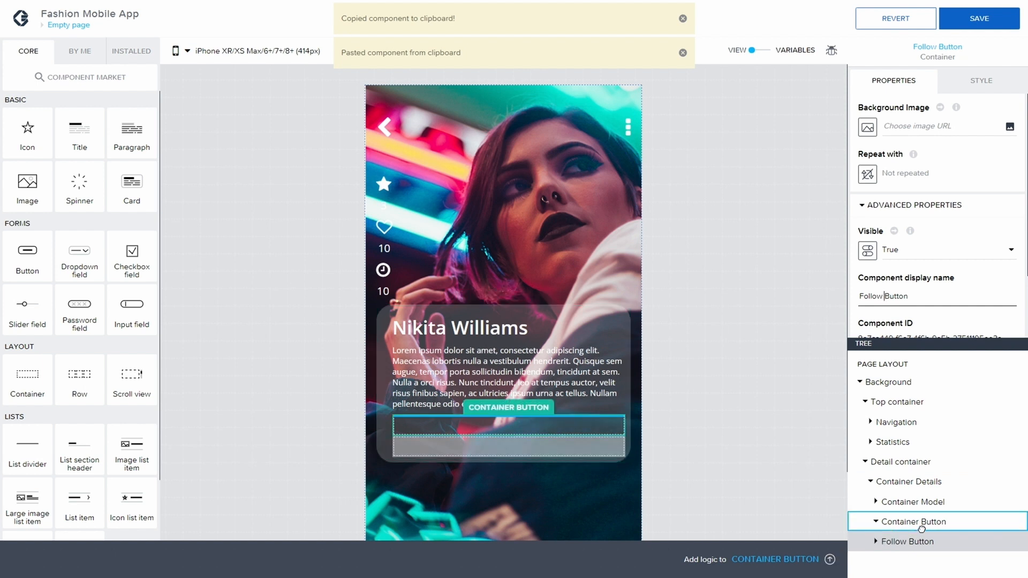
pyautogui.click(902, 543)
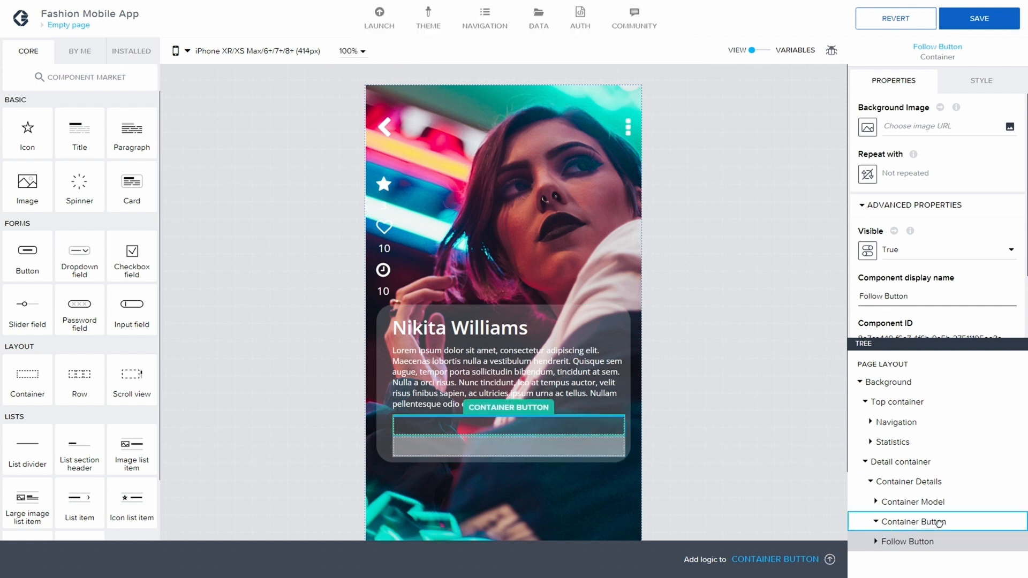
pyautogui.click(906, 542)
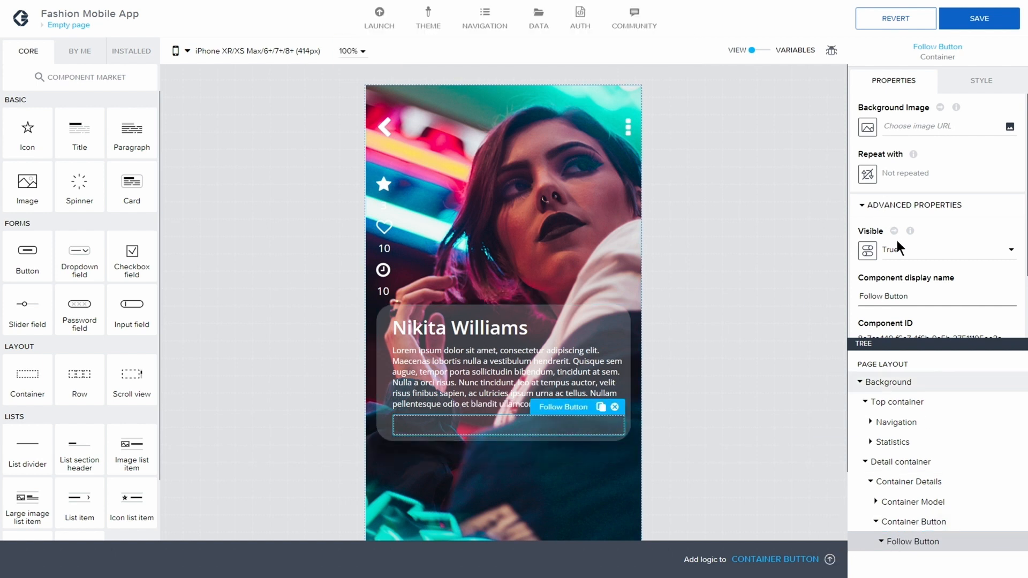
# Set the background color of the Follow Button container to red, #c30f2c.
pyautogui.scroll(-2, 895, 239)
pyautogui.scroll(-2, 897, 257)
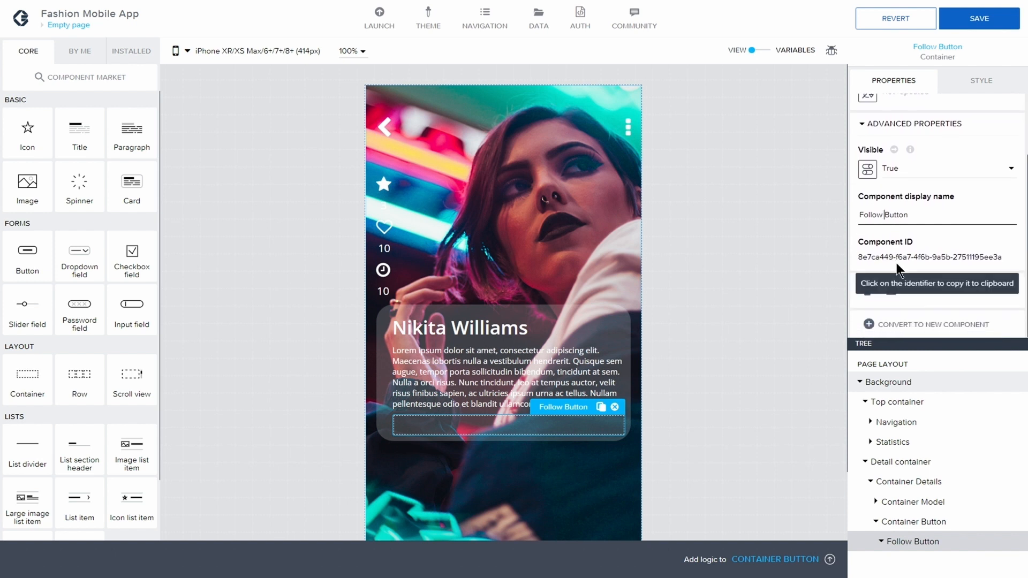
pyautogui.click(979, 81)
pyautogui.click(859, 219)
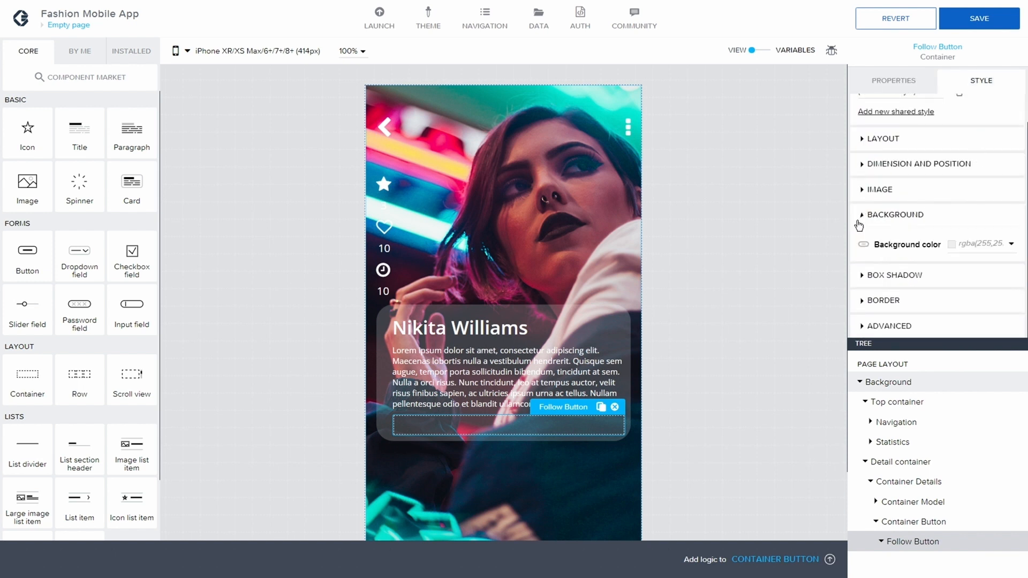
pyautogui.click(975, 239)
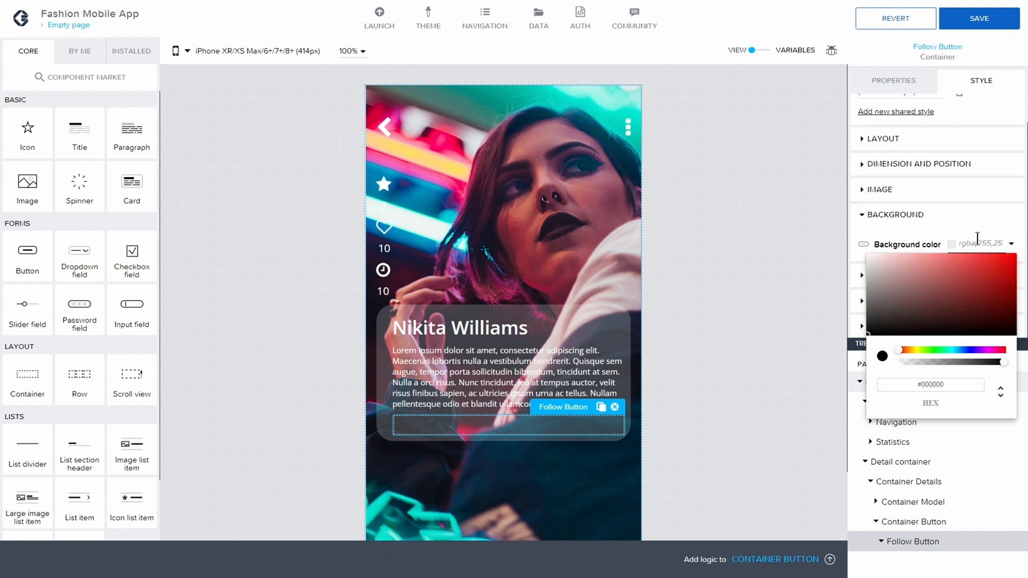
pyautogui.write('#c30f2c')
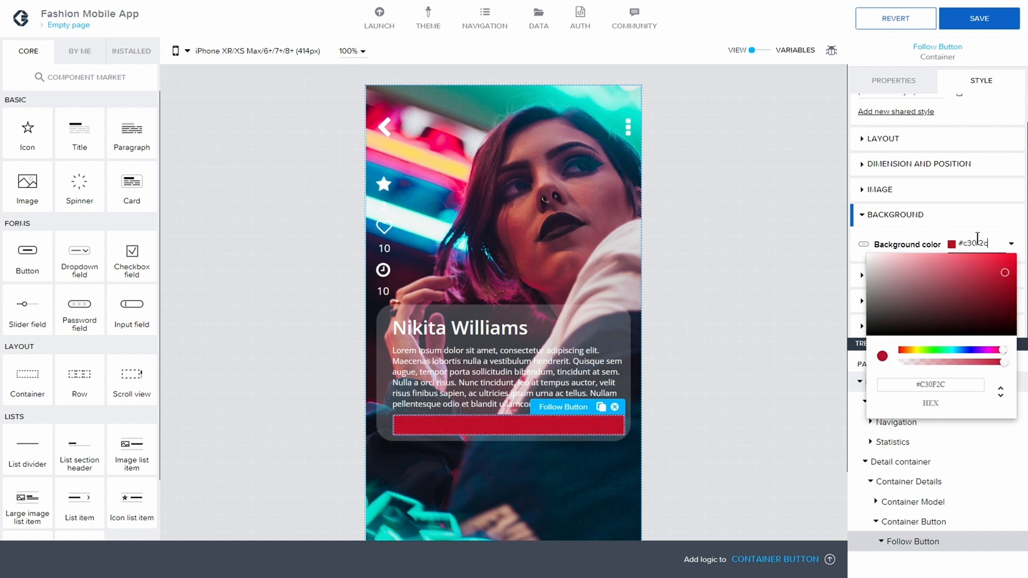
pyautogui.click(826, 278)
pyautogui.scroll(-1, 991, 230)
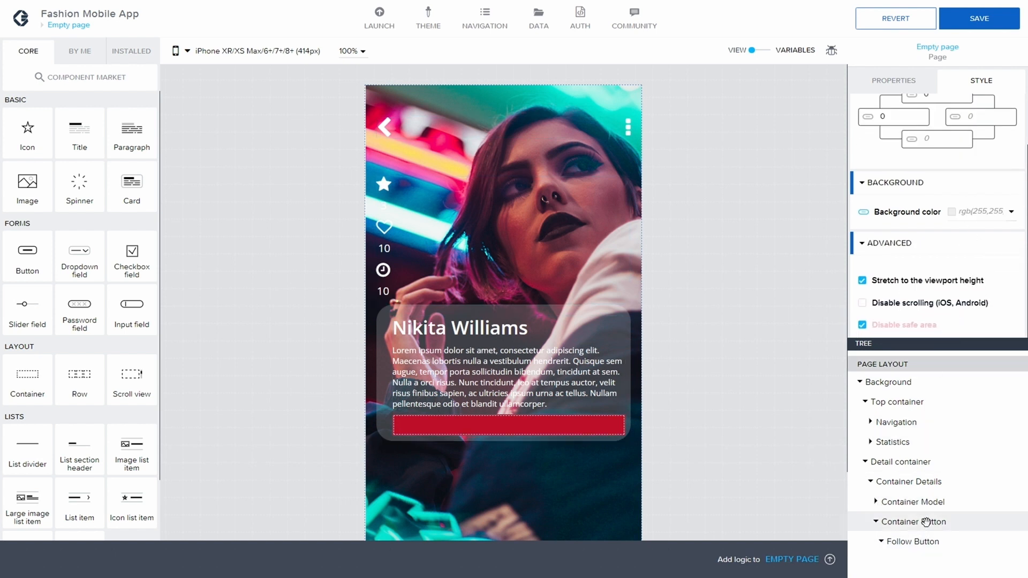
# Set the width of the Follow Button container to 150 px.
pyautogui.click(926, 538)
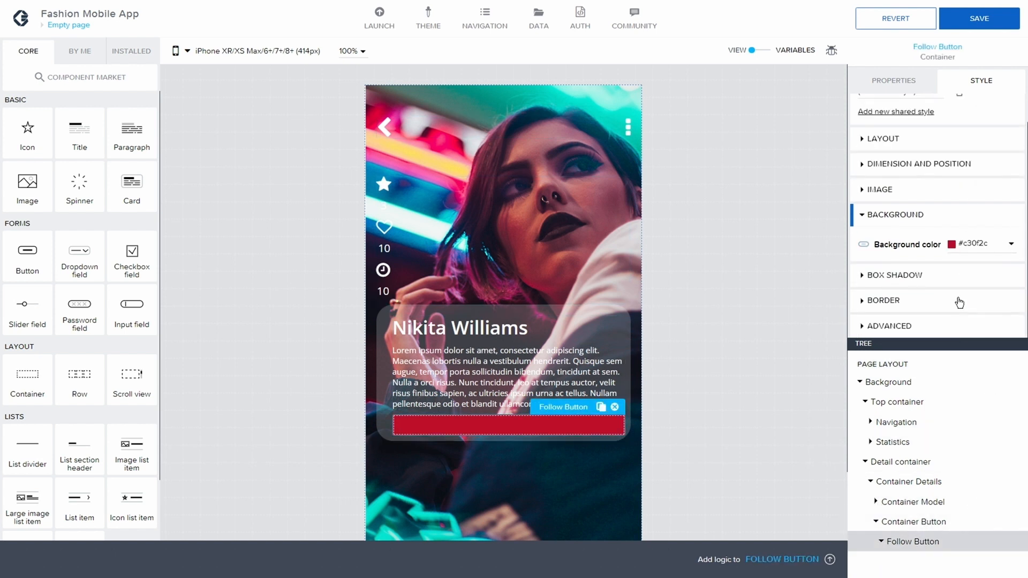
pyautogui.click(875, 164)
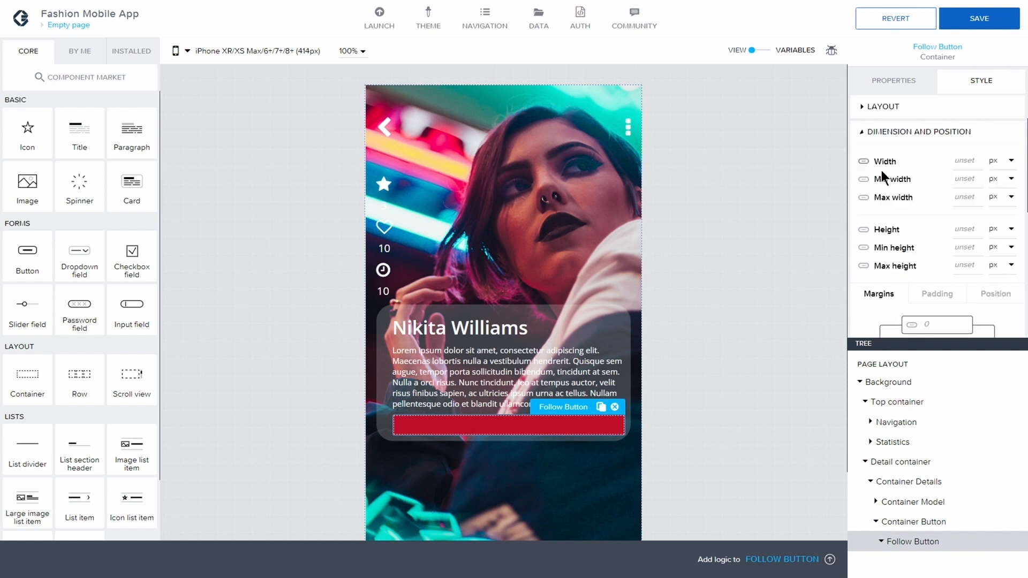
pyautogui.click(966, 161)
pyautogui.write('150')
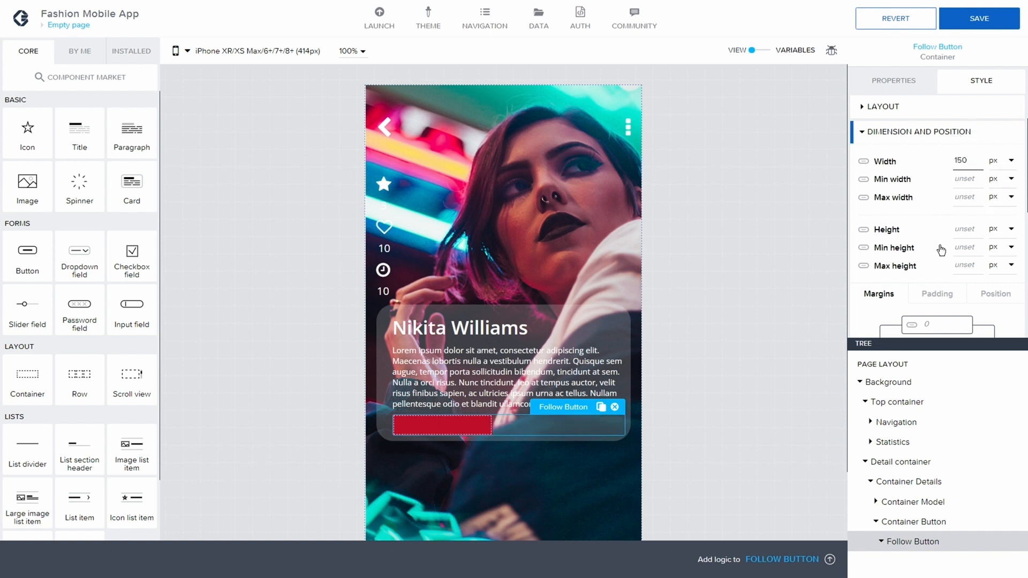
# Set the Follow Button container's top left, top right and bottom right border radius to 25, and save the application.
pyautogui.scroll(-5, 940, 273)
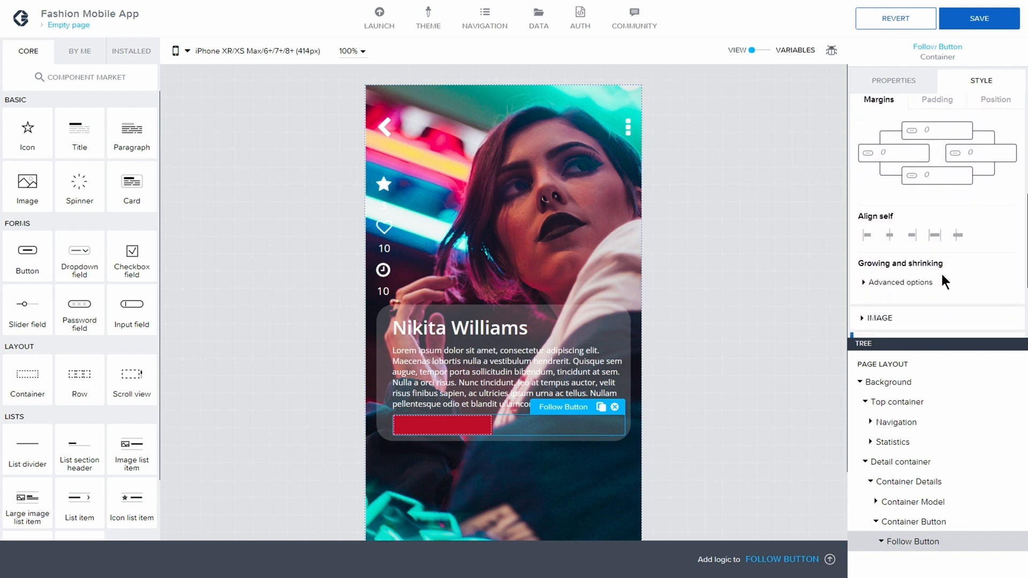
pyautogui.scroll(-2, 943, 279)
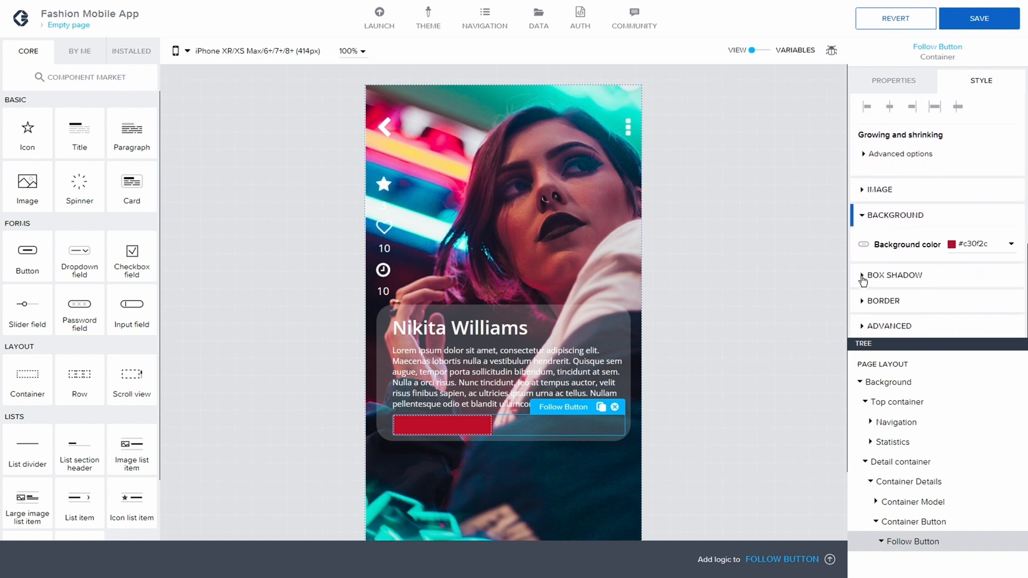
pyautogui.click(861, 303)
pyautogui.scroll(-2, 867, 300)
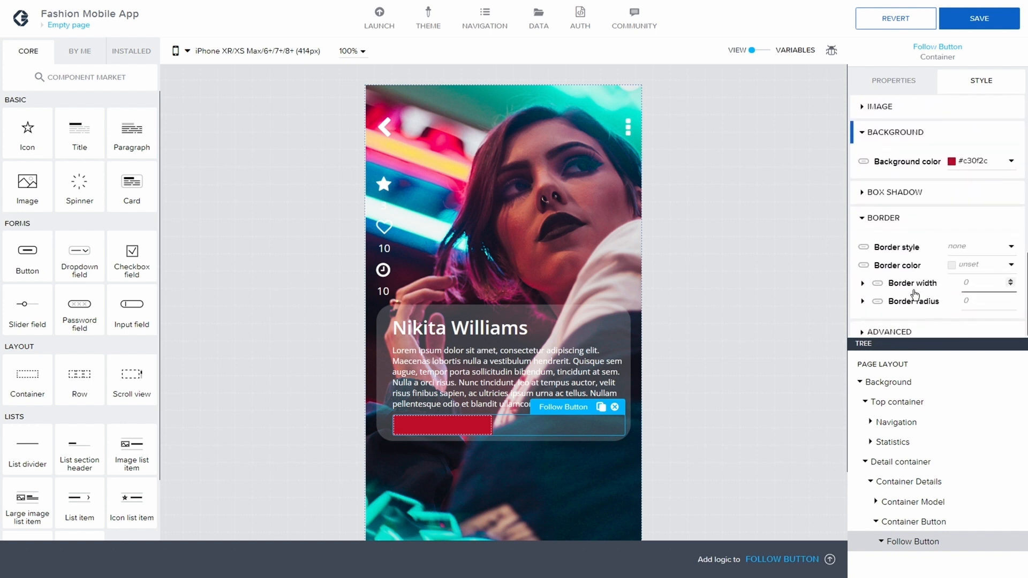
pyautogui.click(862, 295)
pyautogui.scroll(-1, 927, 283)
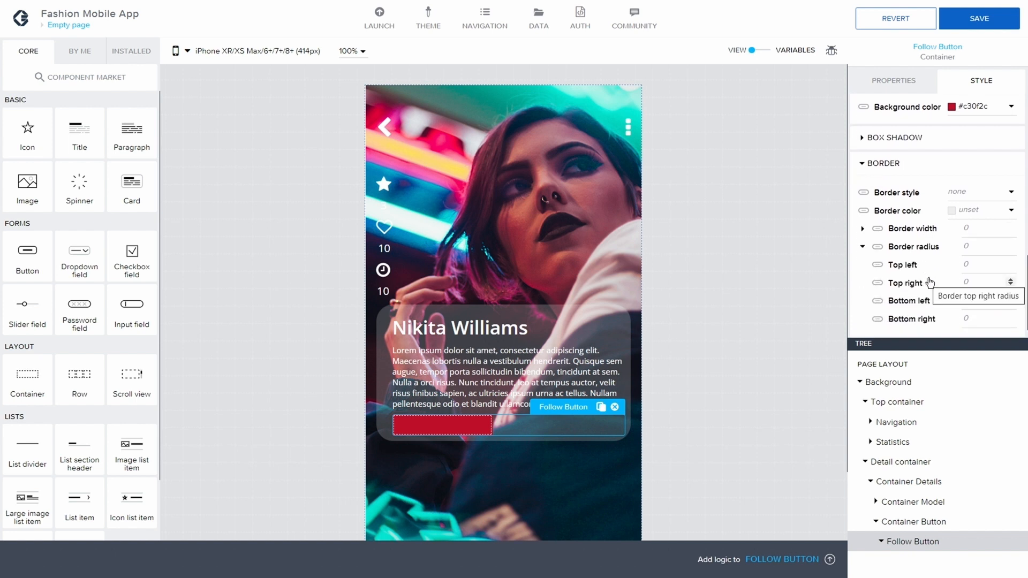
pyautogui.click(976, 268)
pyautogui.write('25')
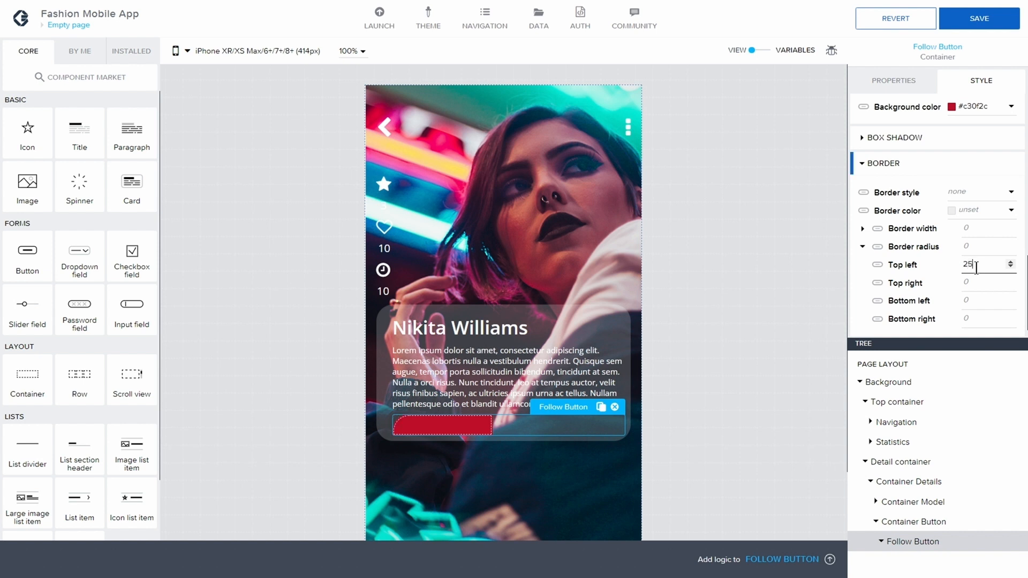
pyautogui.click(976, 281)
pyautogui.write('25')
pyautogui.click(973, 303)
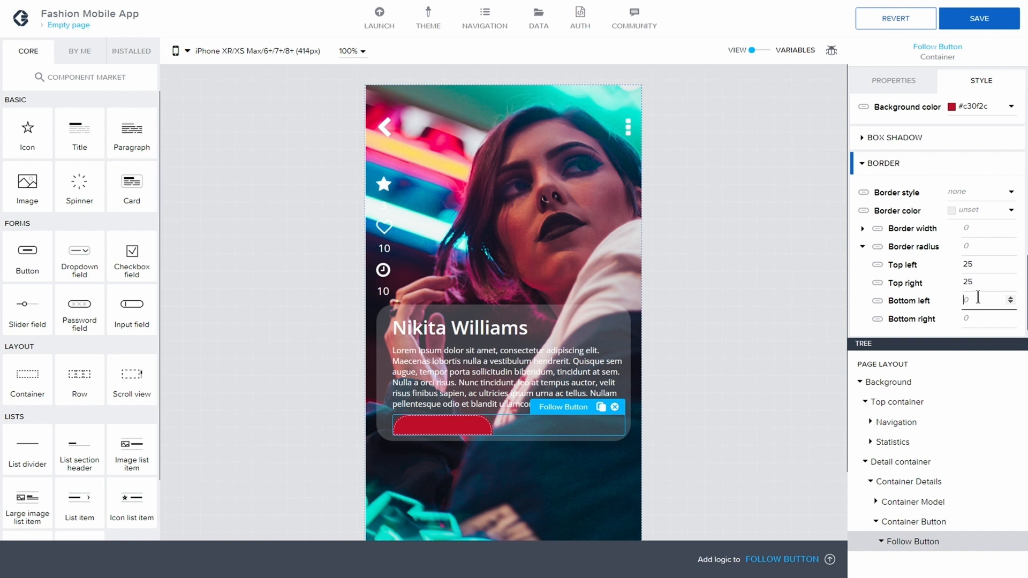
pyautogui.click(972, 319)
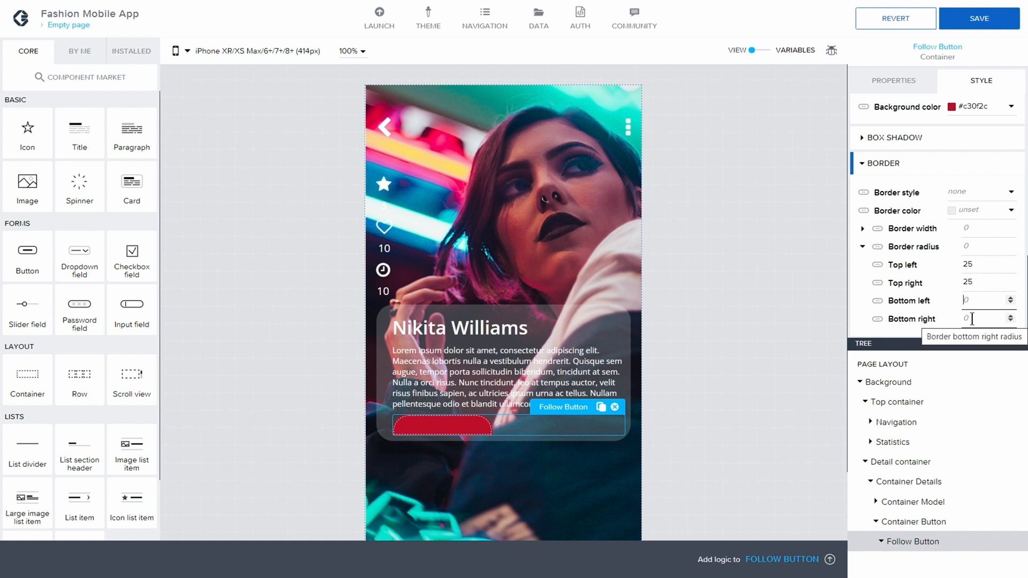
pyautogui.write('25')
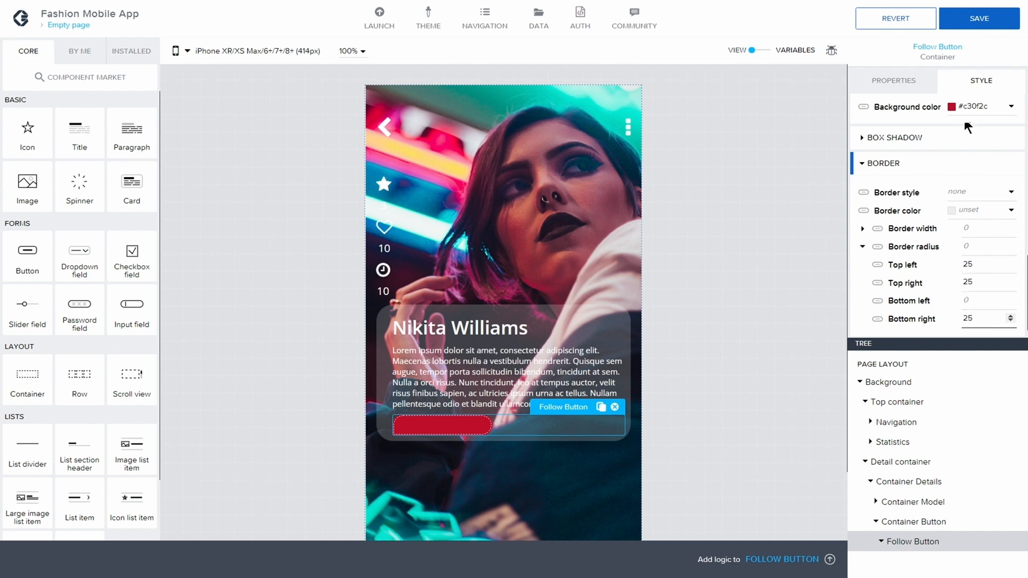
pyautogui.click(982, 18)
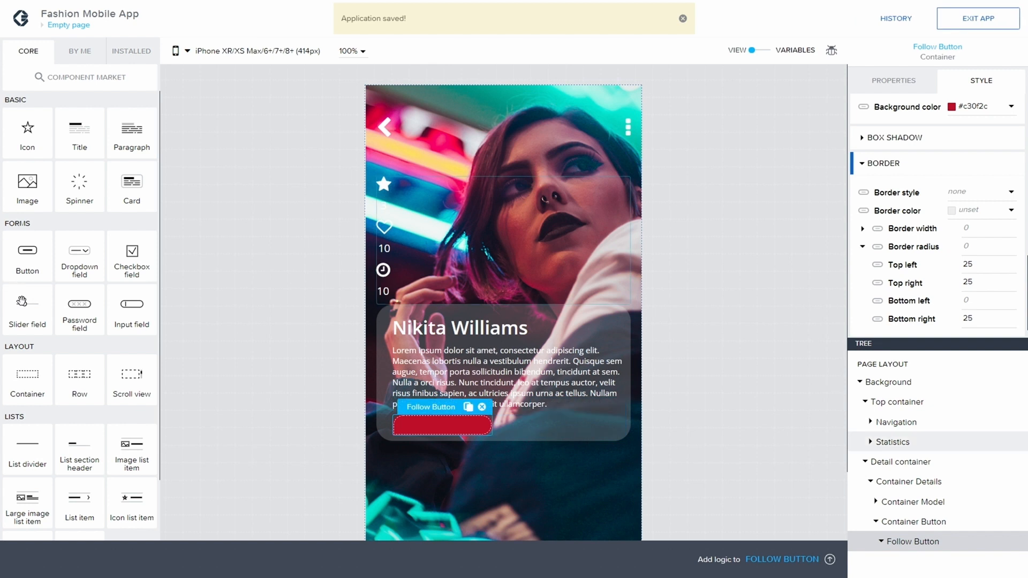
# Add a Title component inside the Follow Button container and set its display name to Title Folllow Text.
pyautogui.moveTo(75, 142); pyautogui.dragTo(930, 543)
pyautogui.click(910, 555)
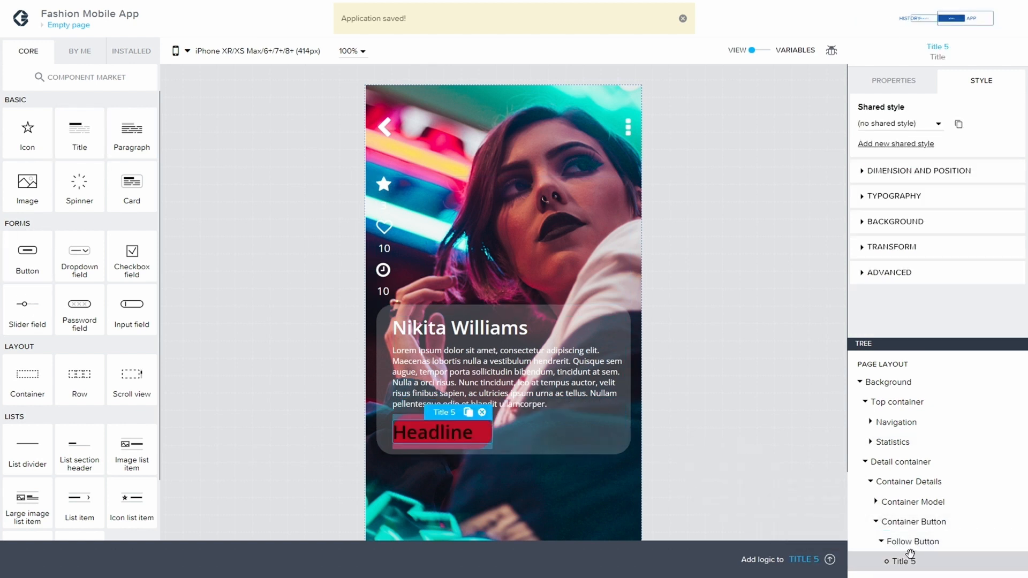
pyautogui.click(880, 84)
pyautogui.click(865, 210)
pyautogui.click(895, 299)
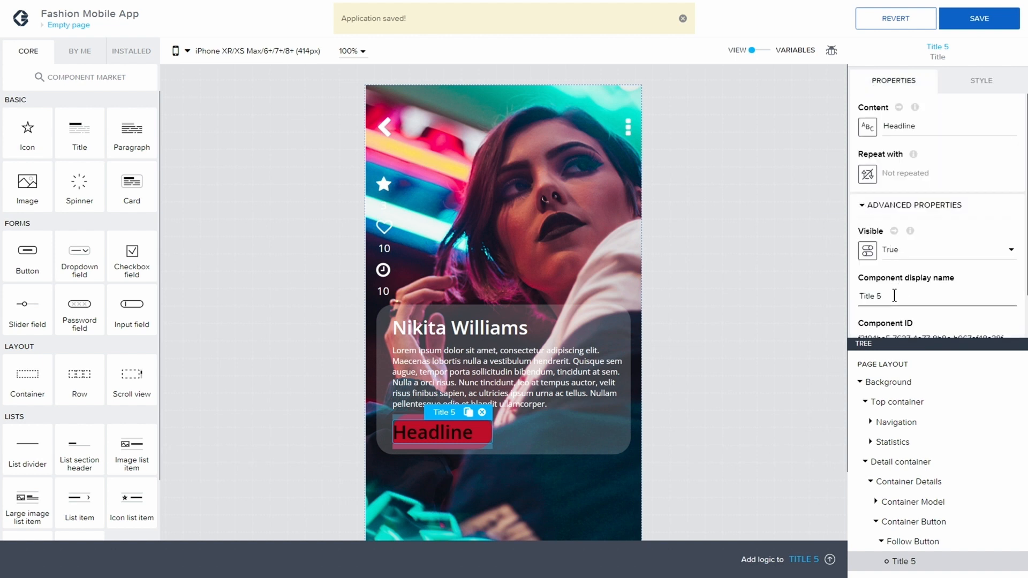
pyautogui.press('BackSpace')
pyautogui.press('BackSpace')
pyautogui.write('Folow B')
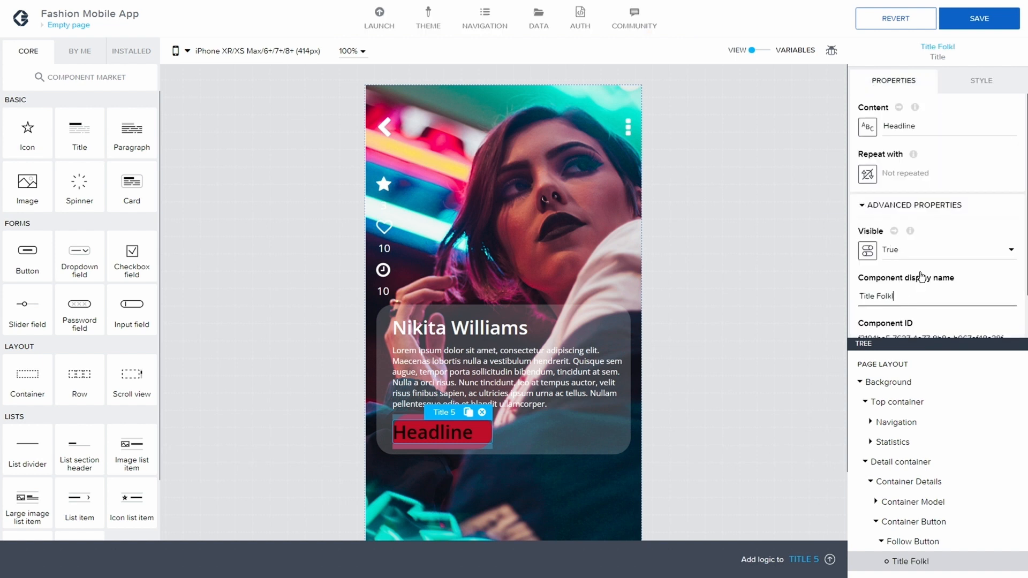
pyautogui.press('BackSpace')
pyautogui.press('BackSpace')
pyautogui.press('BackSpace')
pyautogui.press('BackSpace')
pyautogui.write('llow Text')
# Replace the title's headline content with the text Follow.
pyautogui.click(900, 125)
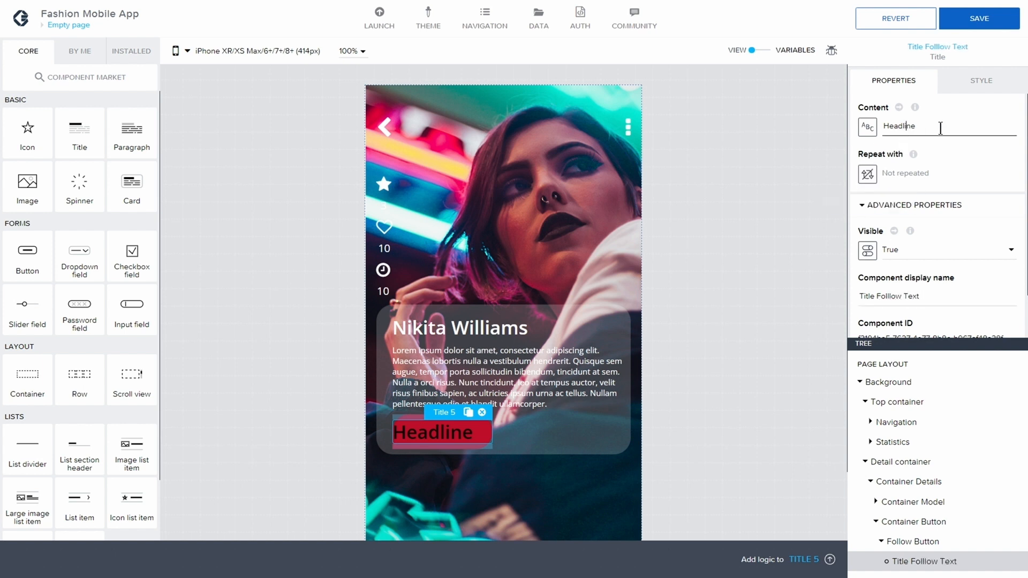
pyautogui.hotkey('ctrl', 'a')
pyautogui.write('FL')
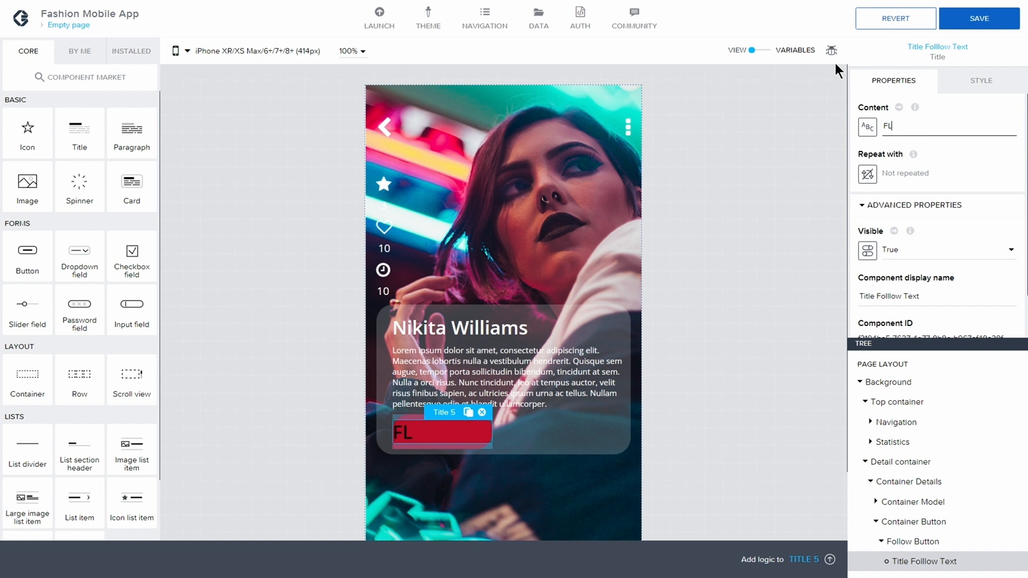
pyautogui.press('BackSpace')
pyautogui.write('ollo')
pyautogui.press('BackSpace')
pyautogui.press('BackSpace')
pyautogui.write('low')
# Set the text color of the Follow title to white, #FFF.
pyautogui.click(986, 81)
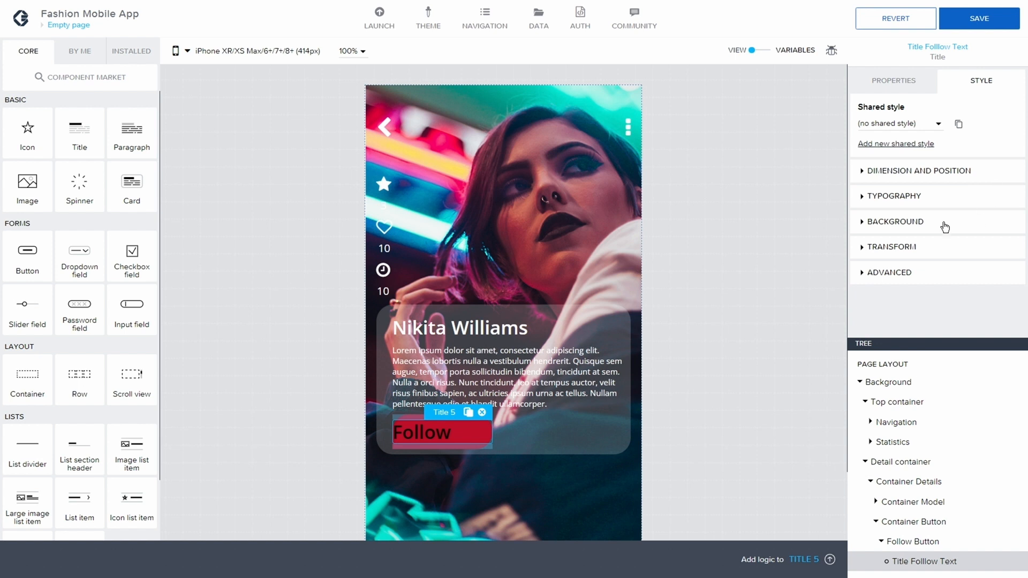
pyautogui.click(863, 197)
pyautogui.scroll(-3, 964, 241)
pyautogui.click(992, 254)
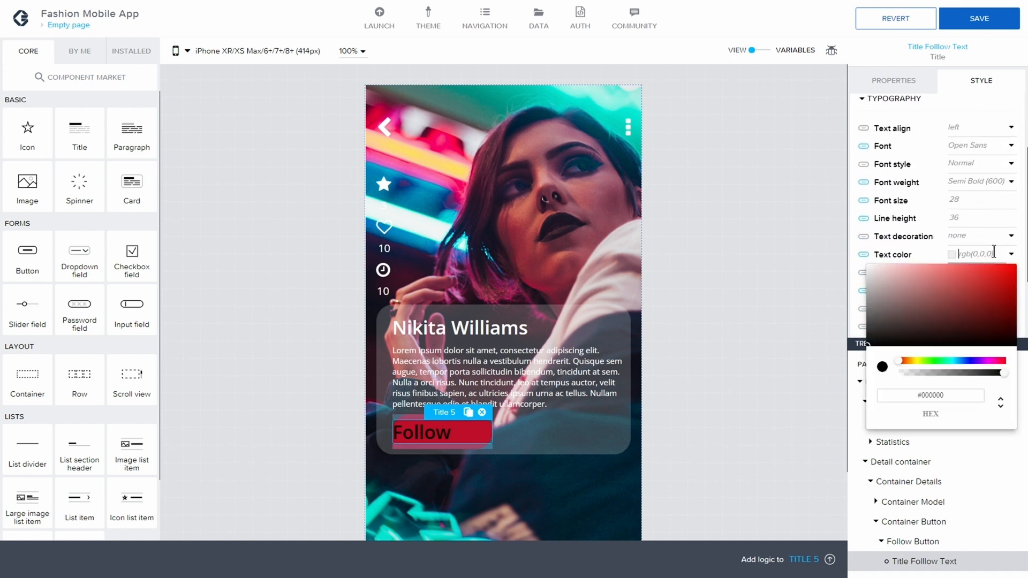
pyautogui.write('#FFF')
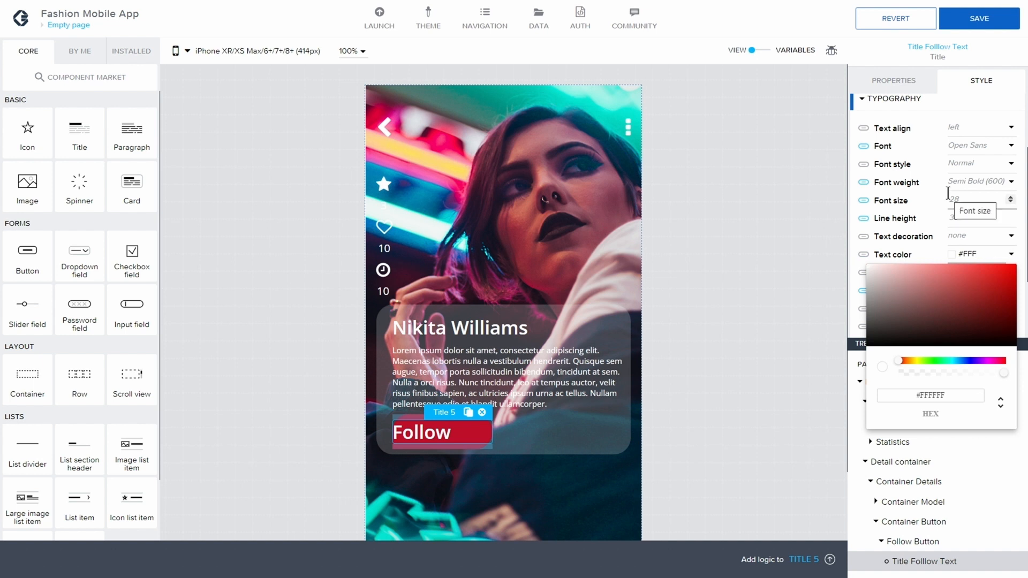
# Set the Follow title's font size to 16 and its line height to 24.
pyautogui.click(959, 199)
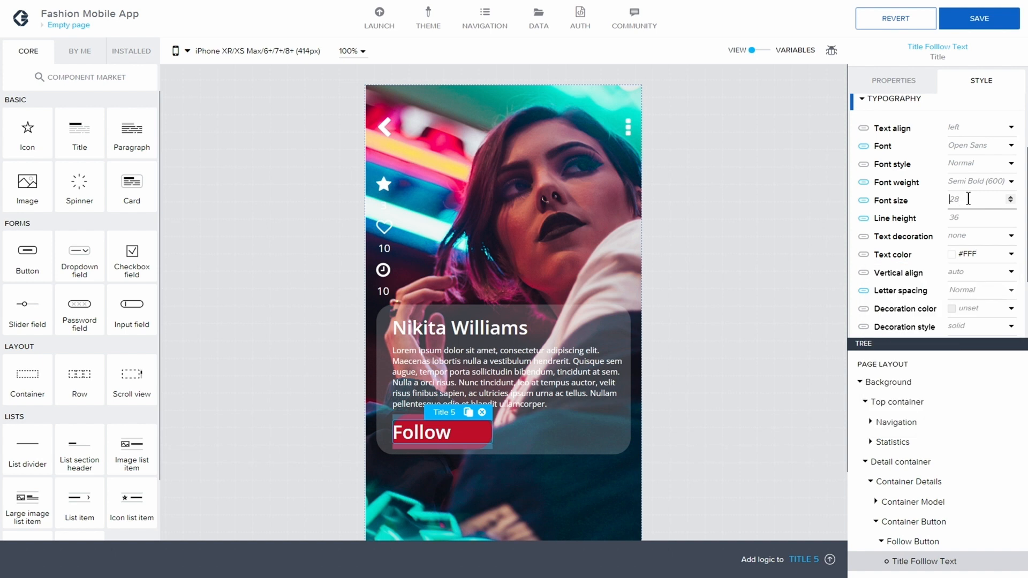
pyautogui.write('16')
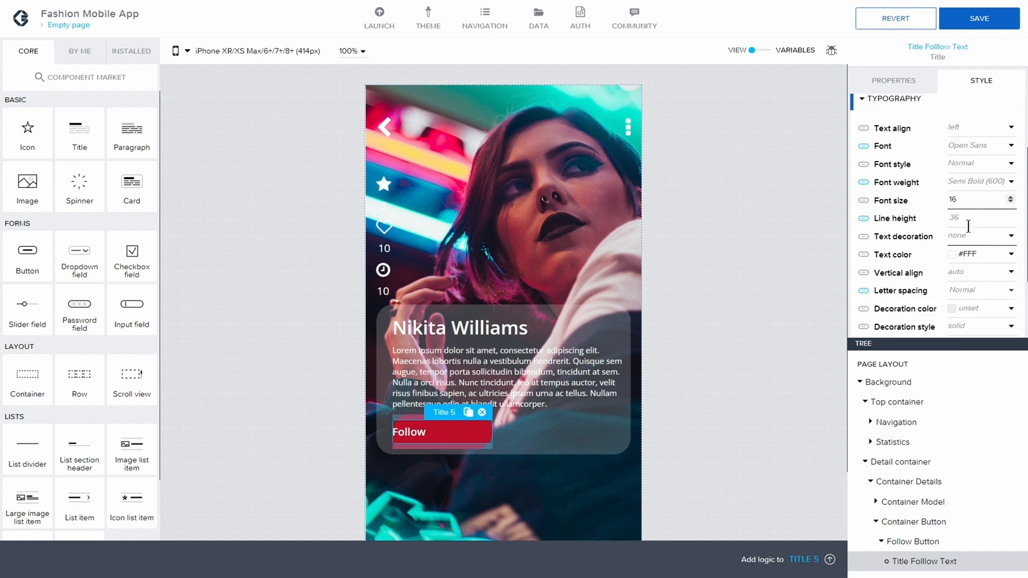
pyautogui.click(967, 217)
pyautogui.write('24')
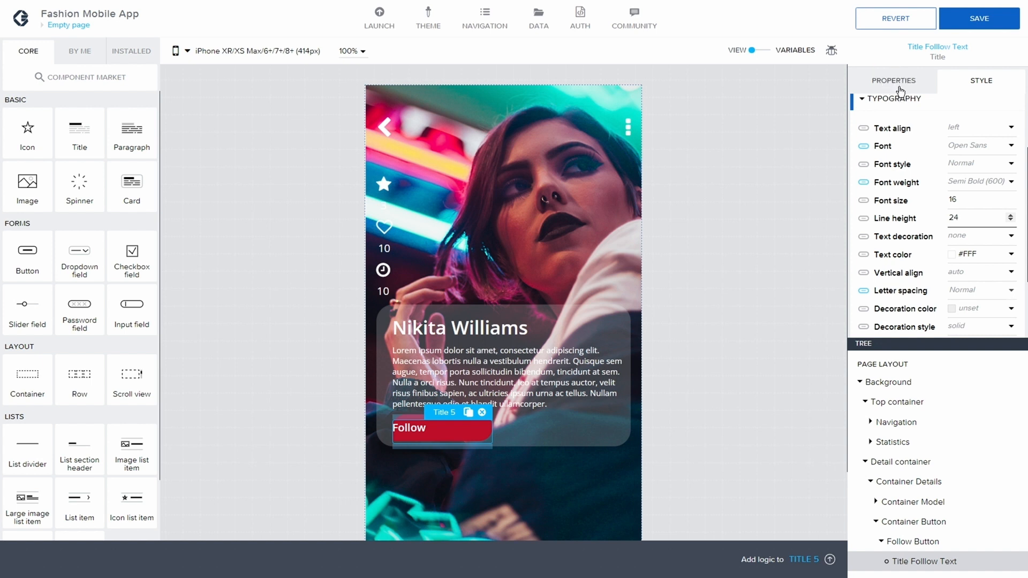
# Give the Follow title a right margin of 4 and a left margin of 16, and save the application.
pyautogui.scroll(4, 915, 129)
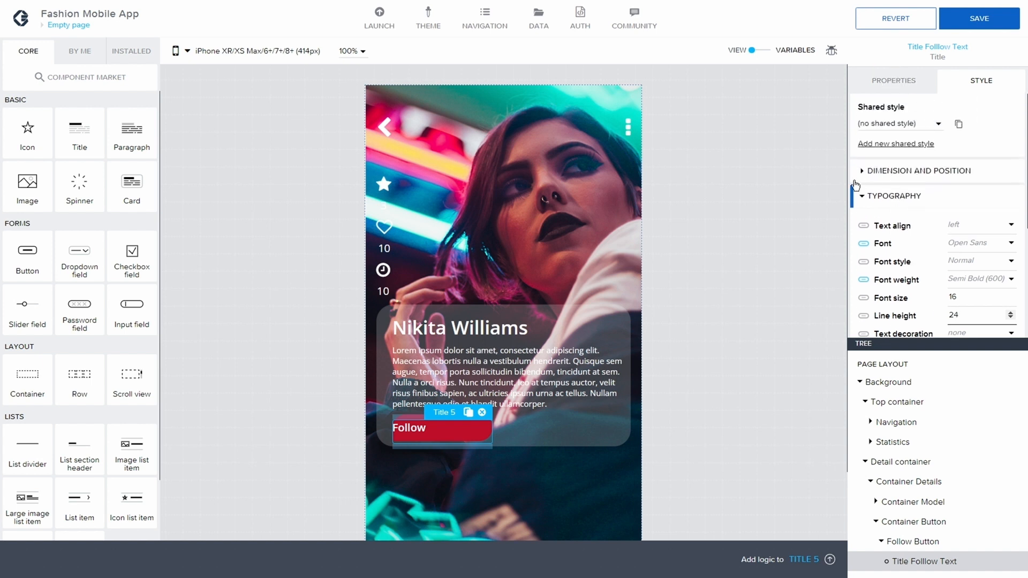
pyautogui.click(863, 172)
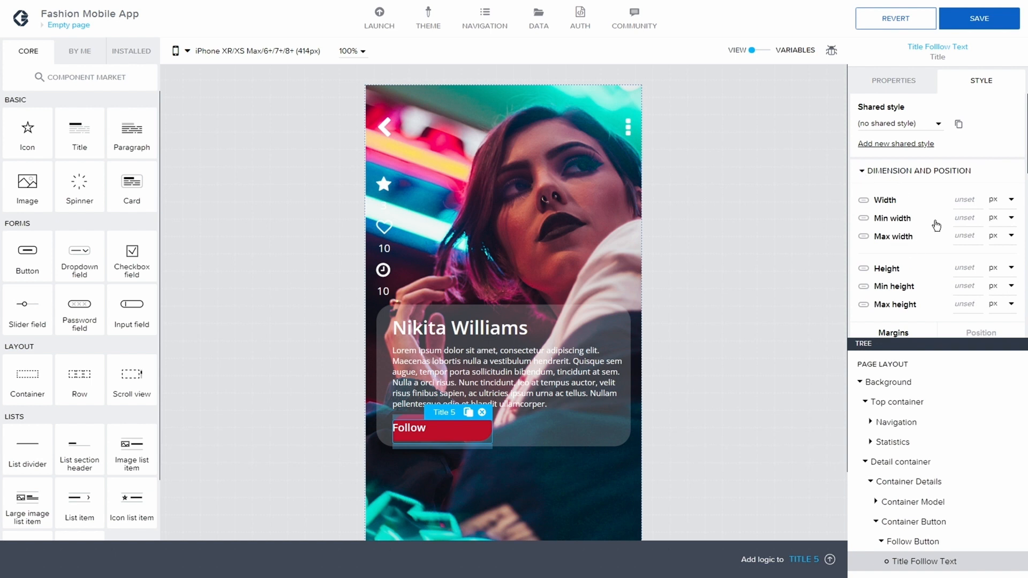
pyautogui.scroll(-3, 944, 237)
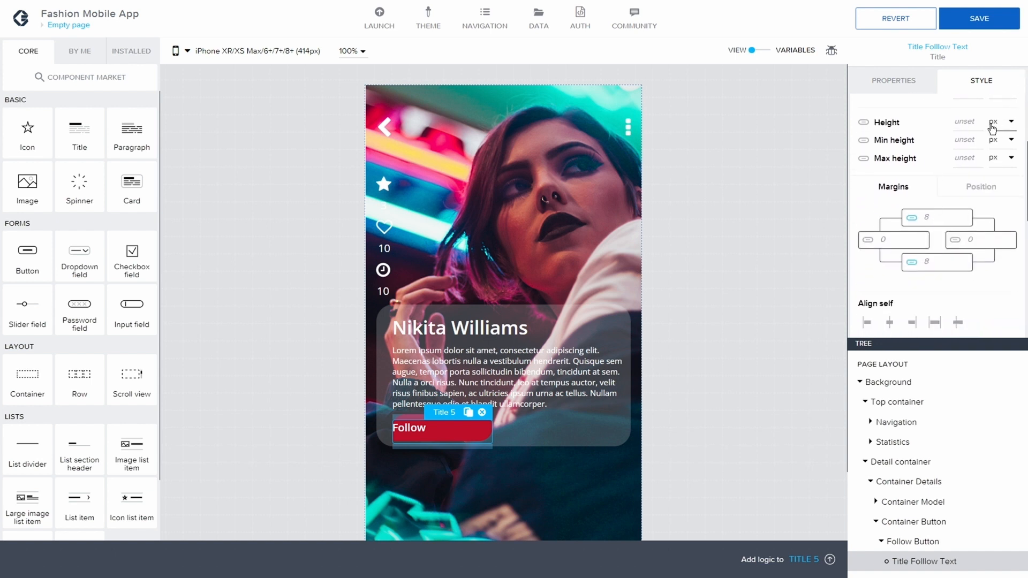
pyautogui.click(935, 222)
pyautogui.click(980, 242)
pyautogui.write('4')
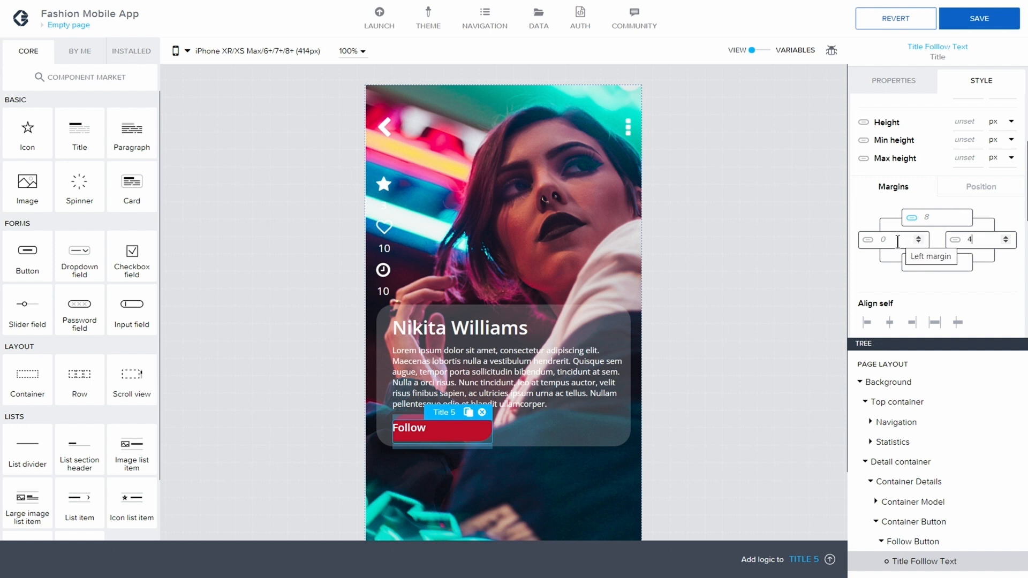
pyautogui.click(902, 240)
pyautogui.write('16')
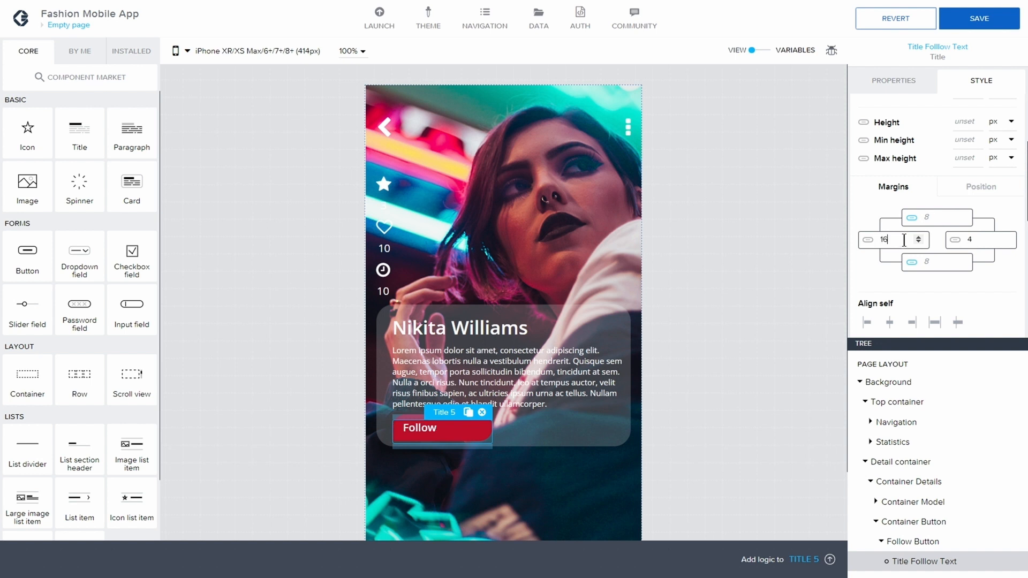
pyautogui.click(978, 21)
pyautogui.click(979, 18)
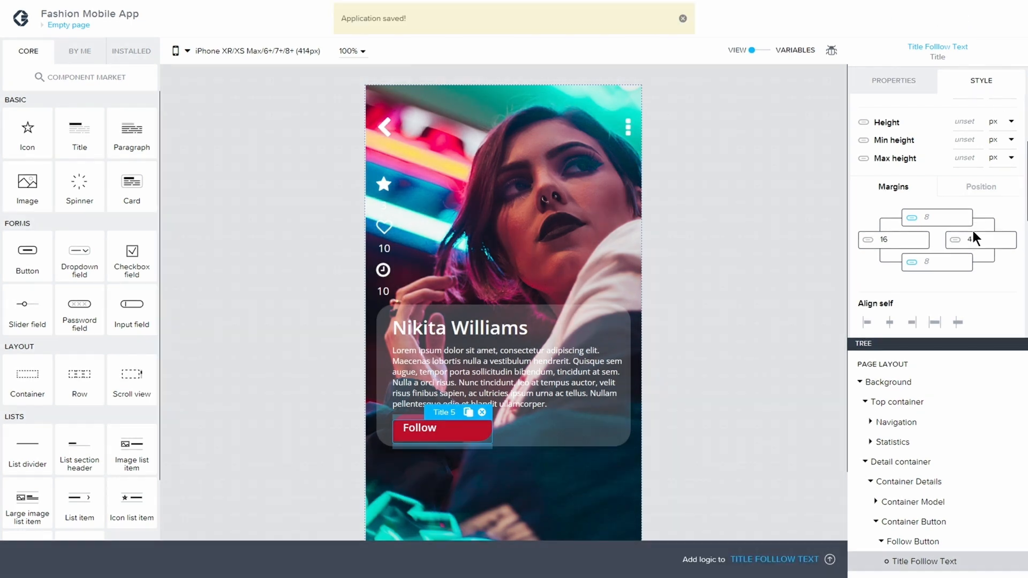
# Add a new container inside Container Button below the Follow Button and rename it Container Circle.
pyautogui.click(602, 426)
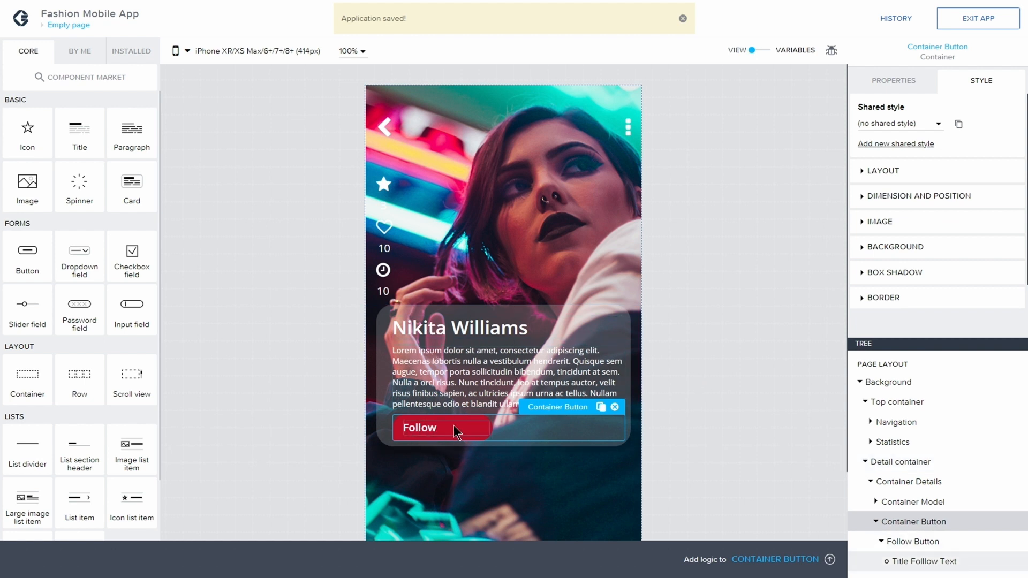
pyautogui.click(881, 541)
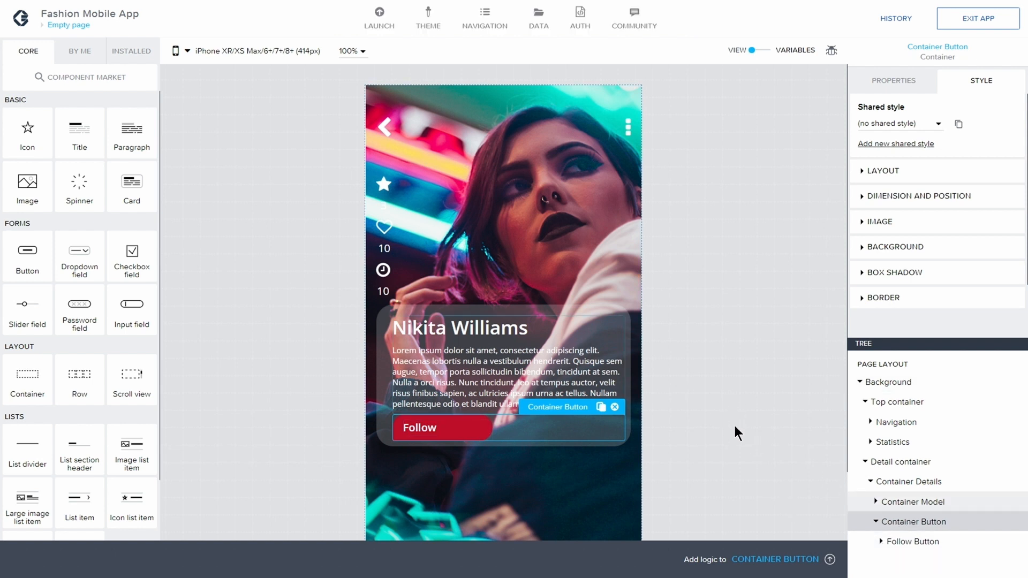
pyautogui.moveTo(23, 373); pyautogui.dragTo(913, 537)
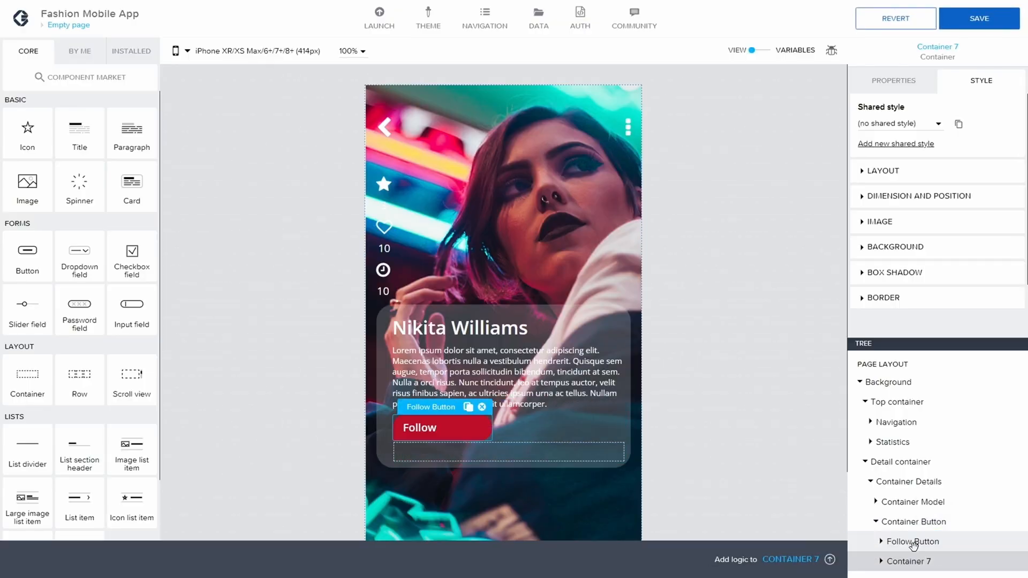
pyautogui.click(913, 542)
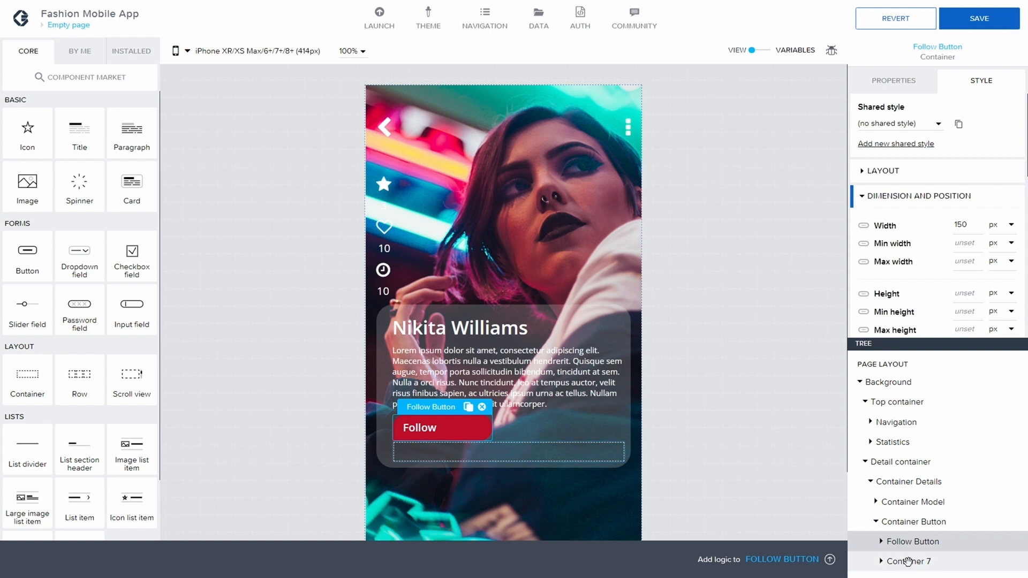
pyautogui.click(907, 561)
pyautogui.click(904, 89)
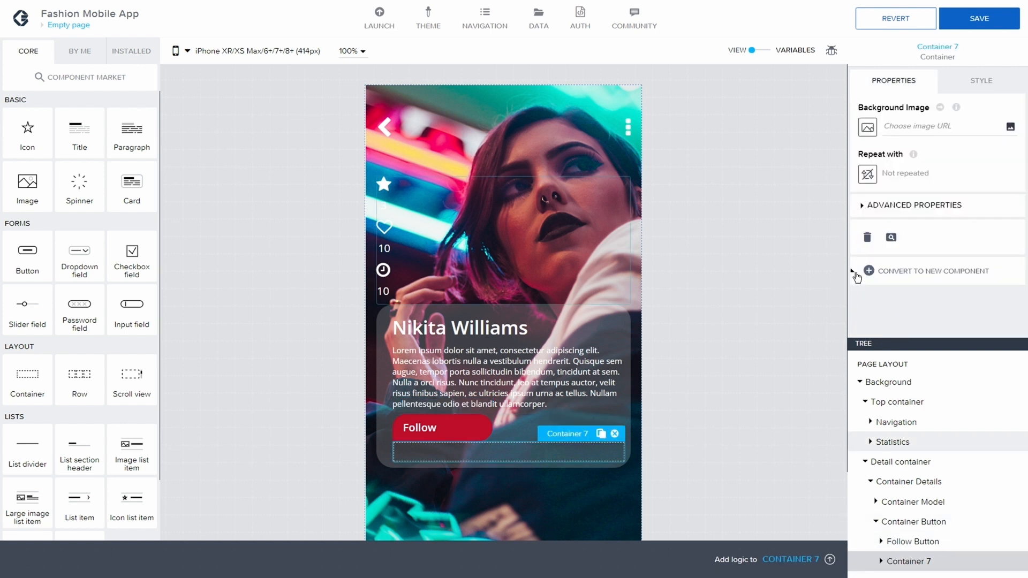
pyautogui.click(863, 205)
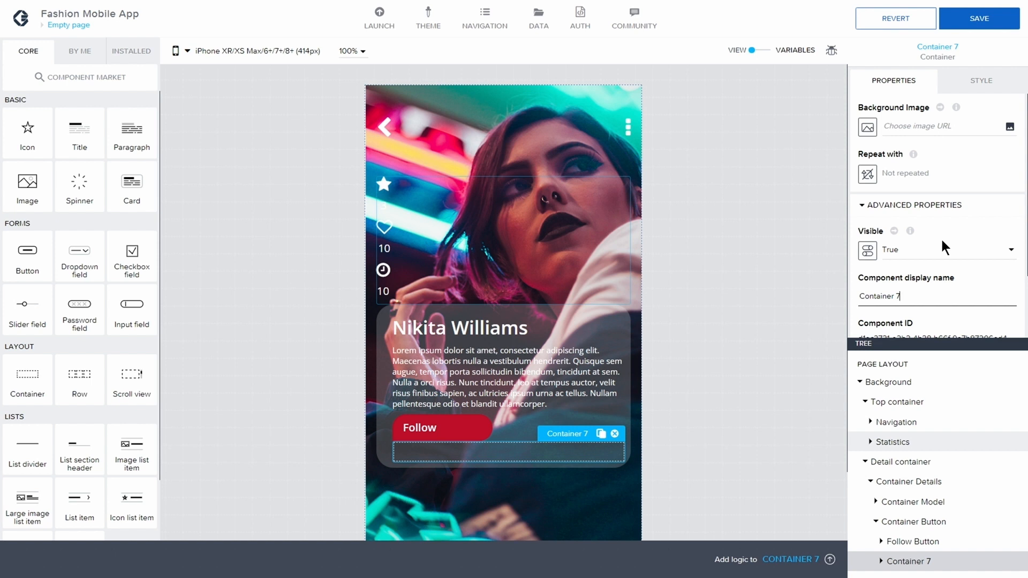
pyautogui.press('BackSpace')
pyautogui.write('Circle')
# Add an Icon component inside Container Circle and rename it Icon Plus.
pyautogui.moveTo(30, 134); pyautogui.dragTo(910, 557)
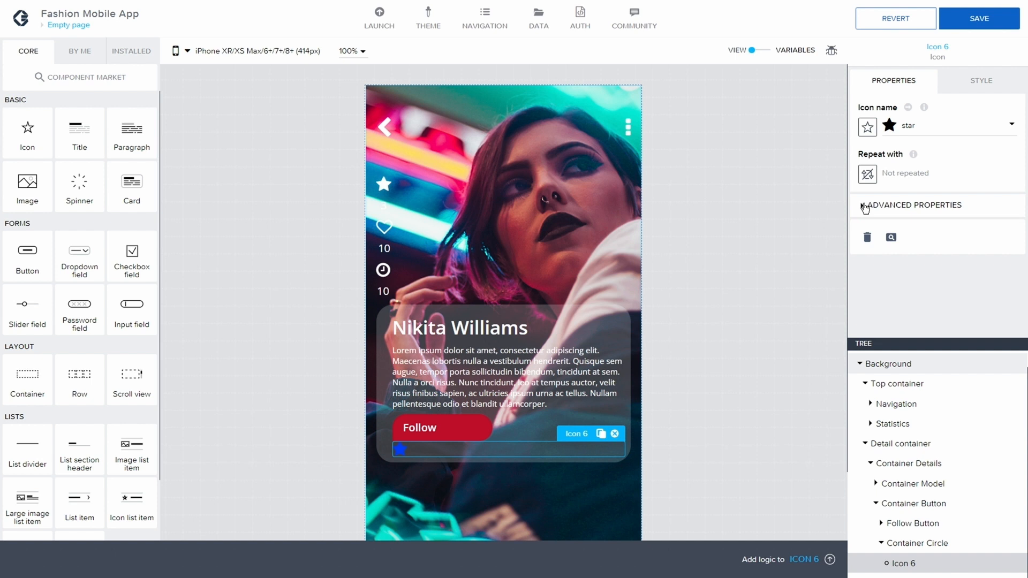
pyautogui.click(865, 206)
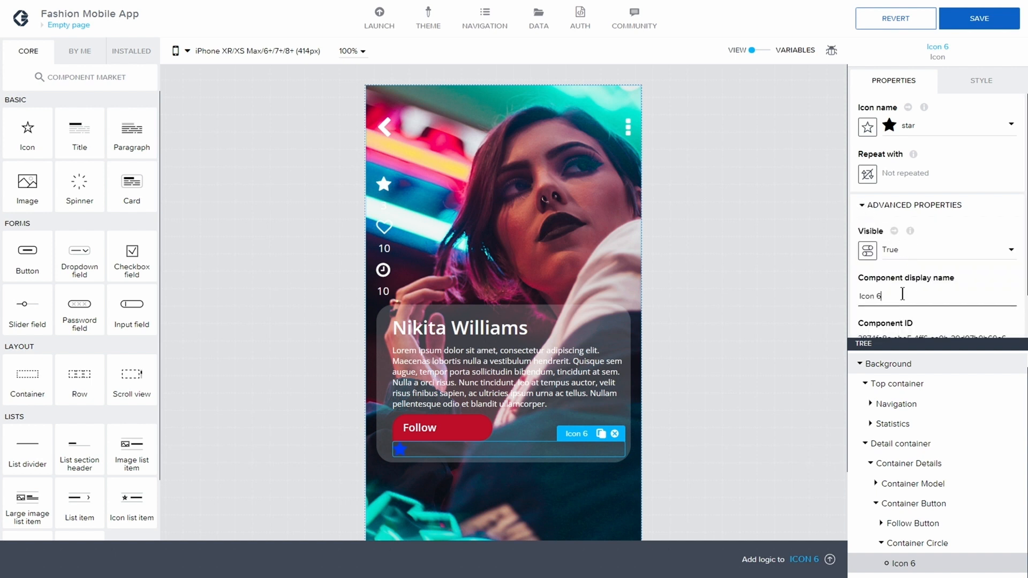
pyautogui.press('BackSpace')
pyautogui.write('Puls')
pyautogui.press('BackSpace')
pyautogui.press('BackSpace')
pyautogui.press('BackSpace')
pyautogui.write('lus')
# Change Icon Plus from the star to the plain plus symbol, searching the icon library for "Plu".
pyautogui.click(930, 126)
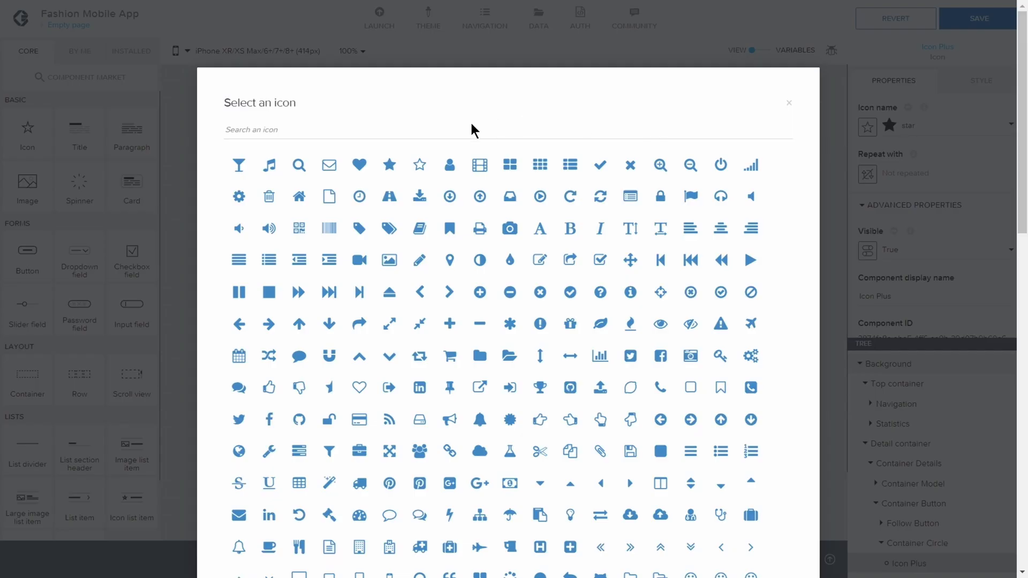
pyautogui.click(461, 127)
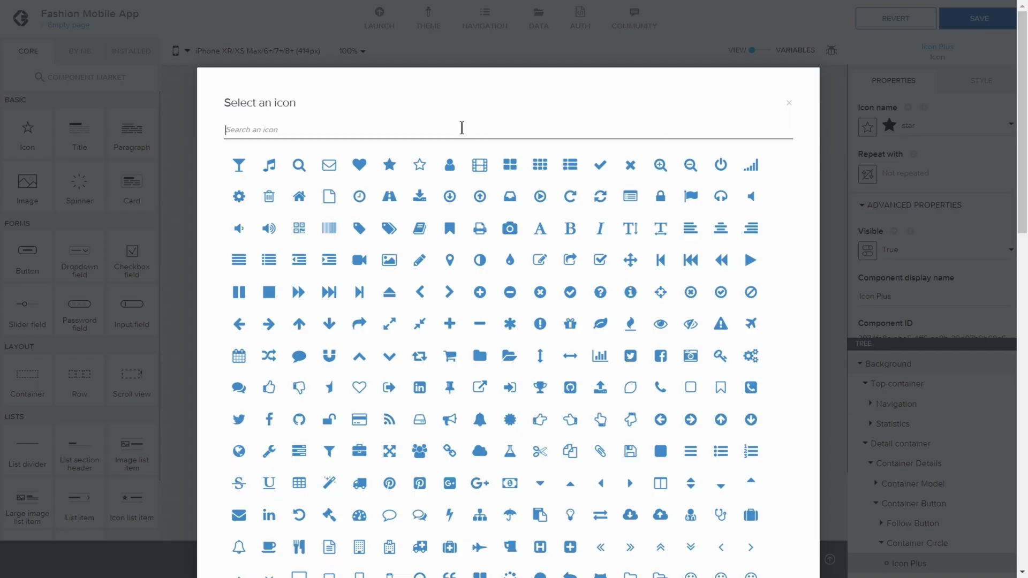
pyautogui.write('Plu')
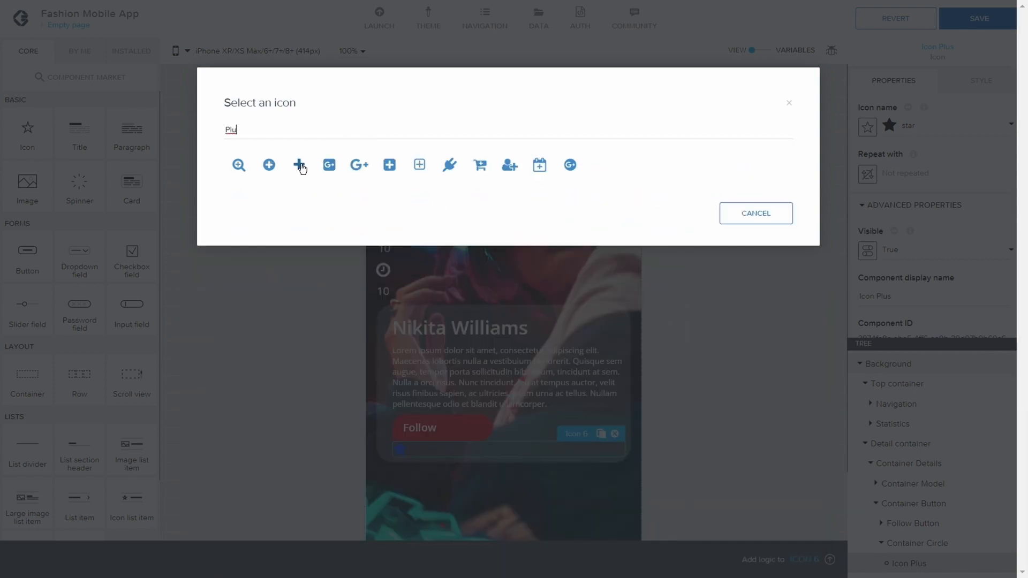
pyautogui.click(299, 164)
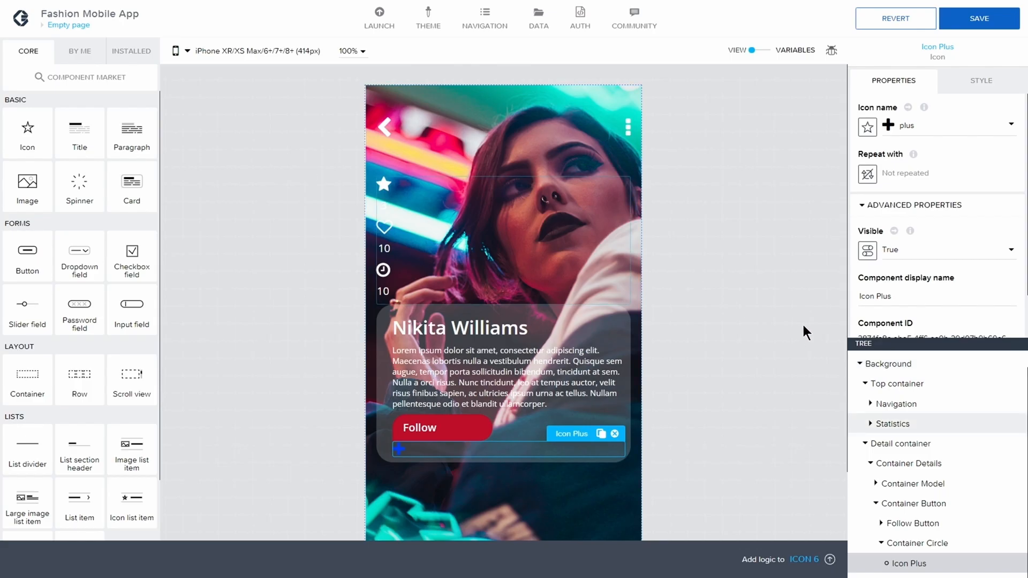
# Set the text color of Icon Plus inside Container Circle to black, #000.
pyautogui.click(882, 544)
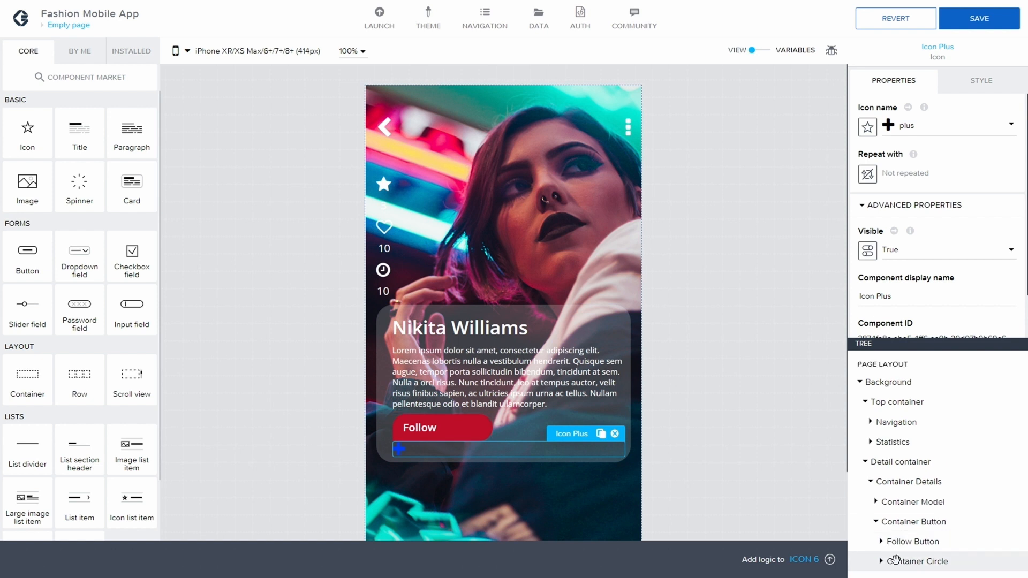
pyautogui.click(895, 560)
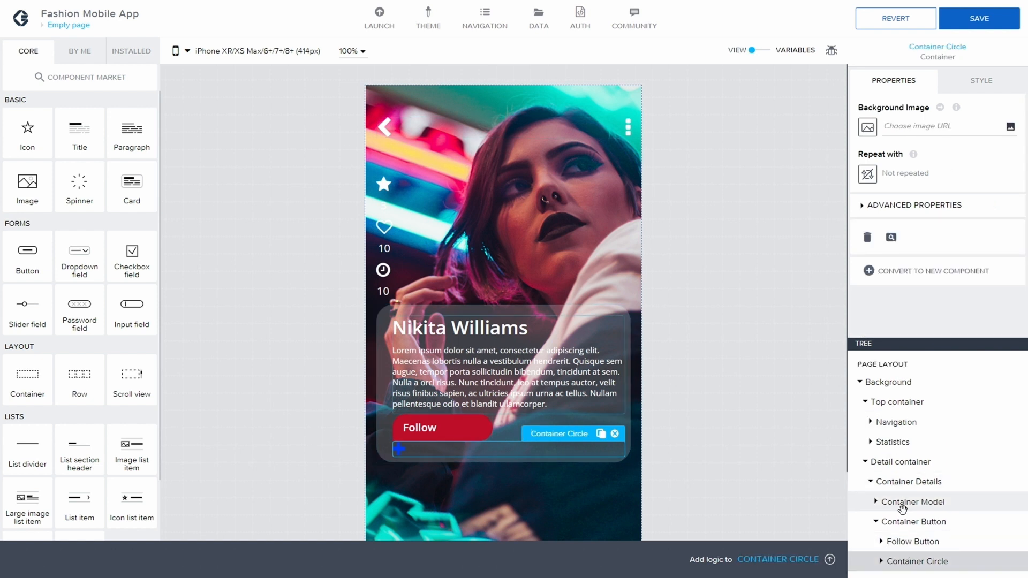
pyautogui.click(881, 561)
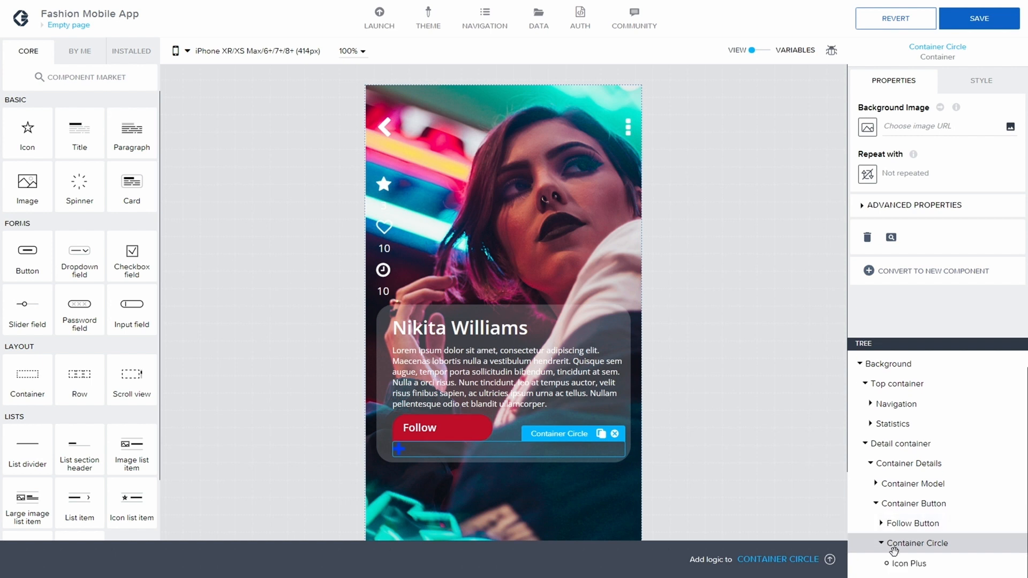
pyautogui.click(909, 564)
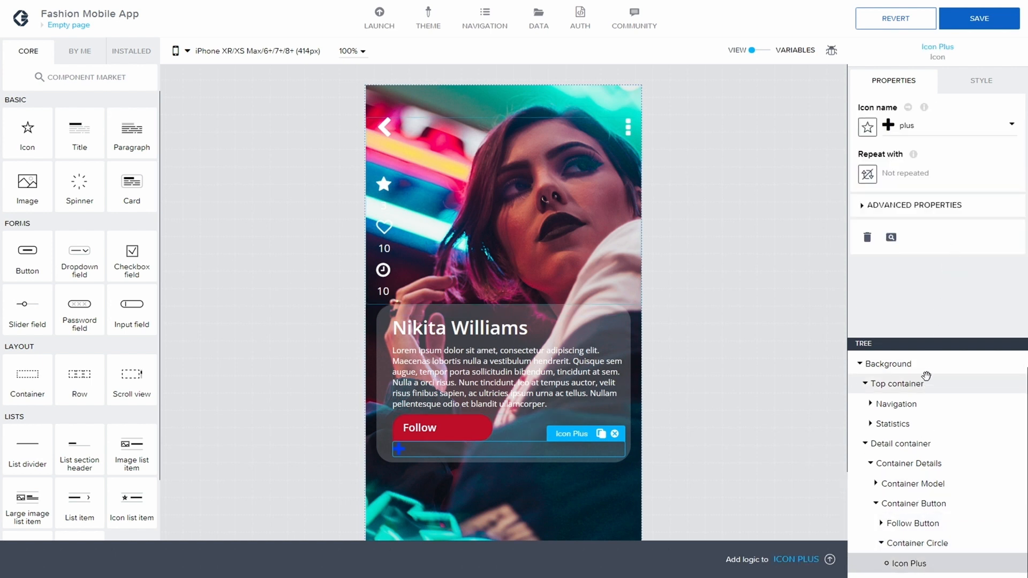
pyautogui.click(981, 81)
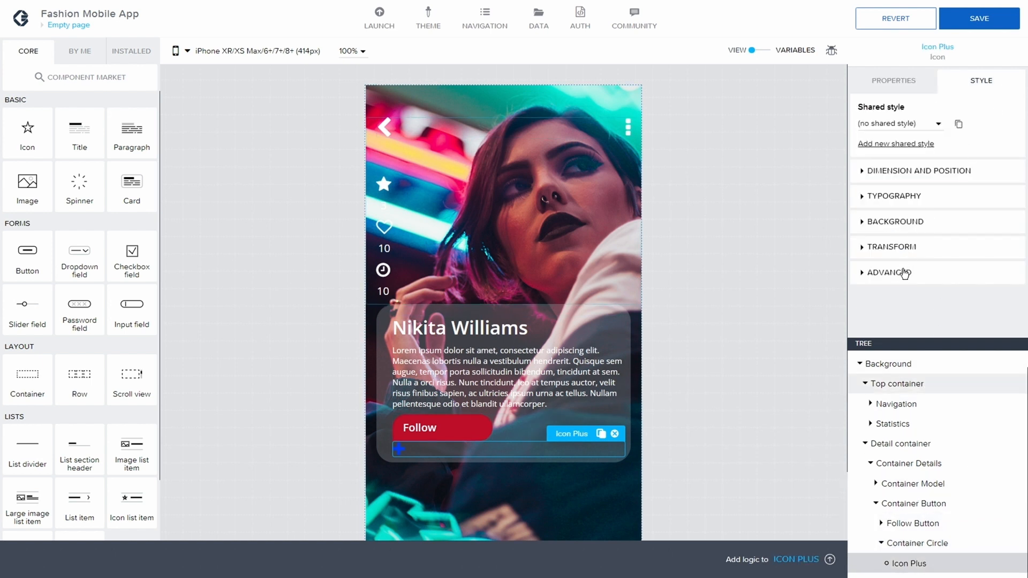
pyautogui.click(863, 199)
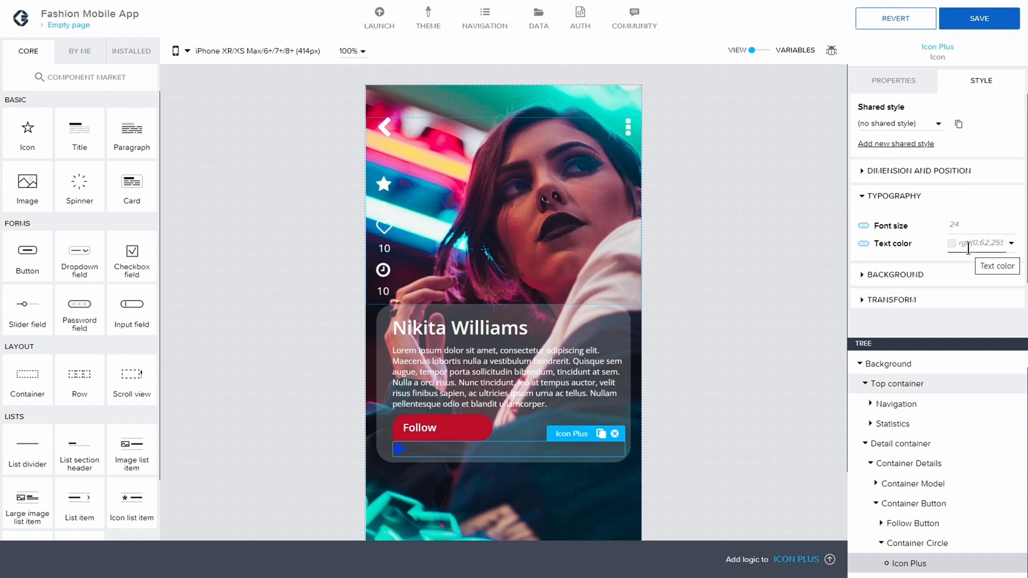
pyautogui.click(968, 244)
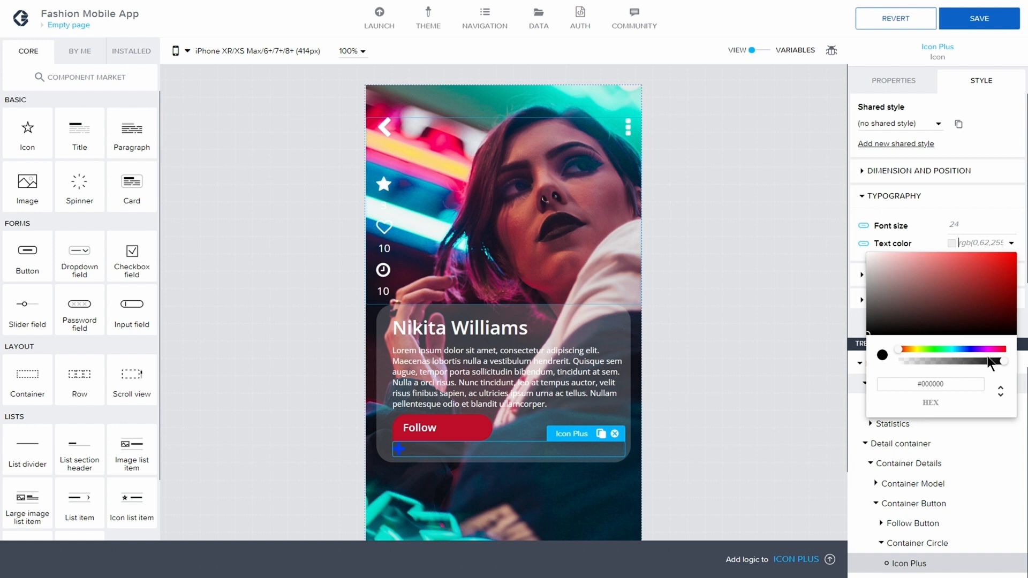
pyautogui.click(959, 384)
pyautogui.press('BackSpace')
pyautogui.press('BackSpace')
pyautogui.press('BackSpace')
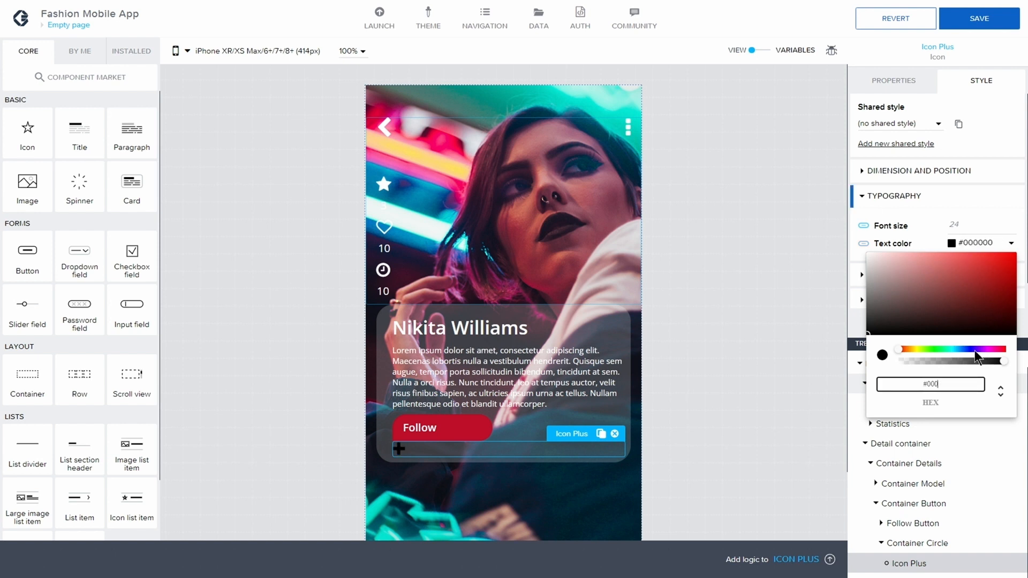
pyautogui.press('Return')
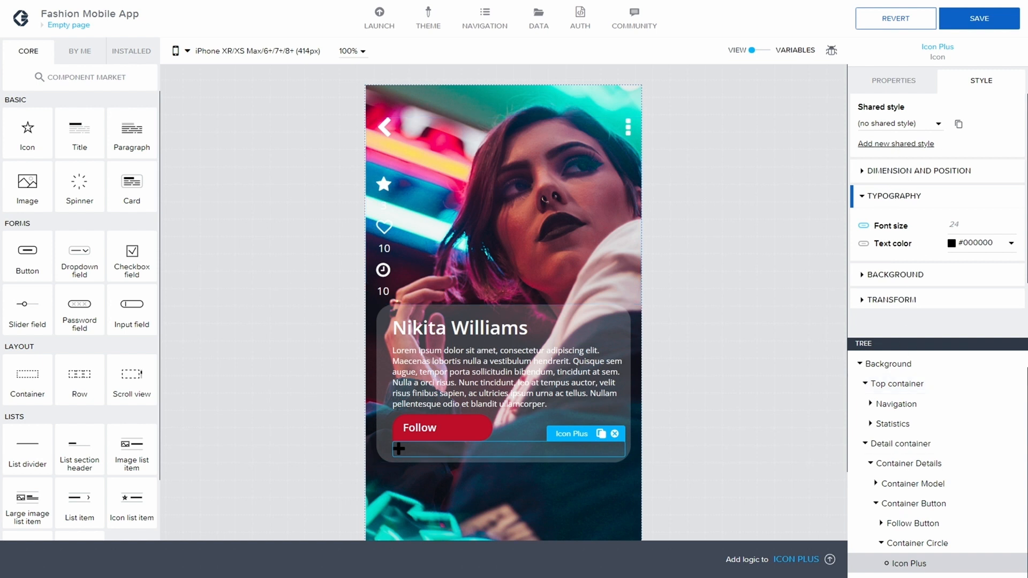
# Lay out Container Button's children horizontally, aligned vertically to the middle and justified to the right.
pyautogui.click(941, 526)
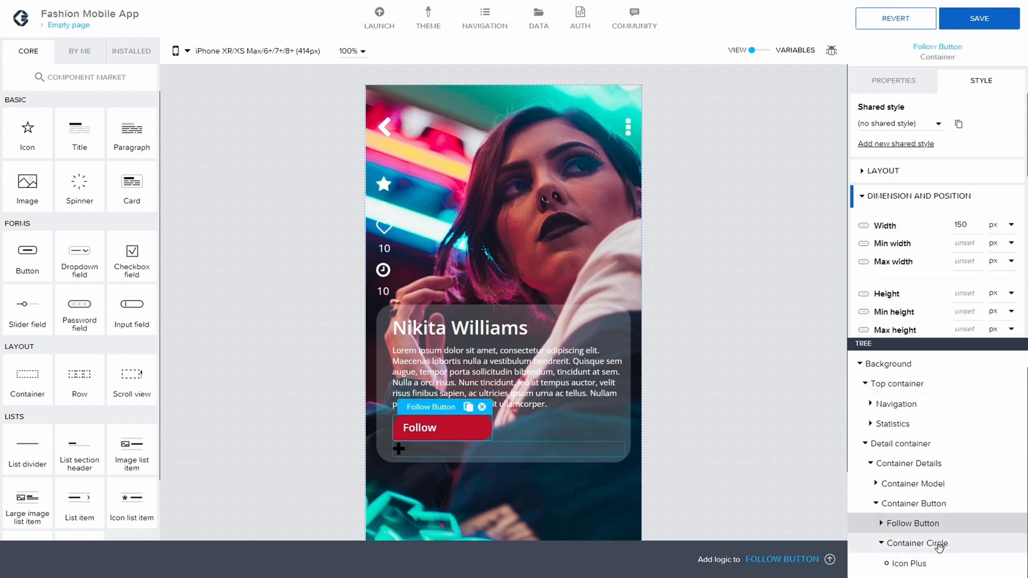
pyautogui.click(927, 544)
pyautogui.click(913, 504)
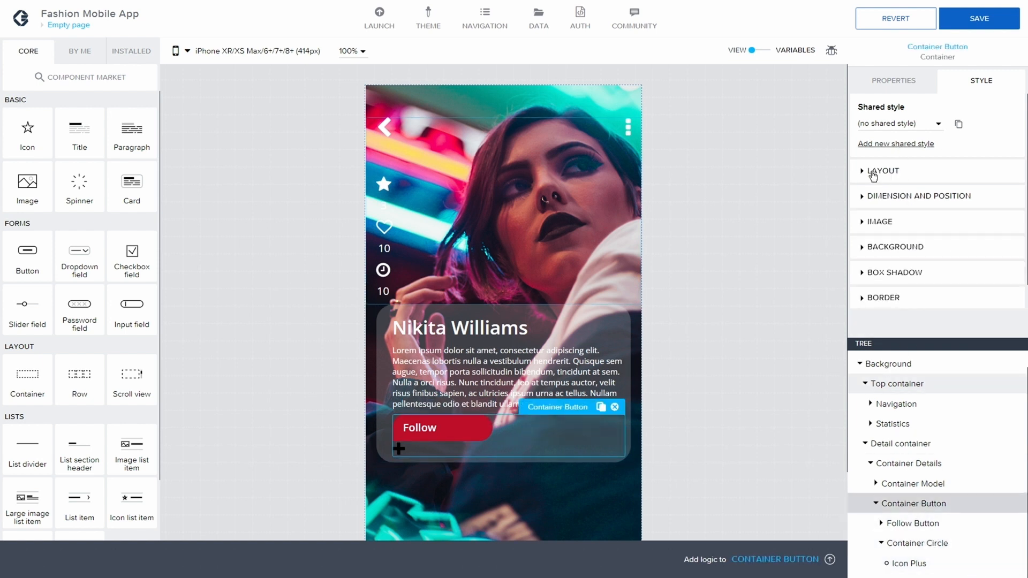
pyautogui.click(862, 171)
pyautogui.click(892, 199)
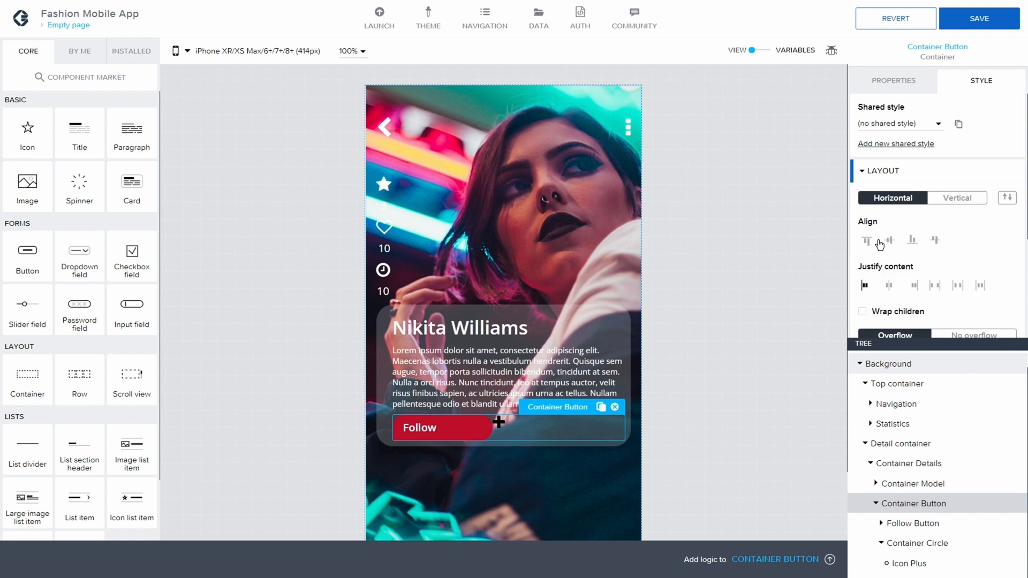
pyautogui.click(889, 288)
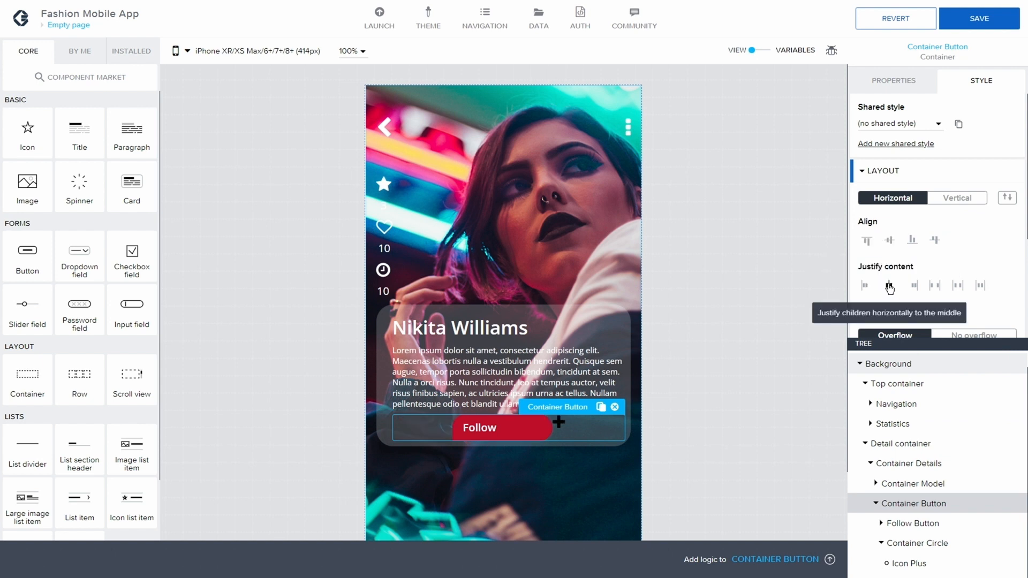
pyautogui.click(864, 285)
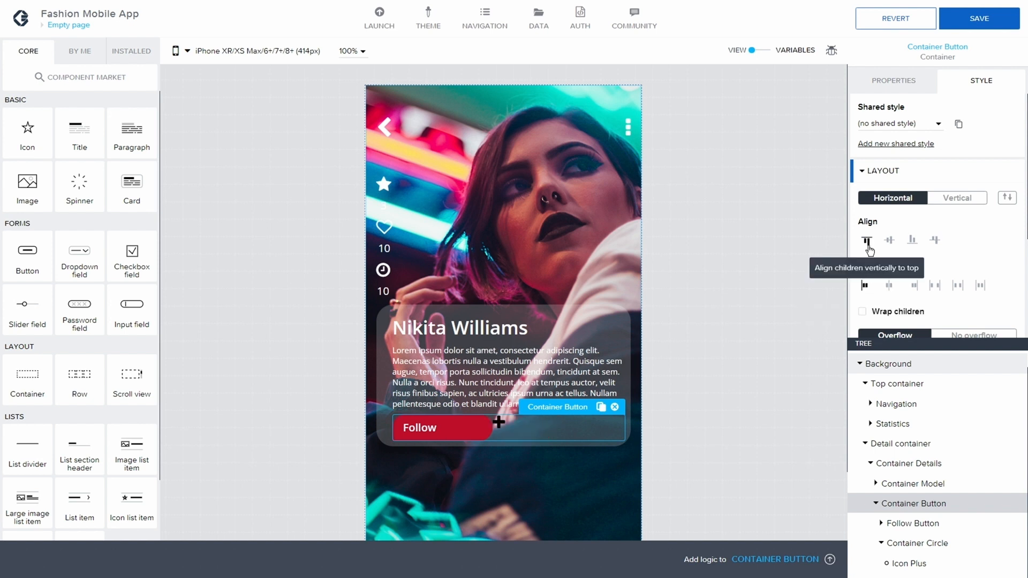
pyautogui.click(914, 286)
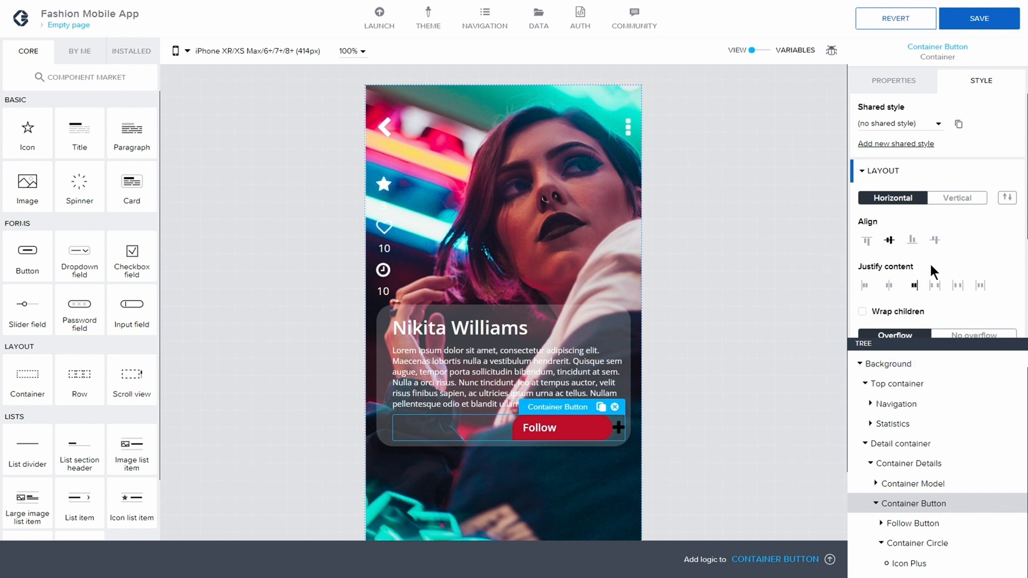
# Move Container Circle with its plus icon into Follow Button and place it below the Follow title.
pyautogui.click(883, 543)
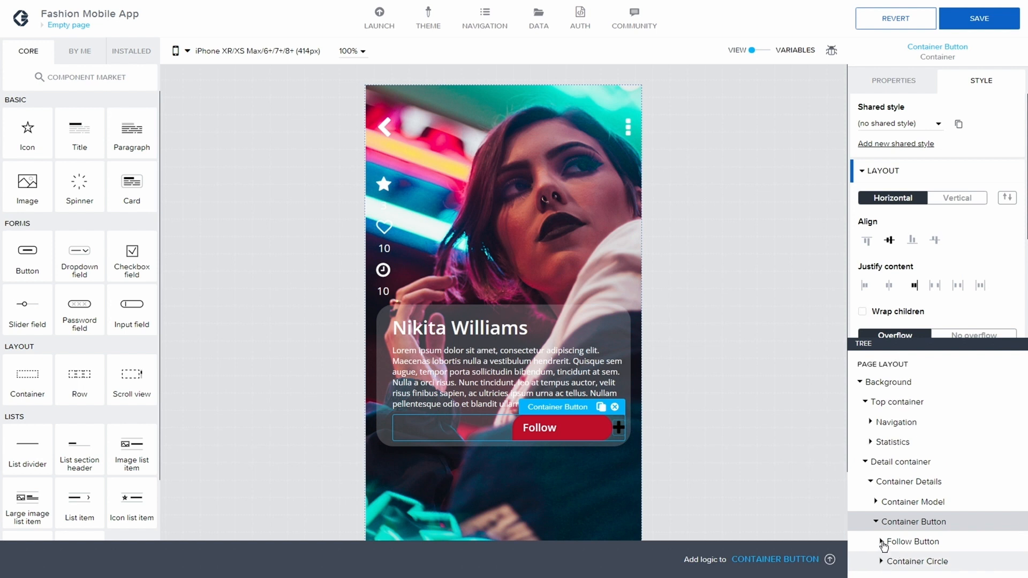
pyautogui.moveTo(919, 557); pyautogui.dragTo(925, 544)
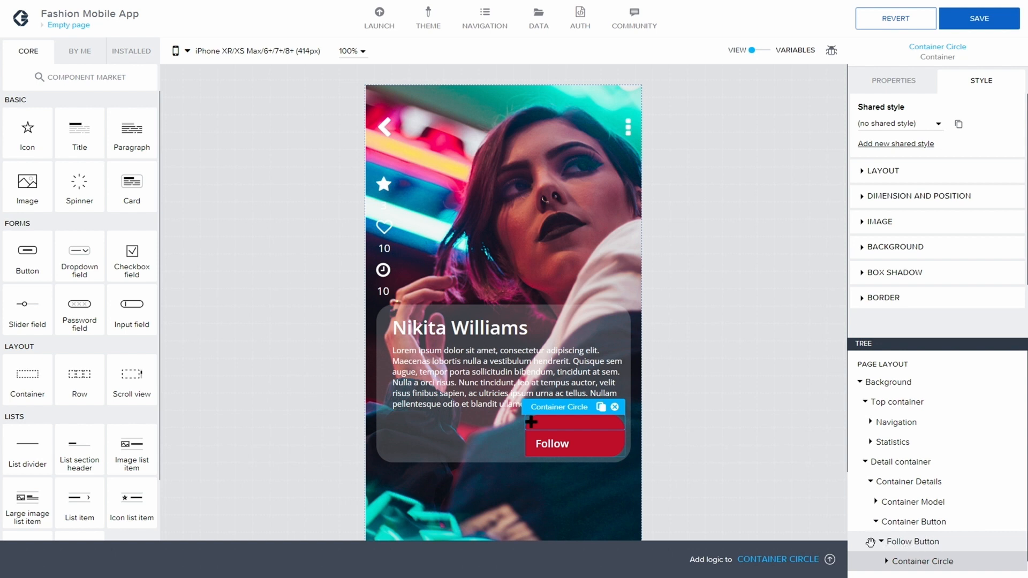
pyautogui.scroll(-1, 873, 543)
pyautogui.click(887, 544)
pyautogui.scroll(-1, 888, 544)
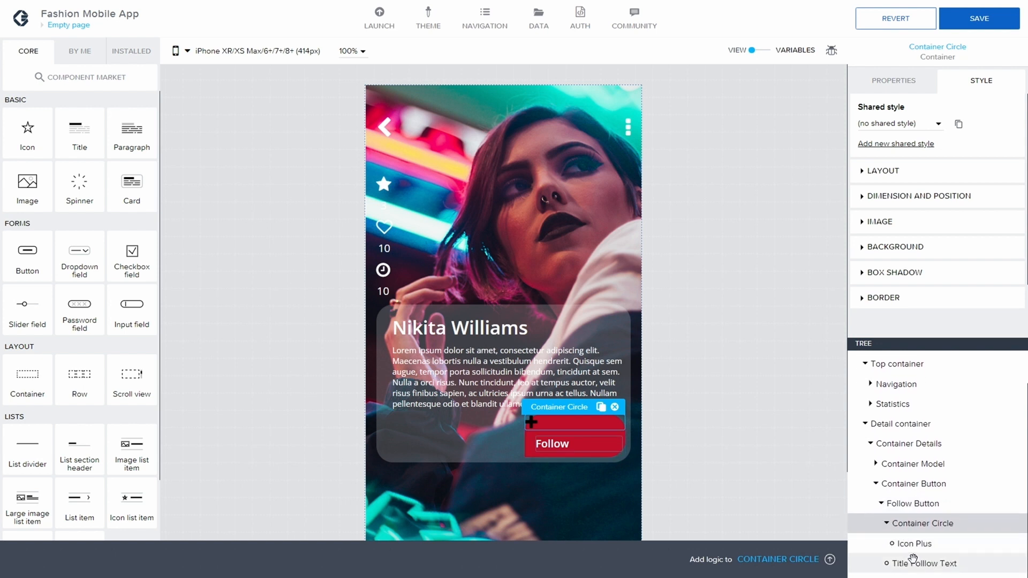
pyautogui.click(913, 560)
pyautogui.moveTo(914, 537); pyautogui.dragTo(919, 565)
pyautogui.moveTo(922, 524); pyautogui.dragTo(922, 515)
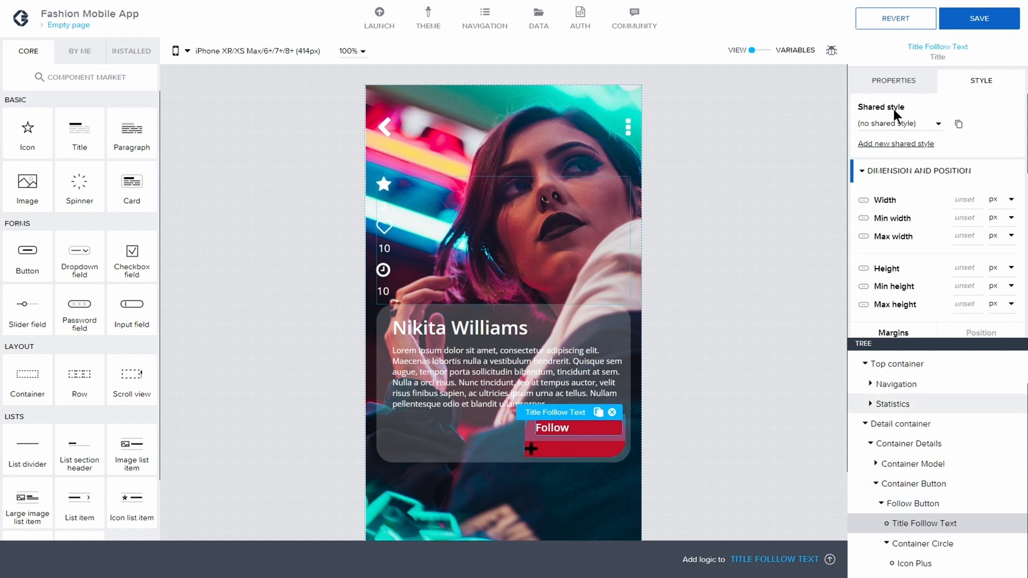
# Review the Follow title's dimension, margin, alignment and typography settings.
pyautogui.scroll(-3, 894, 116)
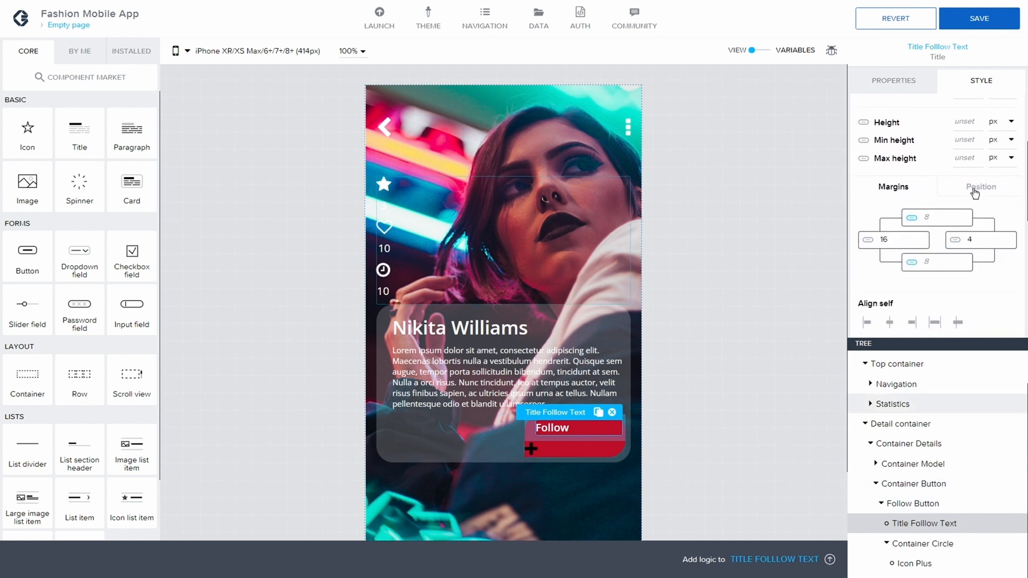
pyautogui.scroll(3, 975, 192)
pyautogui.scroll(-4, 905, 257)
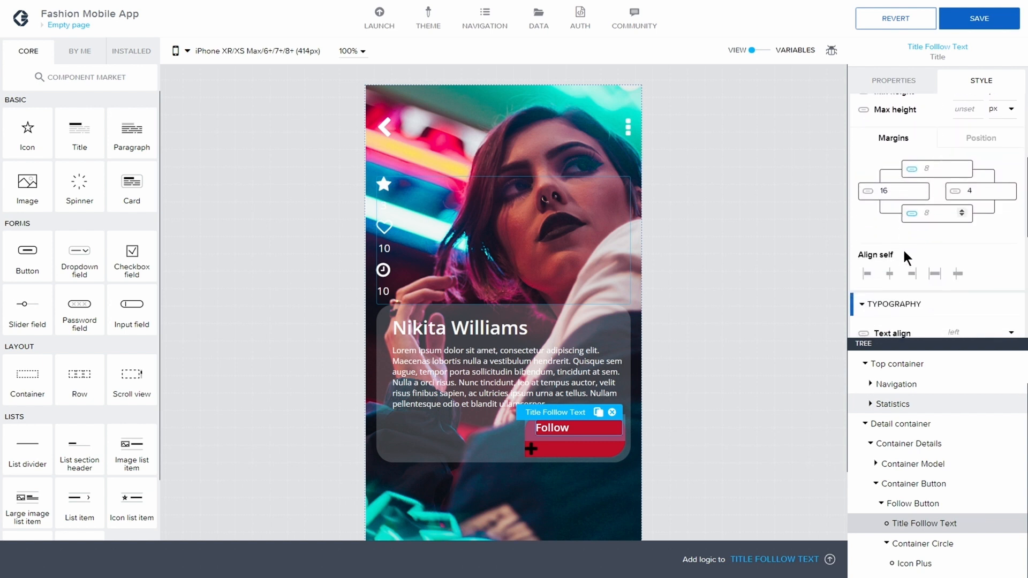
pyautogui.scroll(-2, 907, 257)
pyautogui.scroll(3, 907, 253)
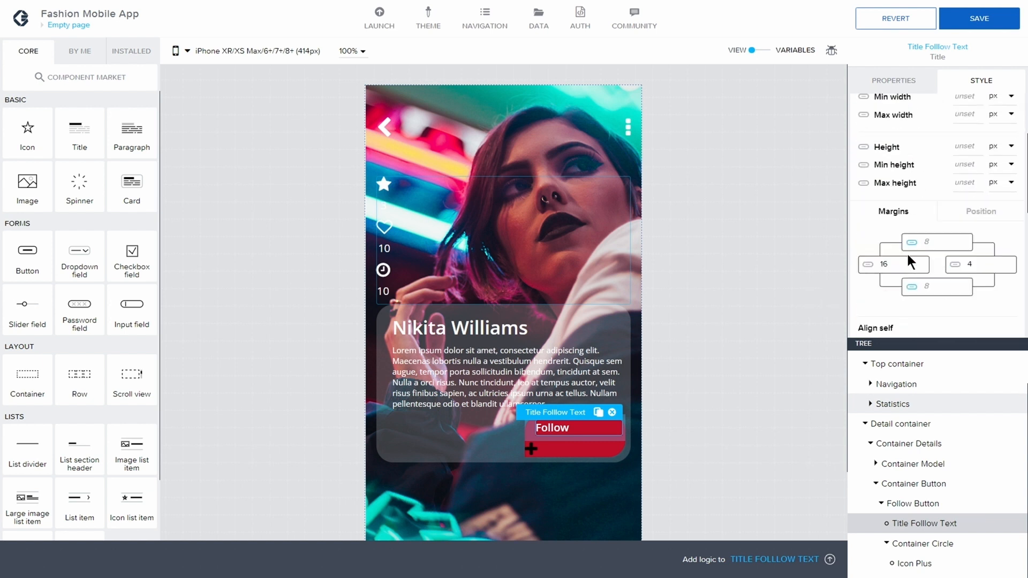
pyautogui.scroll(3, 907, 253)
pyautogui.scroll(-1, 909, 236)
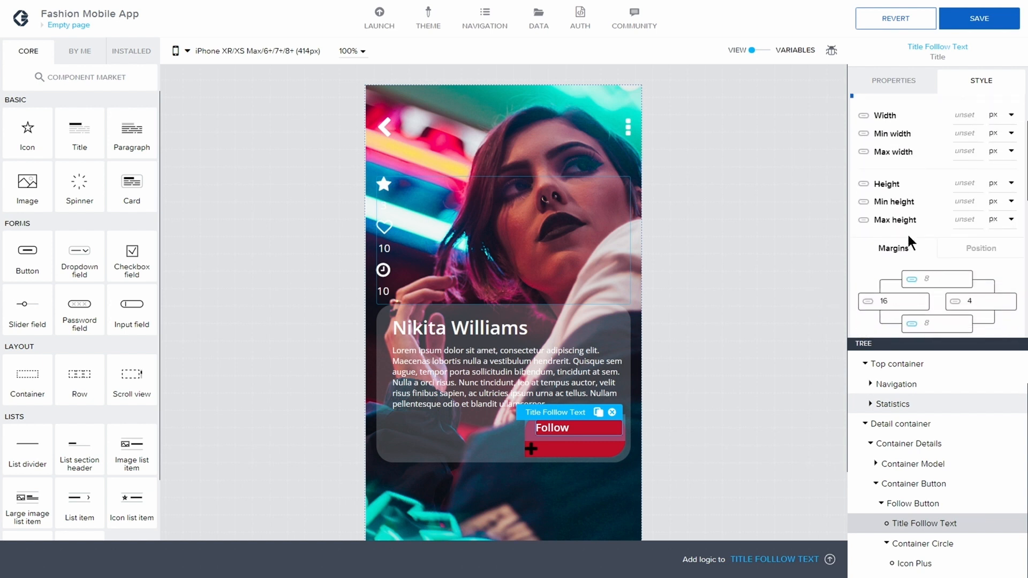
pyautogui.scroll(-4, 907, 233)
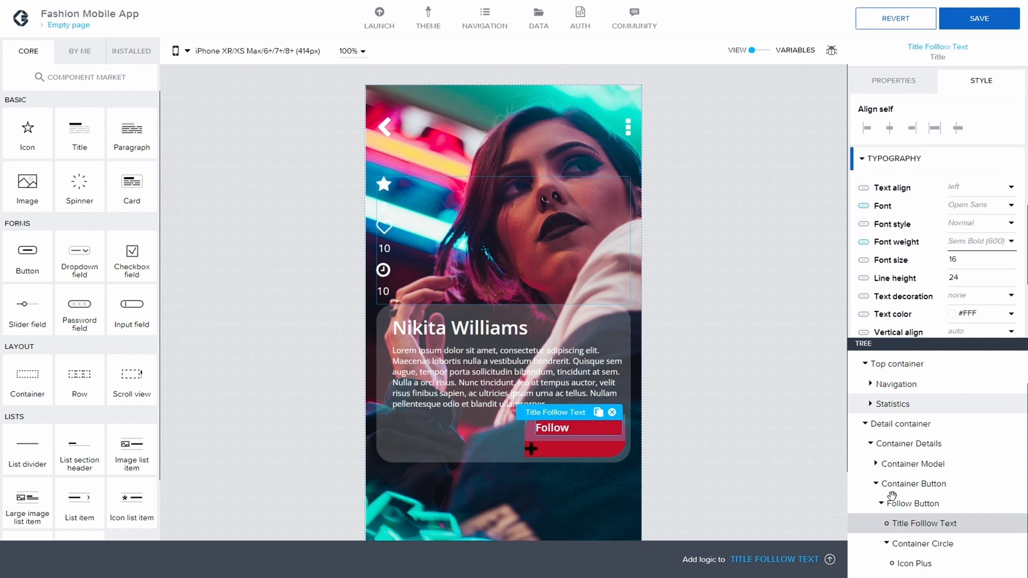
# Lay out Follow Button's children horizontally, aligned vertically to the middle and justified with even spacing around them.
pyautogui.click(915, 501)
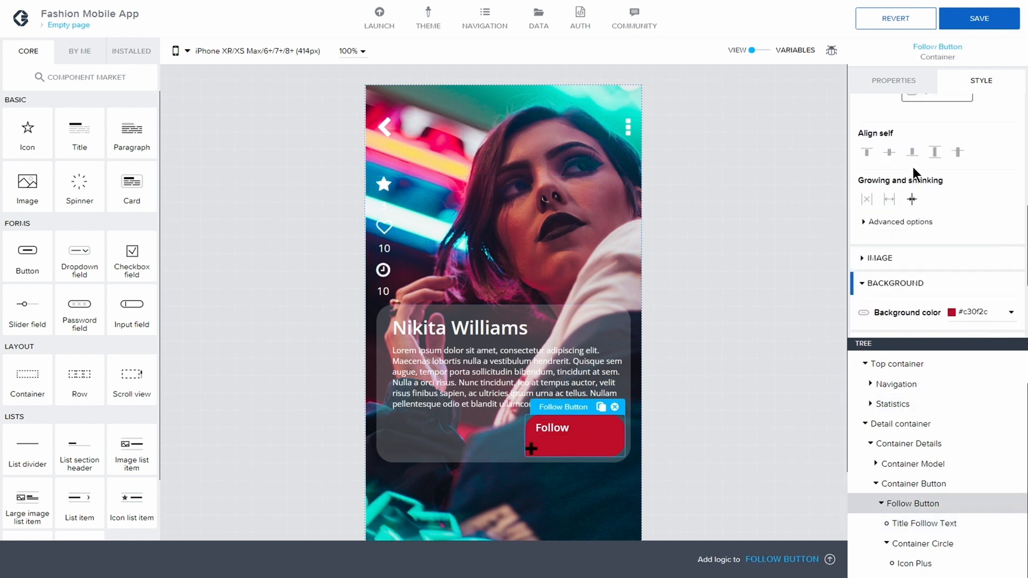
pyautogui.scroll(6, 914, 174)
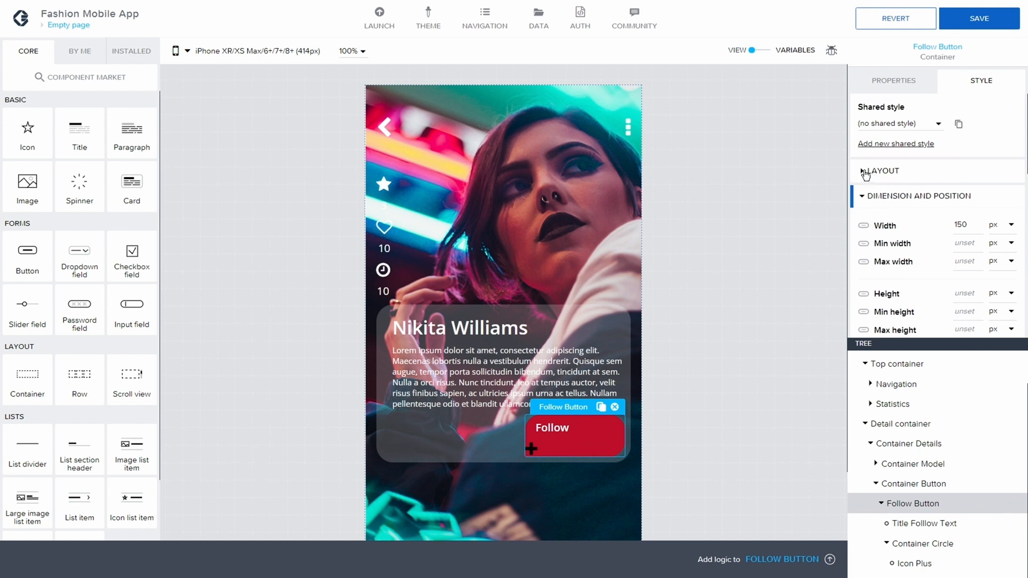
pyautogui.click(866, 174)
pyautogui.click(893, 198)
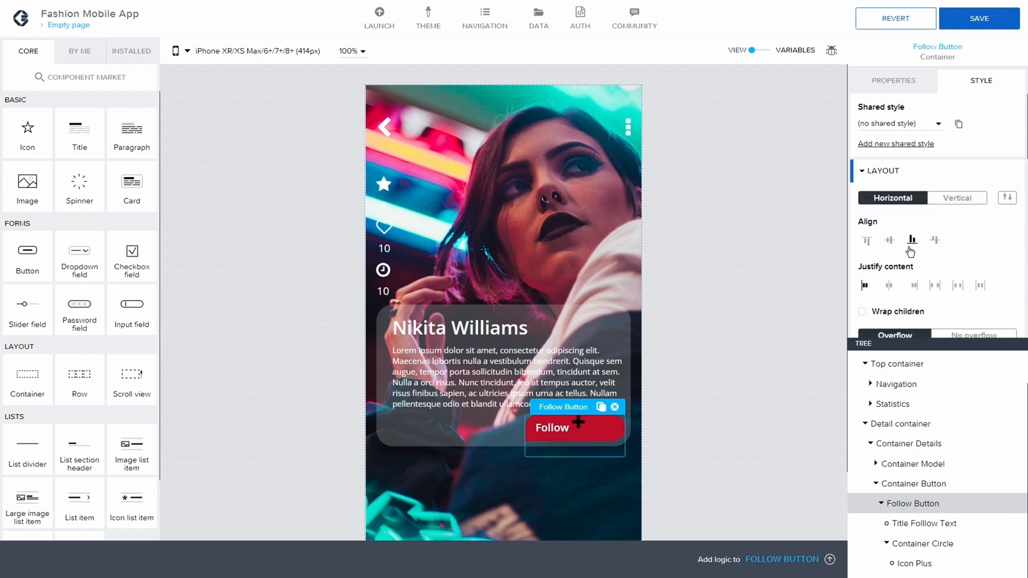
pyautogui.click(934, 288)
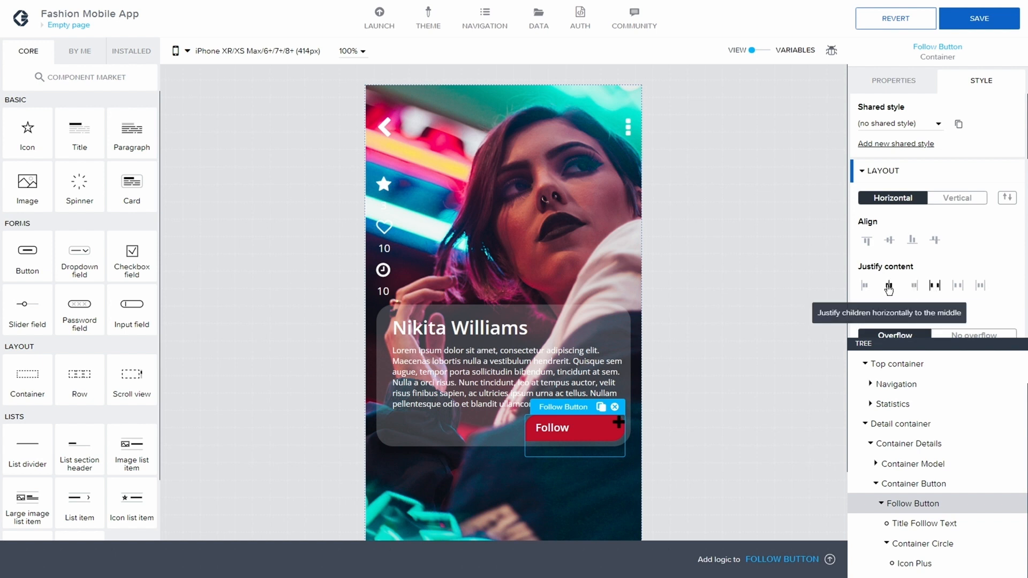
pyautogui.click(888, 289)
pyautogui.click(934, 288)
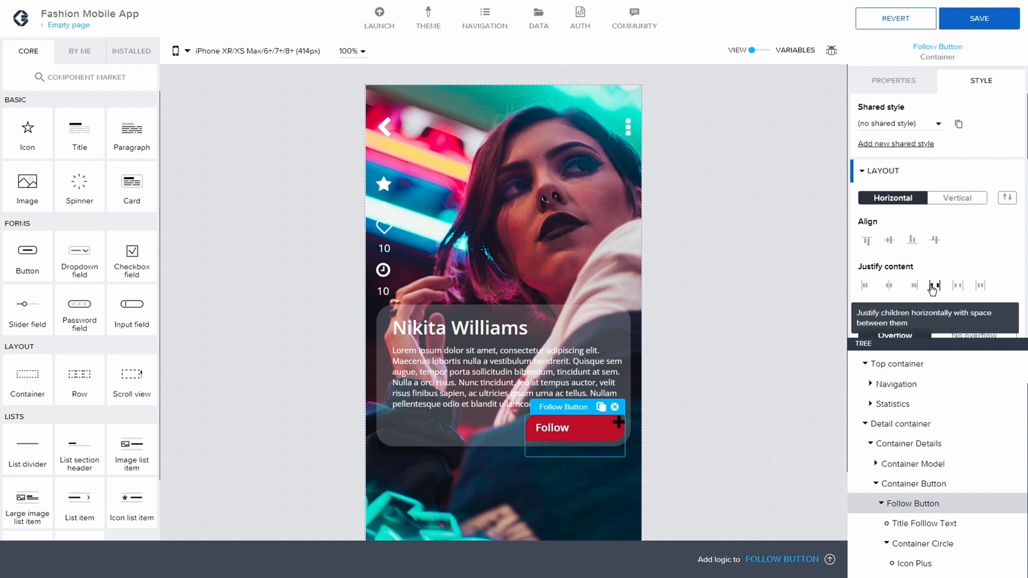
pyautogui.click(956, 288)
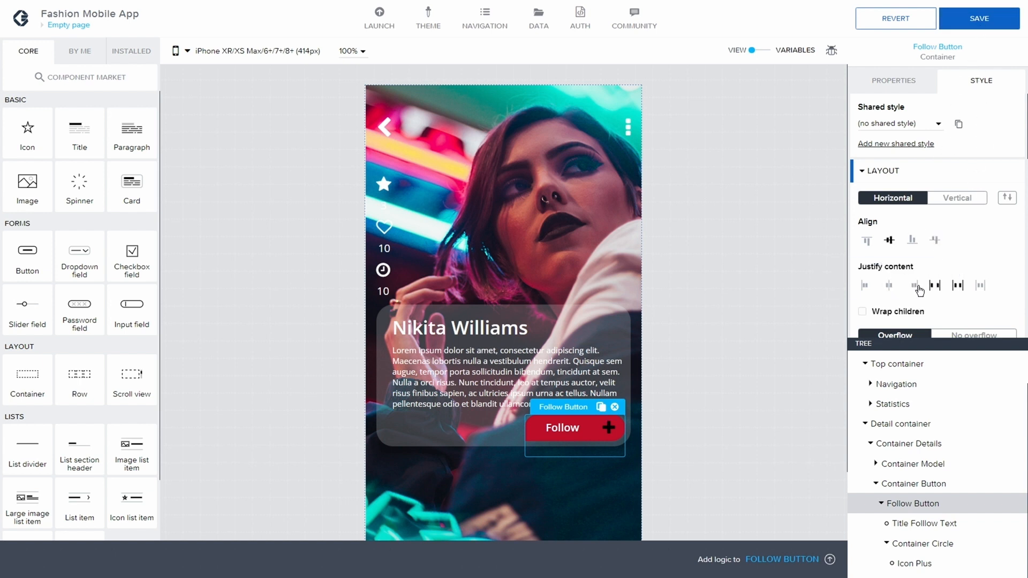
pyautogui.click(981, 287)
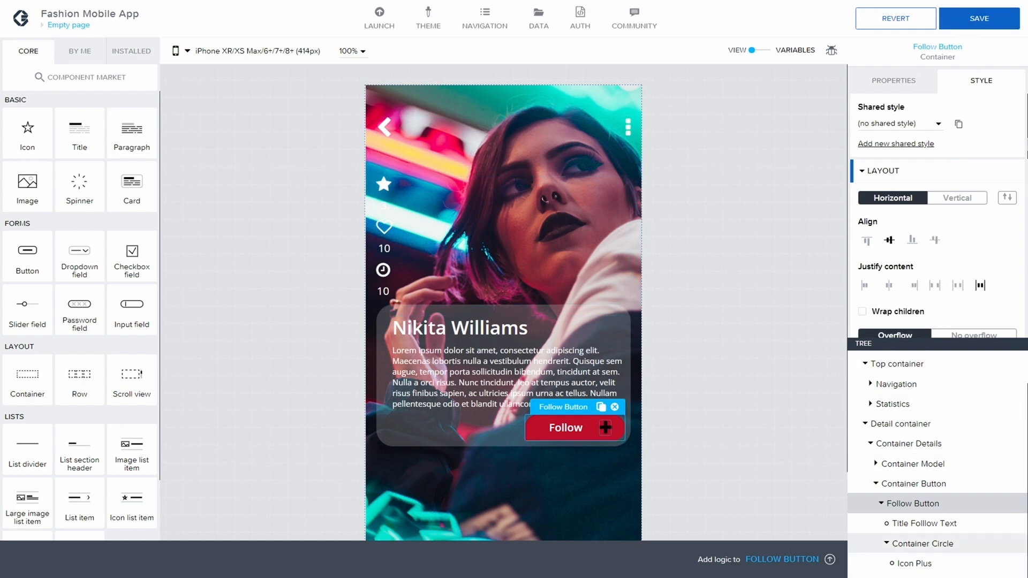
# Save the application and set Container Circle's background color to #FFF.
pyautogui.click(980, 19)
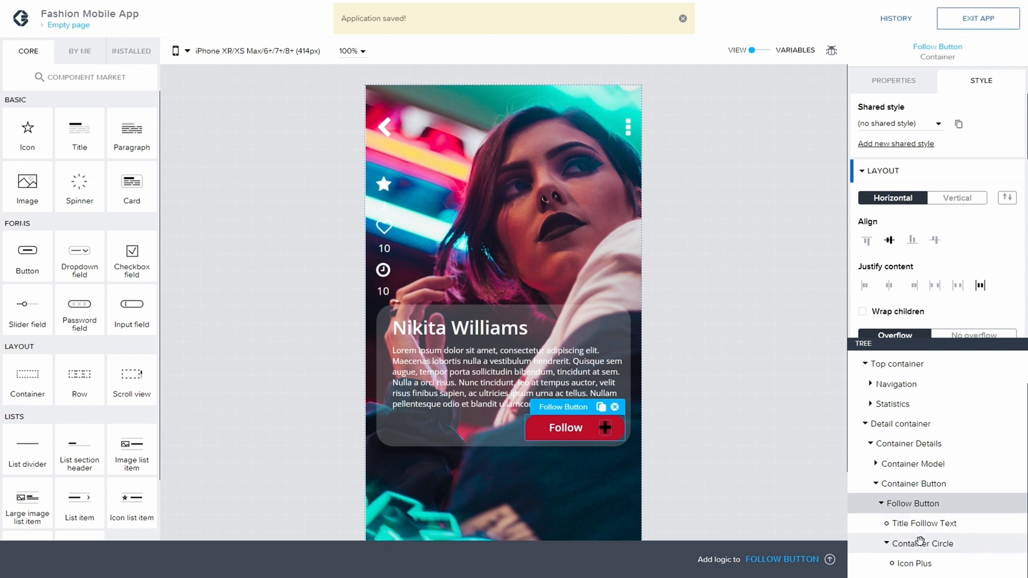
pyautogui.click(921, 543)
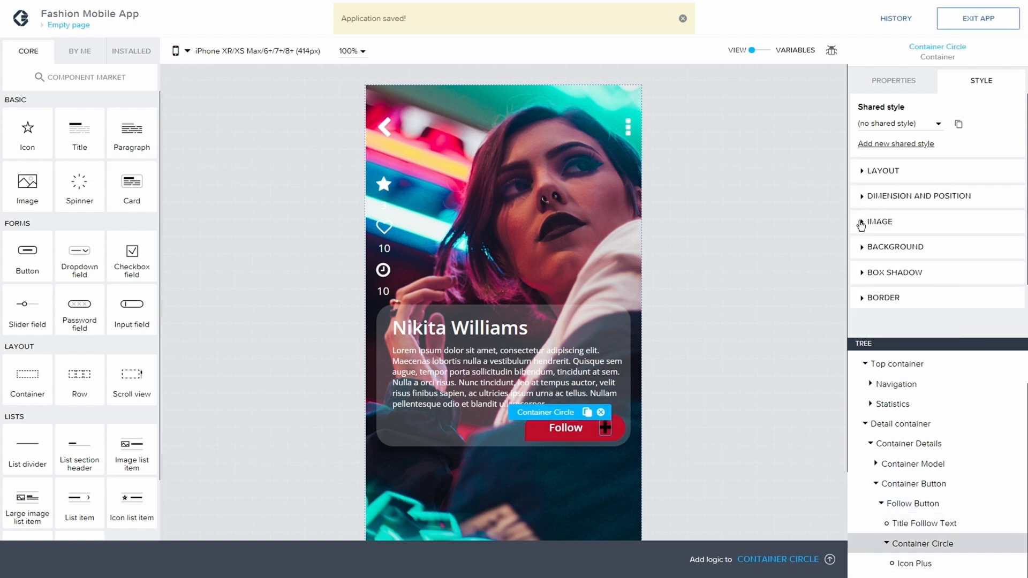
pyautogui.click(863, 247)
pyautogui.click(992, 276)
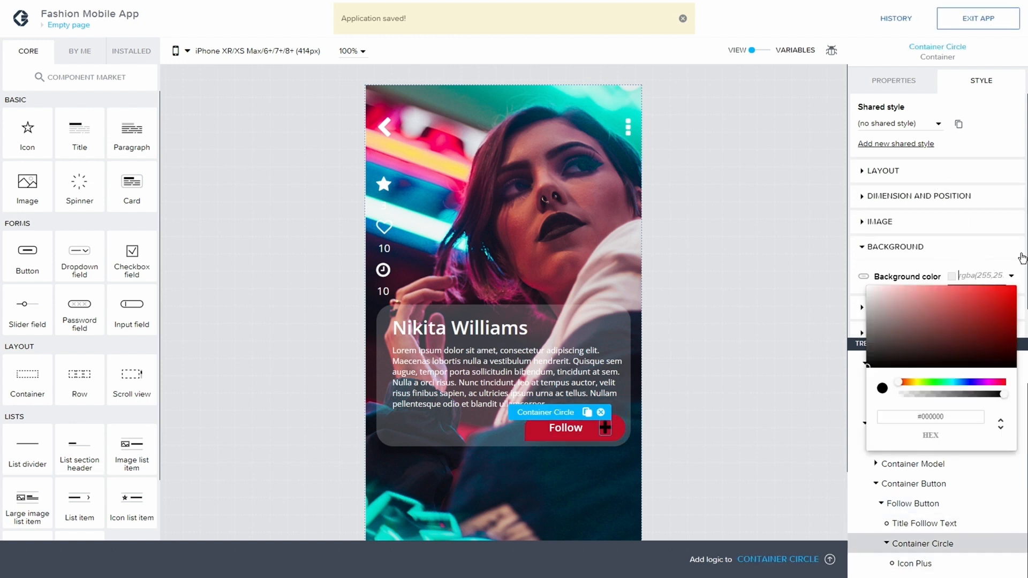
pyautogui.write('#FFF')
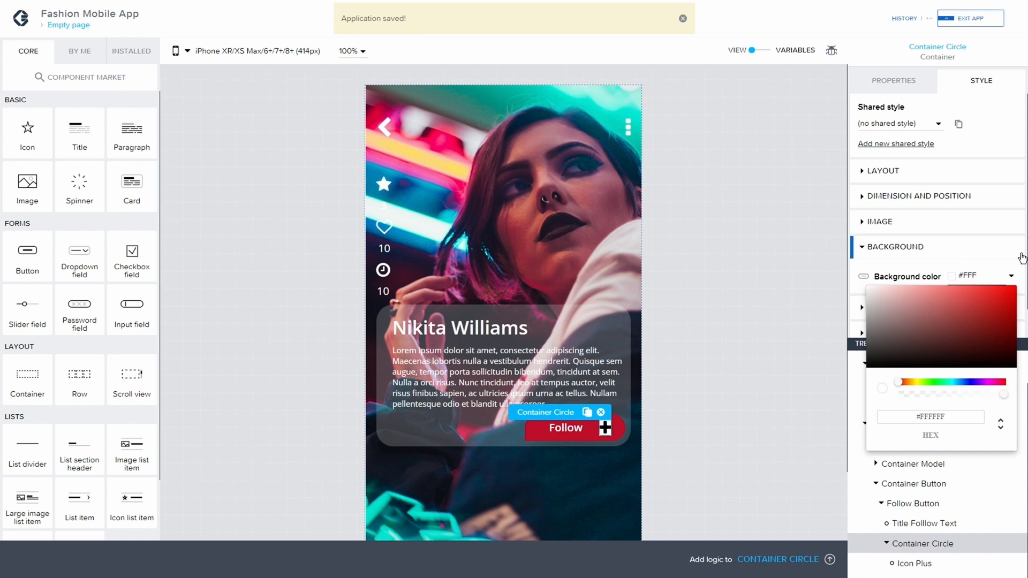
pyautogui.click(808, 313)
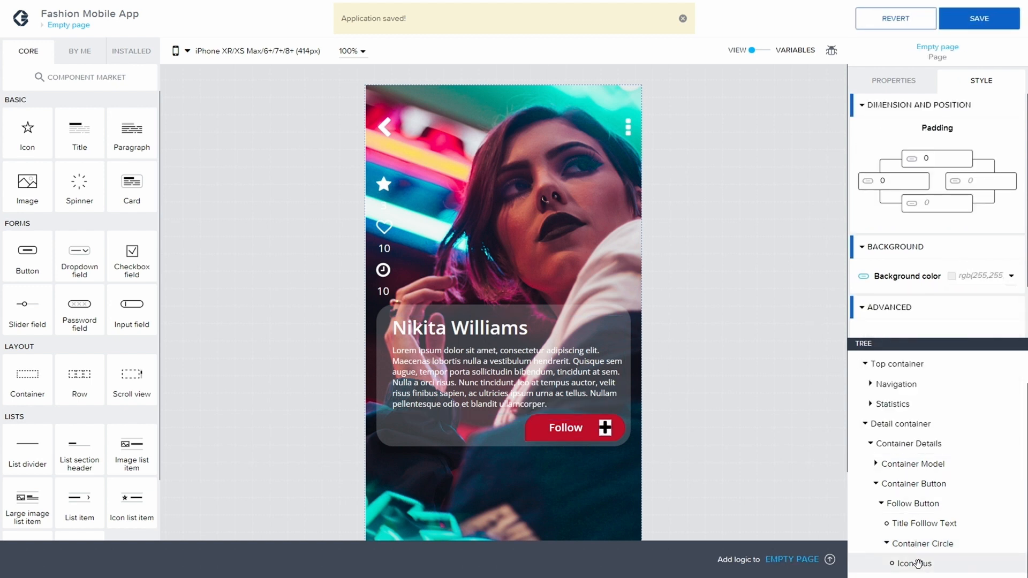
# Round Container Circle with a border radius of 50 and save the application.
pyautogui.click(923, 544)
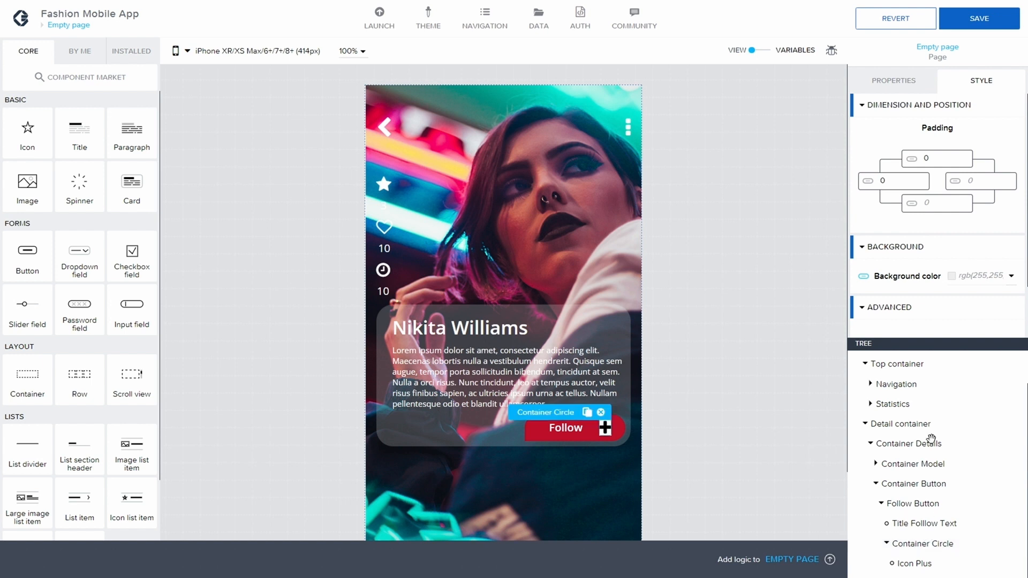
pyautogui.scroll(-1, 955, 291)
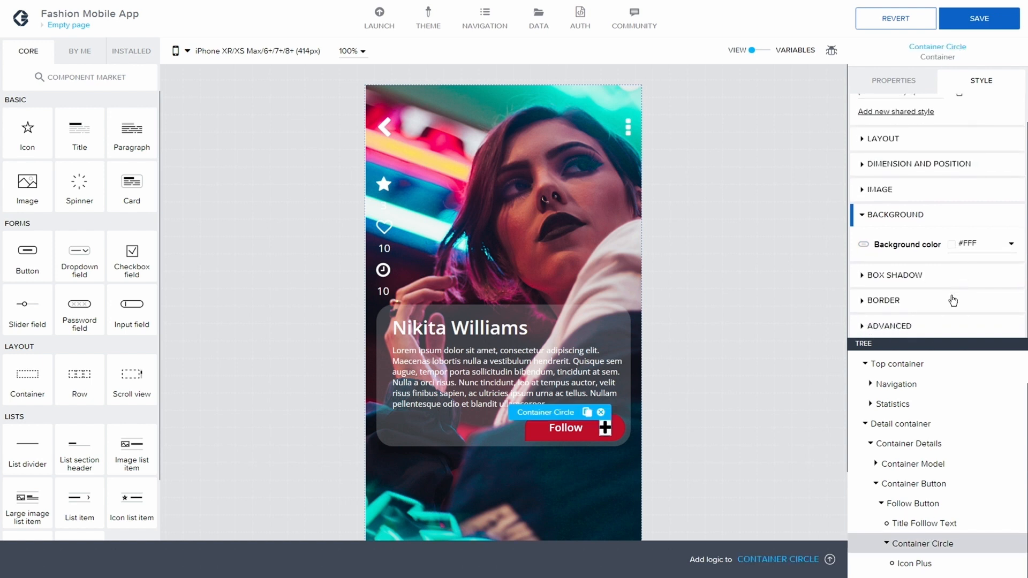
pyautogui.click(867, 301)
pyautogui.scroll(-3, 964, 300)
pyautogui.click(979, 297)
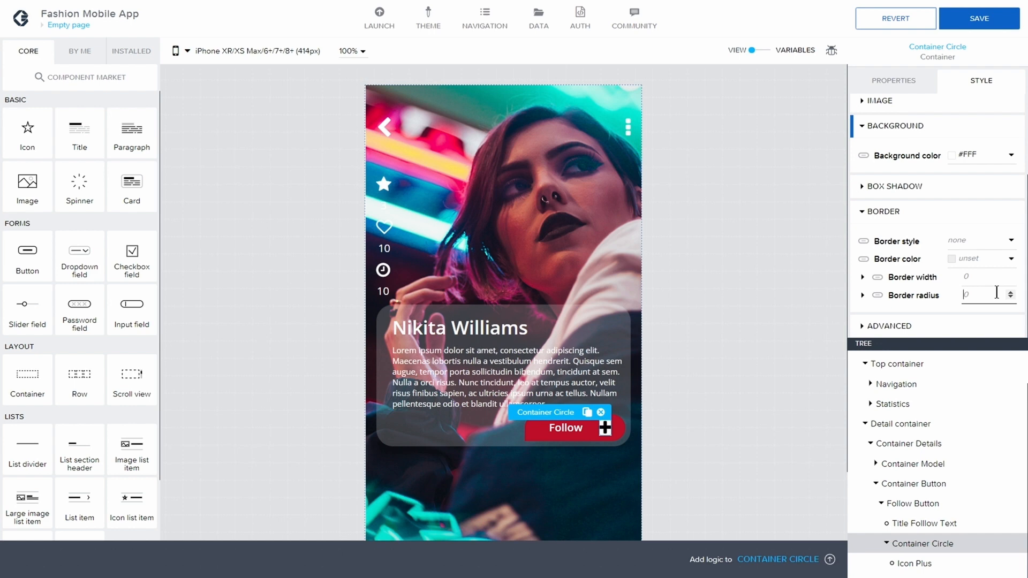
pyautogui.write('50')
pyautogui.click(997, 23)
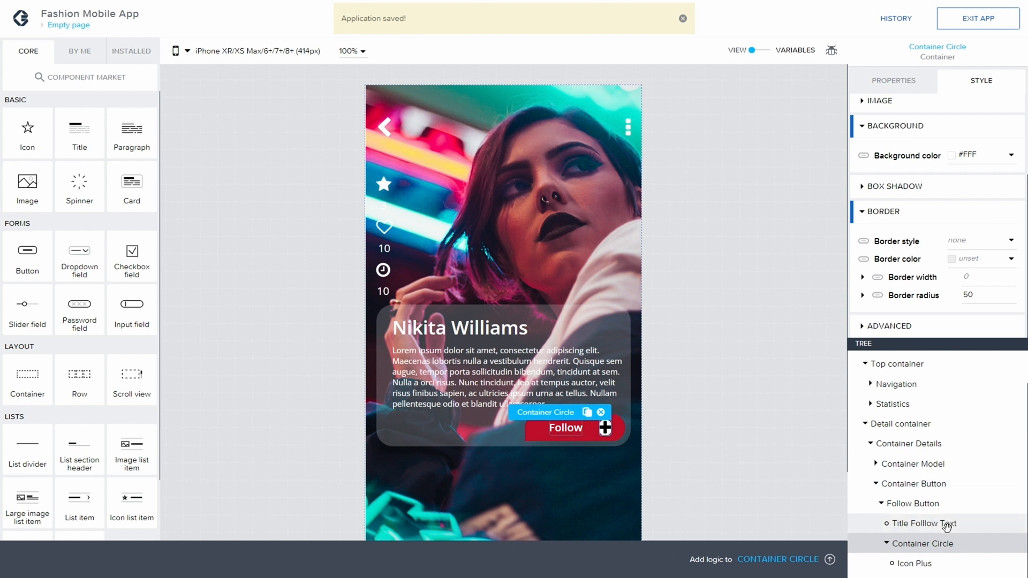
# Set Icon Plus's margins to 8 on all four sides and save the application.
pyautogui.click(920, 565)
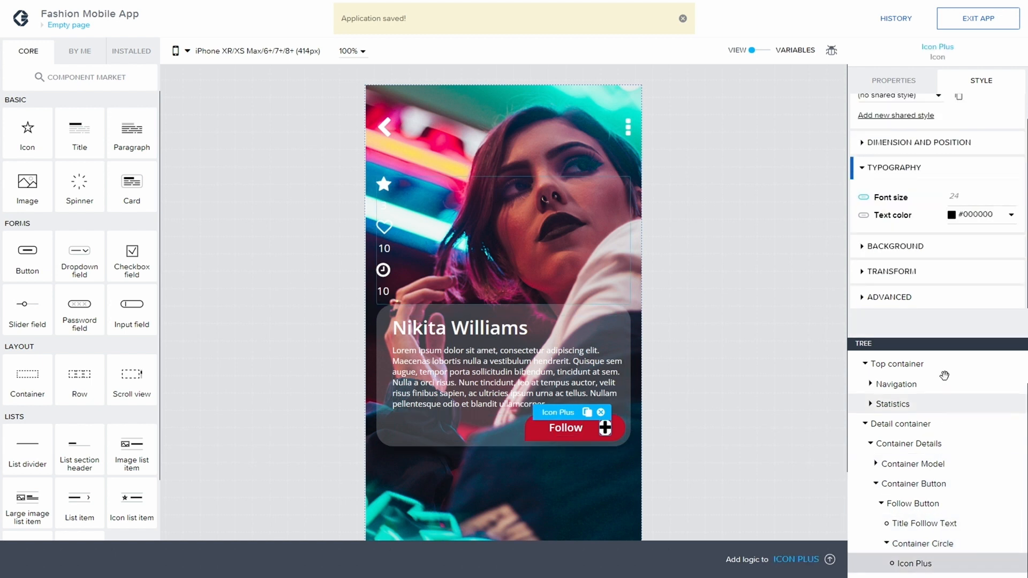
pyautogui.scroll(1, 927, 139)
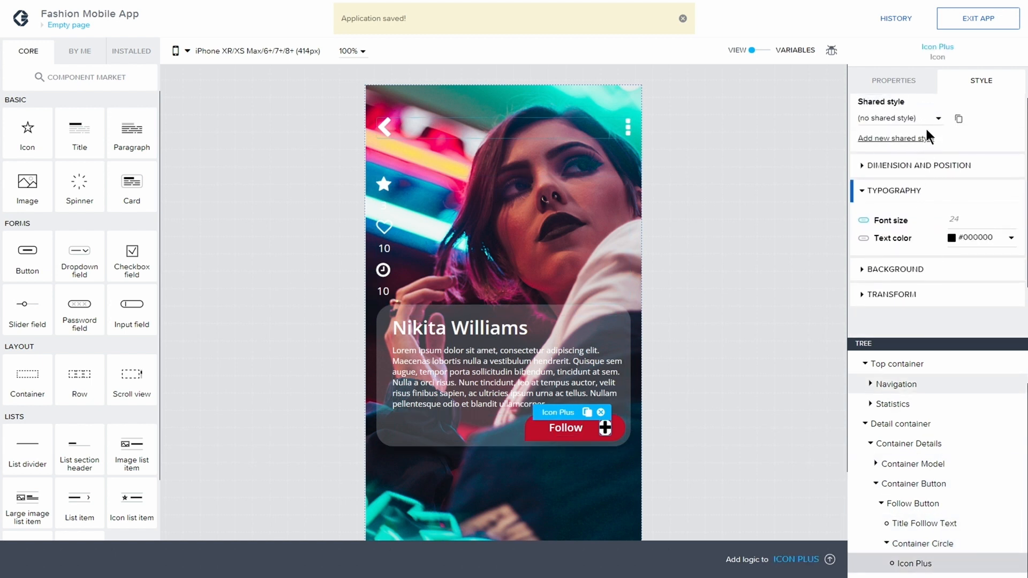
pyautogui.click(864, 171)
pyautogui.scroll(-3, 934, 238)
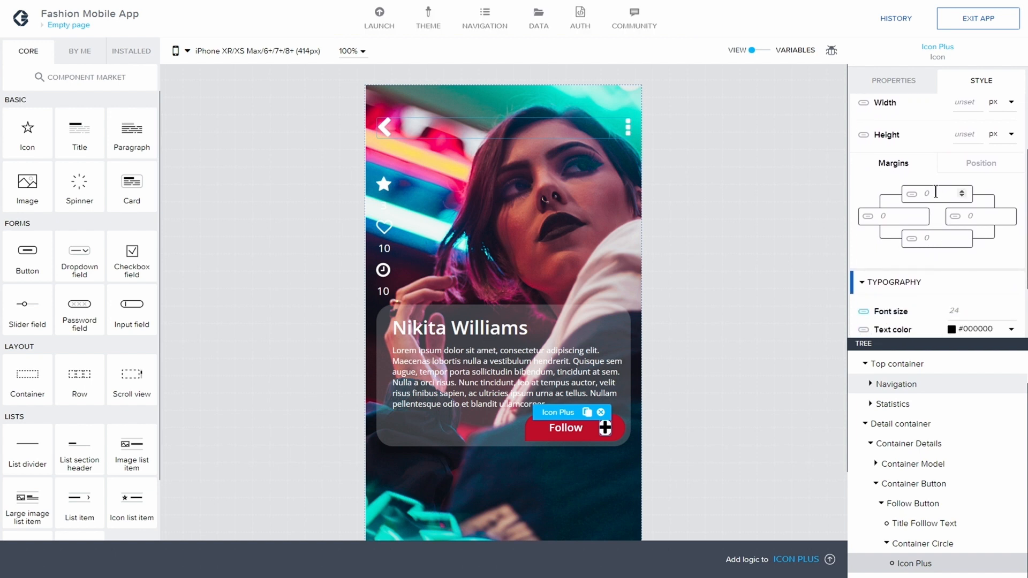
pyautogui.write('8')
pyautogui.press('Tab')
pyautogui.write('8')
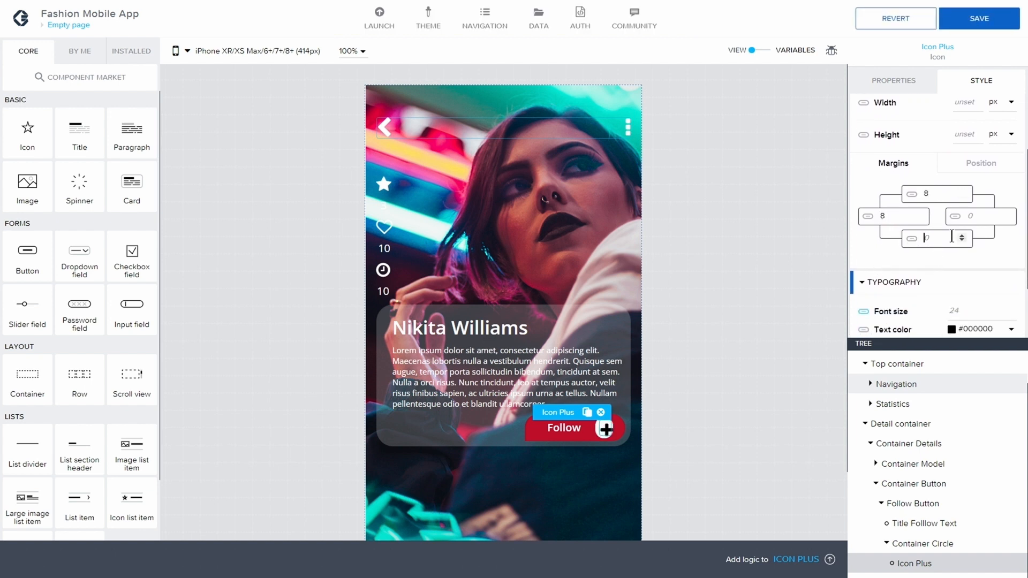
pyautogui.write('8')
pyautogui.click(978, 219)
pyautogui.write('8')
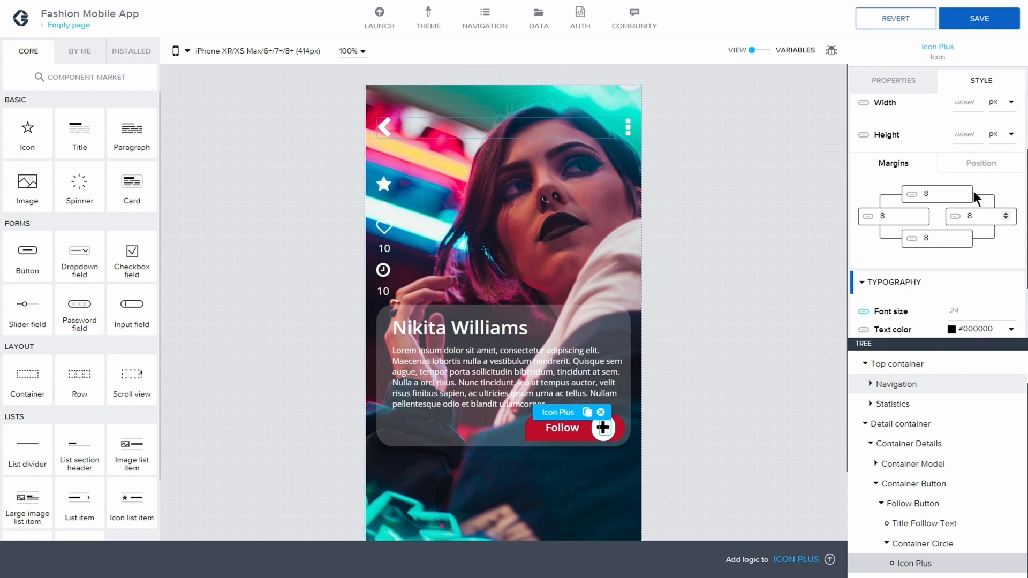
pyautogui.click(979, 20)
pyautogui.click(729, 371)
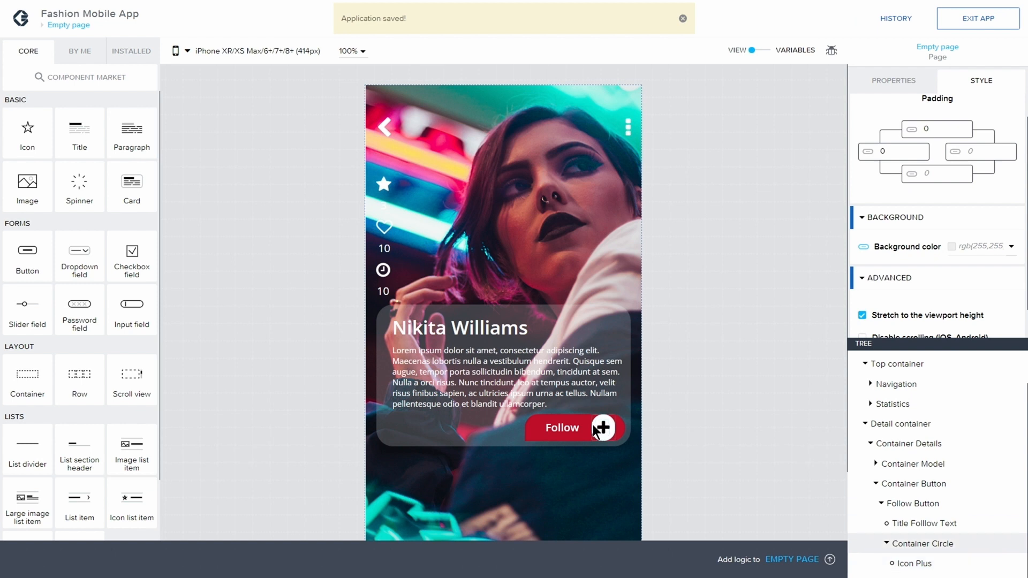
# Set Icon Plus's left and right margins to 10 and save the application.
pyautogui.click(938, 545)
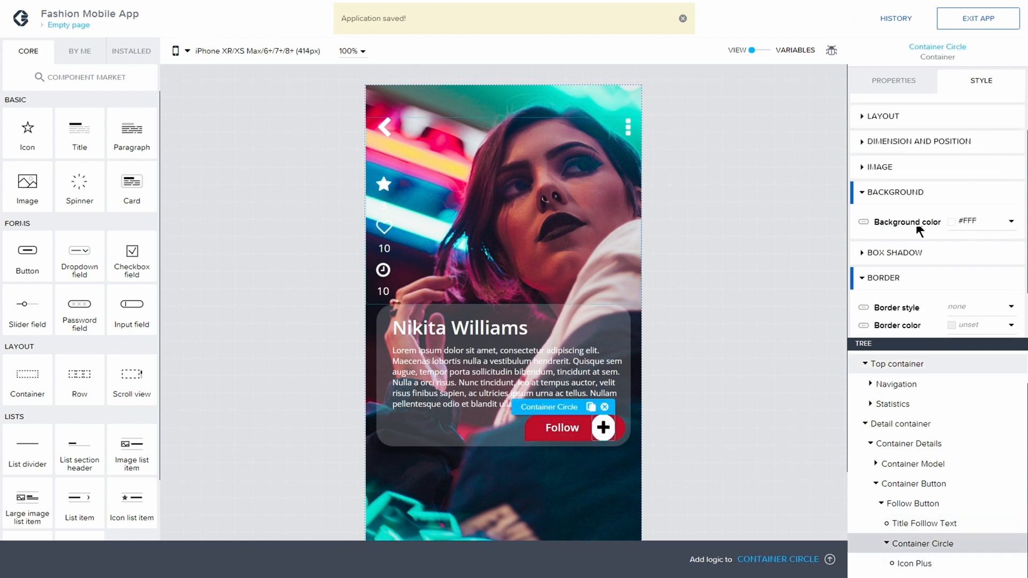
pyautogui.scroll(2, 910, 225)
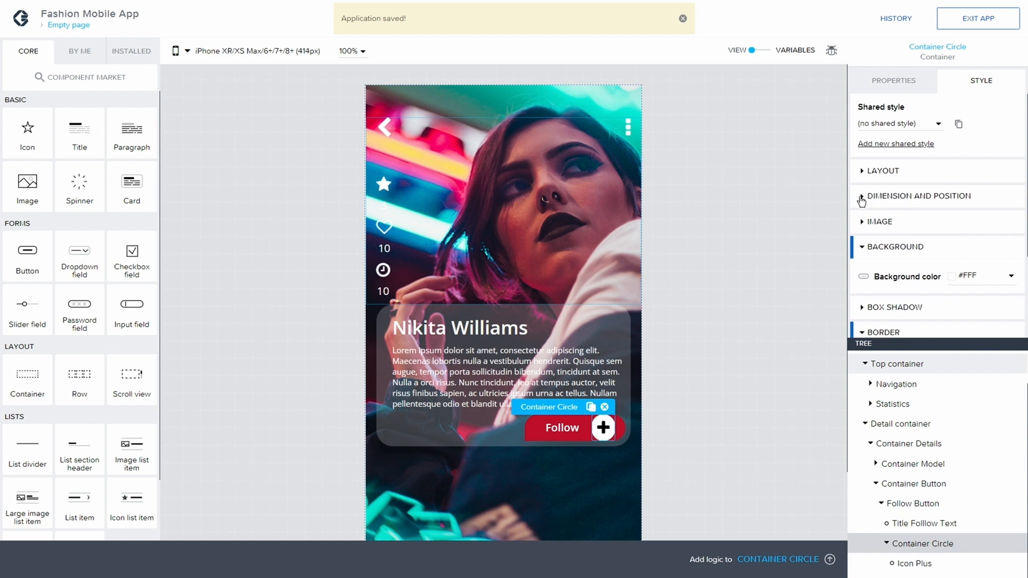
pyautogui.click(908, 564)
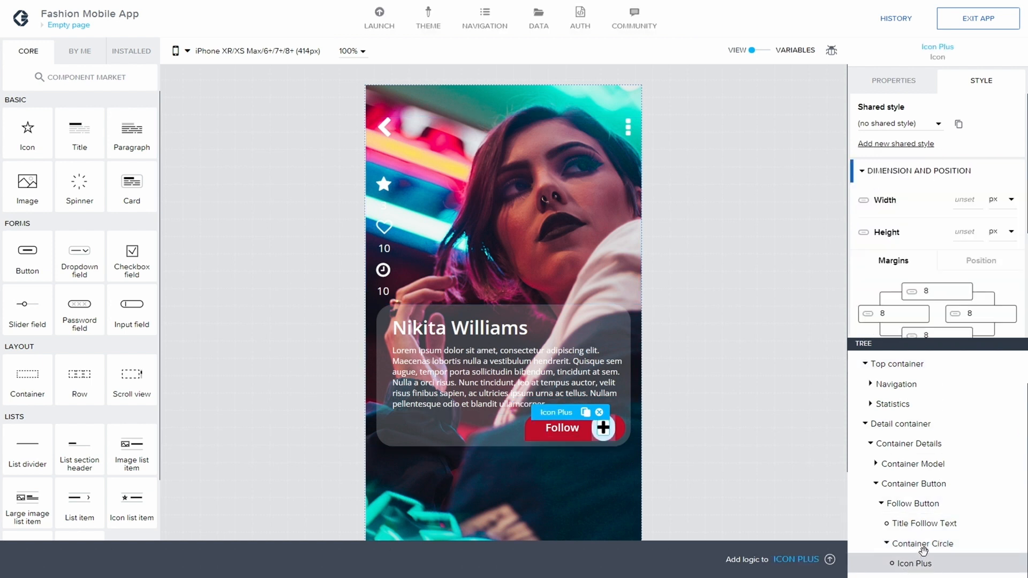
pyautogui.click(924, 544)
pyautogui.click(915, 563)
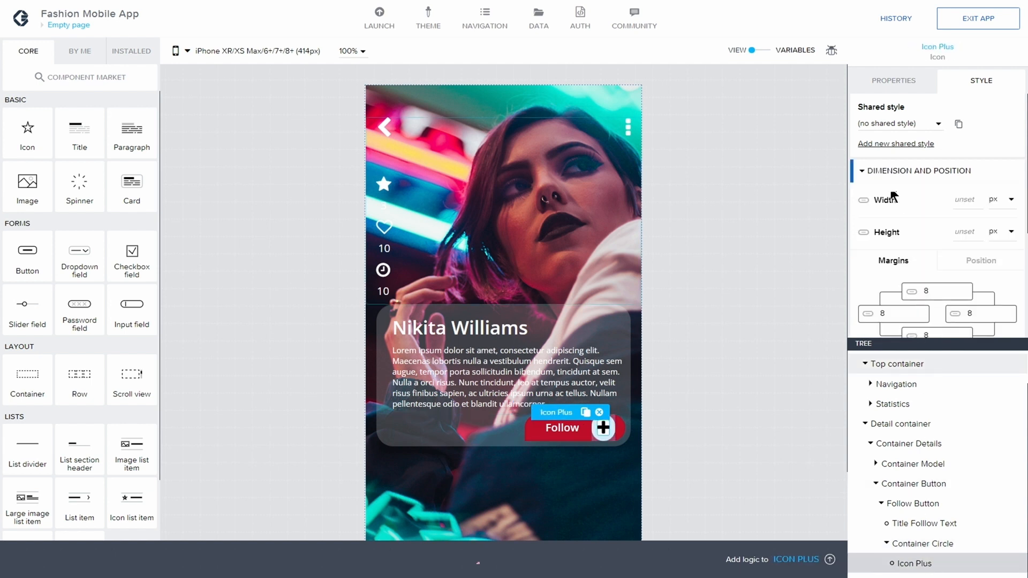
pyautogui.scroll(-1, 926, 270)
pyautogui.click(883, 266)
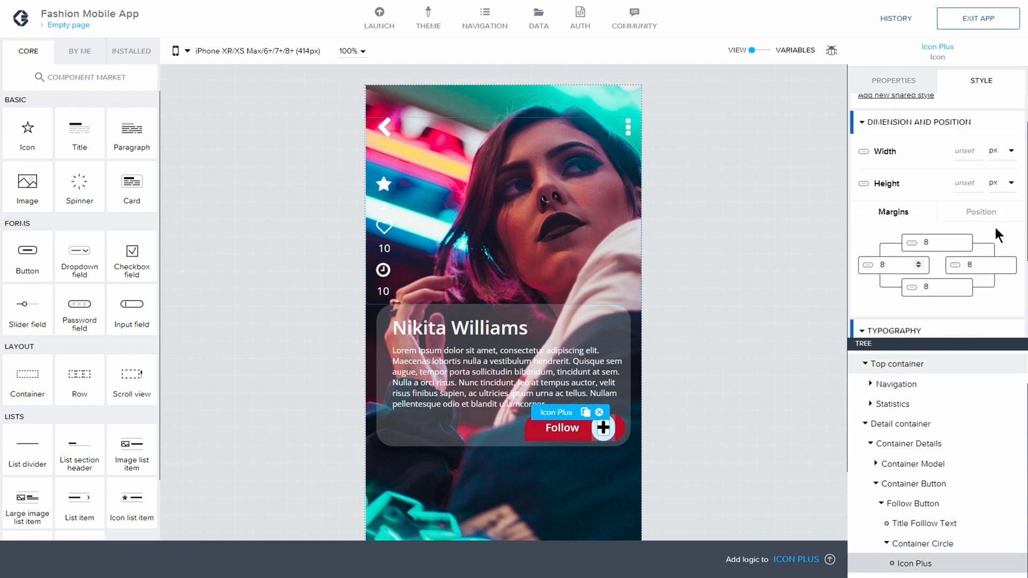
pyautogui.press('BackSpace')
pyautogui.write('10')
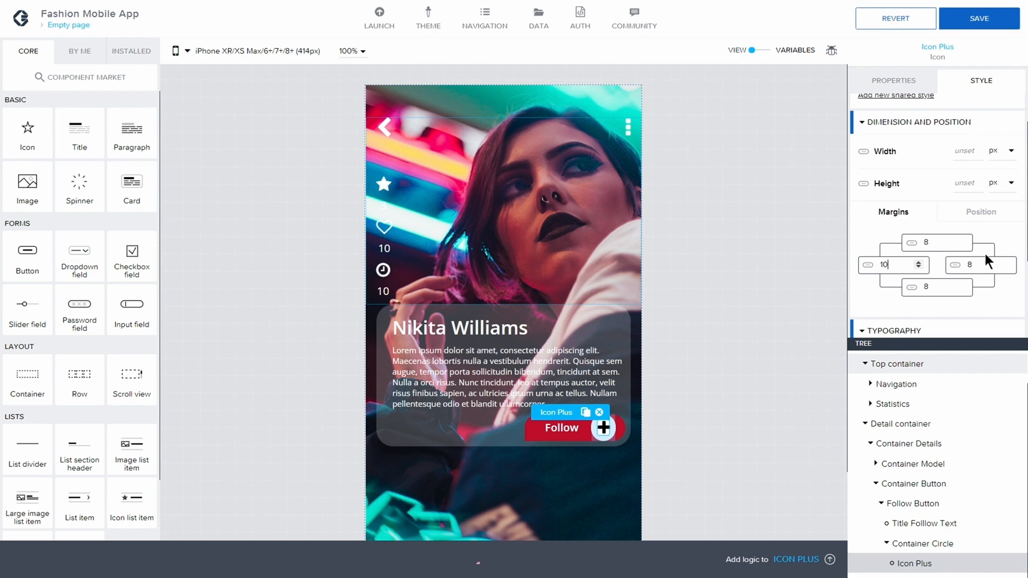
pyautogui.click(986, 262)
pyautogui.press('BackSpace')
pyautogui.write('10')
pyautogui.click(760, 377)
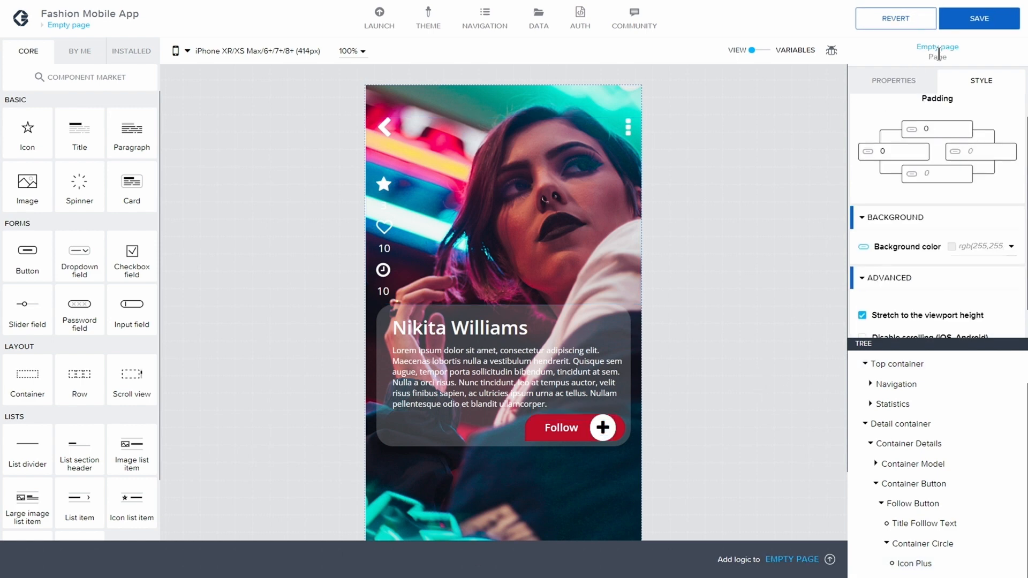
pyautogui.click(979, 18)
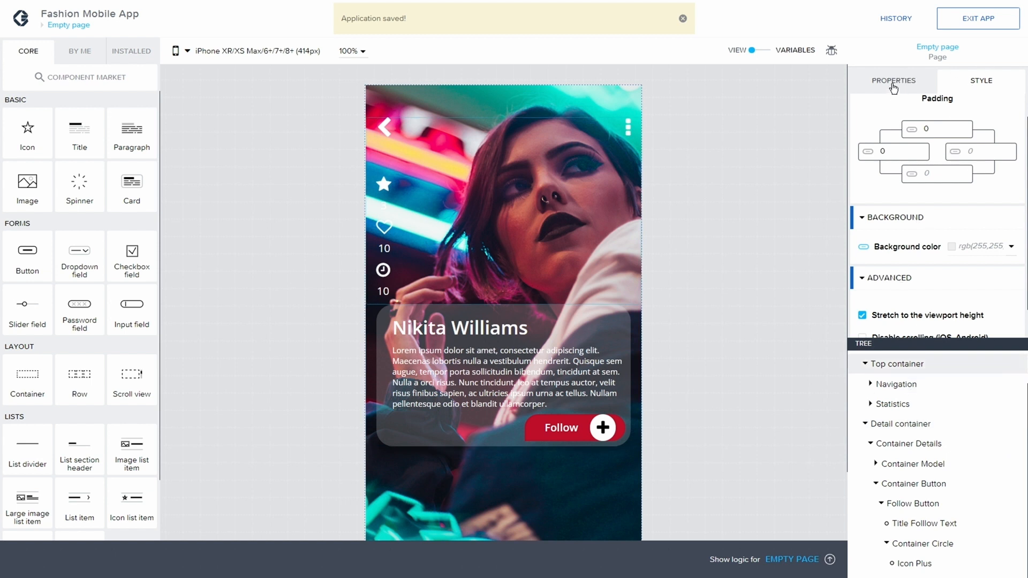
# Set Icon Plus's font size to 14.
pyautogui.click(917, 562)
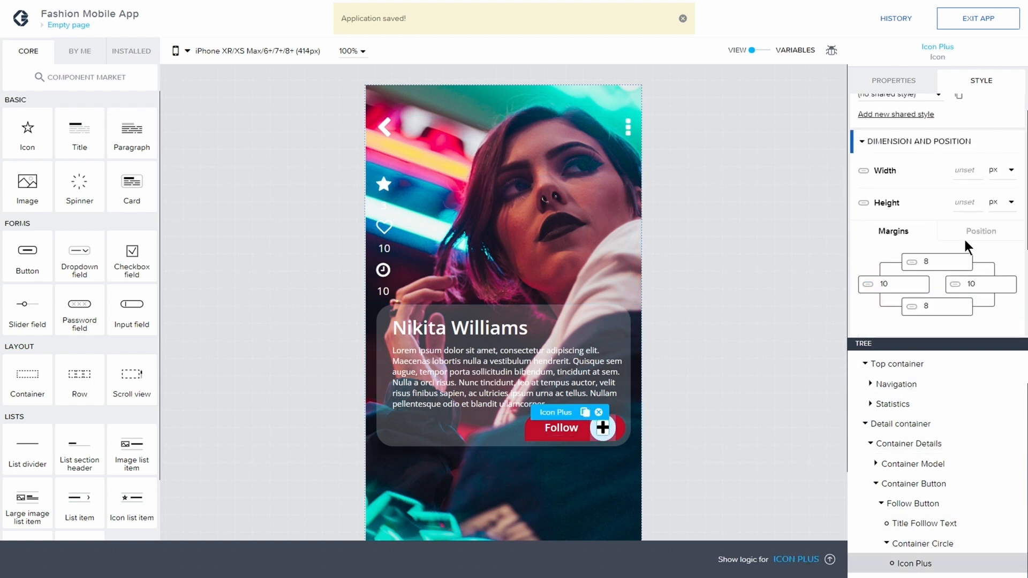
pyautogui.scroll(-3, 961, 230)
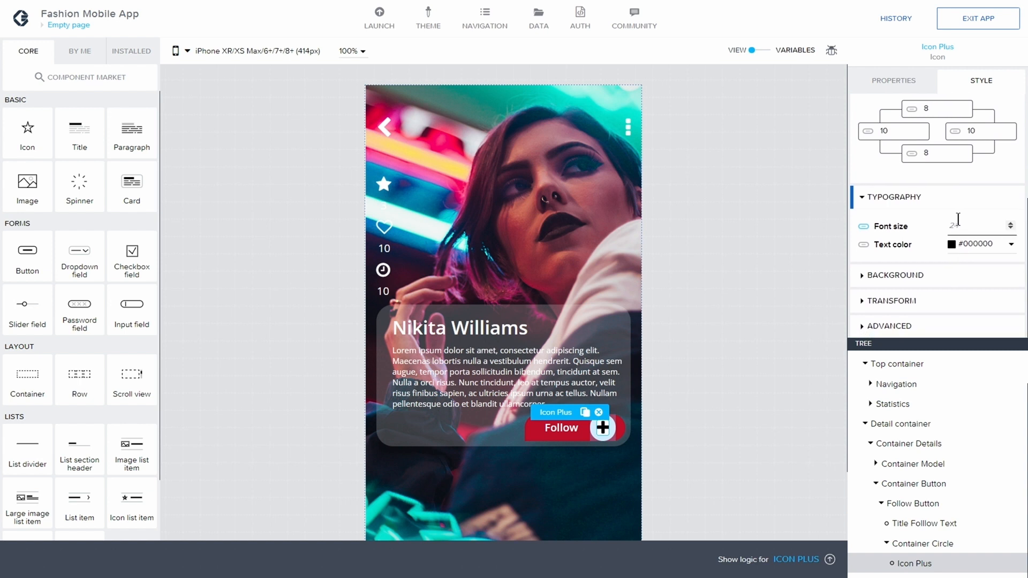
pyautogui.write('14')
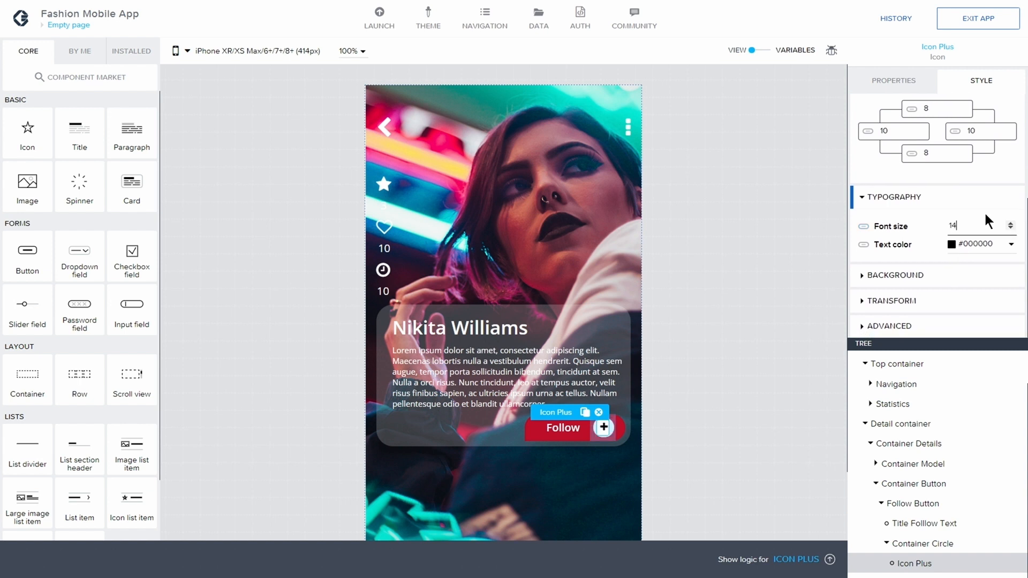
pyautogui.click(786, 339)
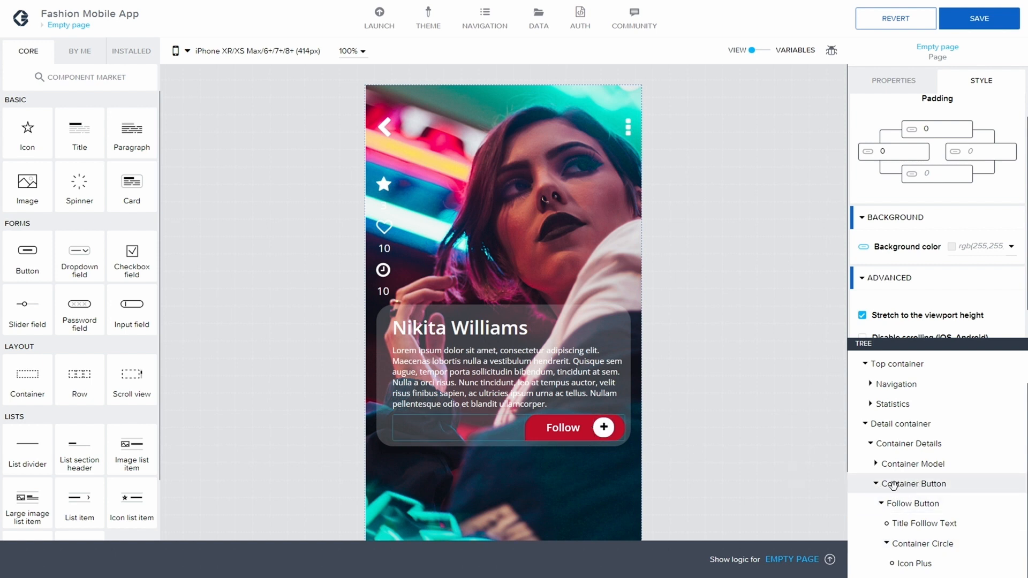
# Set Follow Button's top margin to 8.
pyautogui.scroll(1, 893, 485)
pyautogui.click(899, 521)
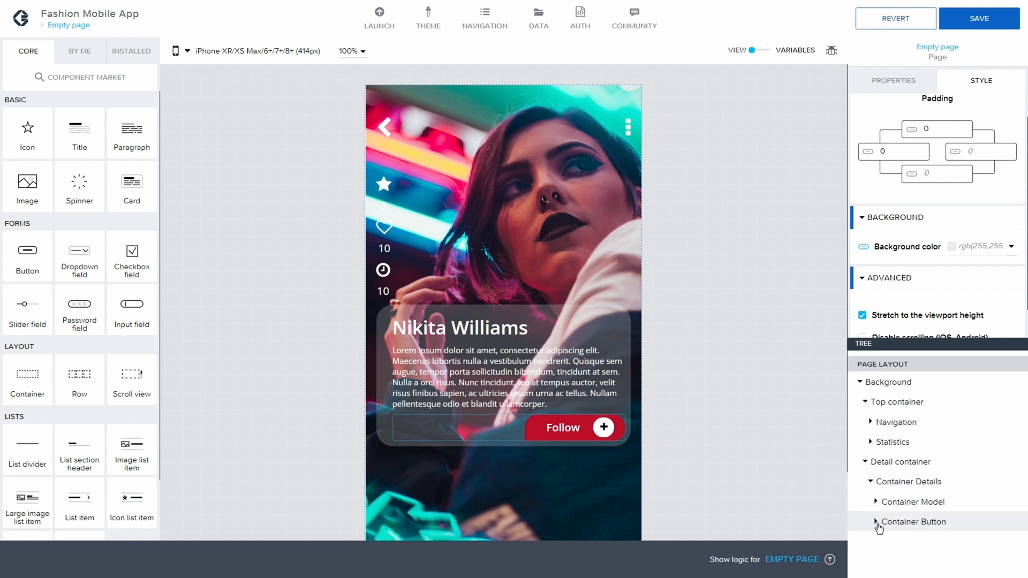
pyautogui.click(876, 522)
pyautogui.scroll(-1, 904, 522)
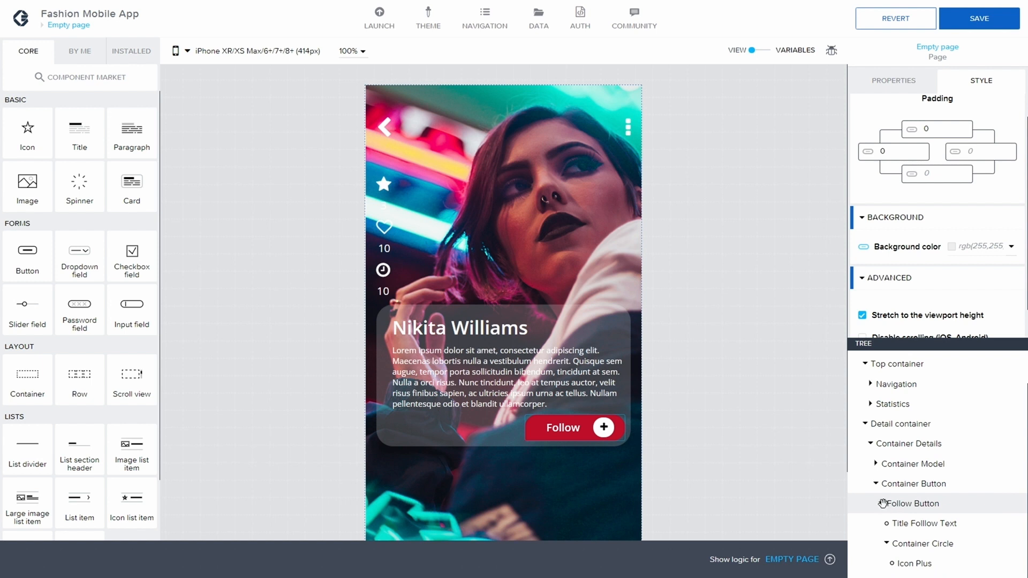
pyautogui.scroll(1, 883, 503)
pyautogui.click(910, 541)
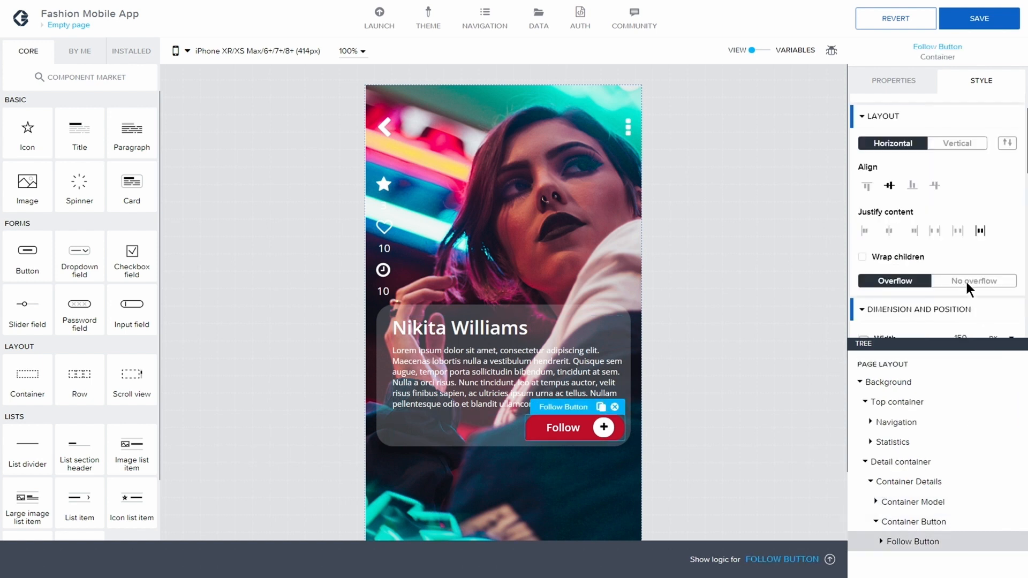
pyautogui.scroll(-2, 921, 222)
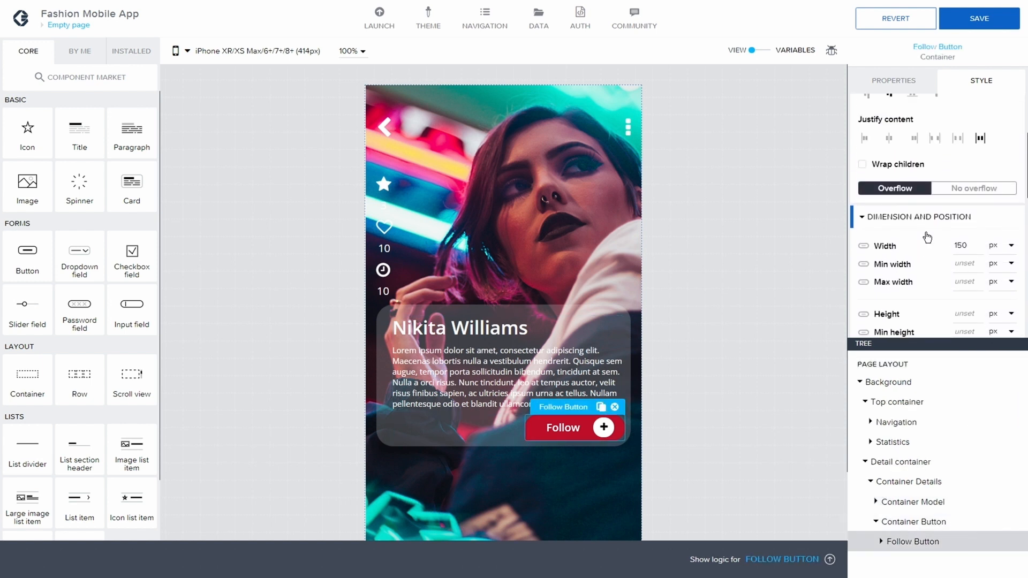
pyautogui.scroll(2, 926, 237)
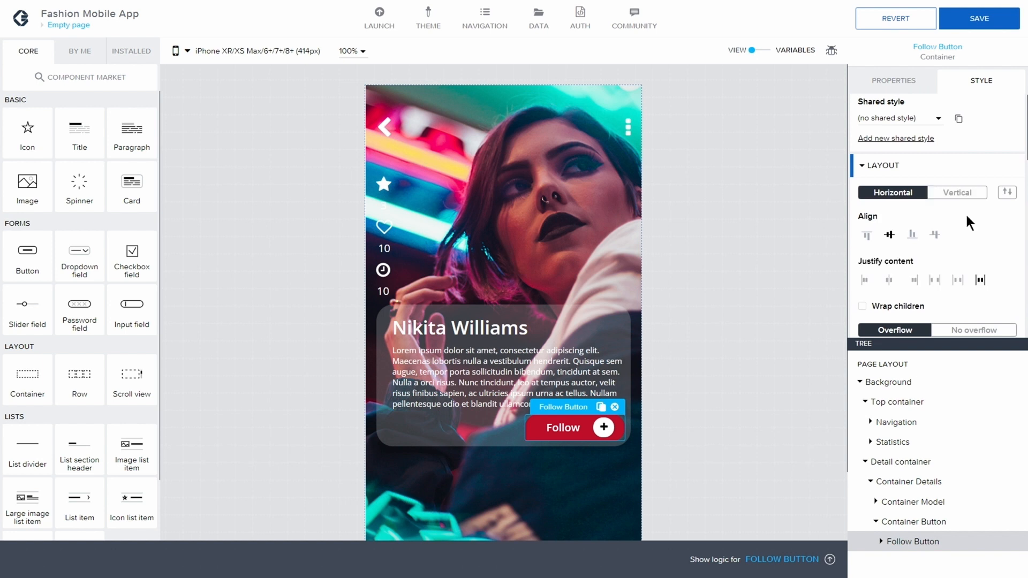
pyautogui.scroll(-4, 958, 219)
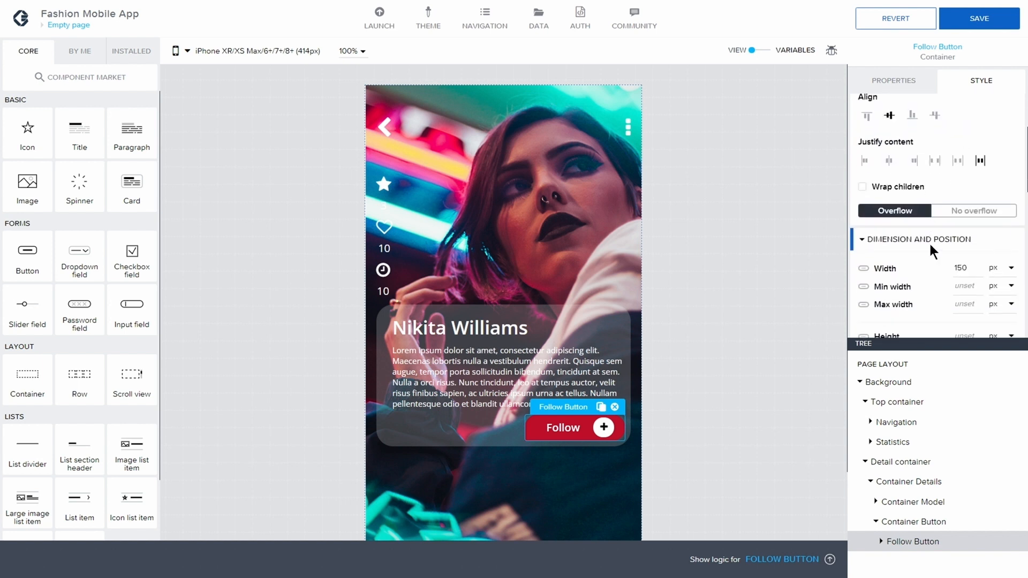
pyautogui.scroll(-4, 892, 229)
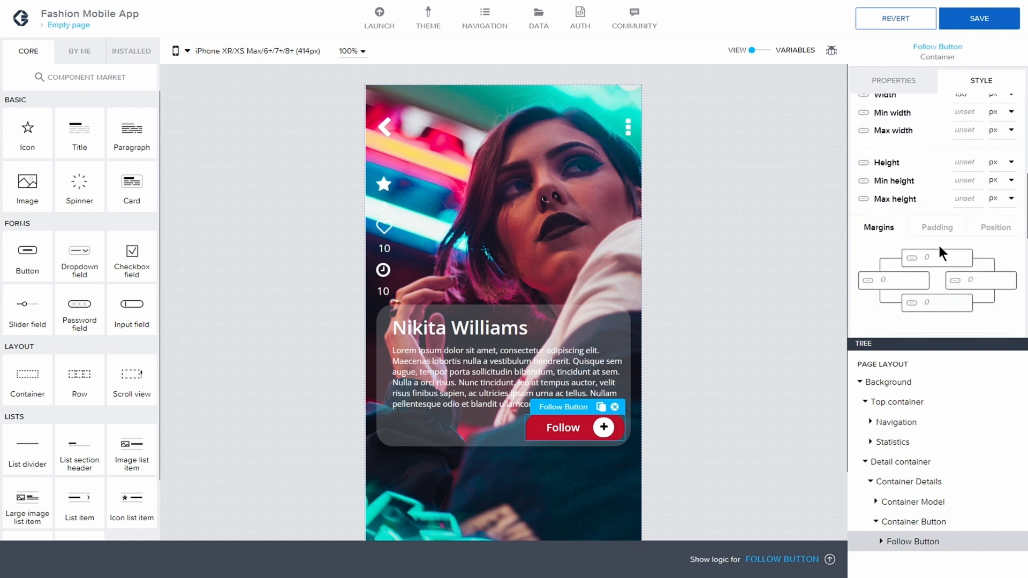
pyautogui.click(938, 258)
pyautogui.write('8')
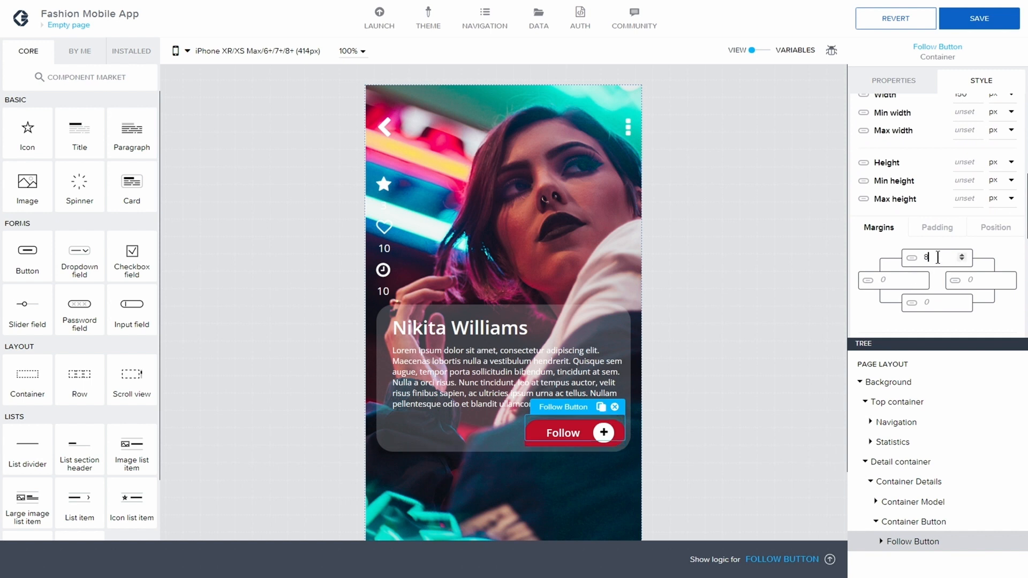
# Set Follow Button's bottom margin to 8.
pyautogui.click(946, 303)
pyautogui.write('8')
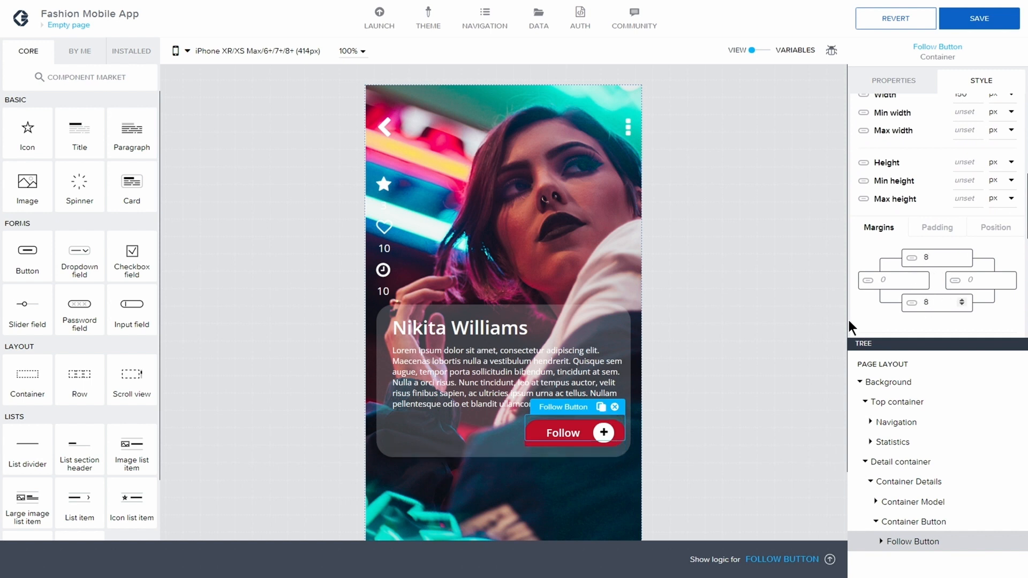
pyautogui.click(729, 360)
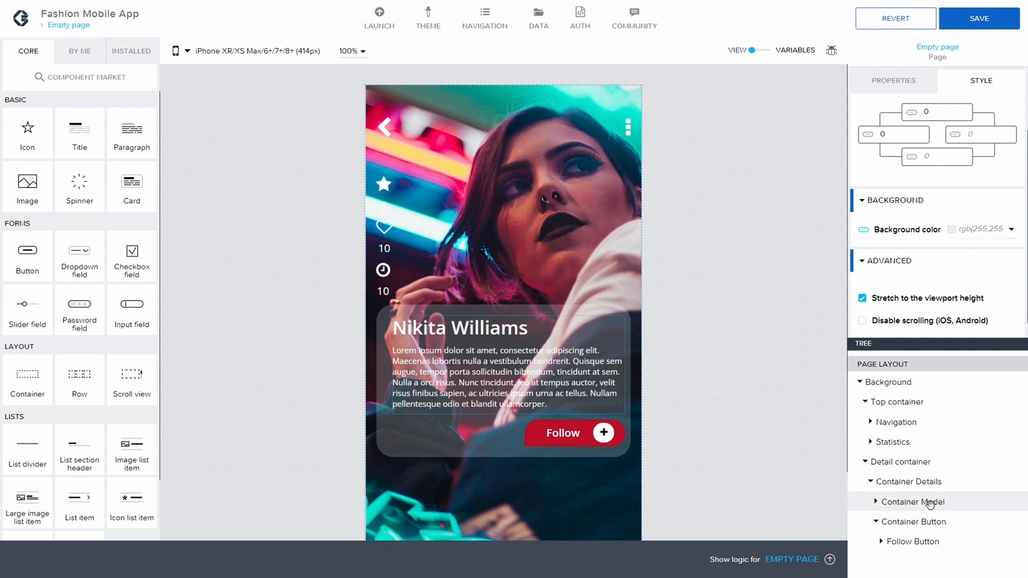
# Set Follow Button's top and bottom margins to 16.
pyautogui.click(934, 517)
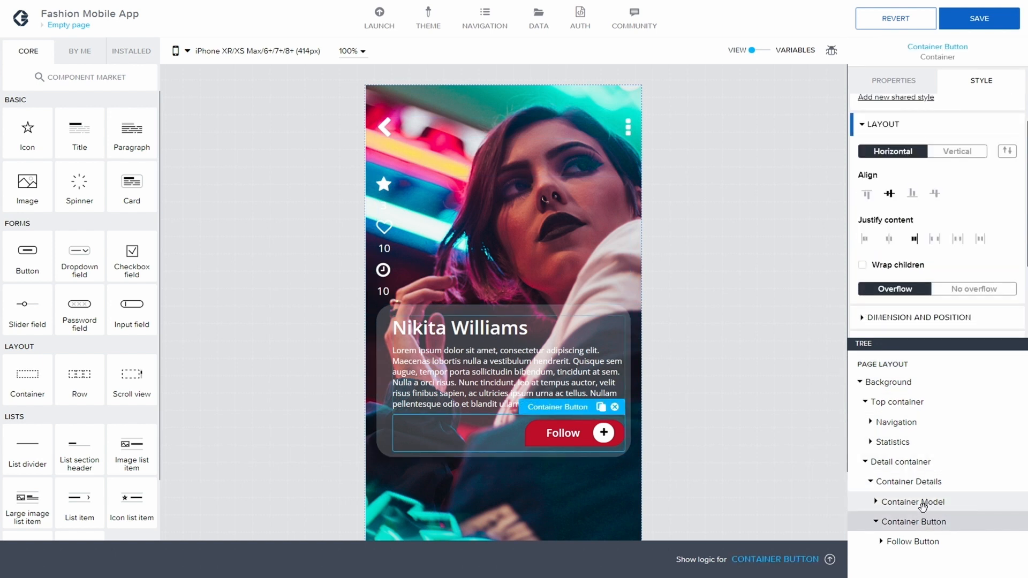
pyautogui.click(887, 543)
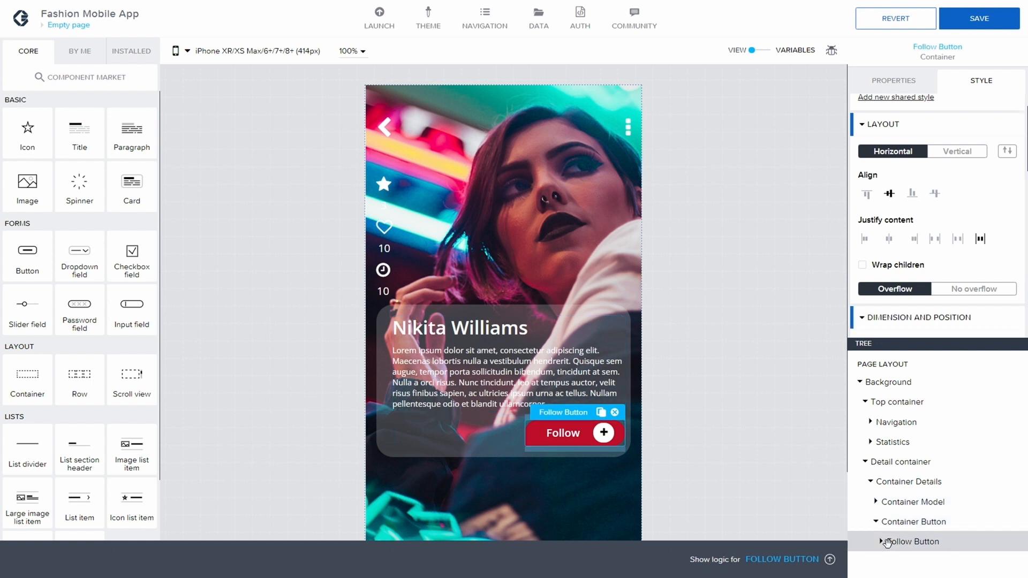
pyautogui.click(884, 542)
pyautogui.scroll(-1, 921, 542)
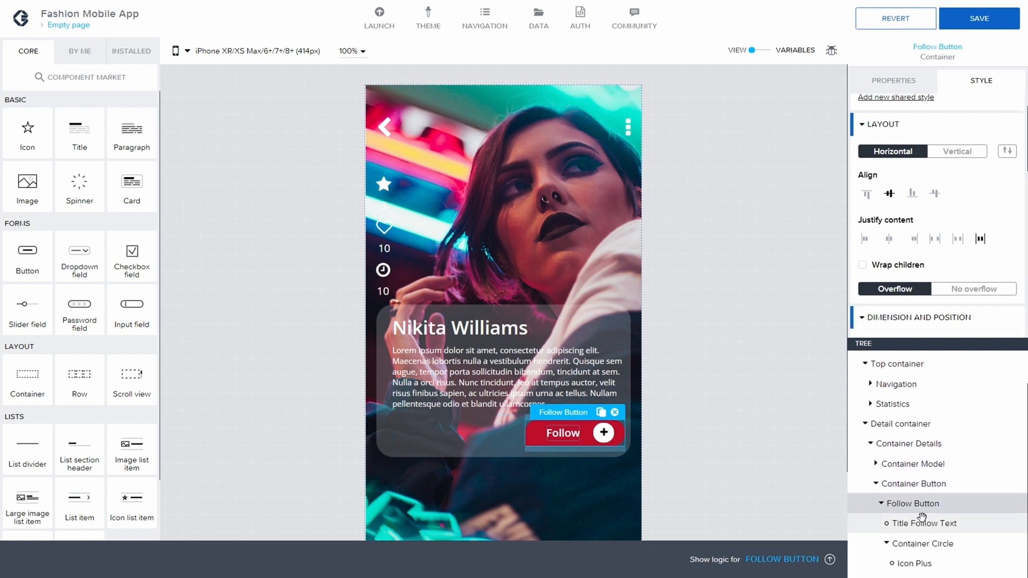
pyautogui.scroll(-3, 902, 271)
pyautogui.scroll(2, 895, 236)
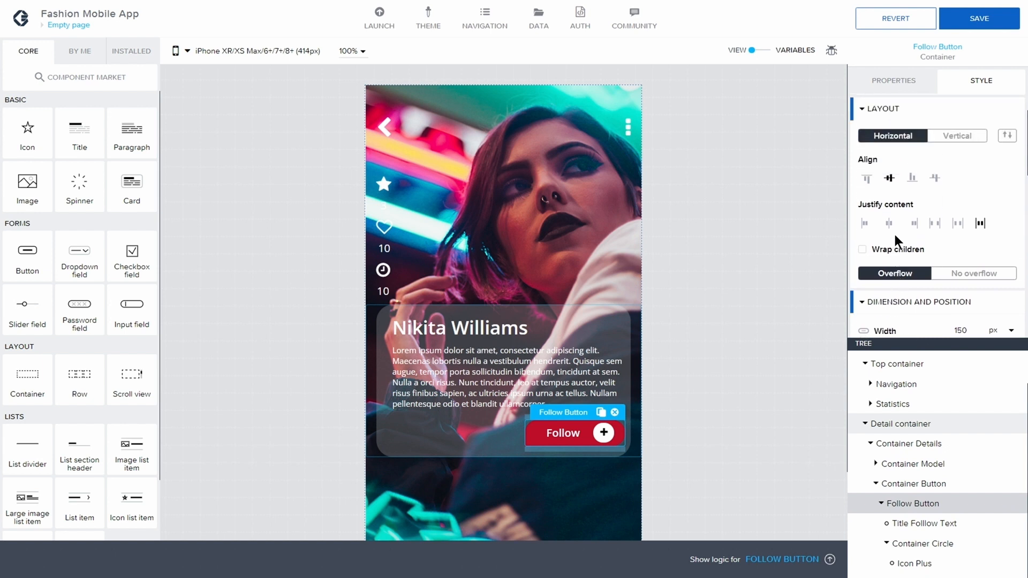
pyautogui.scroll(2, 895, 235)
pyautogui.scroll(-2, 921, 207)
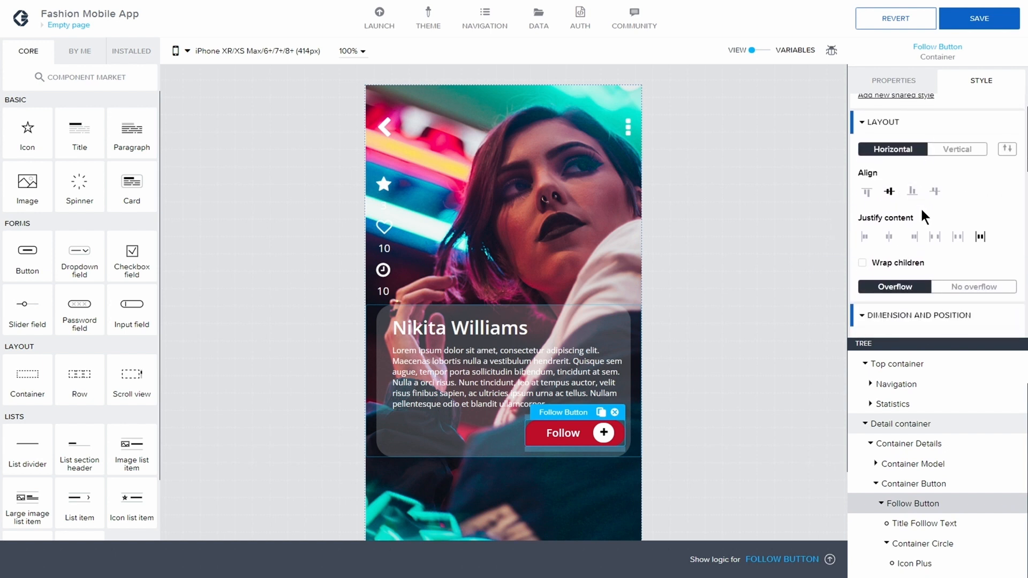
pyautogui.scroll(-6, 921, 209)
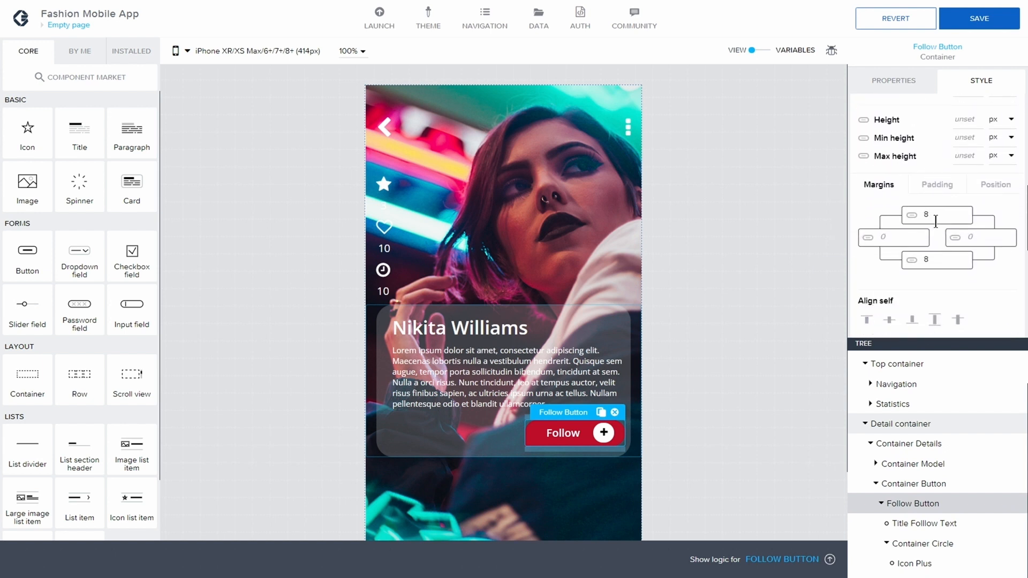
pyautogui.doubleClick(936, 219)
pyautogui.write('16')
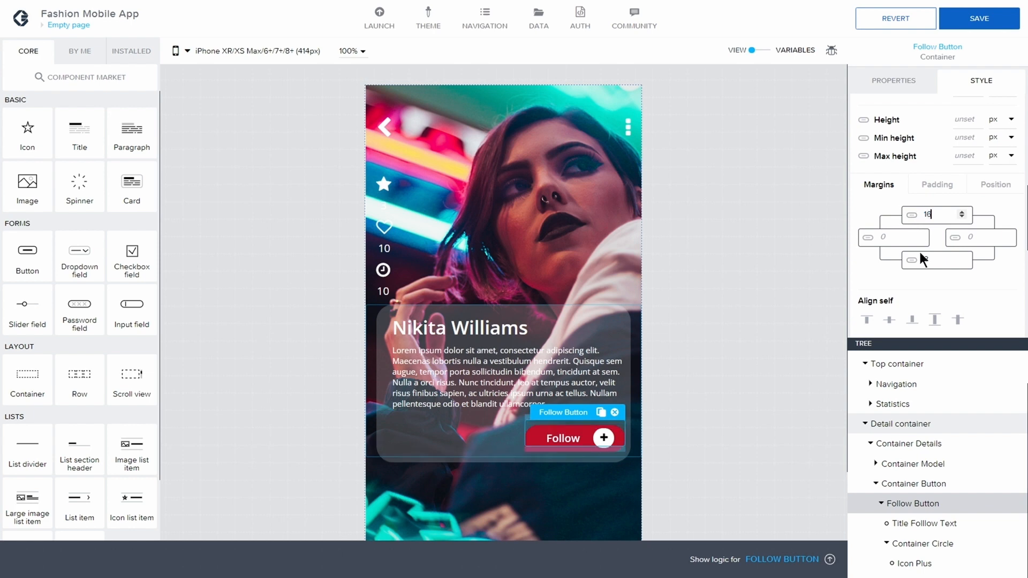
pyautogui.doubleClick(913, 259)
pyautogui.write('16')
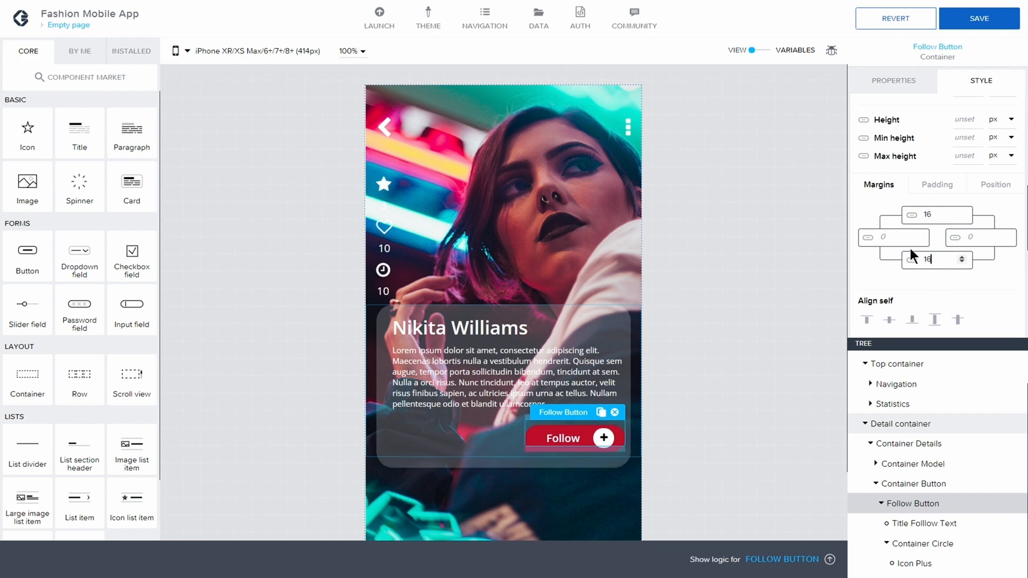
# Clear Follow Button's top and bottom margins.
pyautogui.doubleClick(914, 255)
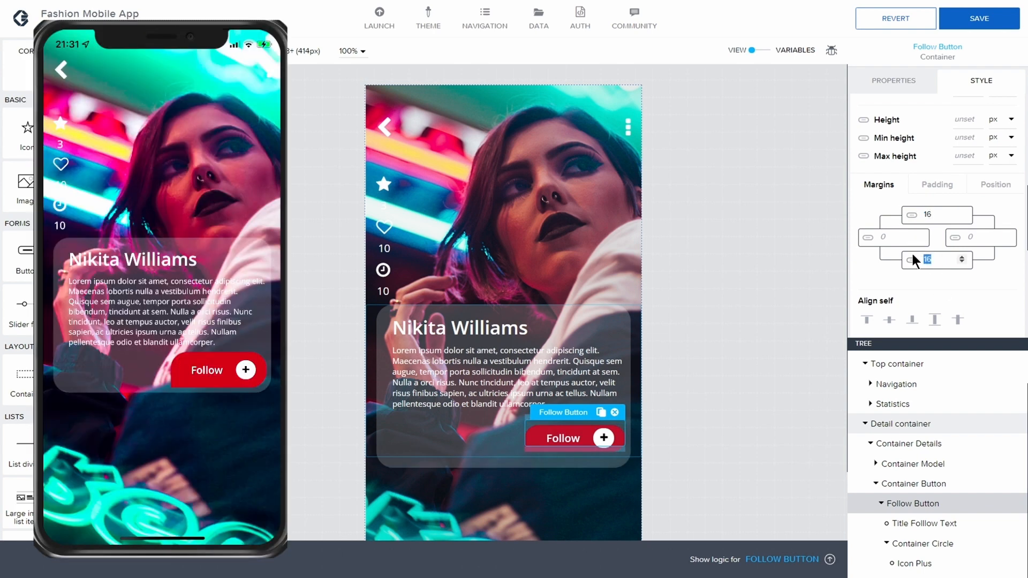
pyautogui.press('BackSpace')
pyautogui.doubleClick(930, 214)
pyautogui.press('BackSpace')
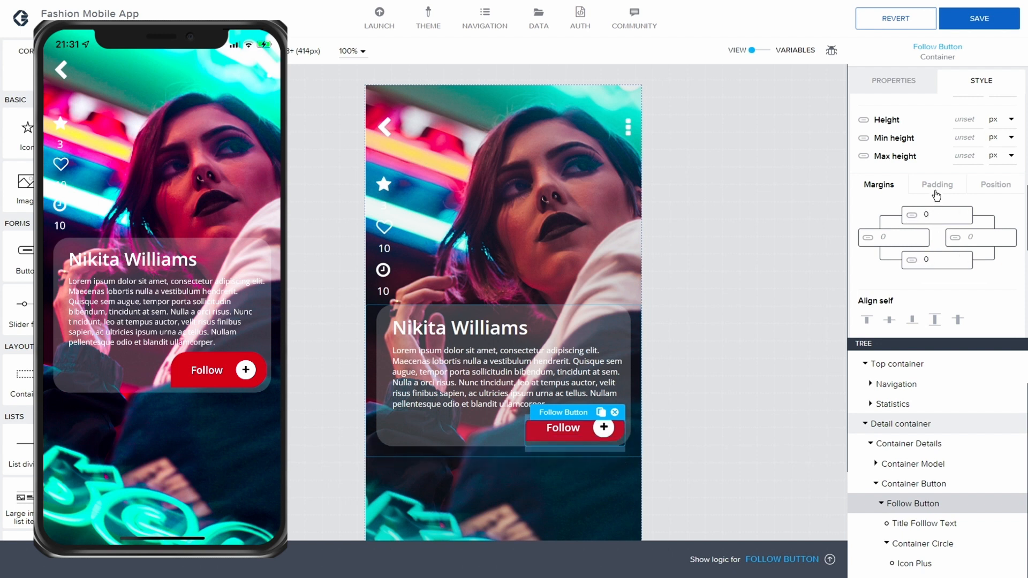
# Set Follow Button's top and bottom padding to 8 and save the application.
pyautogui.click(937, 184)
pyautogui.click(935, 215)
pyautogui.write('8')
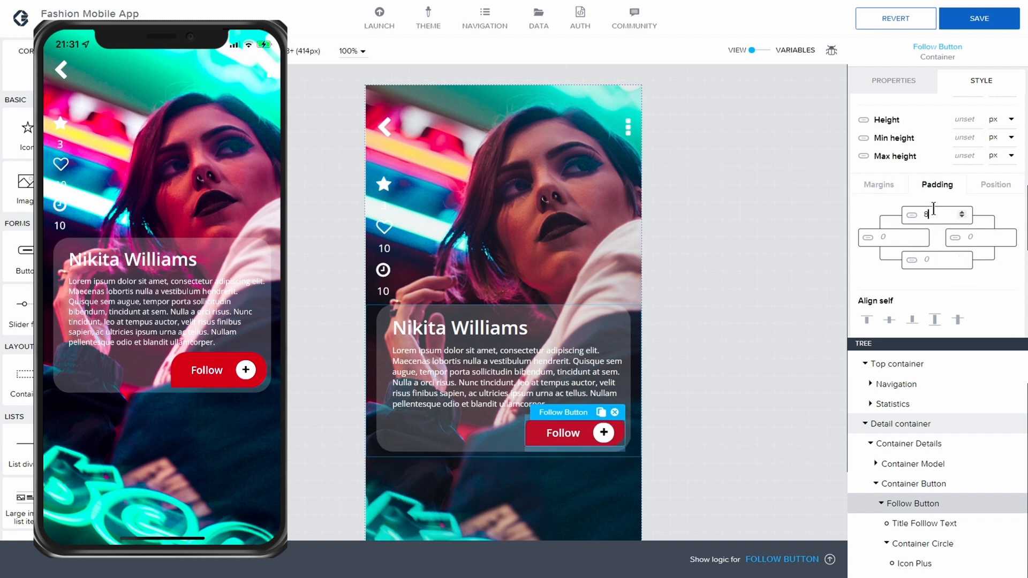
pyautogui.click(936, 260)
pyautogui.write('8')
pyautogui.click(979, 18)
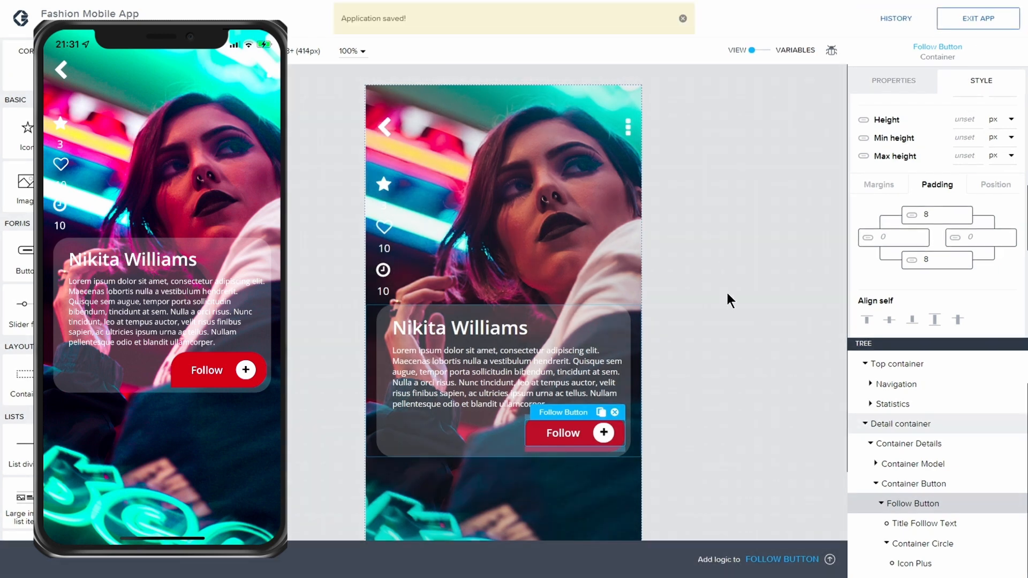
pyautogui.click(727, 293)
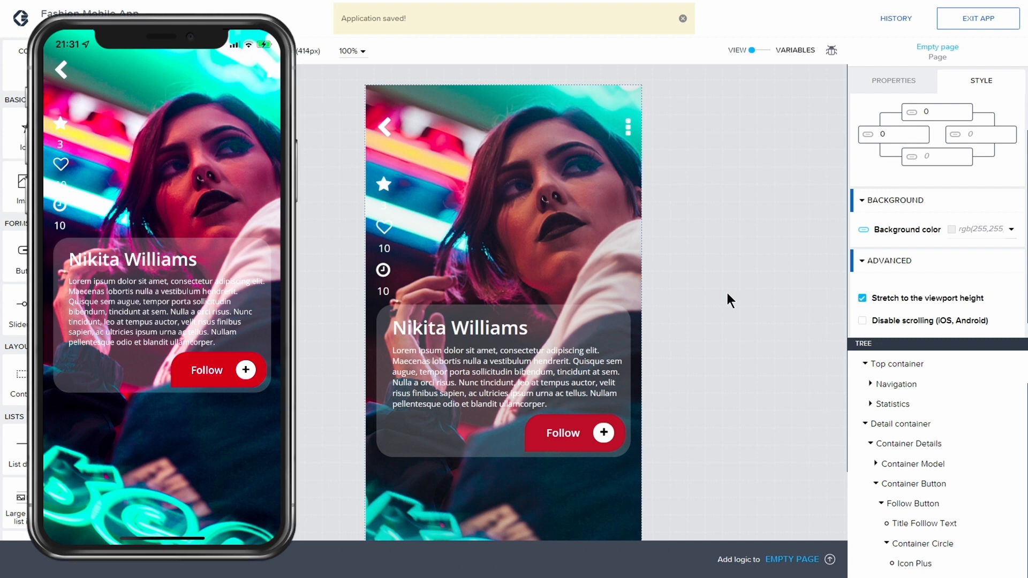
# Set Description Text's font size to 14.
pyautogui.click(728, 293)
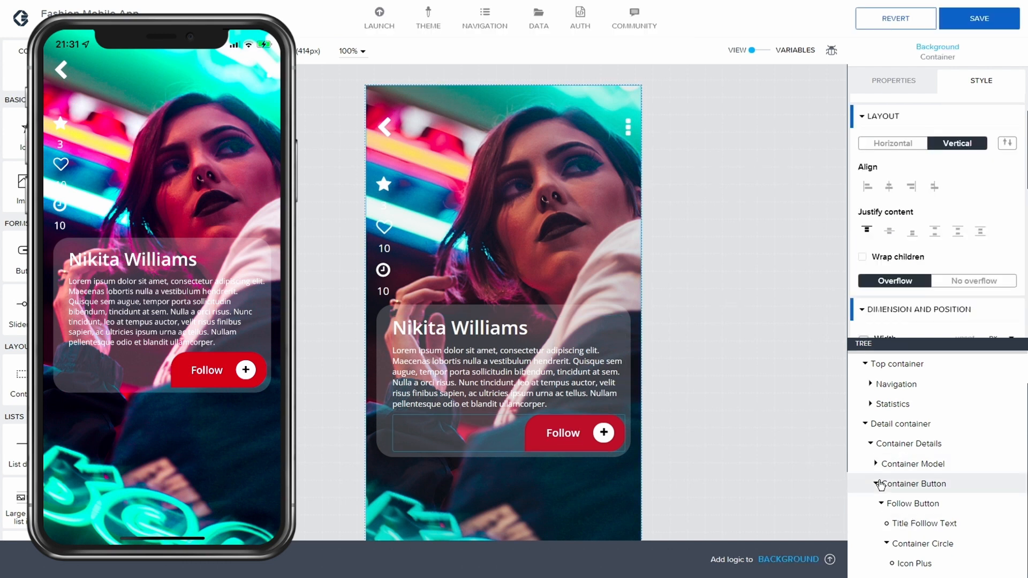
pyautogui.click(541, 353)
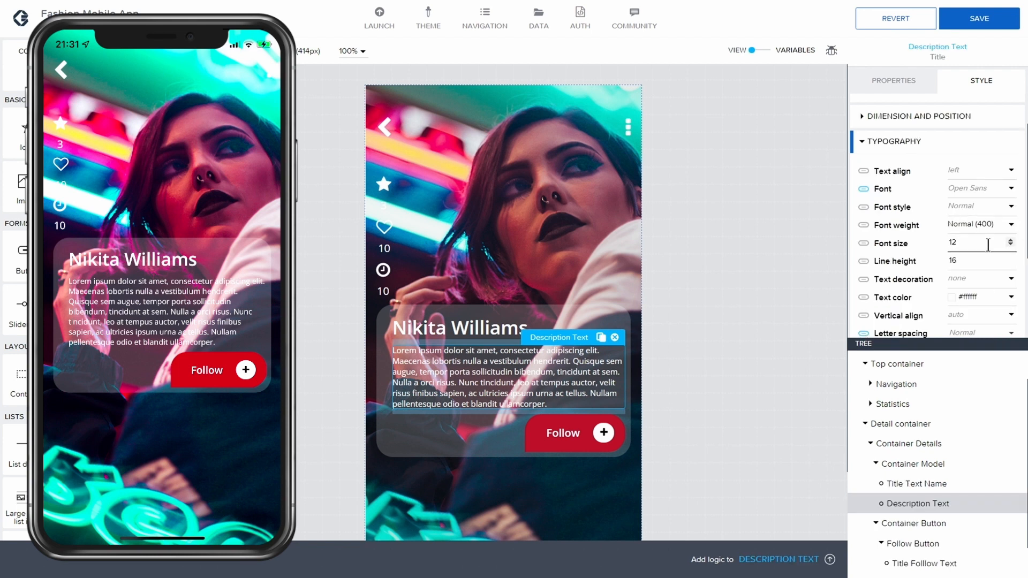
pyautogui.press('BackSpace')
pyautogui.write('4')
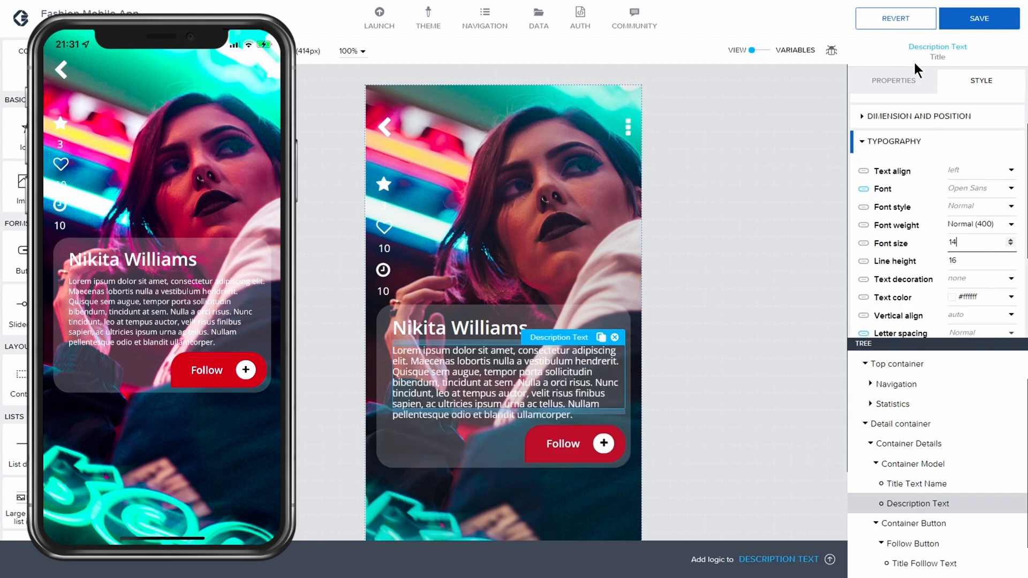
# Shorten Description Text's content so it ends with "leo at tempu.." and save the application.
pyautogui.click(894, 80)
pyautogui.moveTo(953, 126); pyautogui.dragTo(911, 127)
pyautogui.click(931, 131)
pyautogui.press('BackSpace')
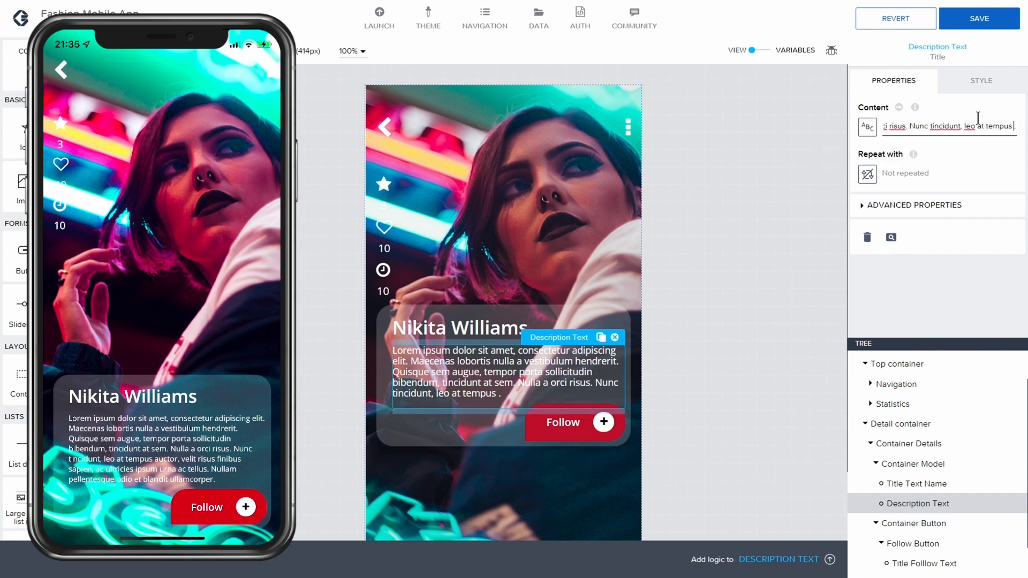
pyautogui.press('BackSpace')
pyautogui.press('BackSpace')
pyautogui.write('.')
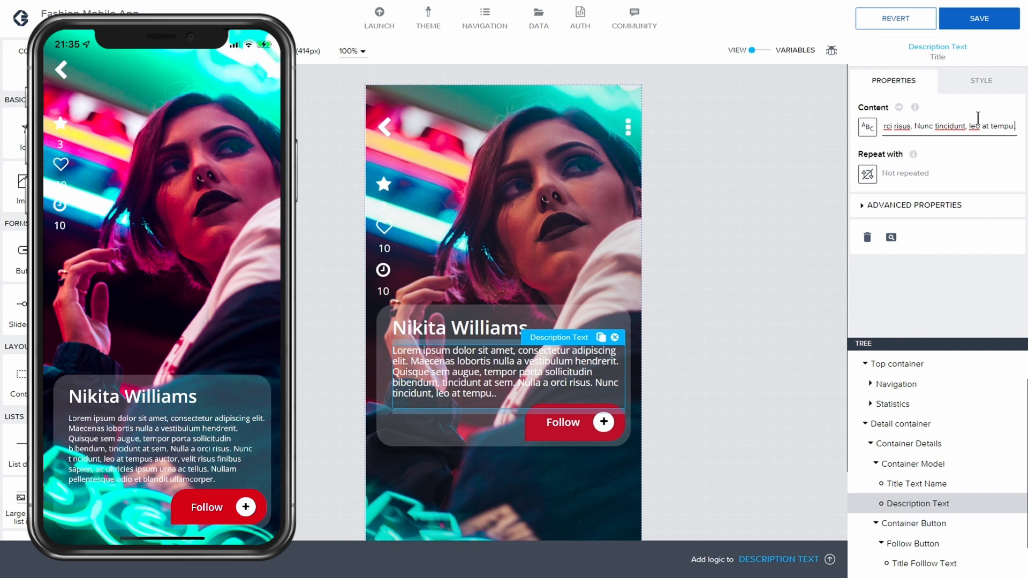
pyautogui.click(721, 394)
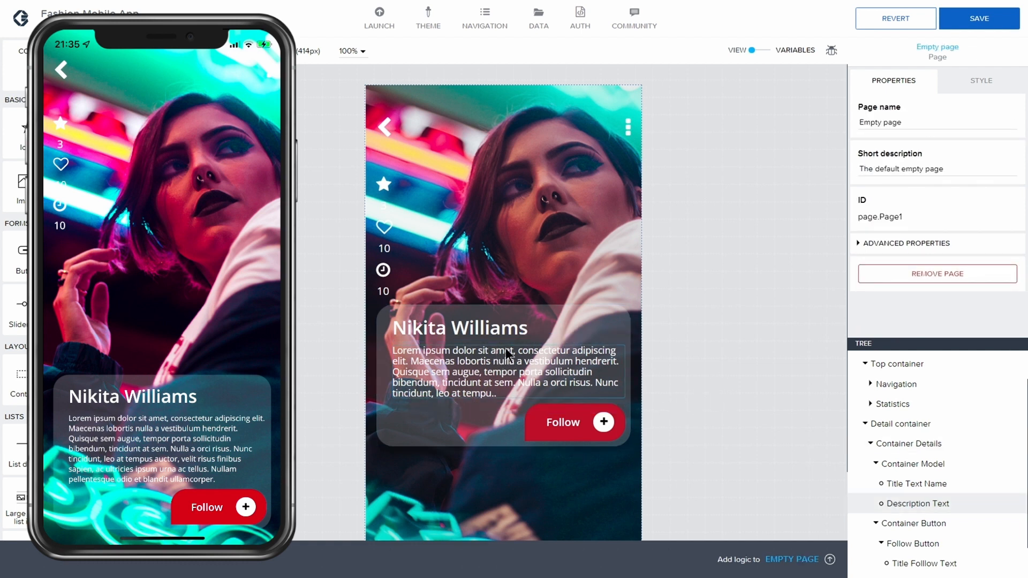
pyautogui.click(961, 18)
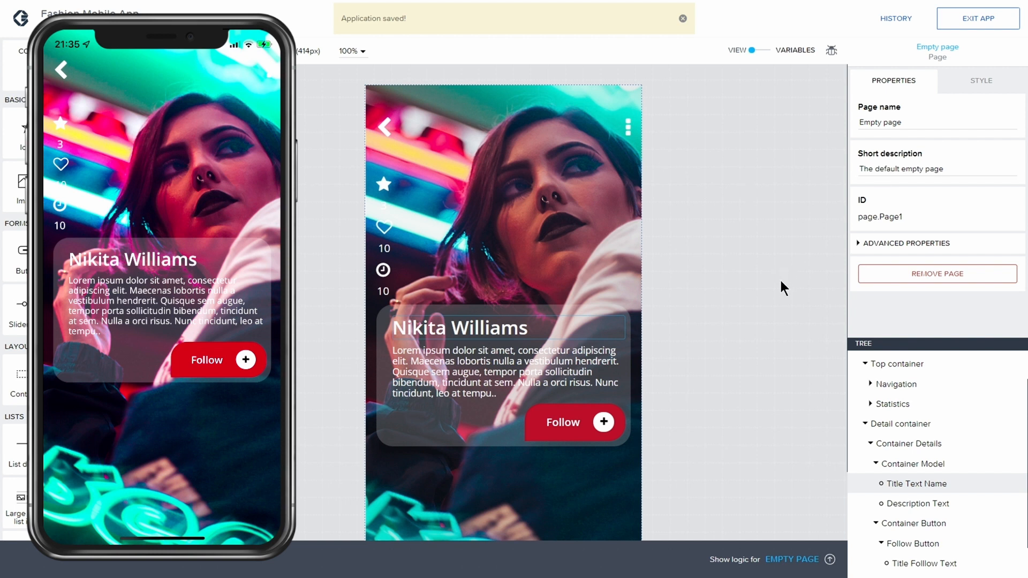
# Set Container Model's bottom margin to 8 and save the application.
pyautogui.click(543, 402)
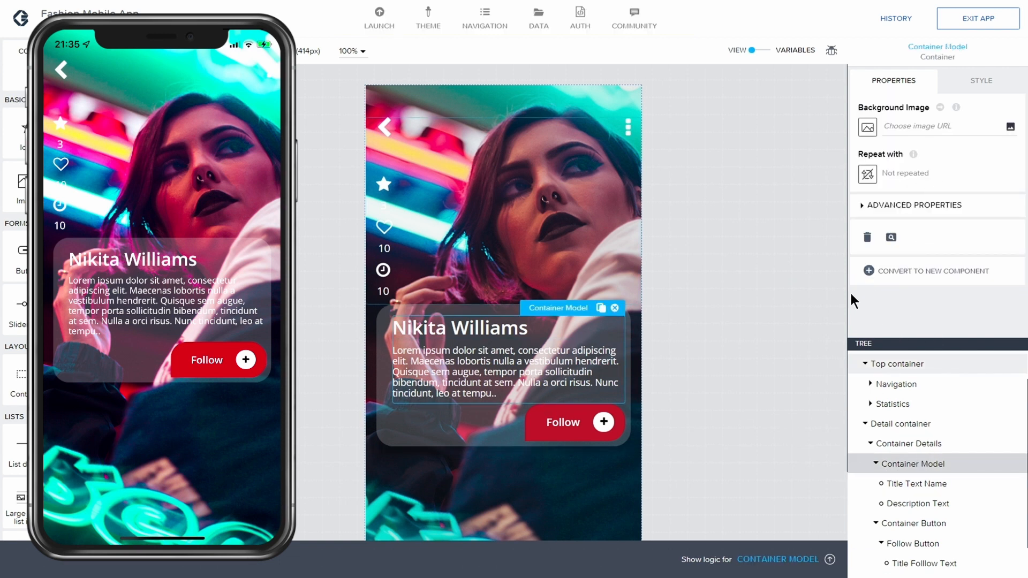
pyautogui.click(981, 81)
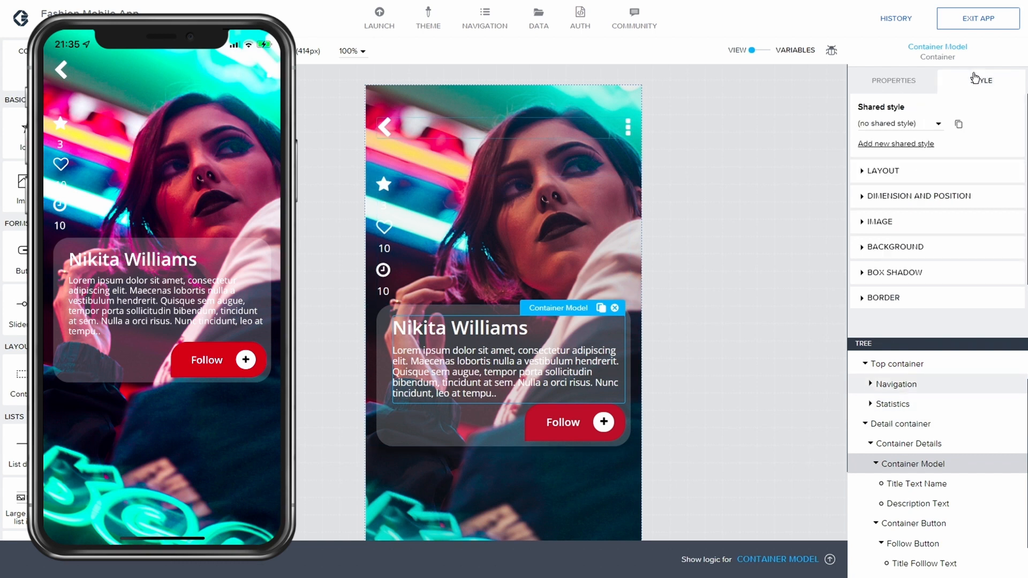
pyautogui.click(863, 199)
pyautogui.scroll(-4, 932, 207)
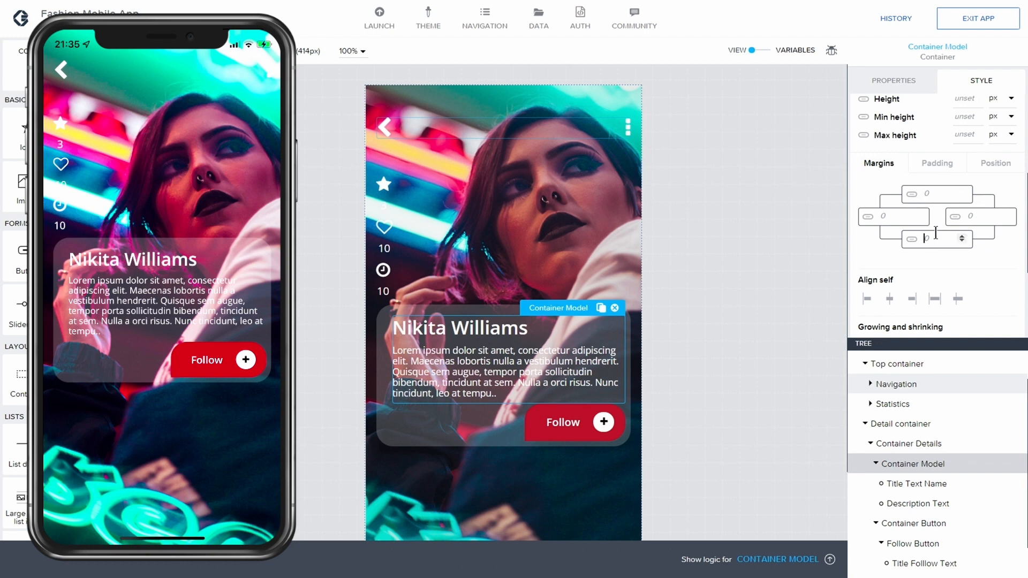
pyautogui.write('8')
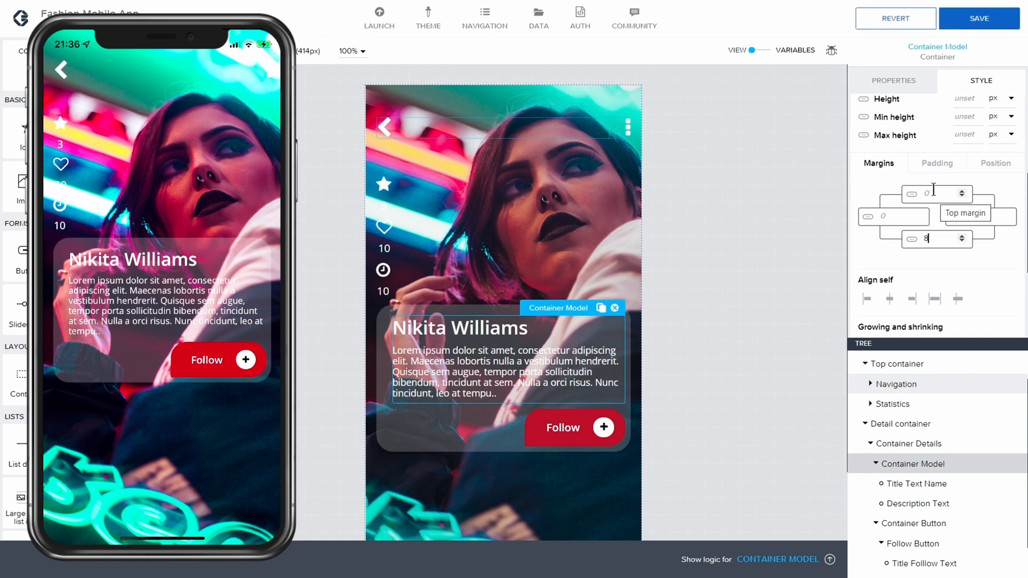
pyautogui.click(1001, 22)
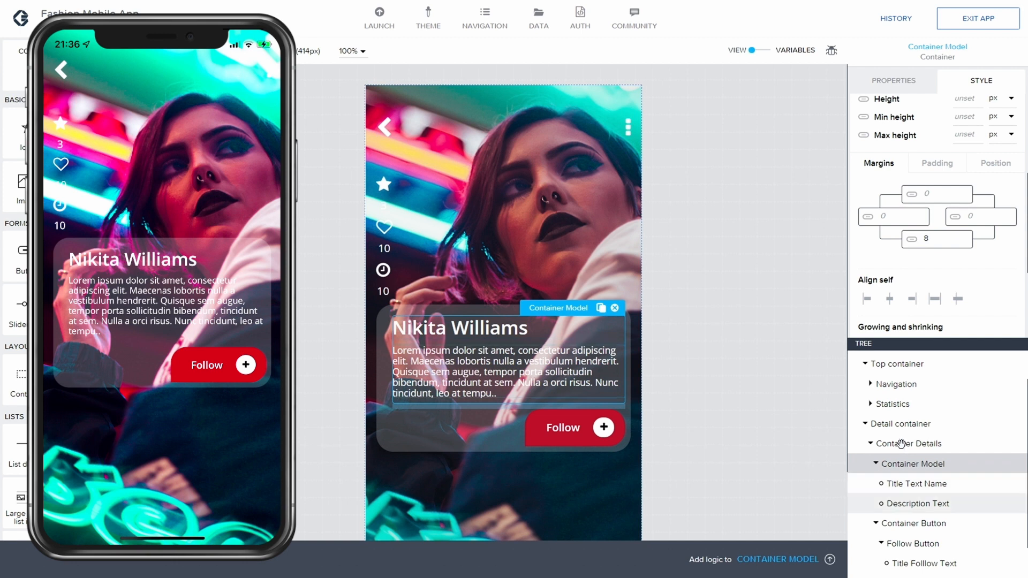
# Justify the Background container's children vertically with space between them and save the application.
pyautogui.scroll(2, 907, 412)
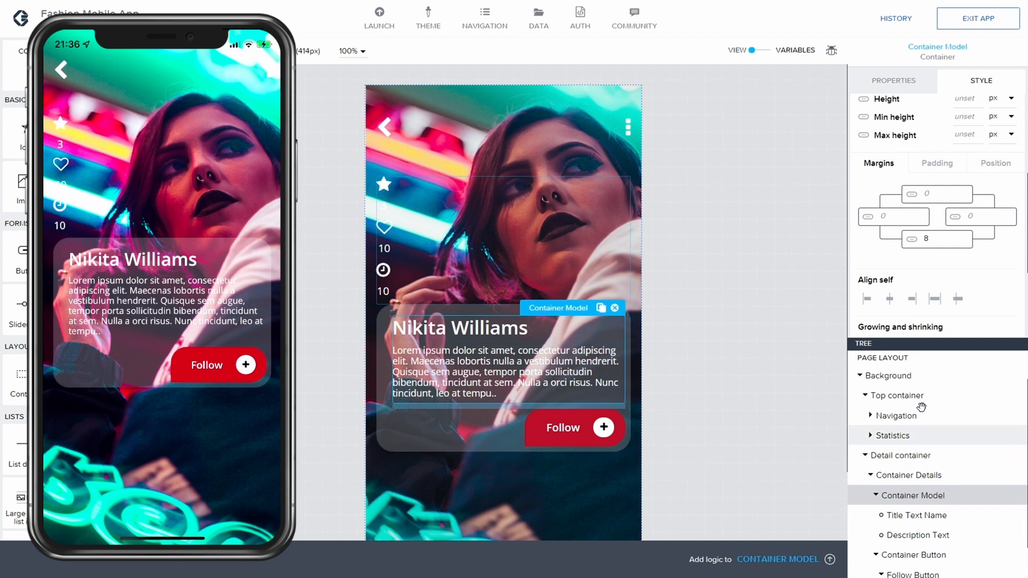
pyautogui.click(888, 385)
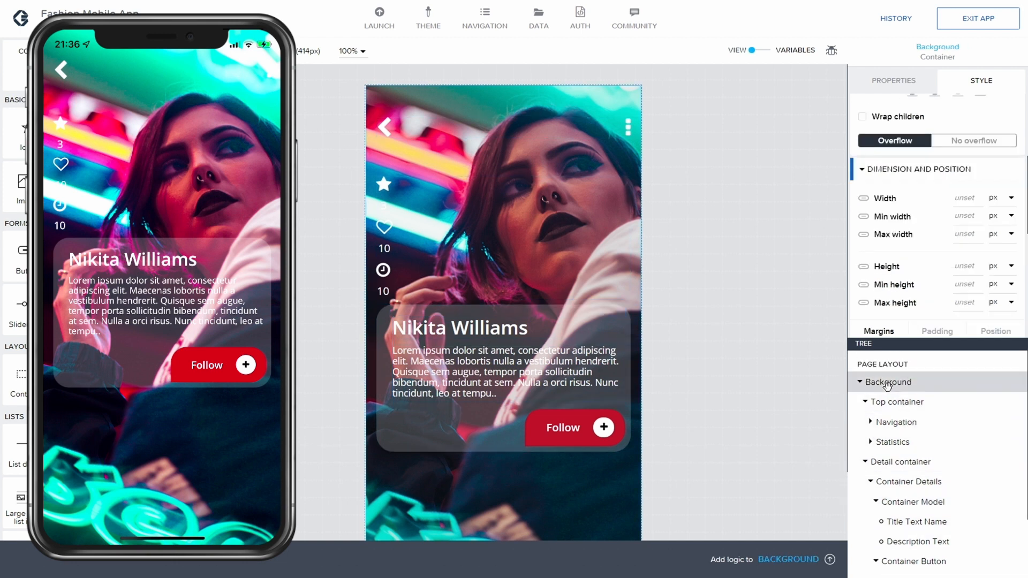
pyautogui.scroll(-1, 941, 252)
pyautogui.scroll(-3, 940, 247)
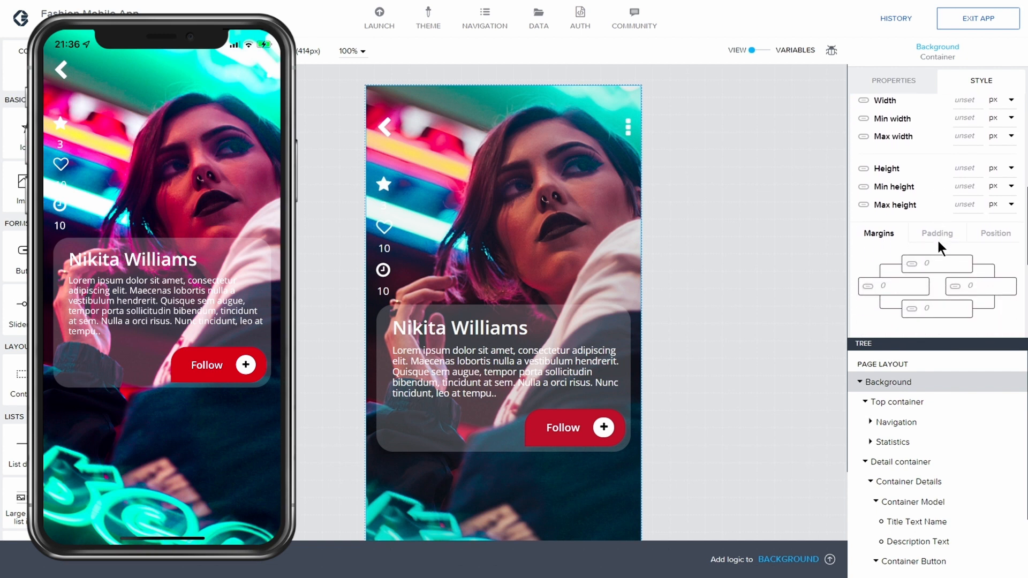
pyautogui.scroll(3, 937, 238)
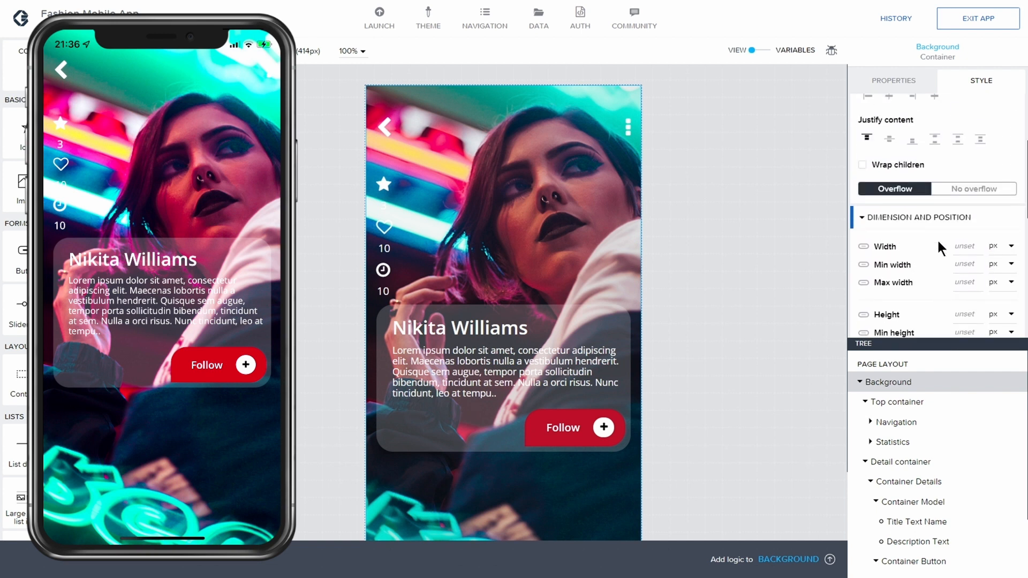
pyautogui.scroll(-1, 937, 238)
pyautogui.scroll(1, 937, 239)
pyautogui.scroll(2, 937, 239)
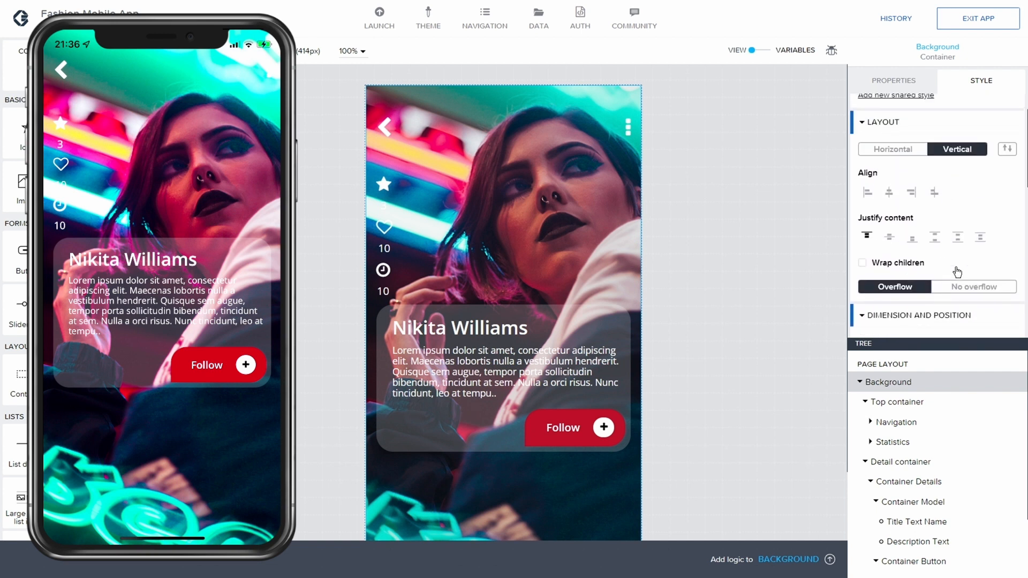
pyautogui.click(935, 238)
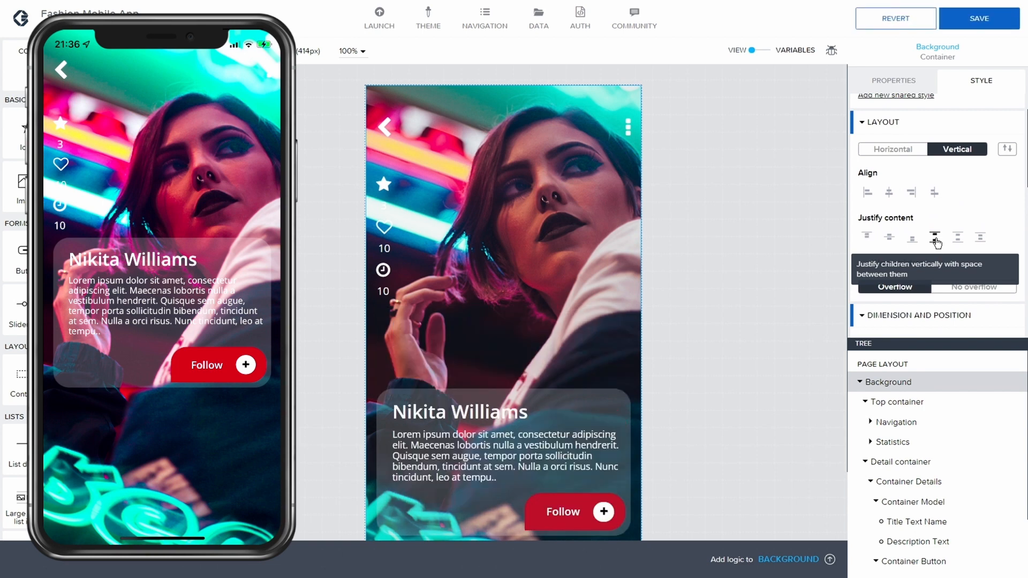
pyautogui.click(970, 18)
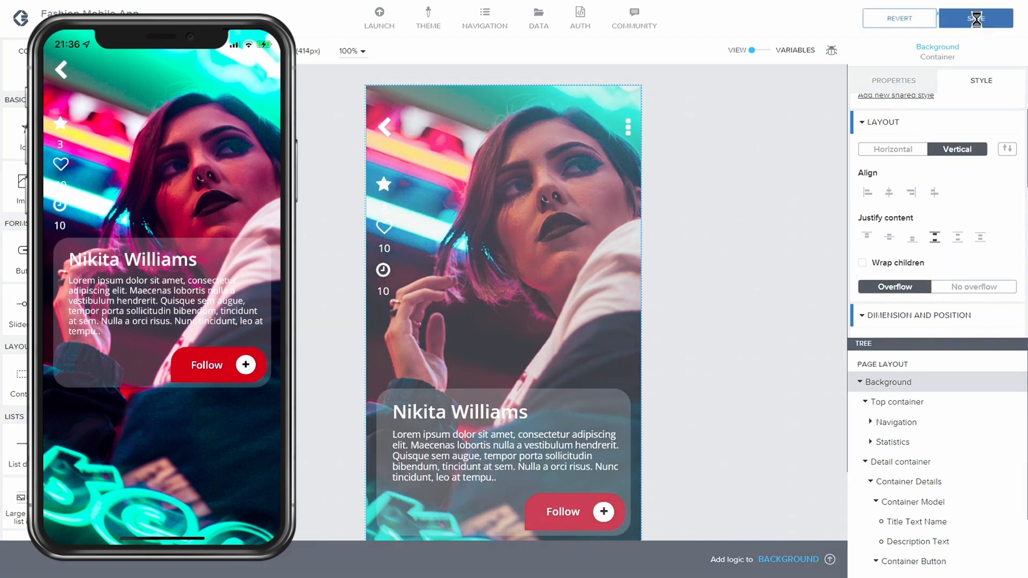